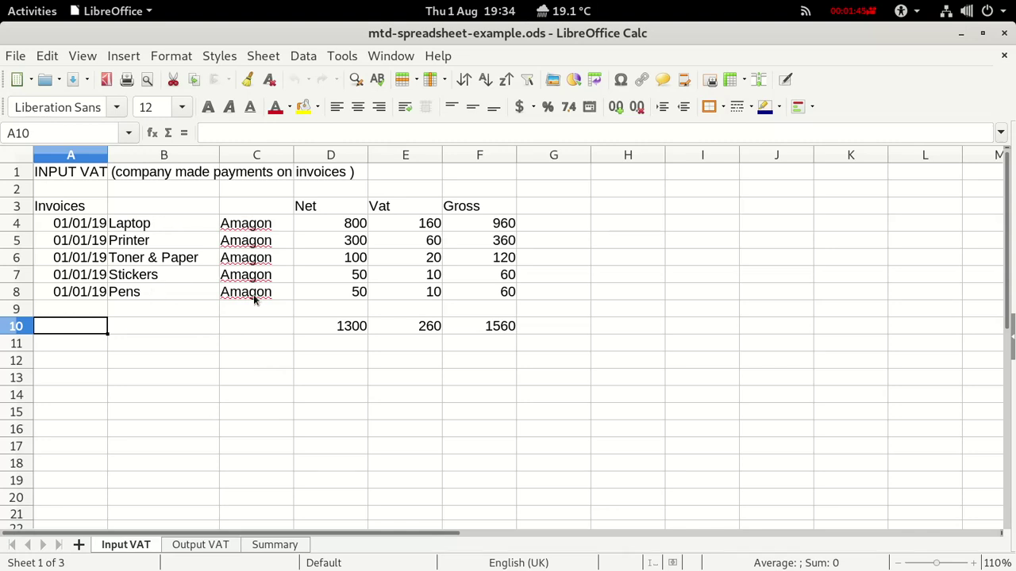
Inspect the laptop's net and VAT formulas and the D10–F10 totals, then view Output VAT.
click(333, 224)
click(399, 228)
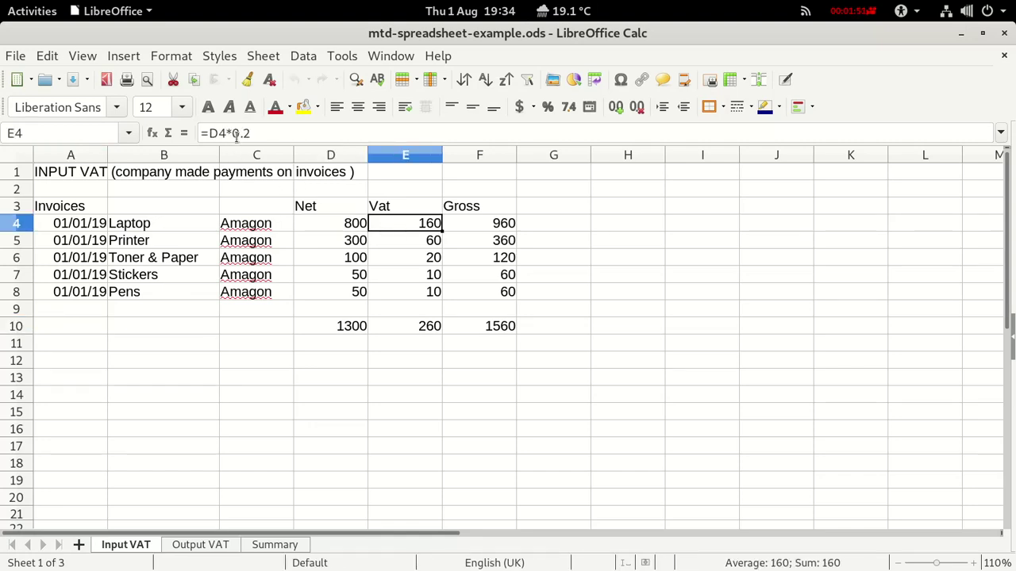
click(334, 328)
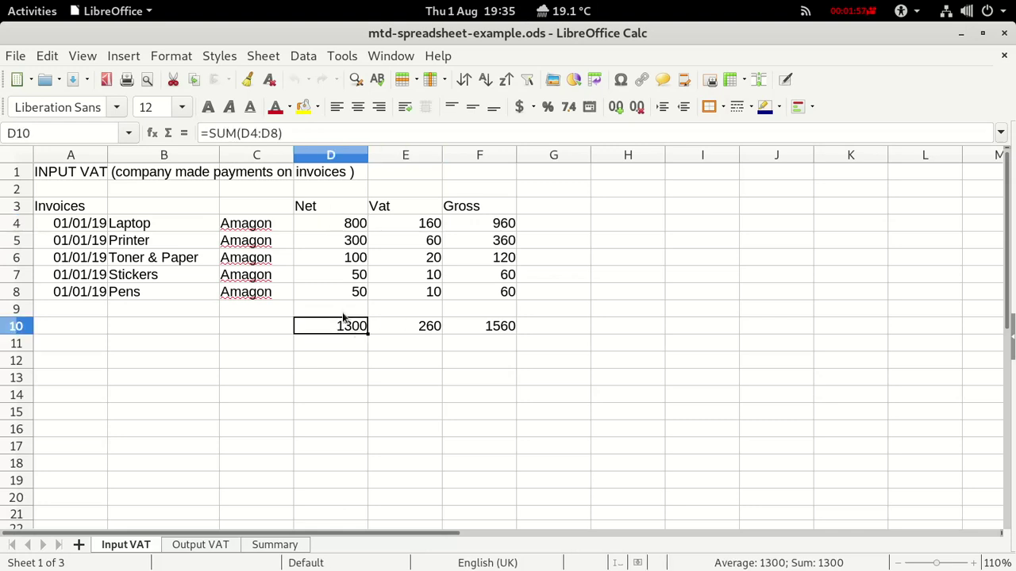
click(410, 328)
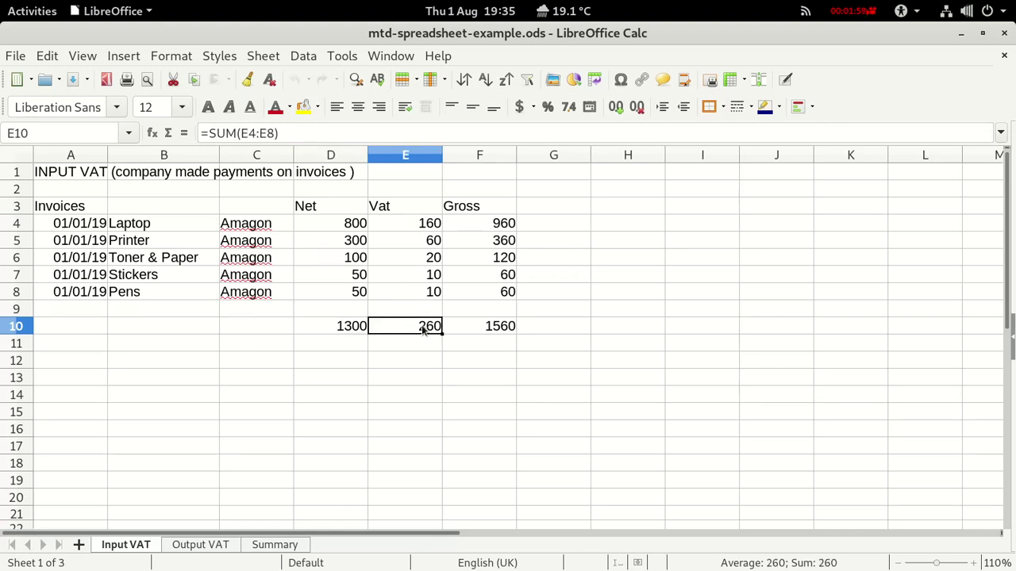
click(478, 331)
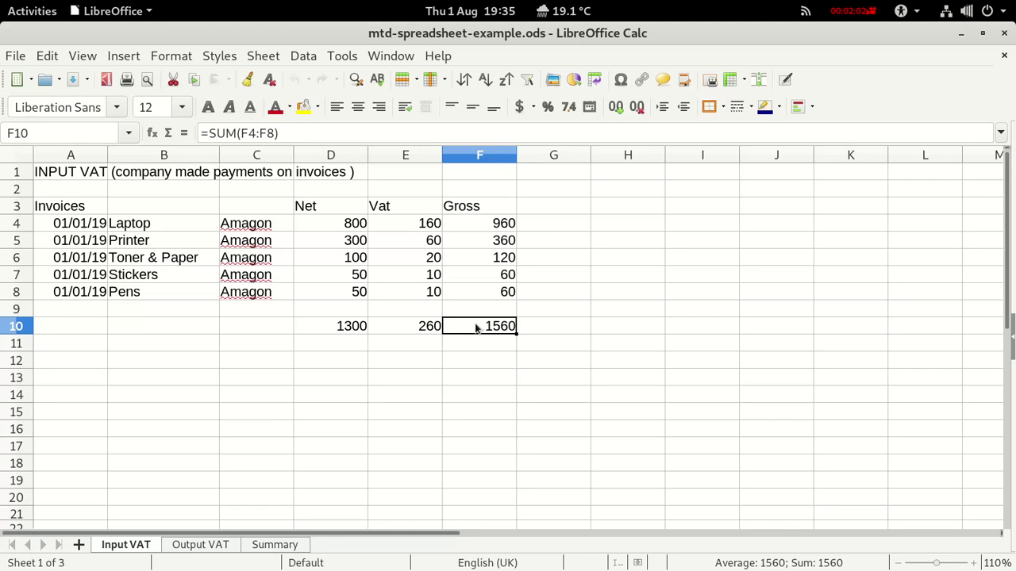
click(196, 548)
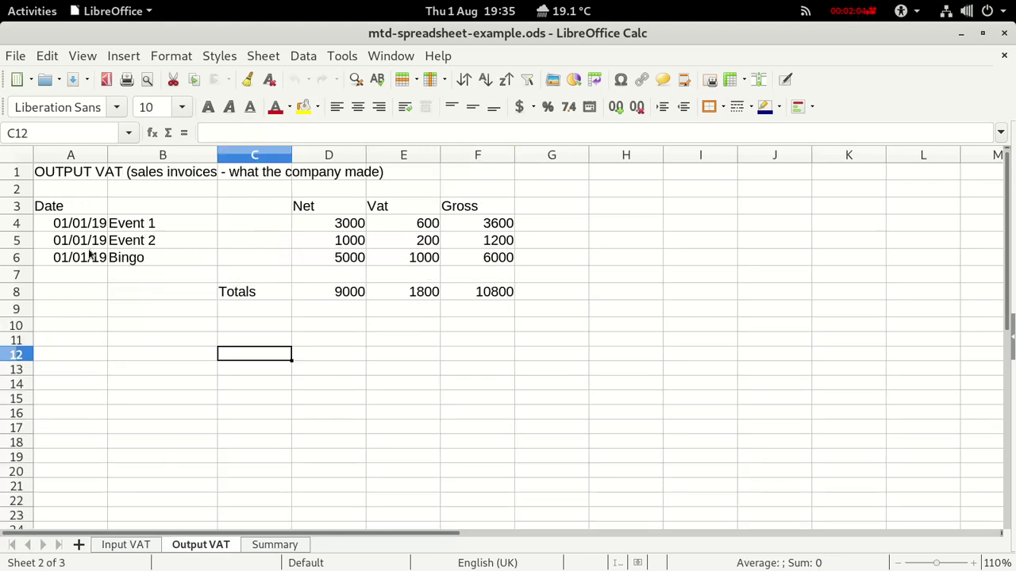
Inspect the net, VAT and gross formulas for Event 1 and Event 2.
click(328, 225)
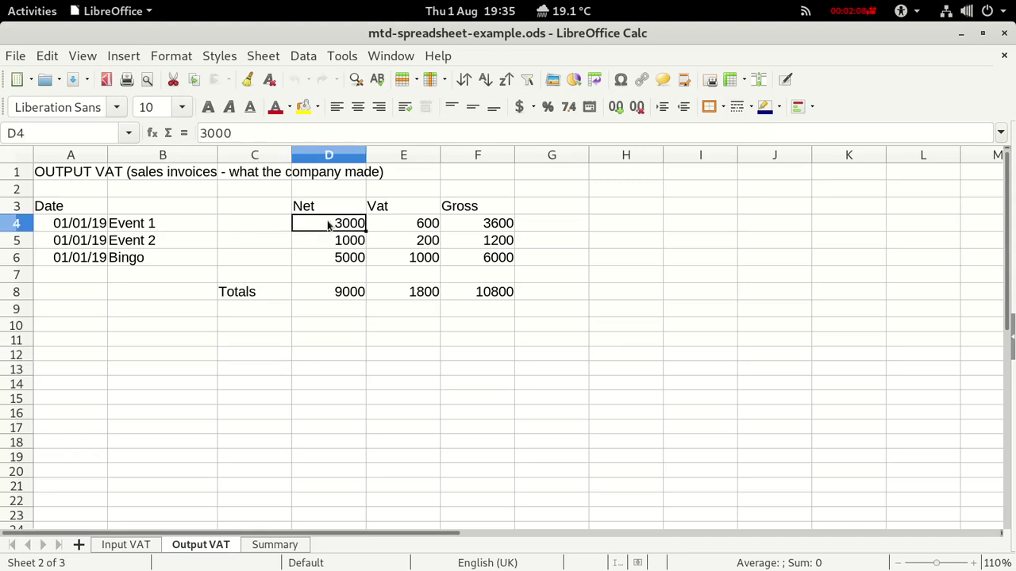
click(405, 224)
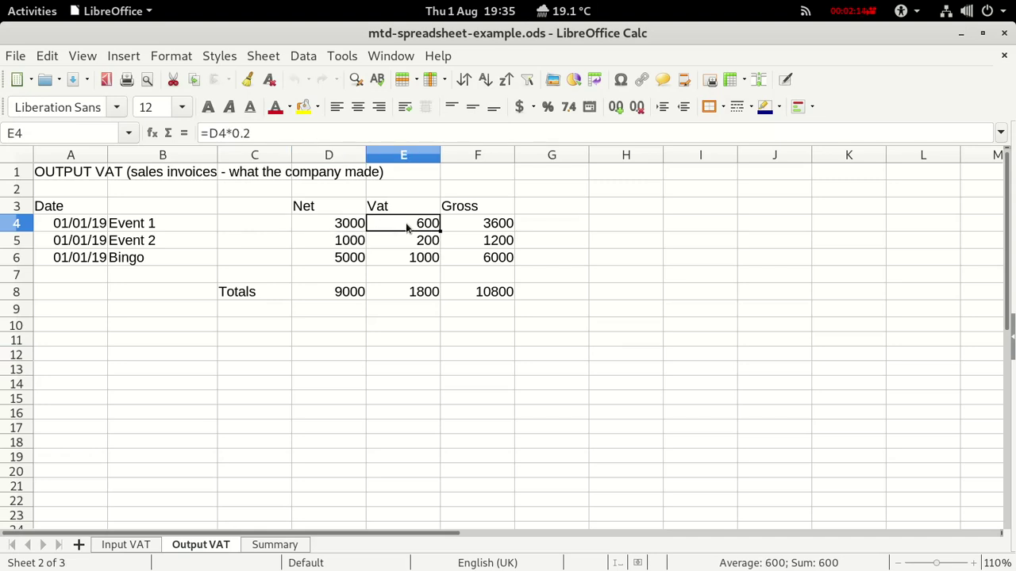
click(482, 224)
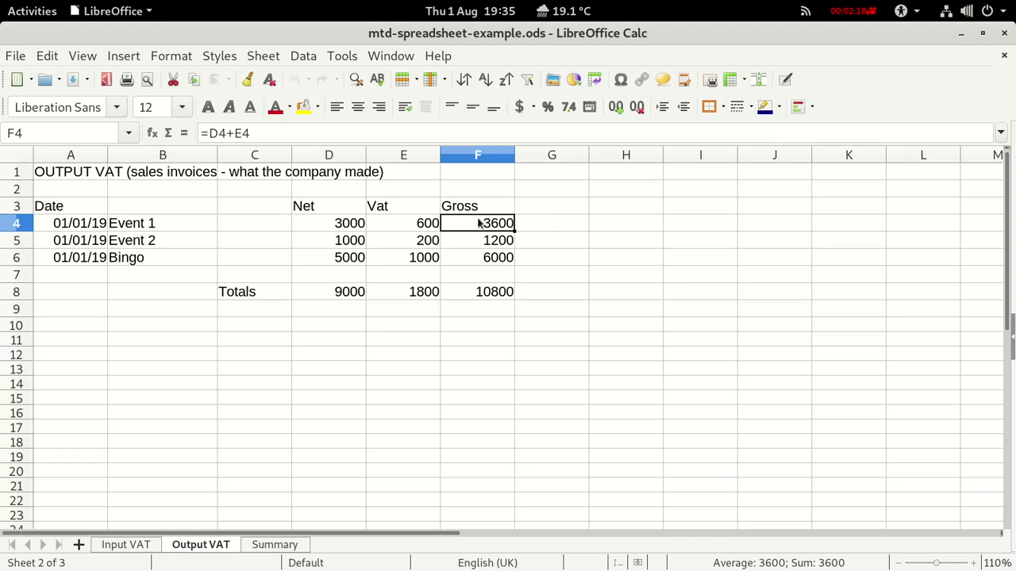
click(325, 242)
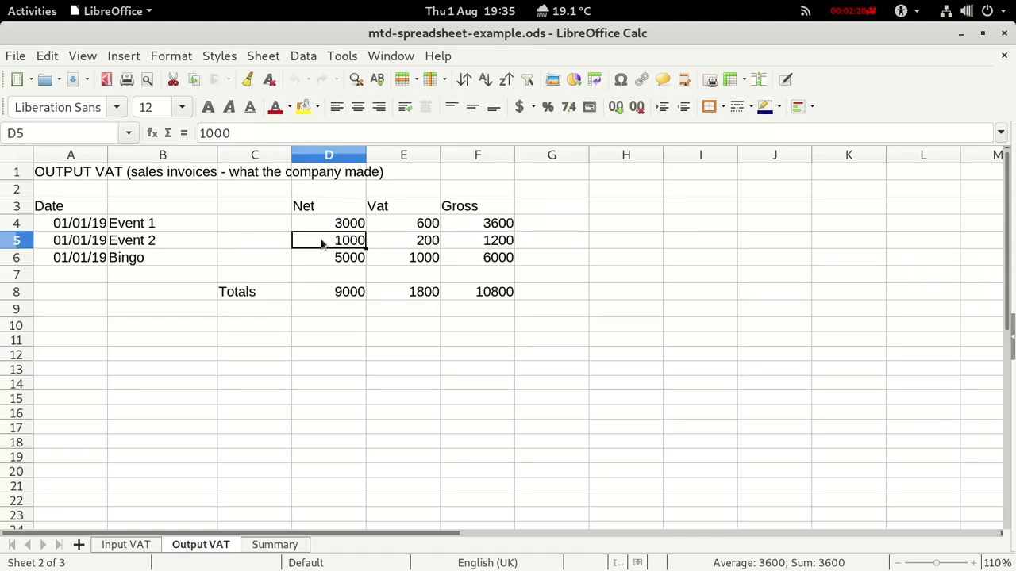
click(407, 240)
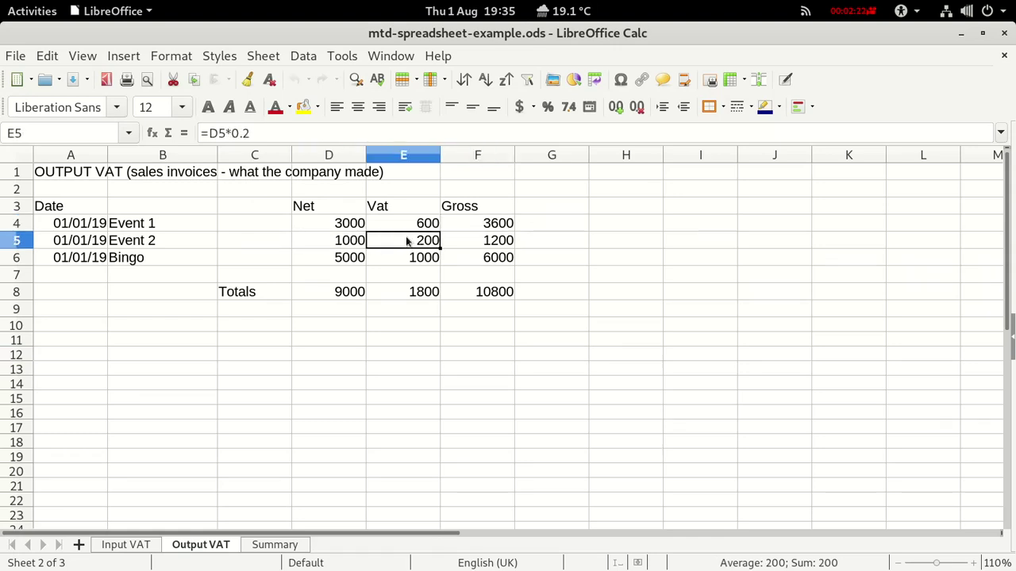
click(465, 241)
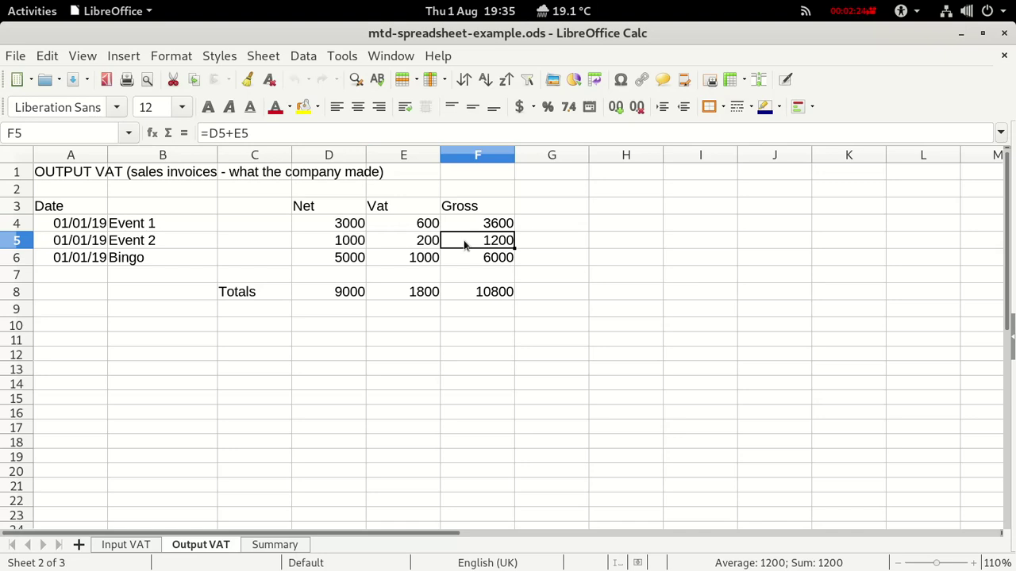
Check the D8, E8 and F8 total formulas, then view the Summary sheet.
click(317, 294)
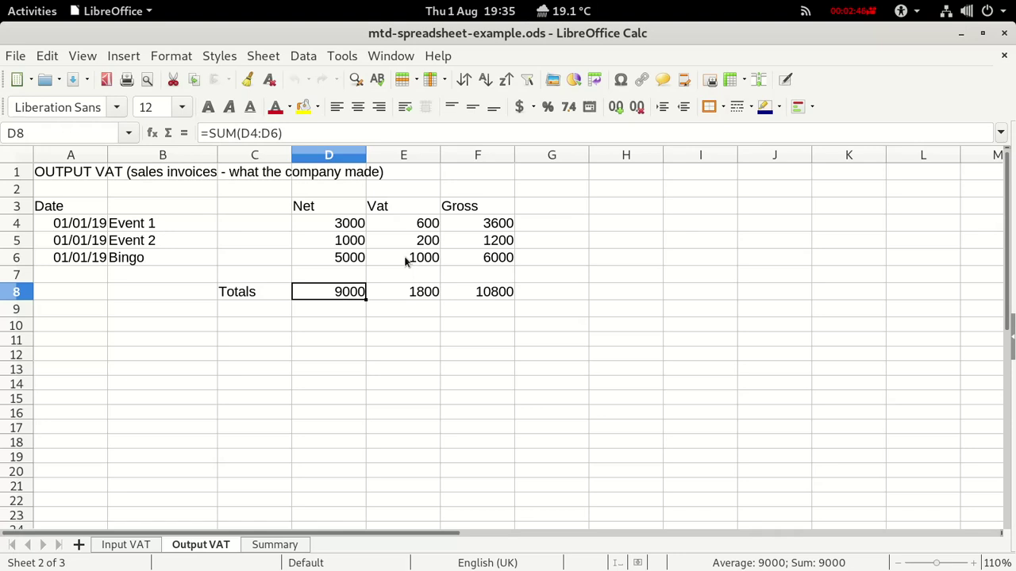
click(405, 290)
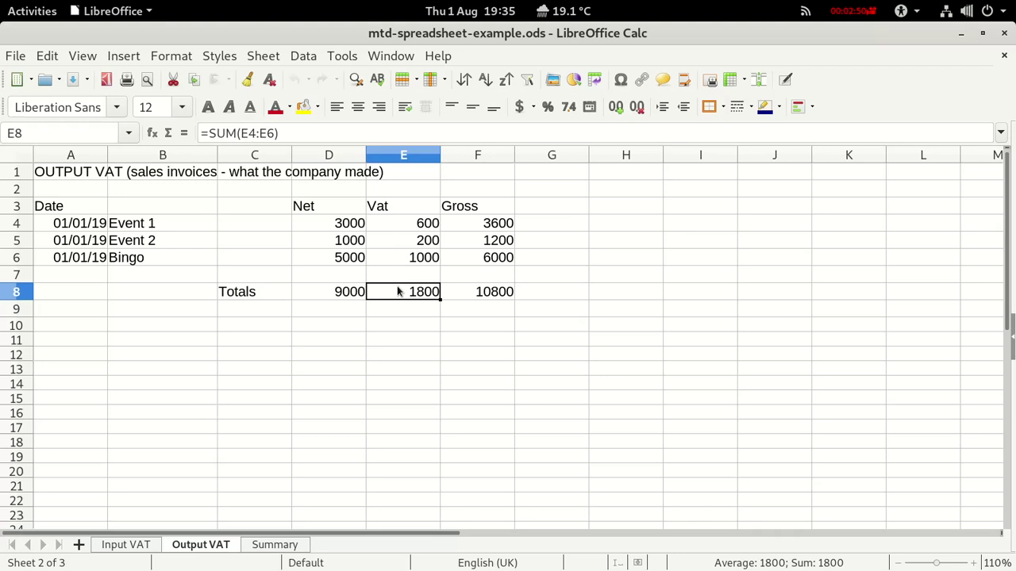
click(469, 295)
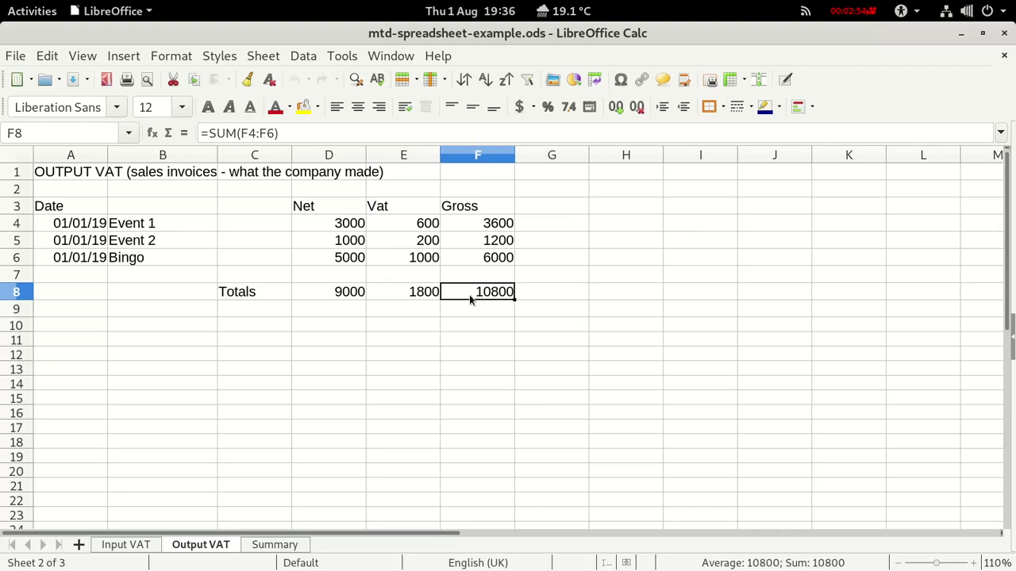
click(275, 545)
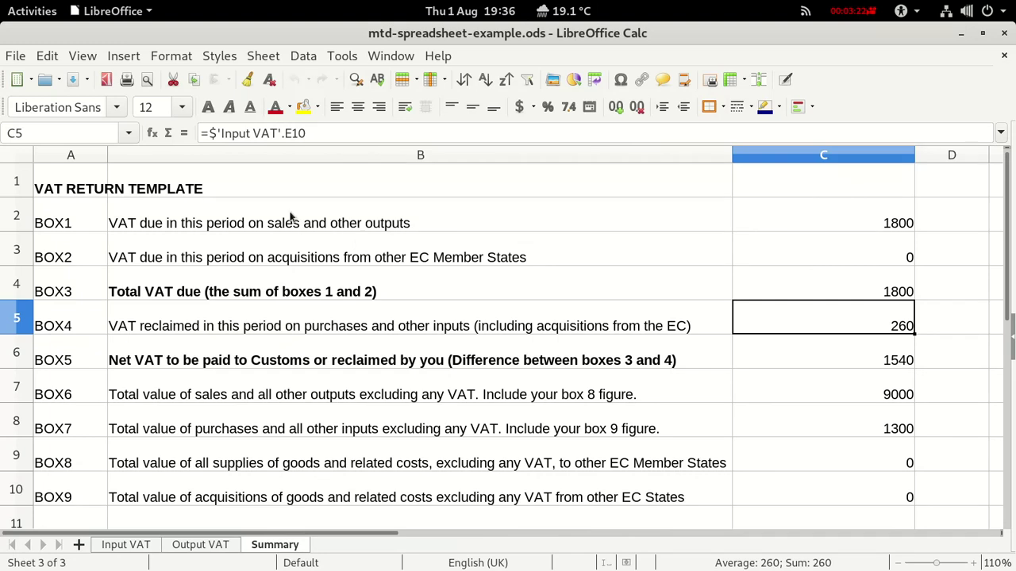
Trace BOX1's VAT figure to the Output VAT sheet's E8 total.
click(841, 223)
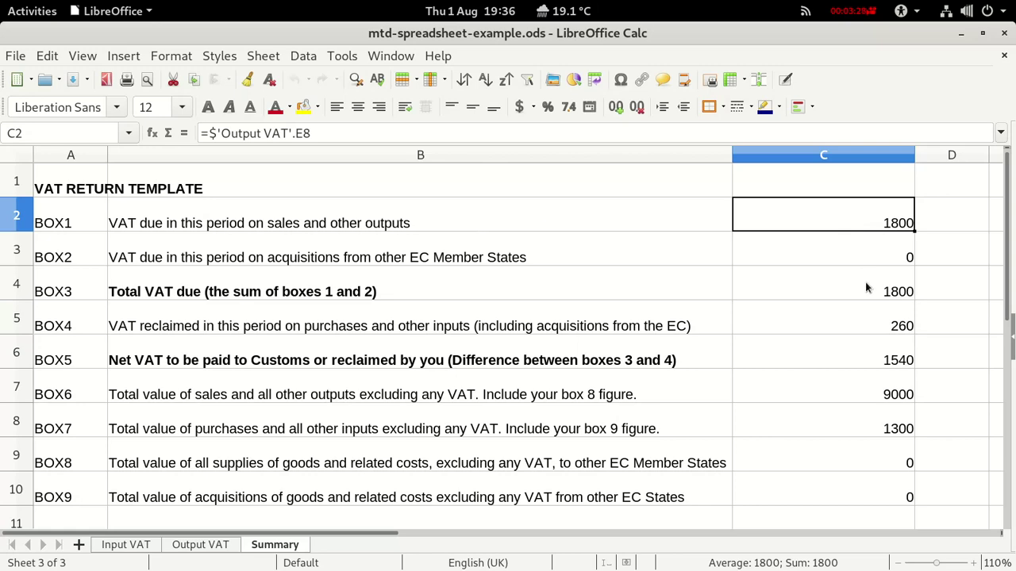
click(126, 545)
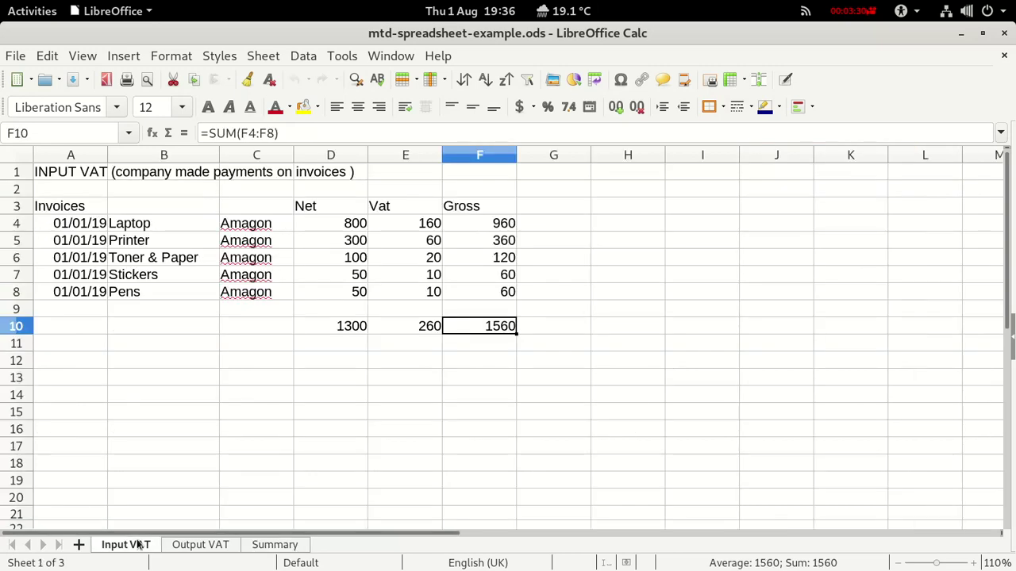
click(192, 546)
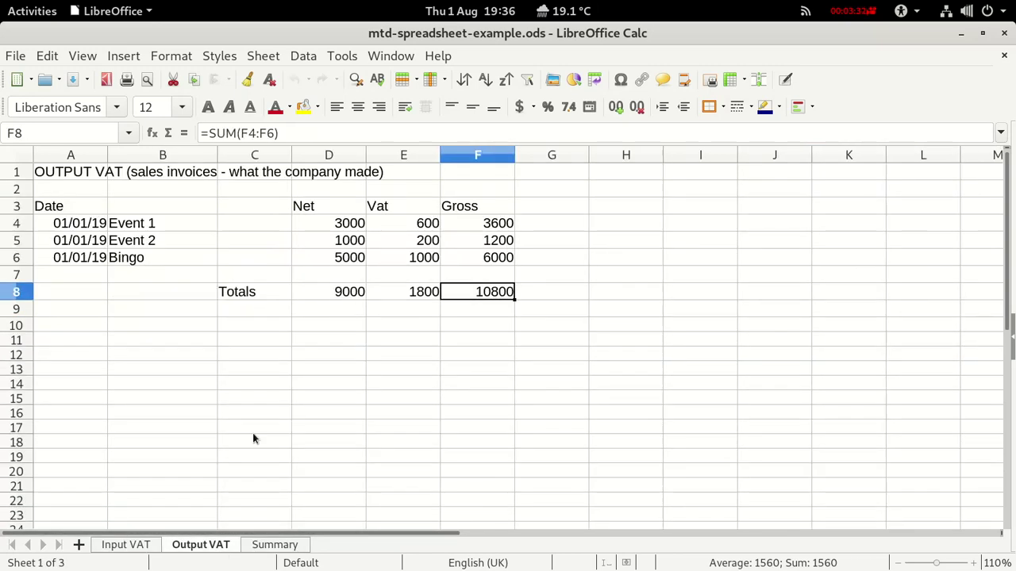
click(405, 297)
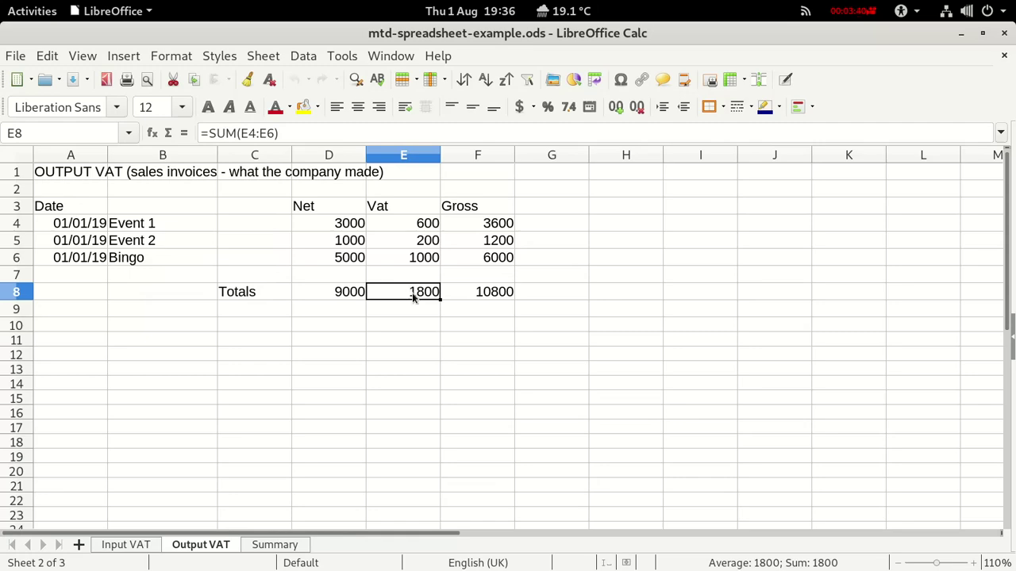
click(273, 546)
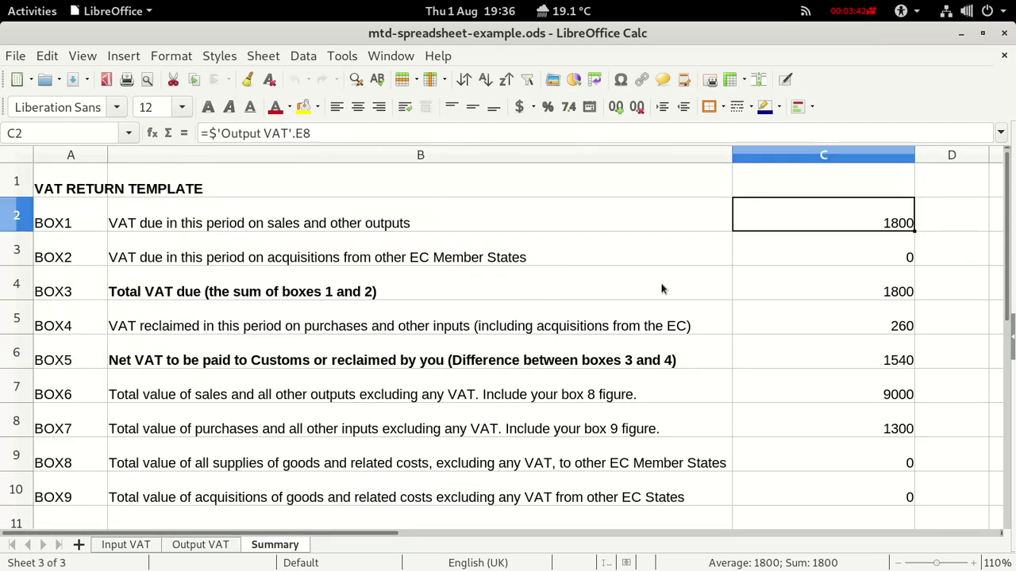
Check BOX2, BOX3 and BOX4, tracing the reclaimed VAT to the Input VAT sheet.
click(801, 256)
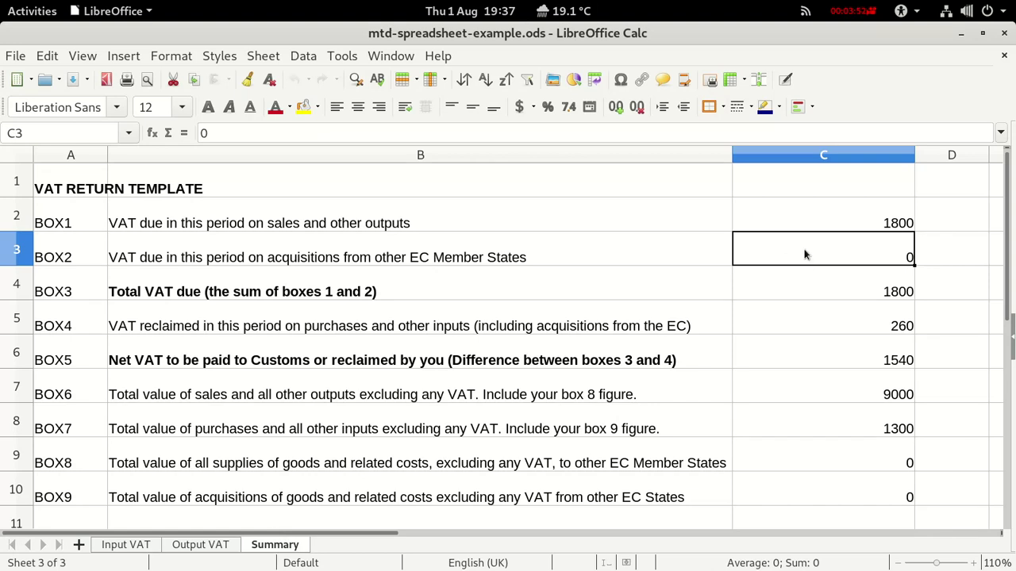
click(847, 296)
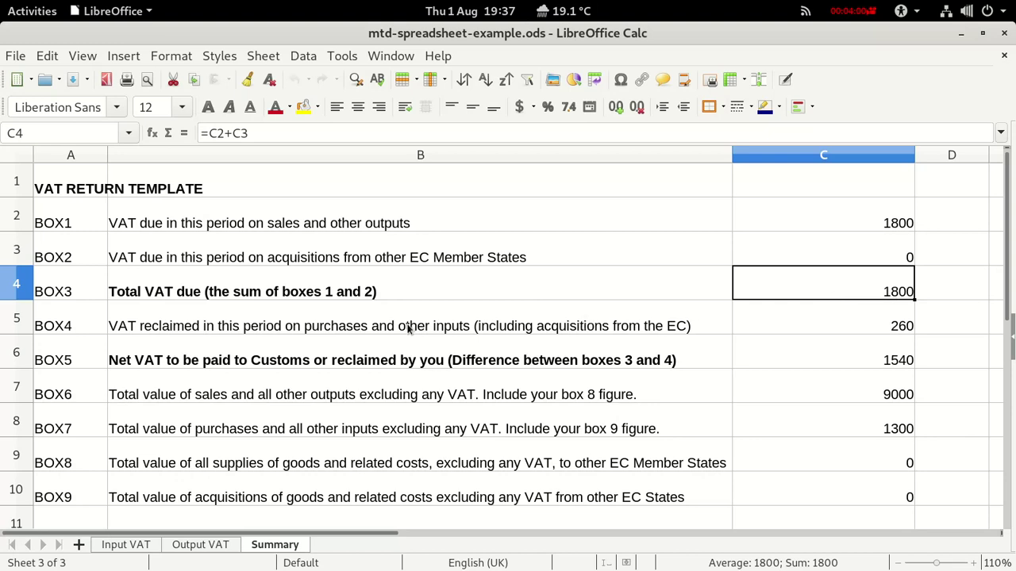
click(846, 322)
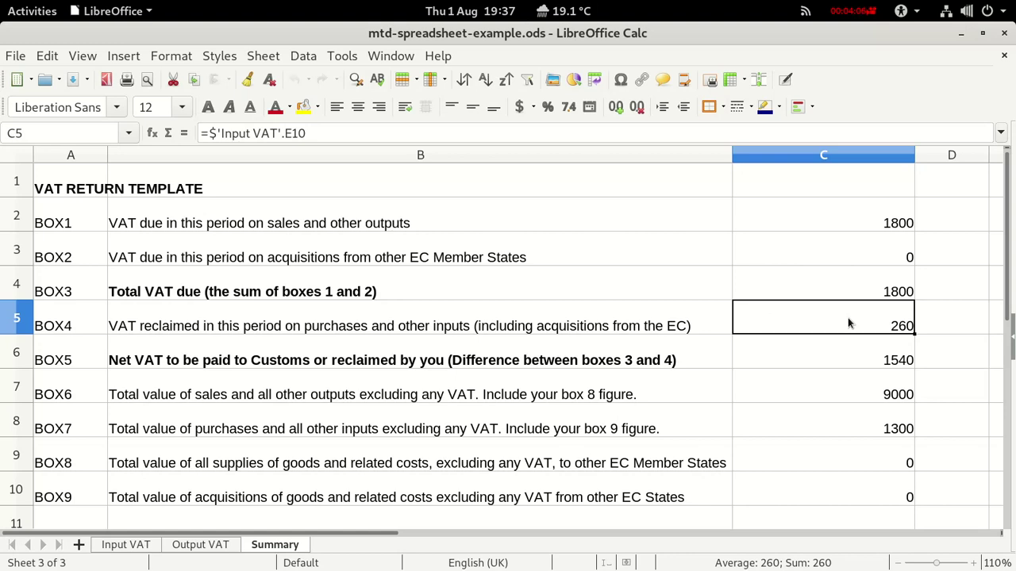
click(127, 548)
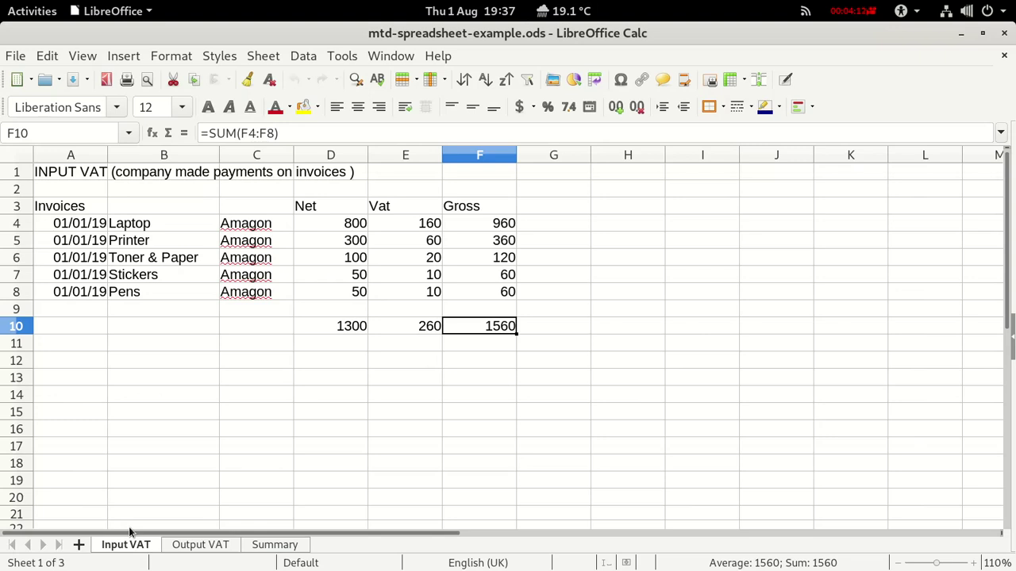
click(405, 328)
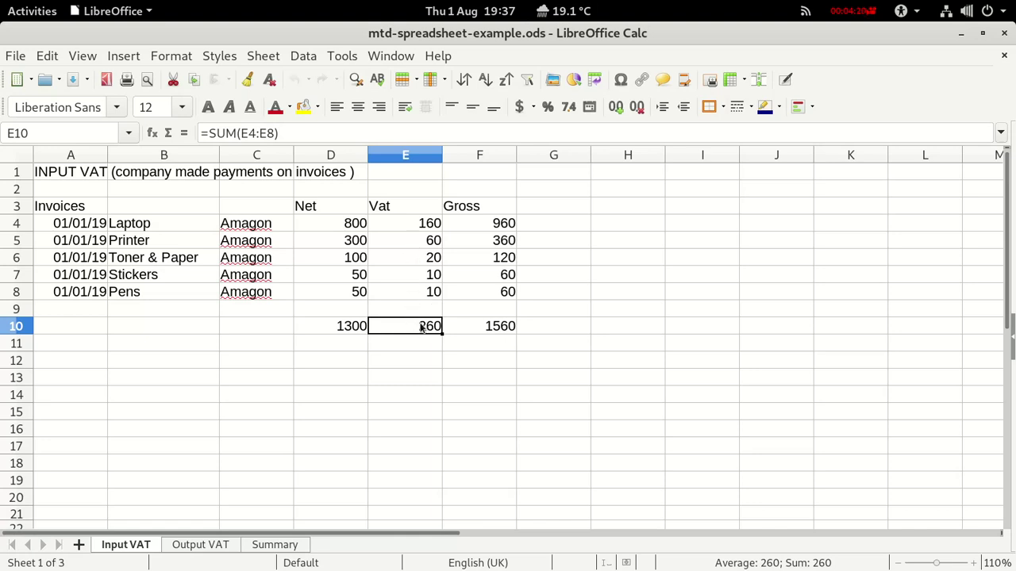
click(288, 546)
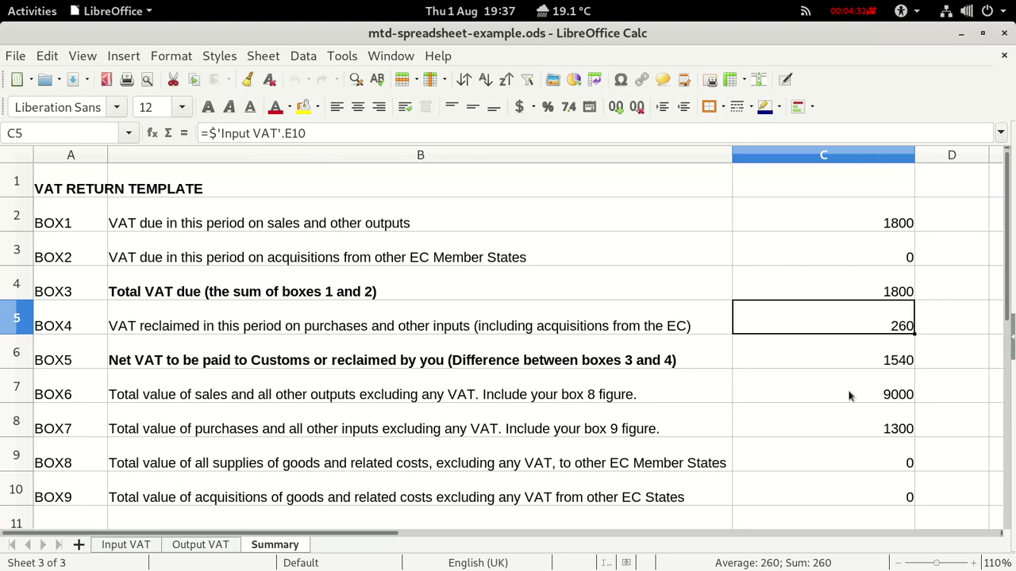
click(875, 352)
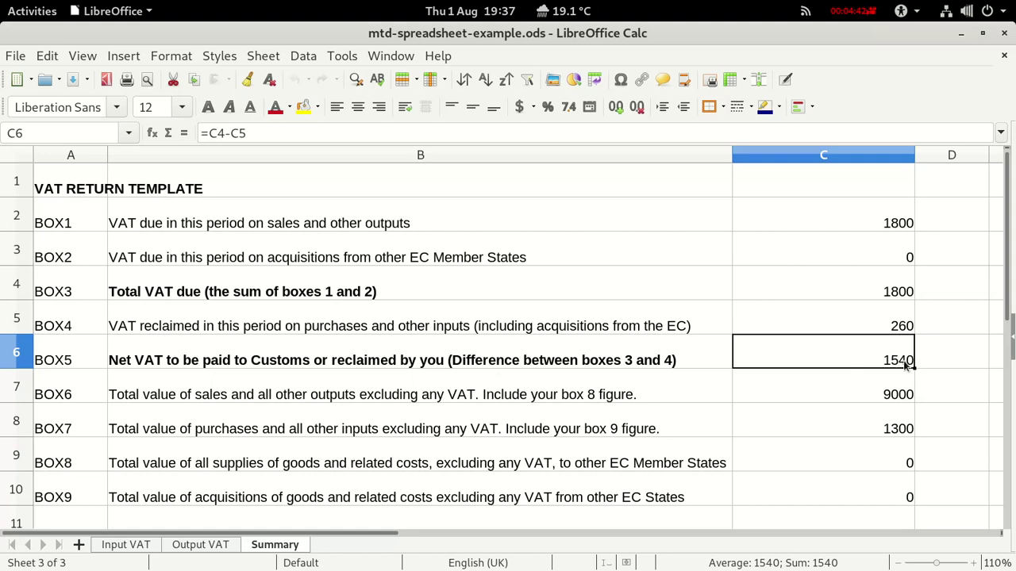
click(883, 399)
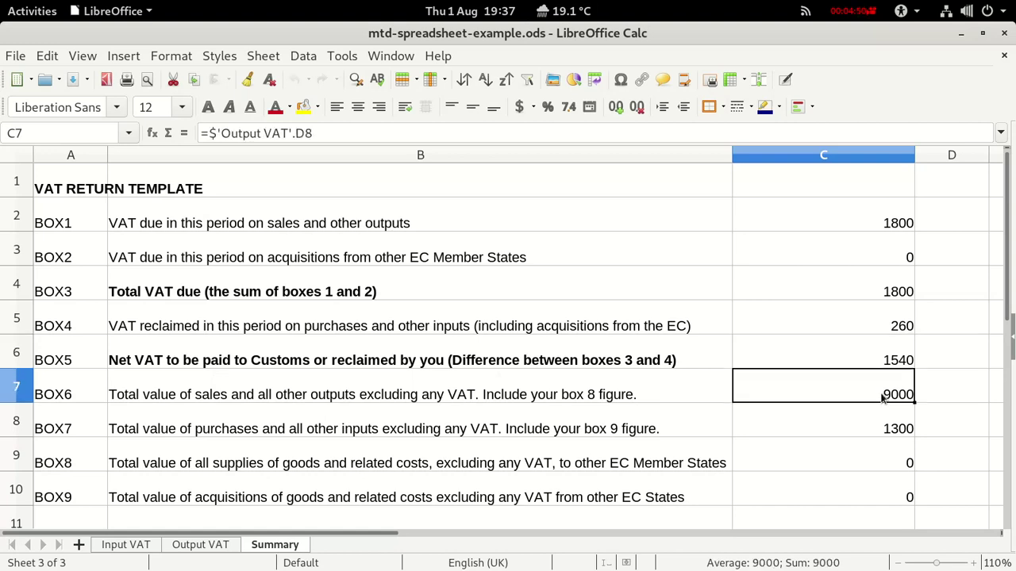
click(202, 544)
click(323, 290)
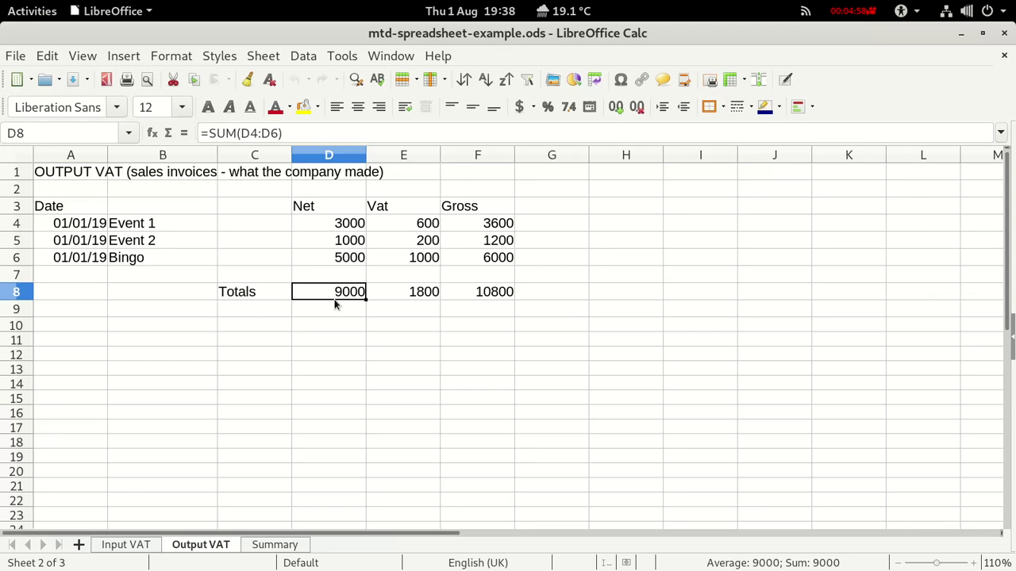
click(272, 545)
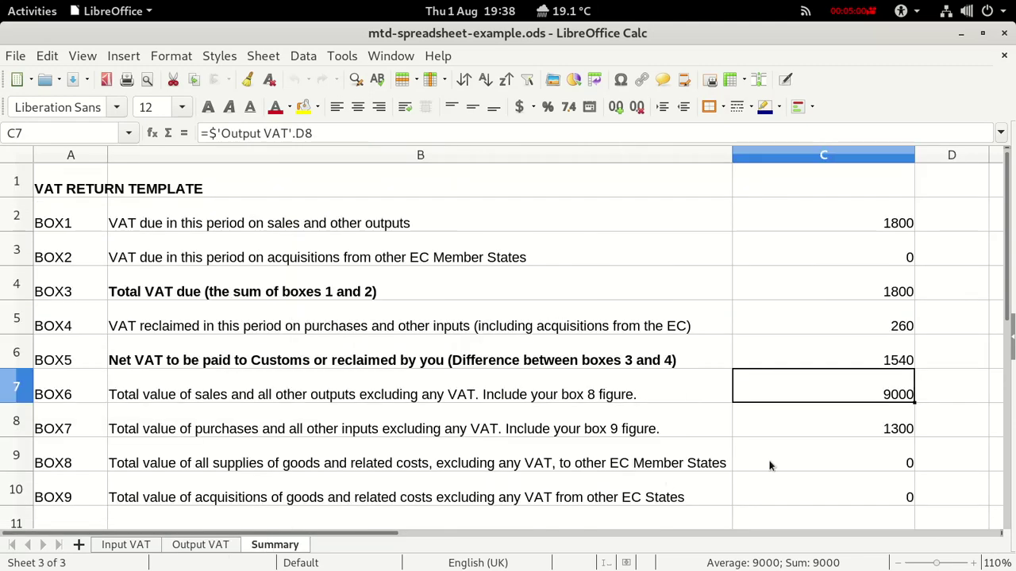
click(850, 427)
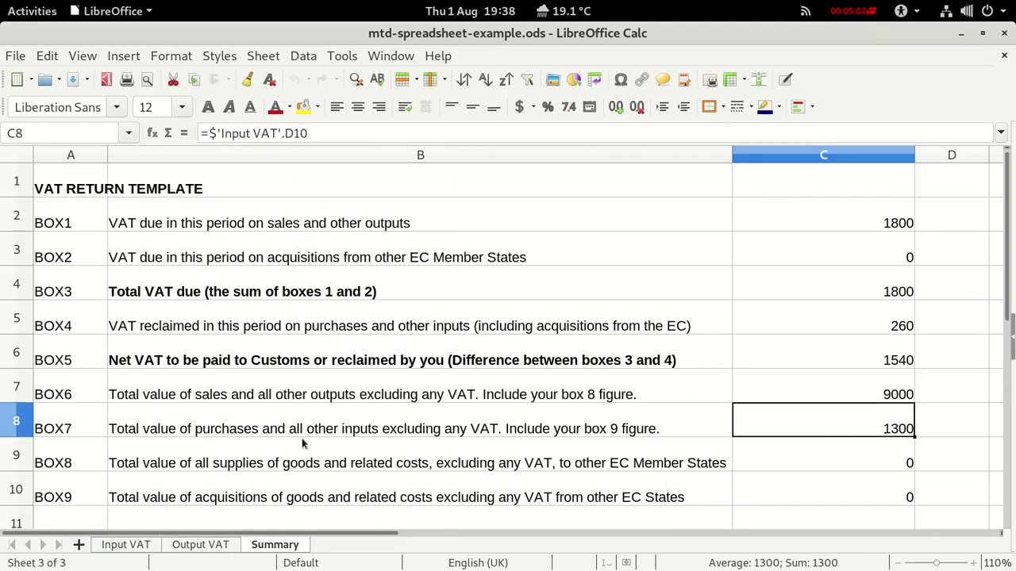
click(140, 542)
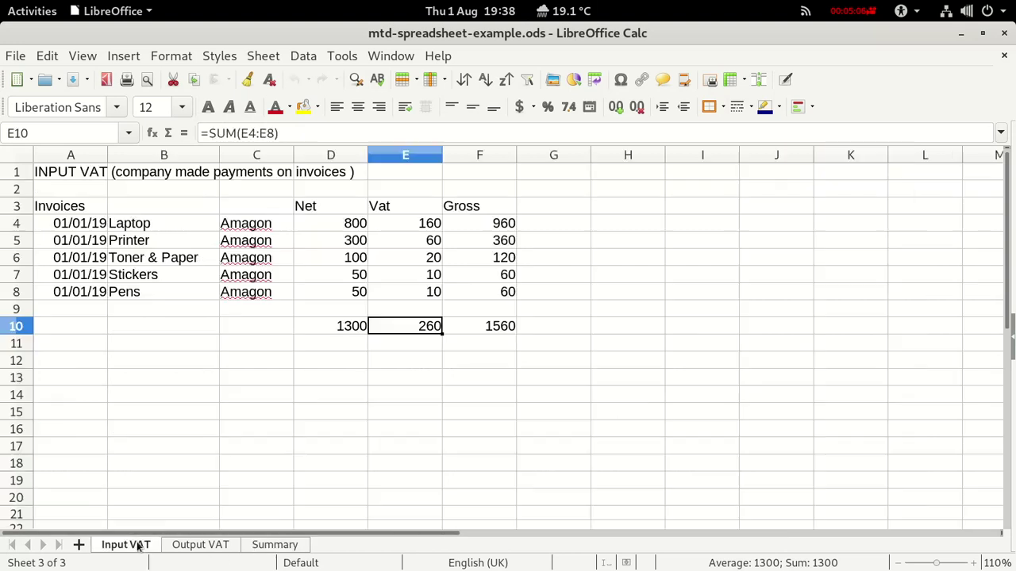
click(323, 328)
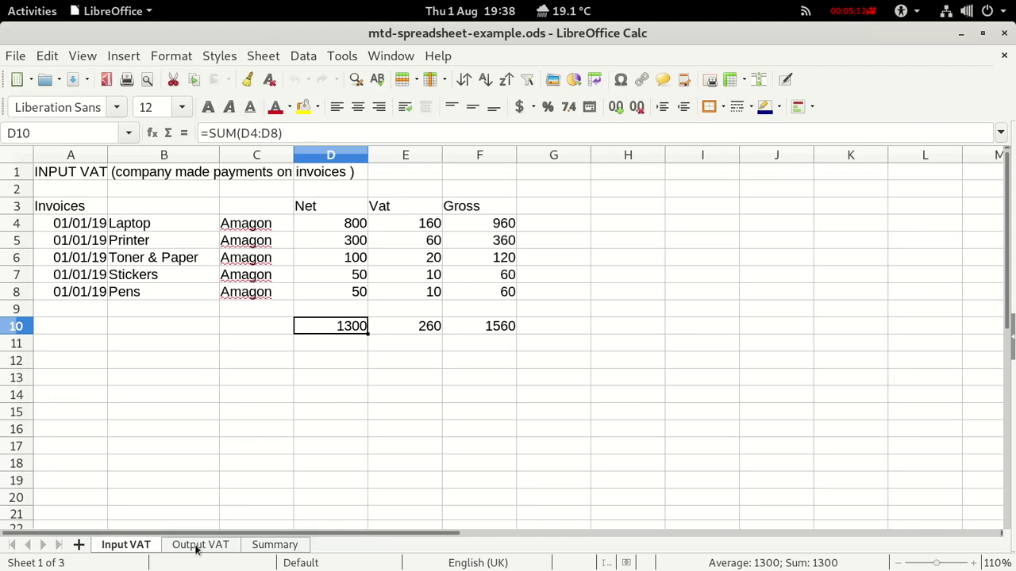
click(270, 546)
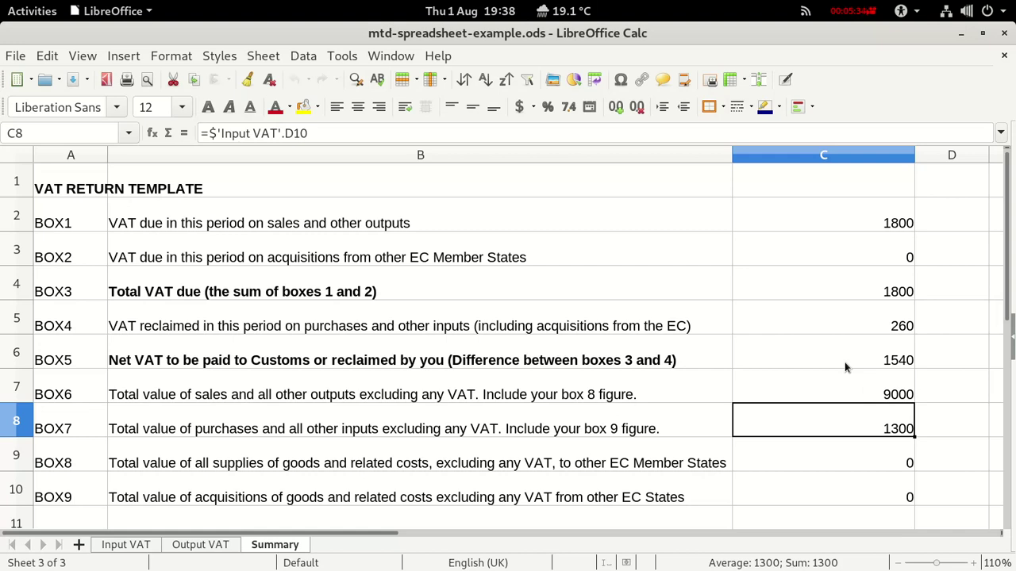
In GnuCash's book options, enter Wonder Events as the company name and the contact person.
key(alt+Tab)
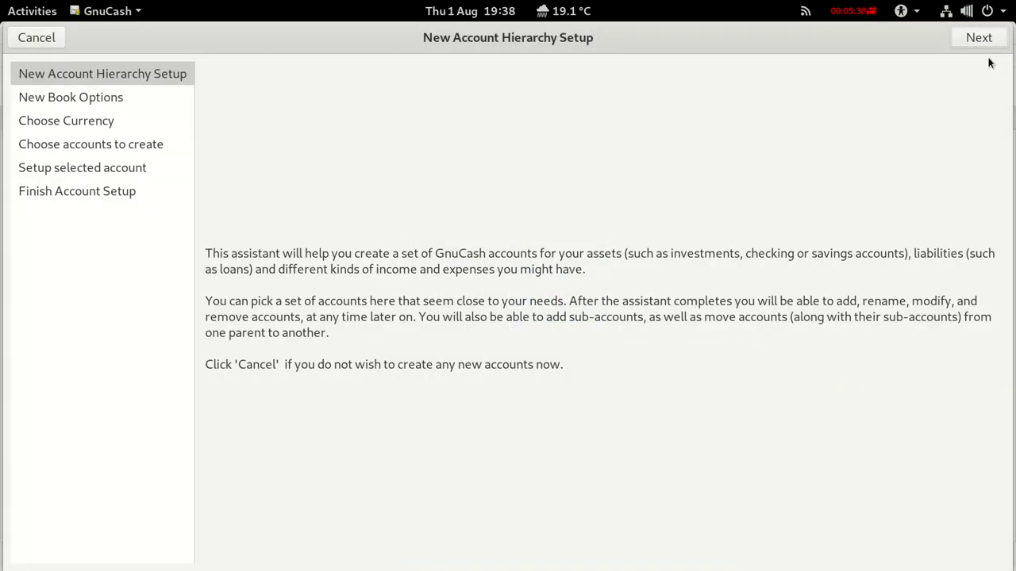
click(980, 40)
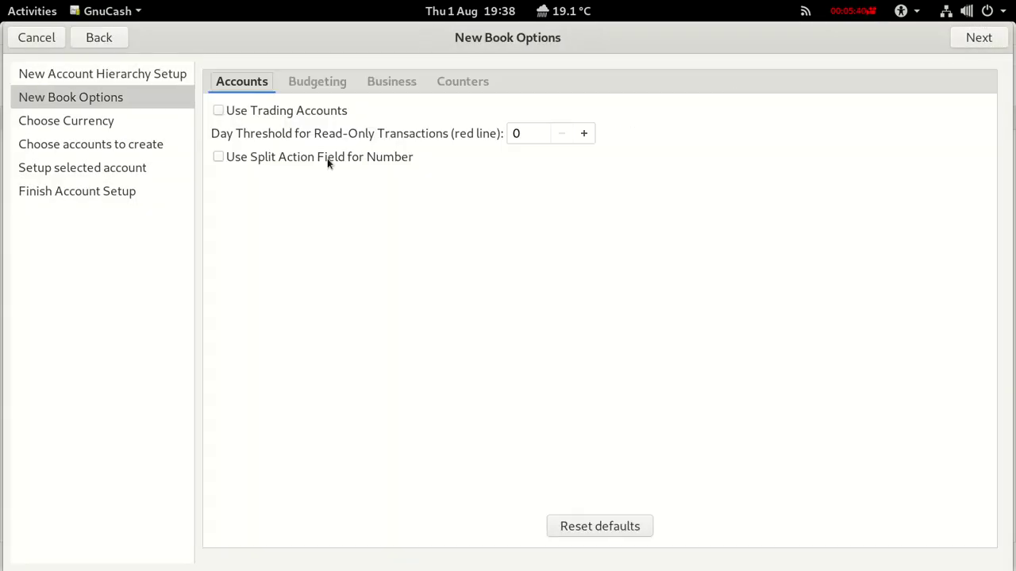
click(386, 82)
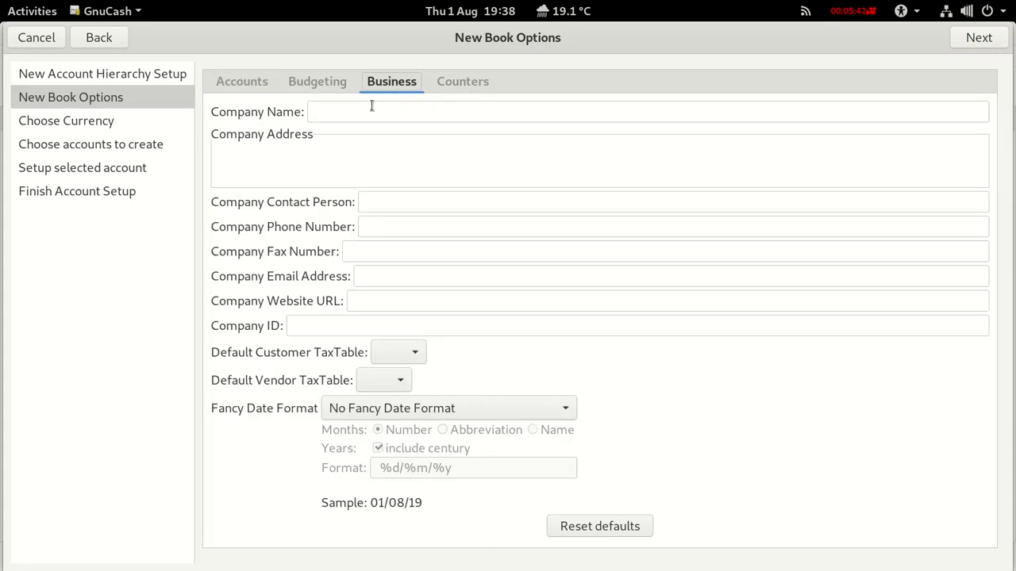
click(369, 106)
text(Won)
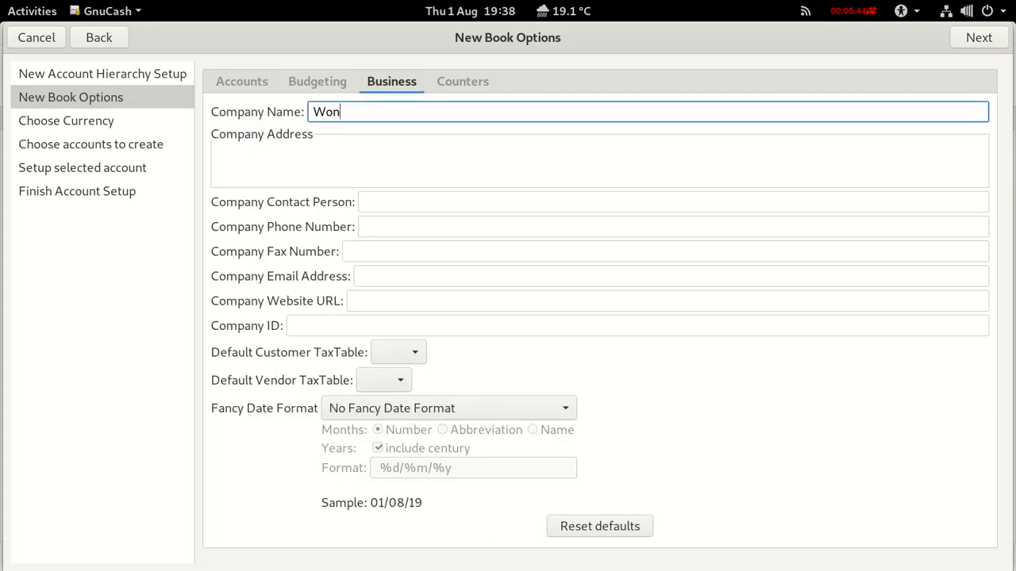
text(der Events)
click(387, 202)
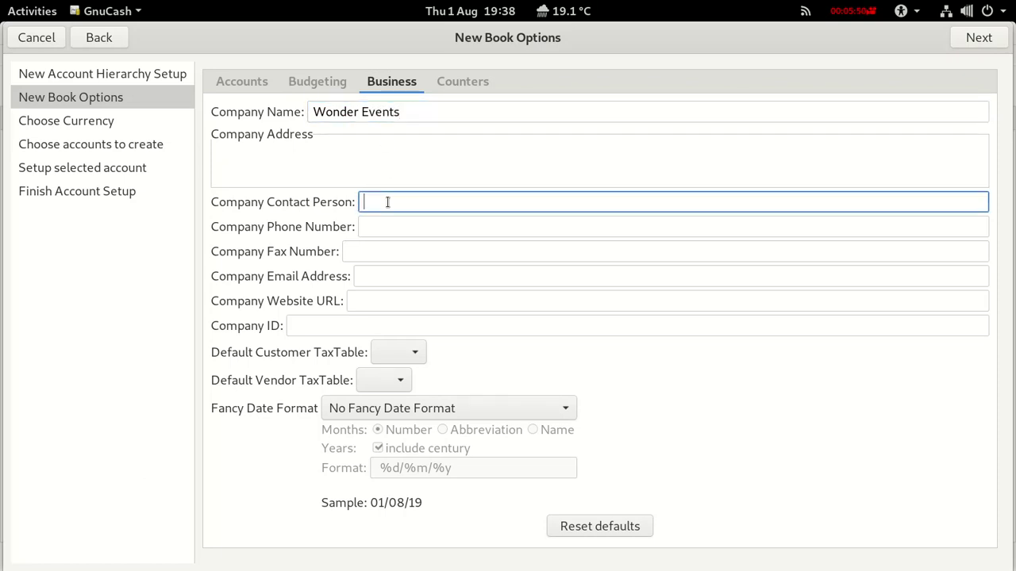
text(Mrs Wonder)
Fill in the company's phone number, e-mail, website and company ID.
click(399, 228)
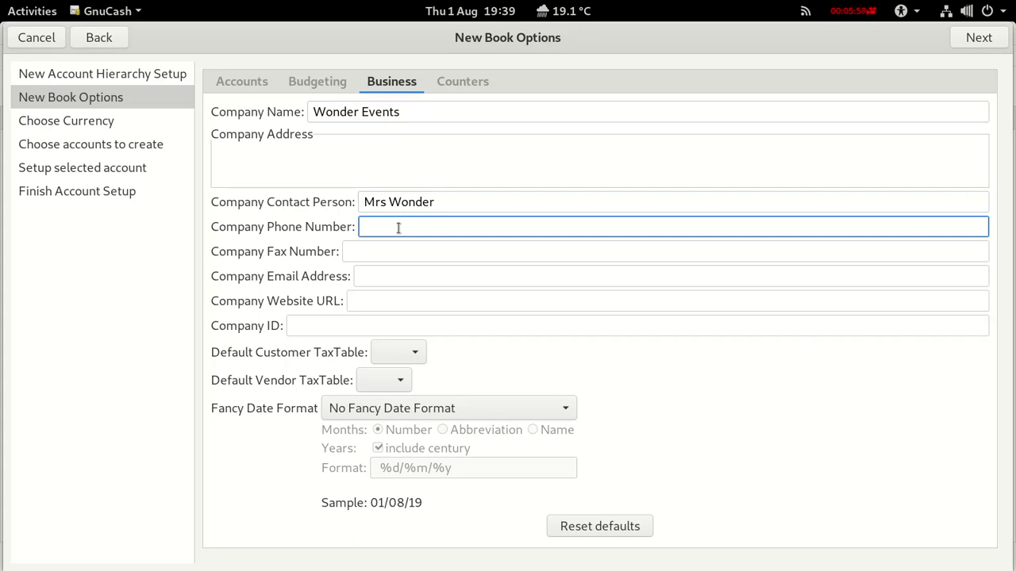
text(0000 123456)
click(419, 278)
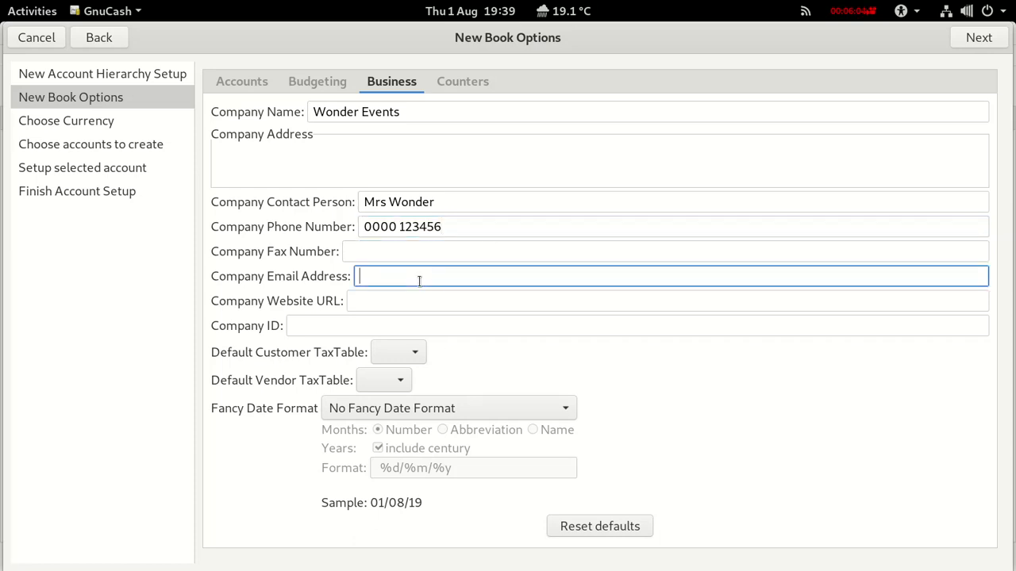
click(361, 300)
text(wonder)
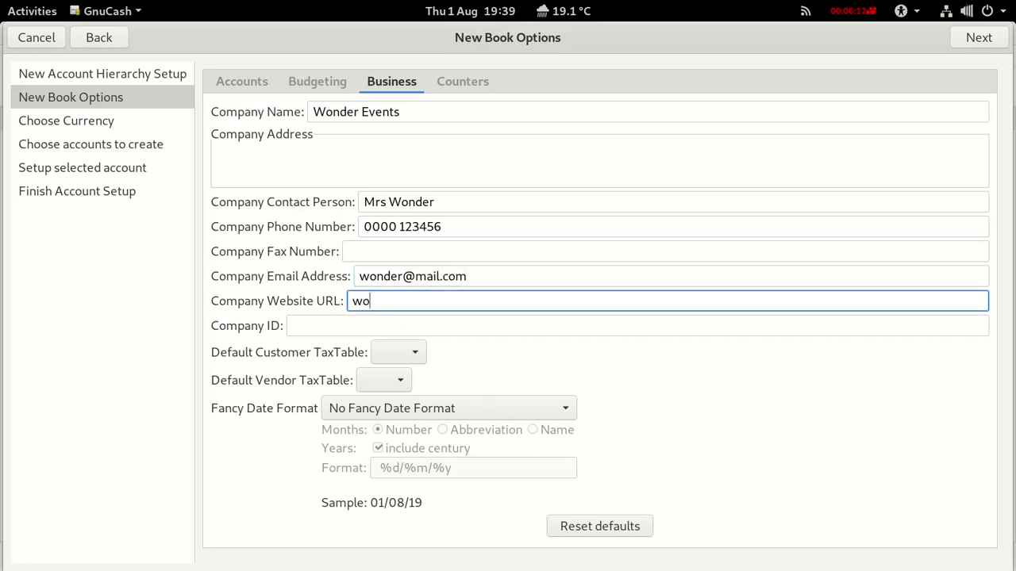
text(.com)
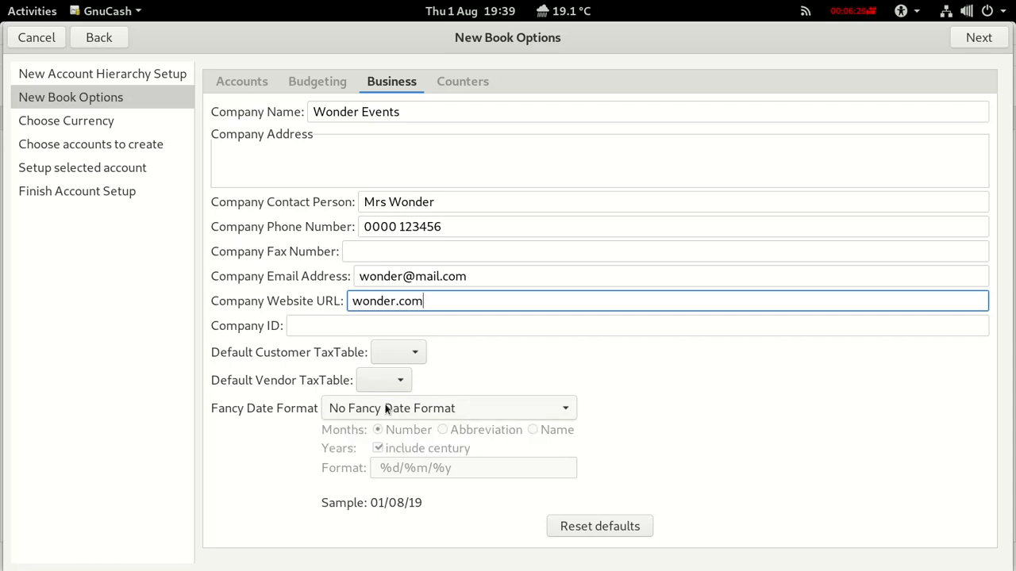
click(310, 324)
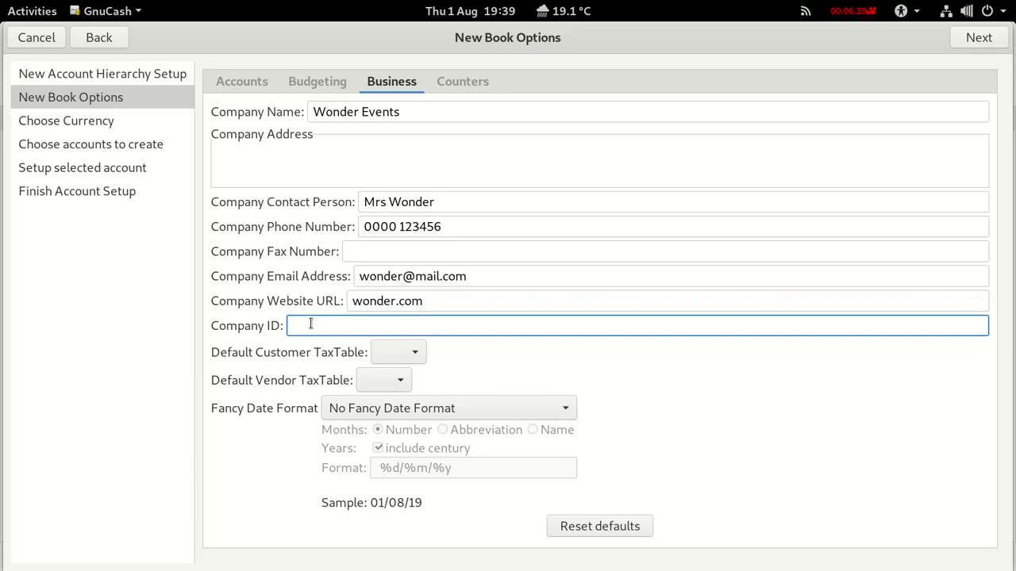
text(#0123456789)
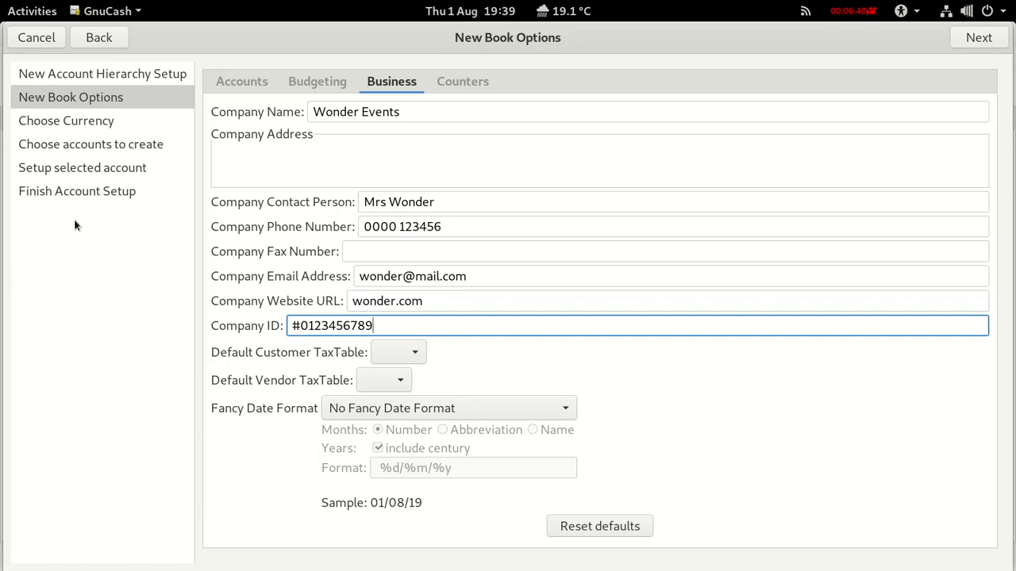
click(449, 89)
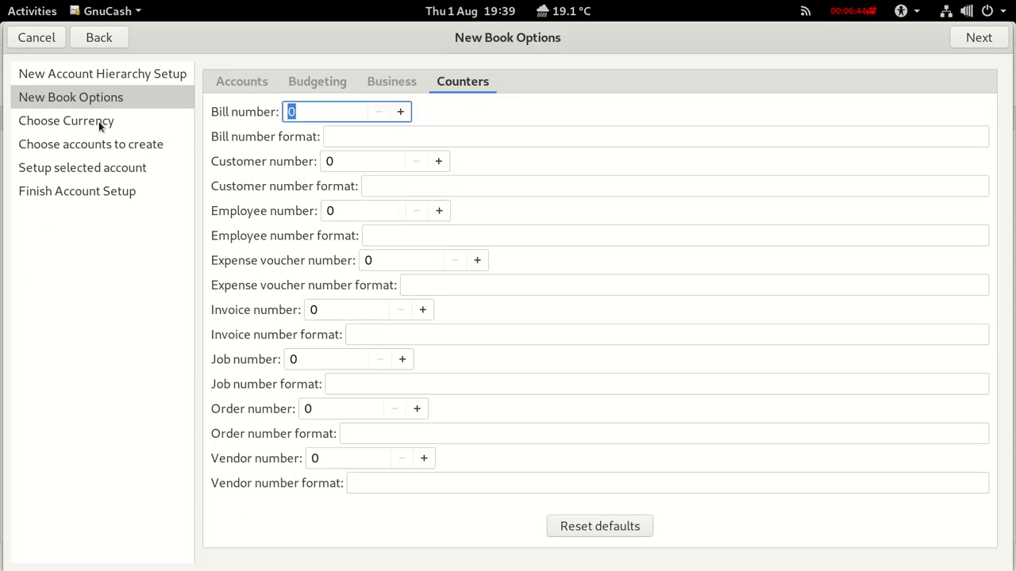
Keep GBP and replace the Common Accounts set with UK VAT Accounts.
click(970, 38)
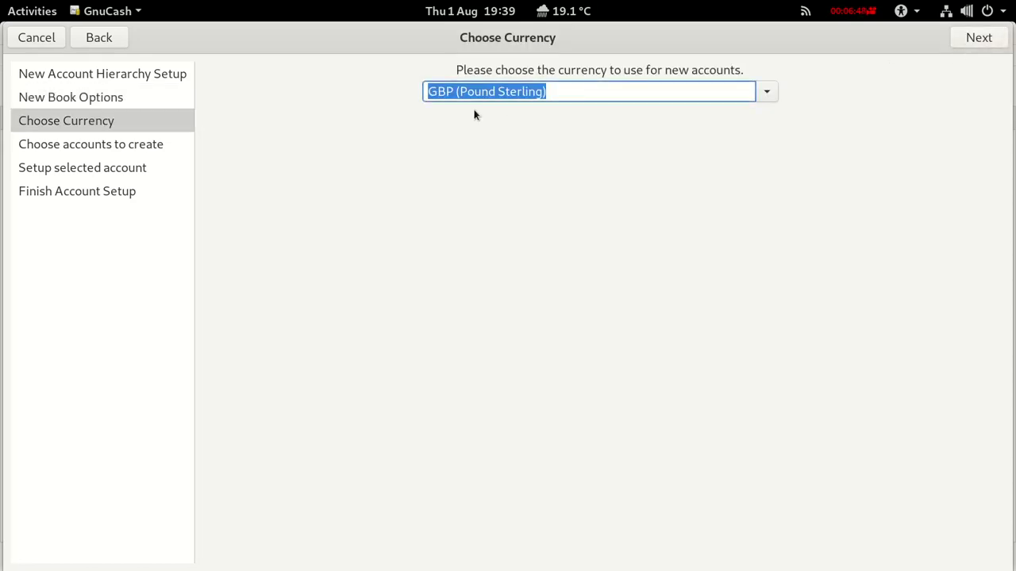
click(975, 37)
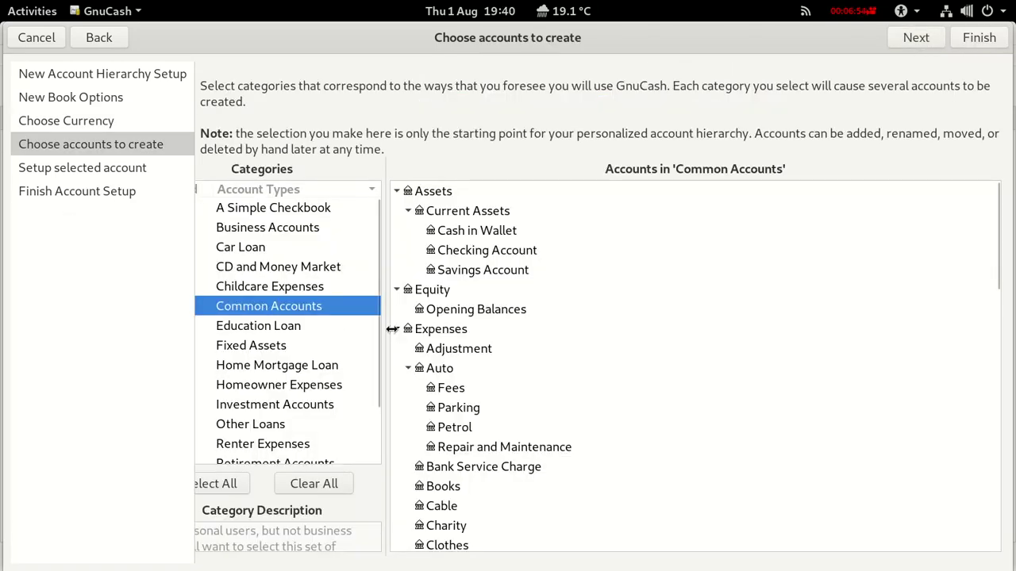
drag(387, 335, 462, 339)
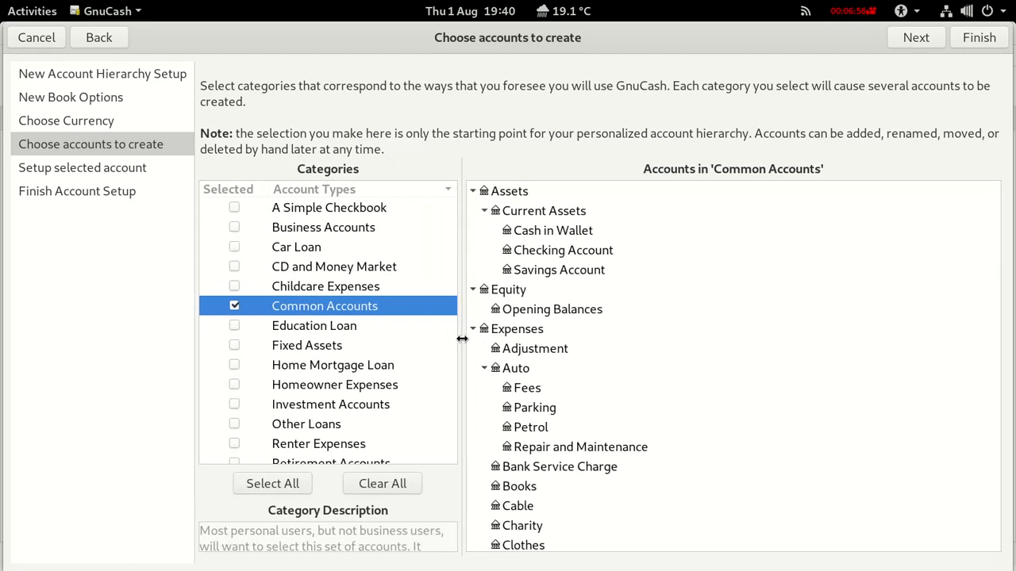
click(236, 306)
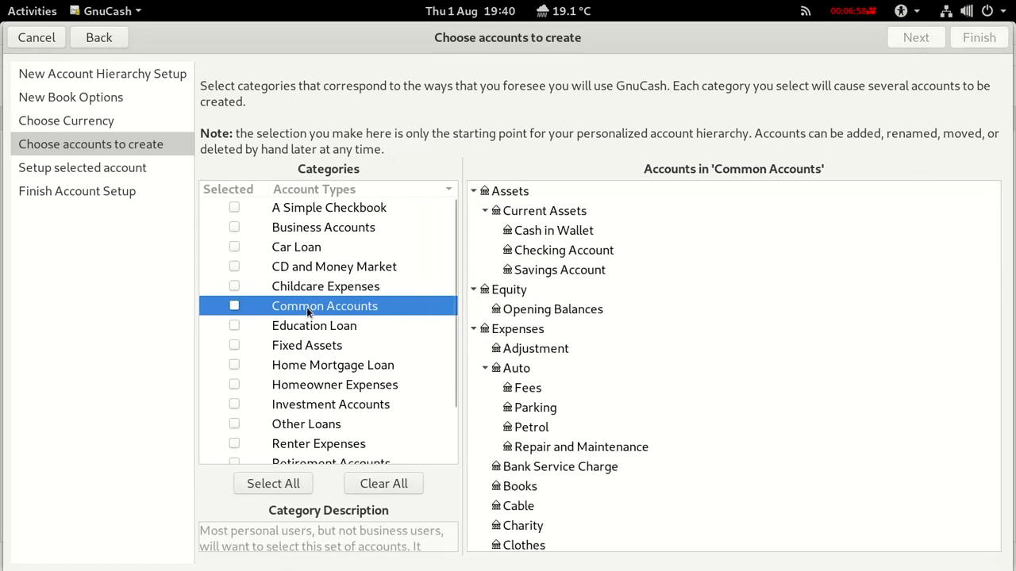
scroll(306, 307, down, 3)
click(235, 455)
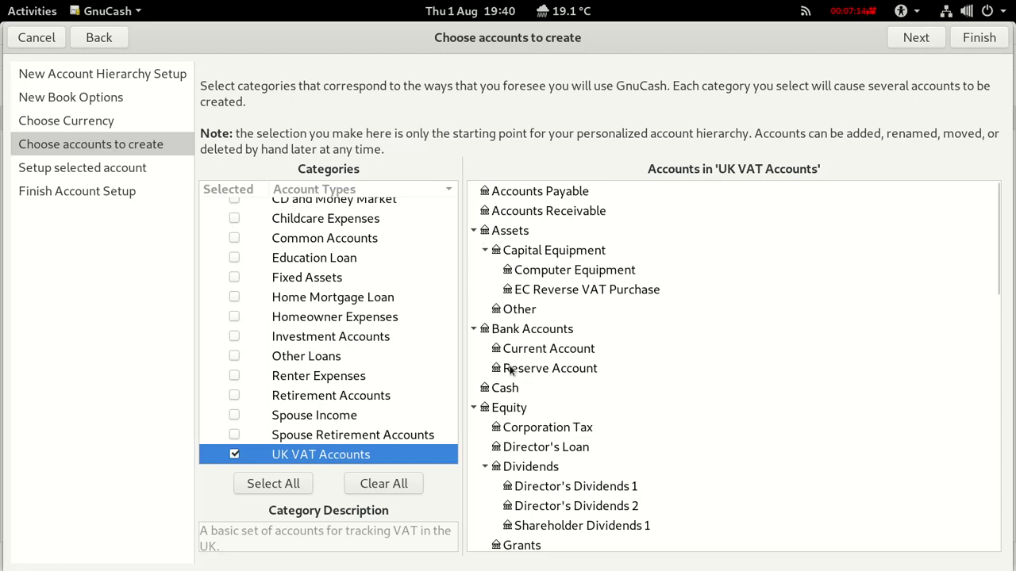
scroll(516, 488, down, 5)
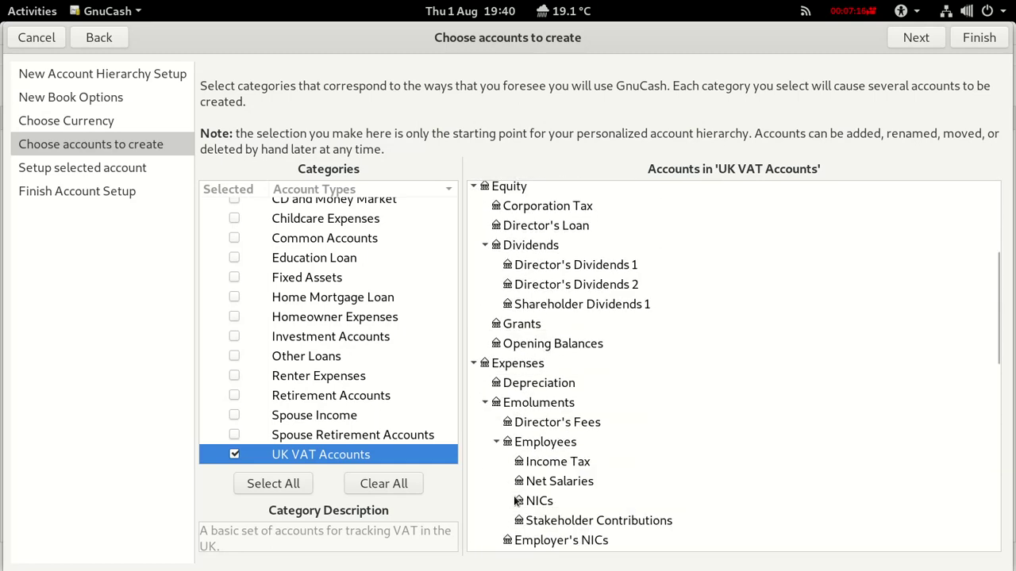
scroll(486, 405, down, 6)
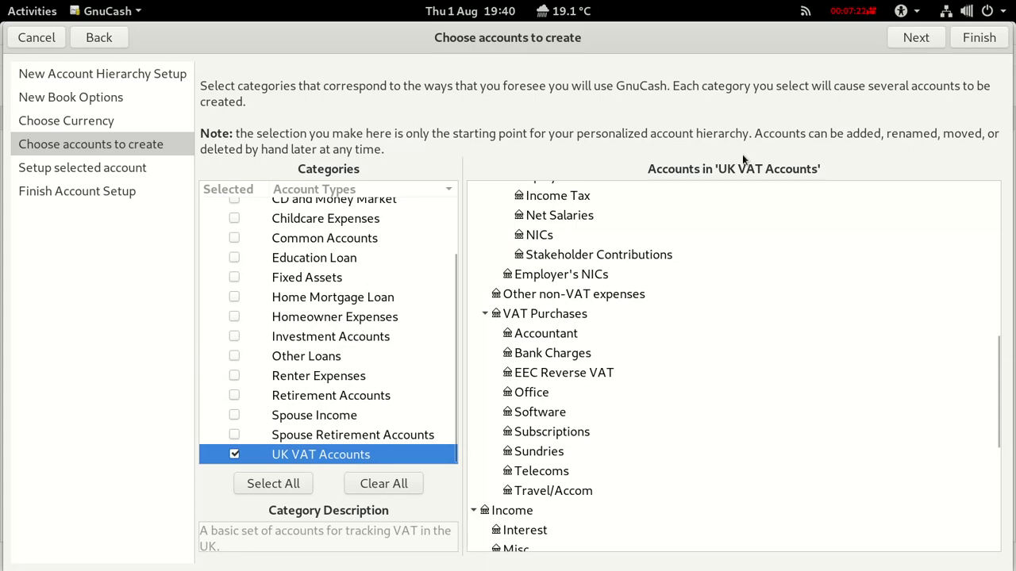
click(917, 40)
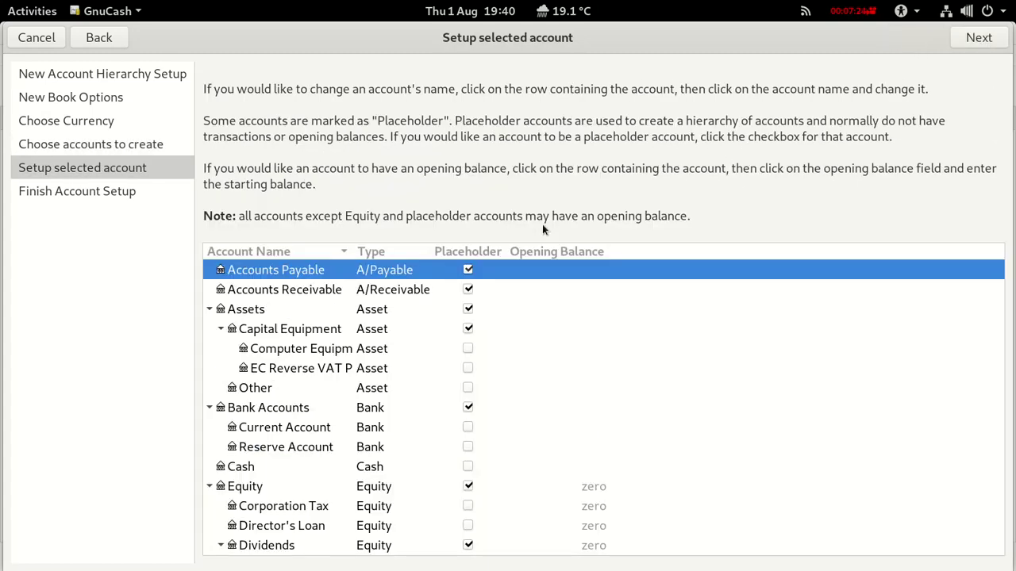
Clear the Placeholder flag on Accounts Receivable and create the accounts.
click(468, 290)
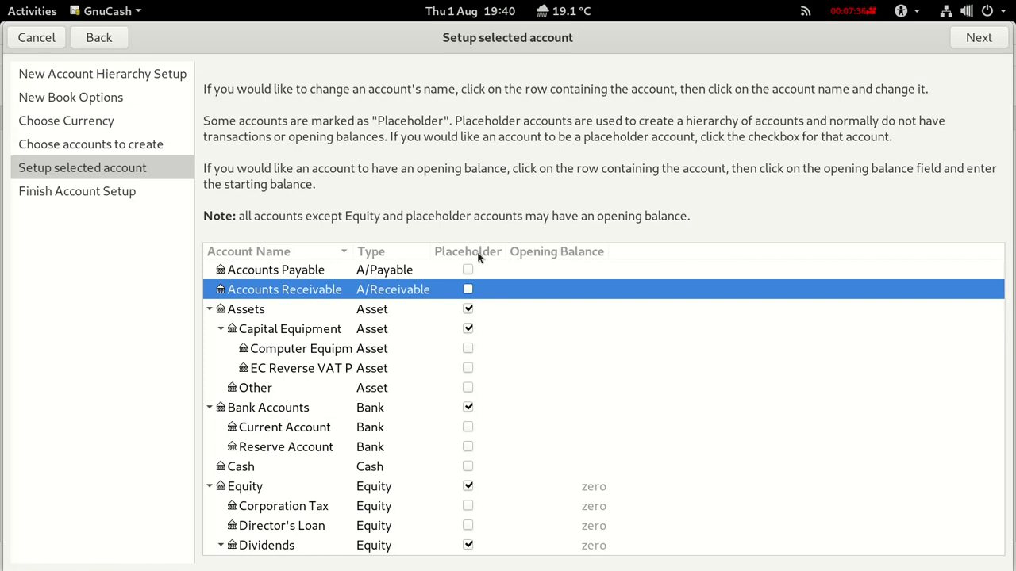
click(970, 36)
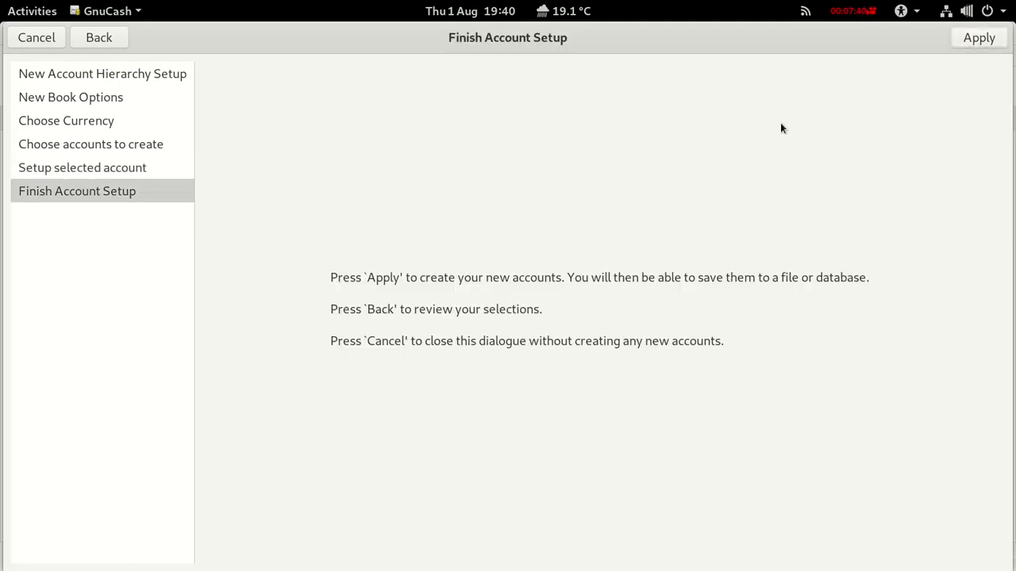
click(976, 39)
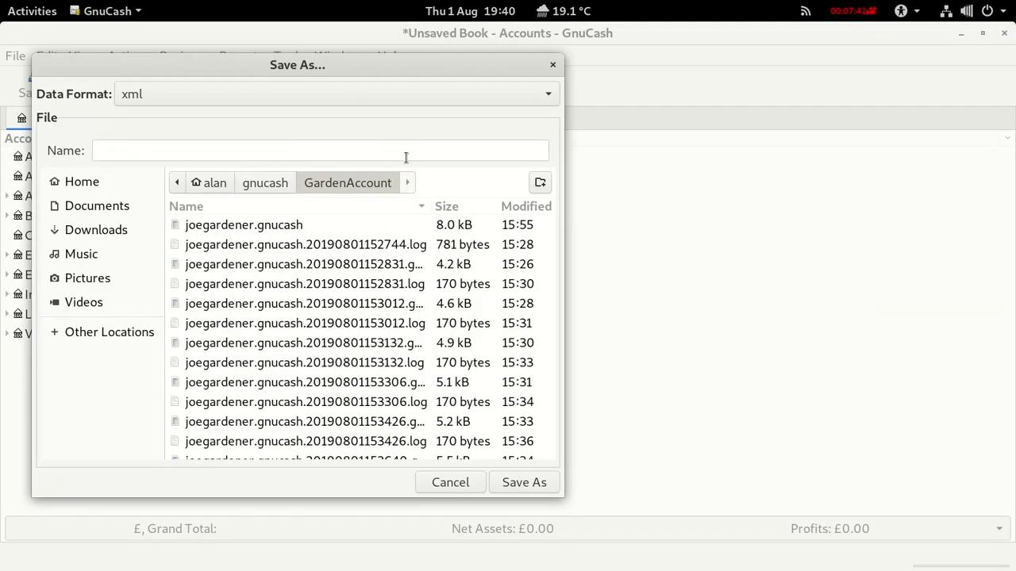
Save the book as wonderevents in the gnucash folder, without creating a new folder.
click(263, 184)
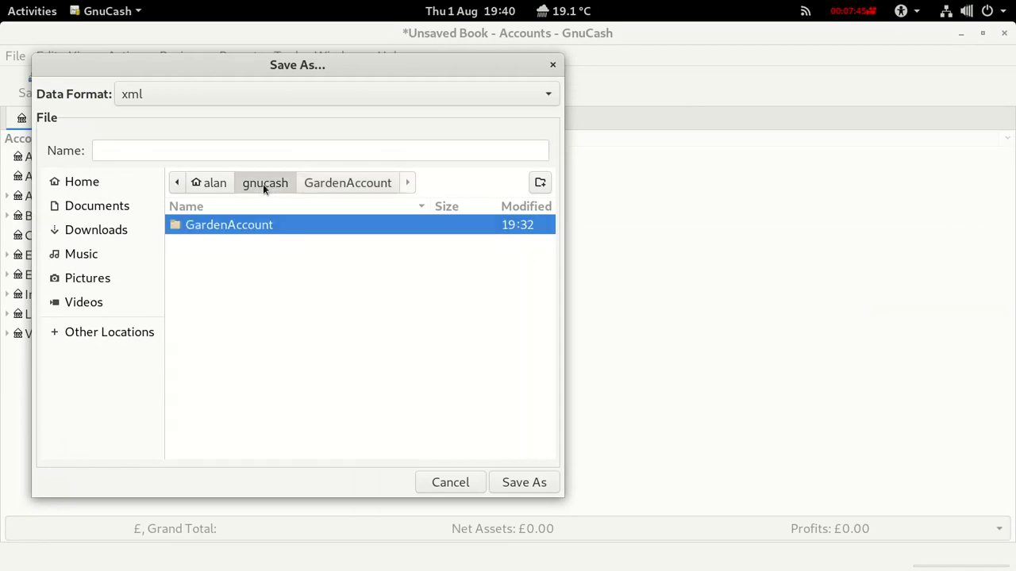
click(542, 183)
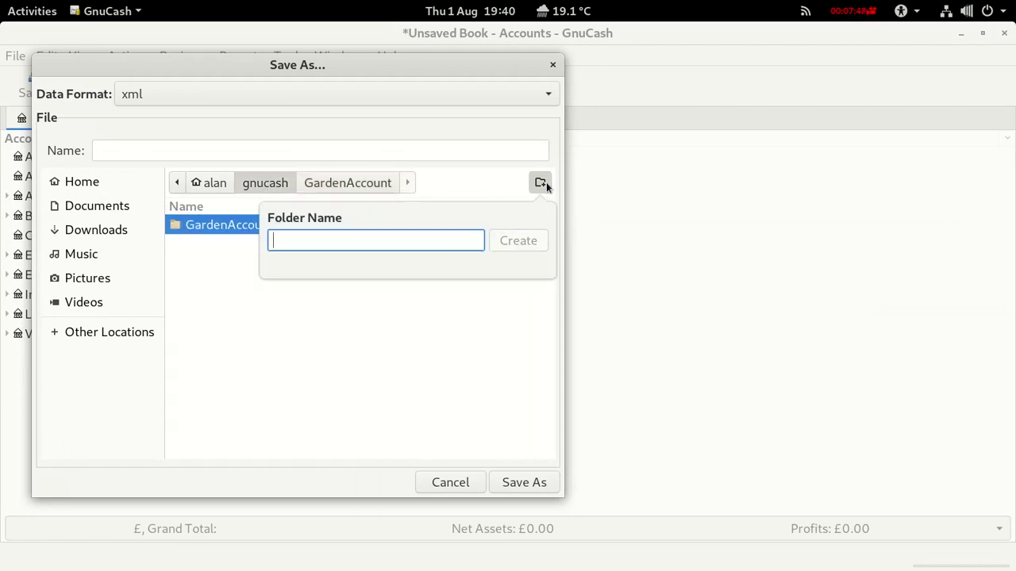
text(Wonder)
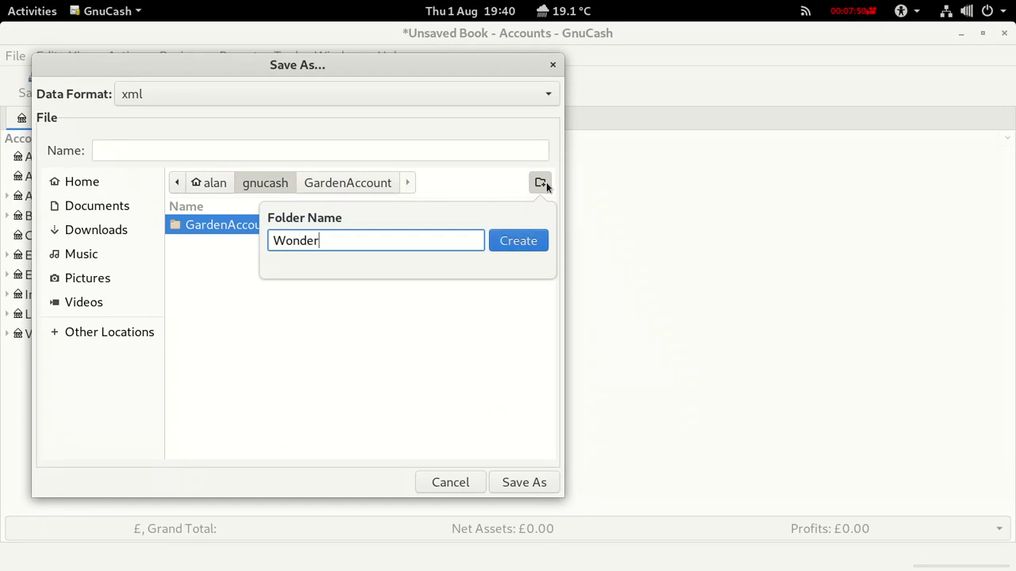
text(Events)
click(120, 144)
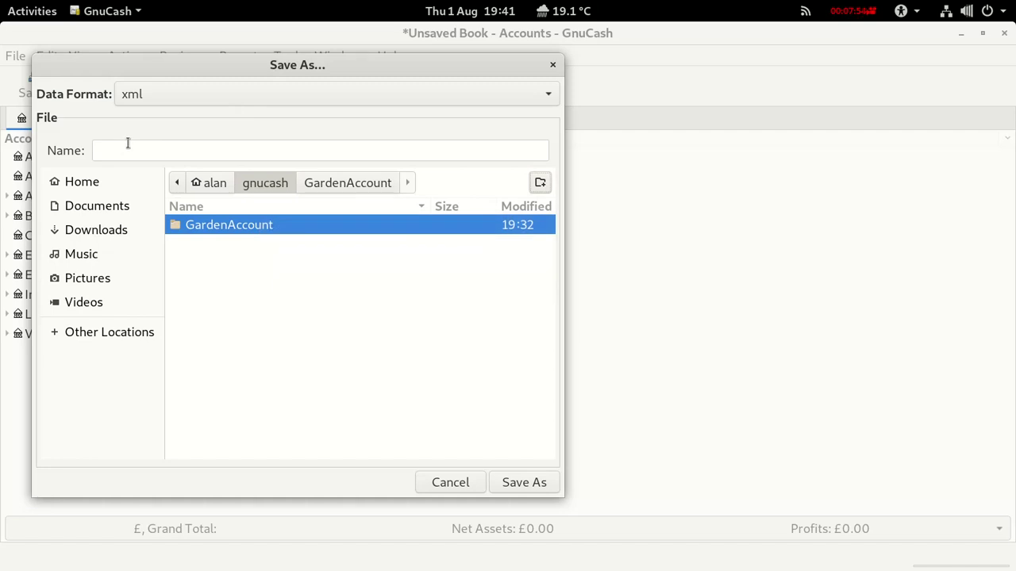
click(128, 149)
text(wonde)
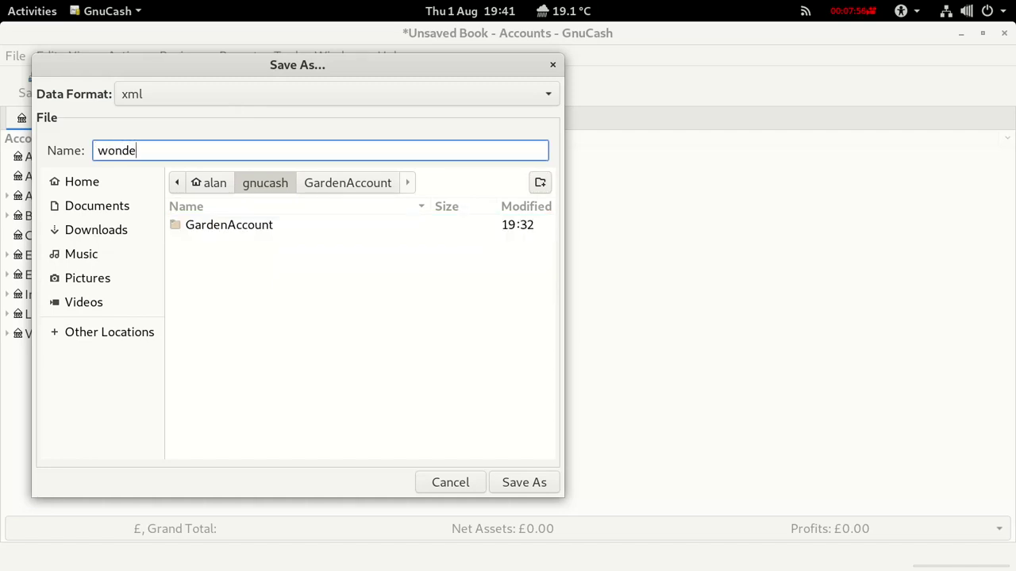
text(revents)
click(516, 482)
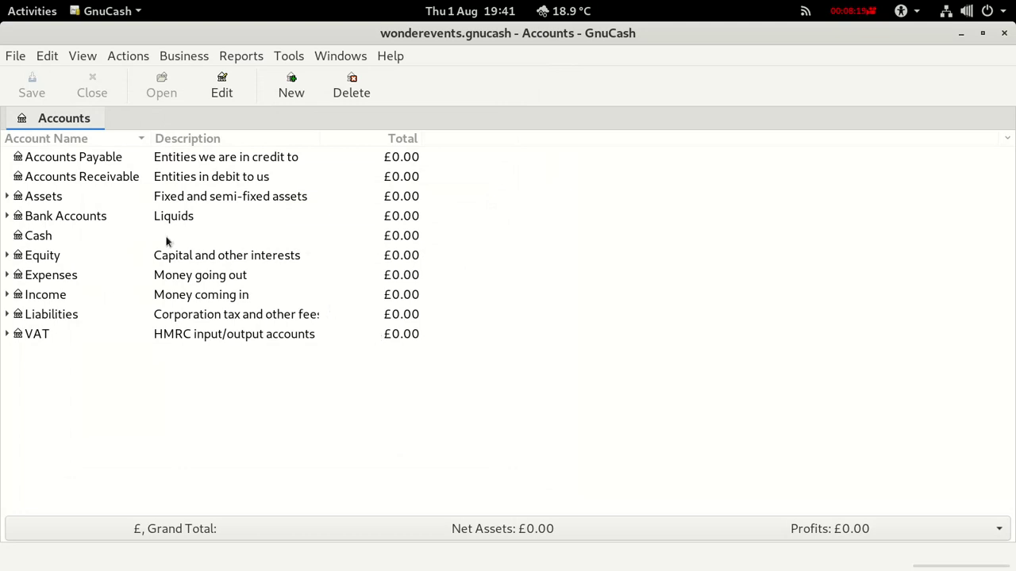
Review the receivable and payable accounts and expand Bank Accounts to show Current and Reserve.
click(96, 158)
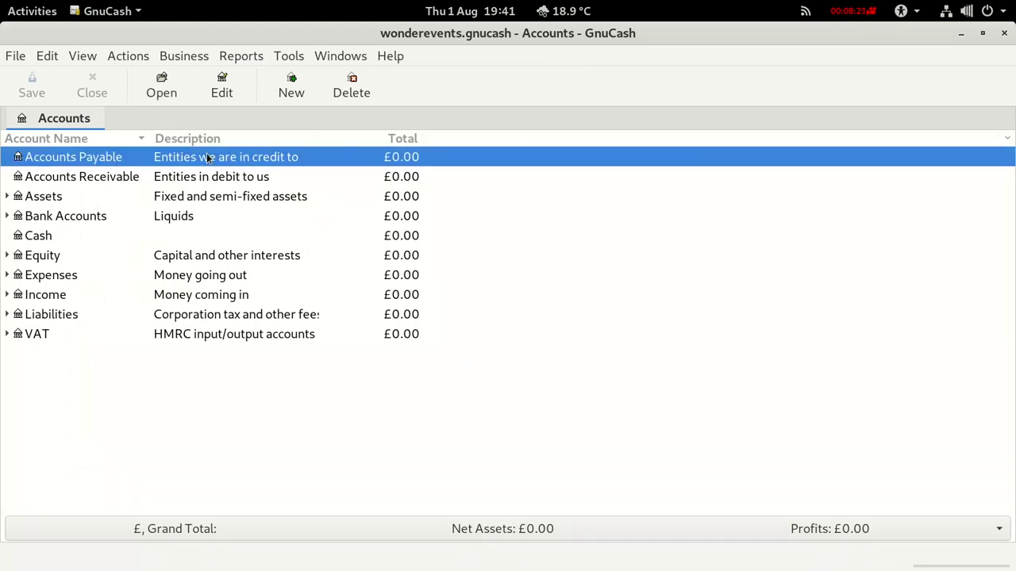
click(105, 178)
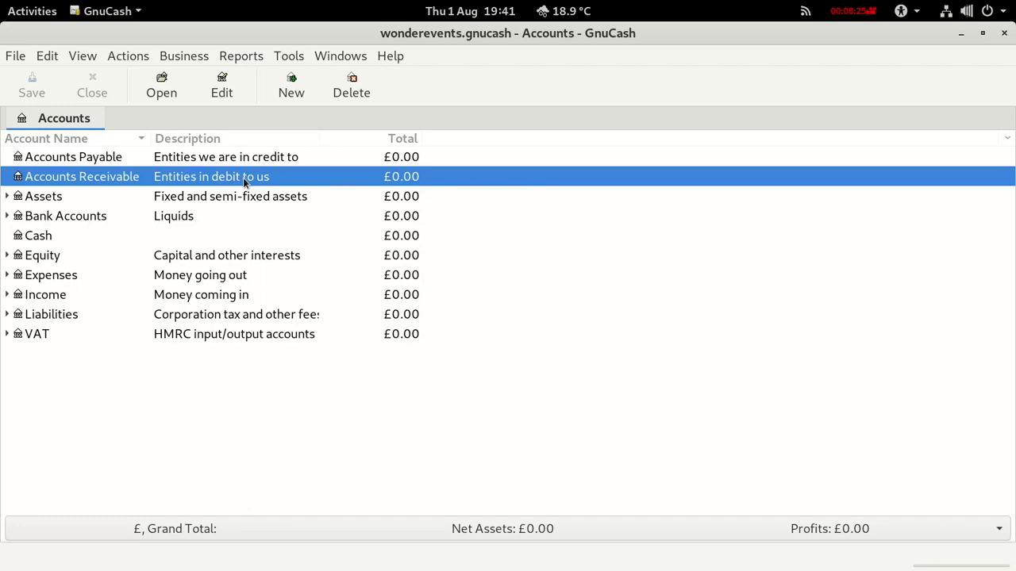
click(65, 199)
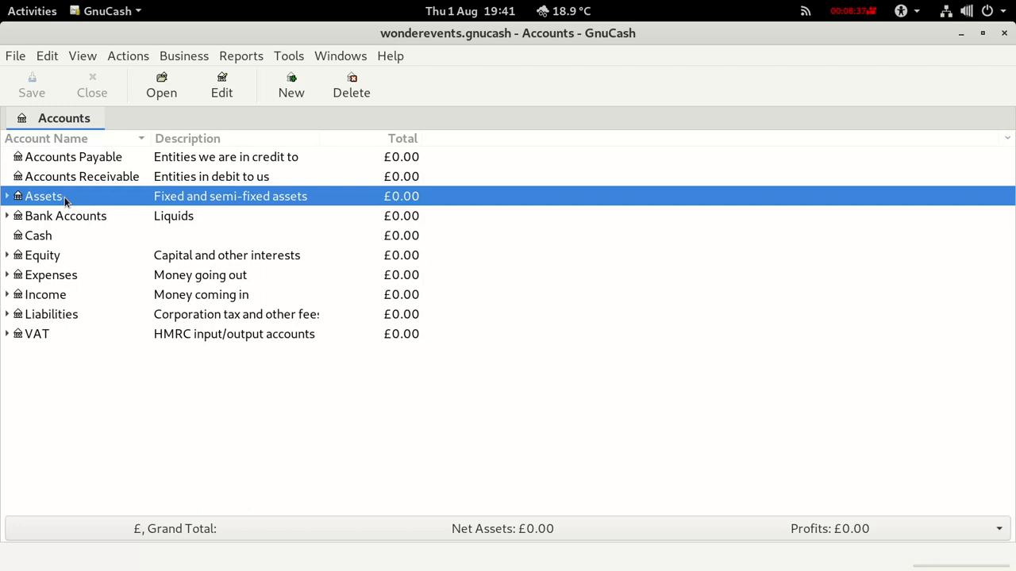
click(7, 216)
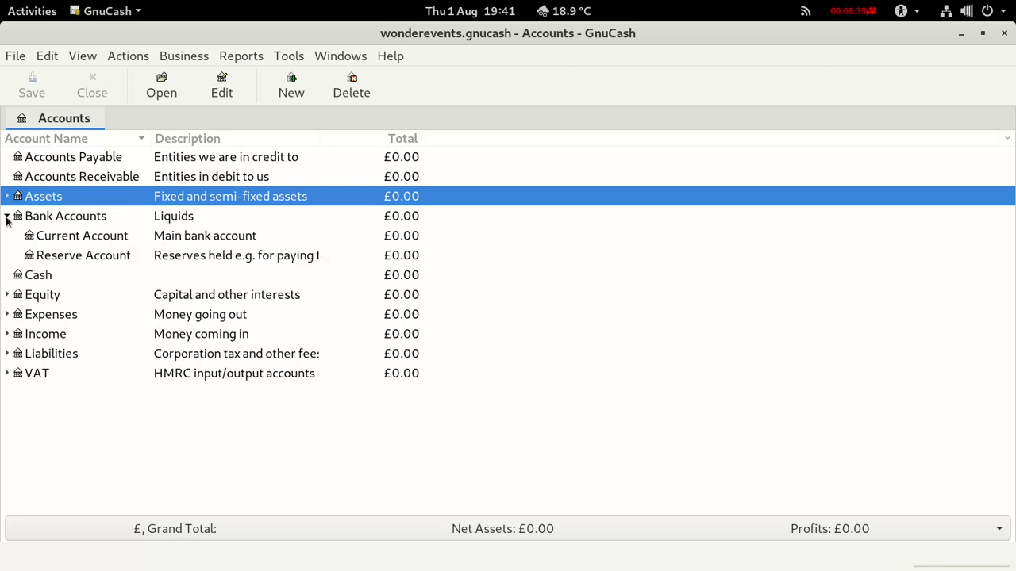
click(52, 237)
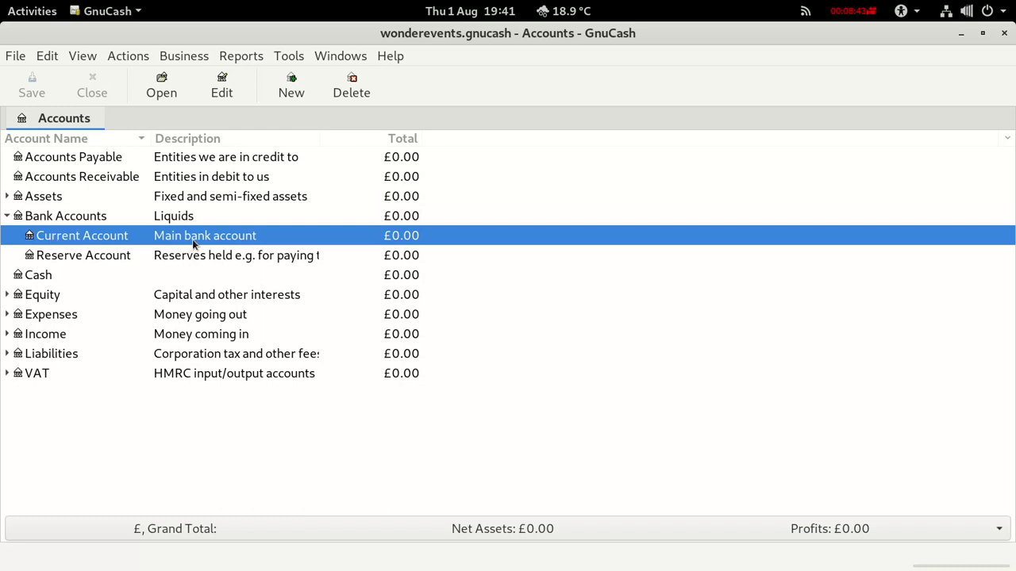
click(119, 254)
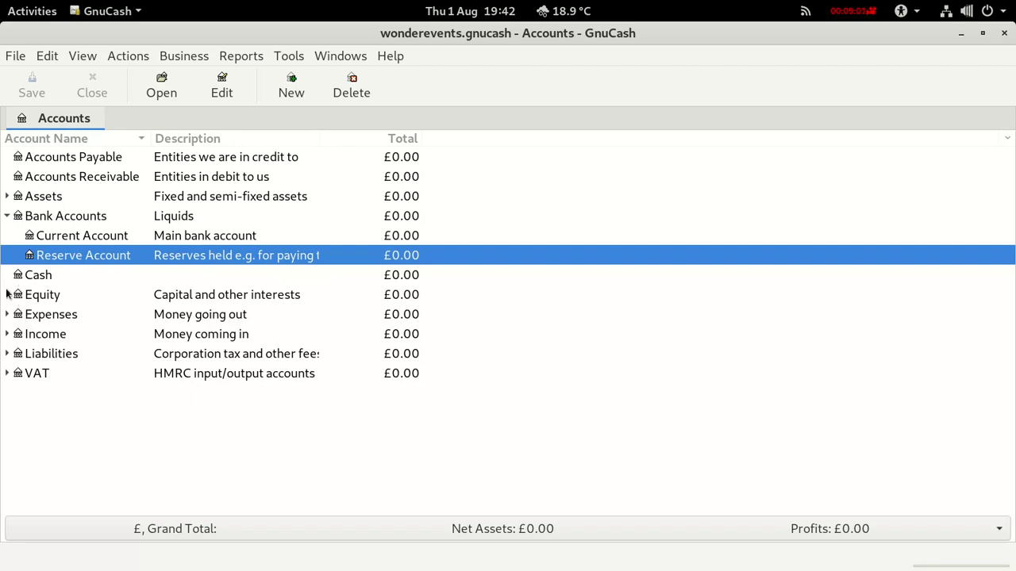
Peek into Equity, Income and Liabilities, then expand VAT and select its Input account.
click(7, 296)
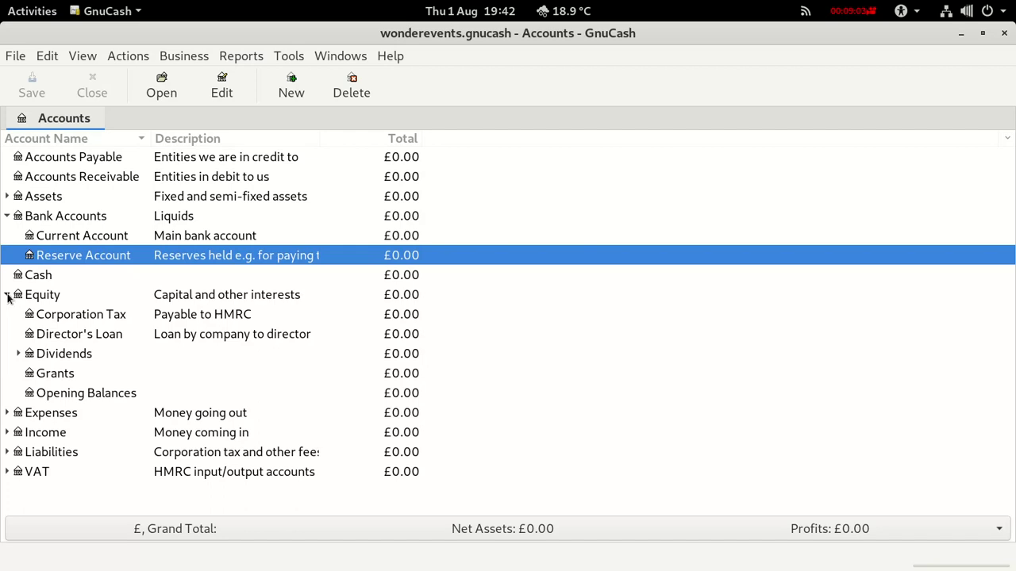
click(7, 295)
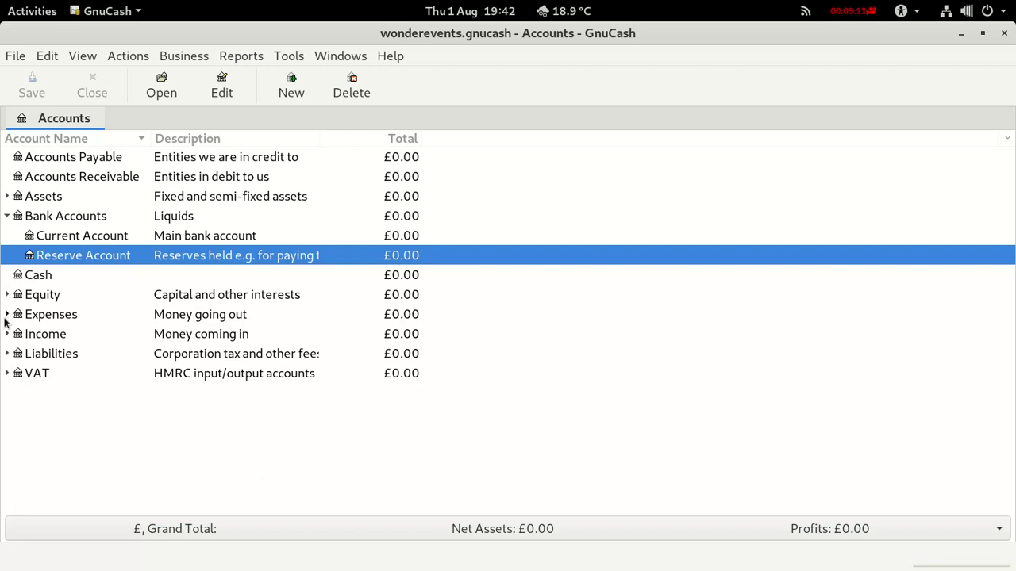
click(7, 334)
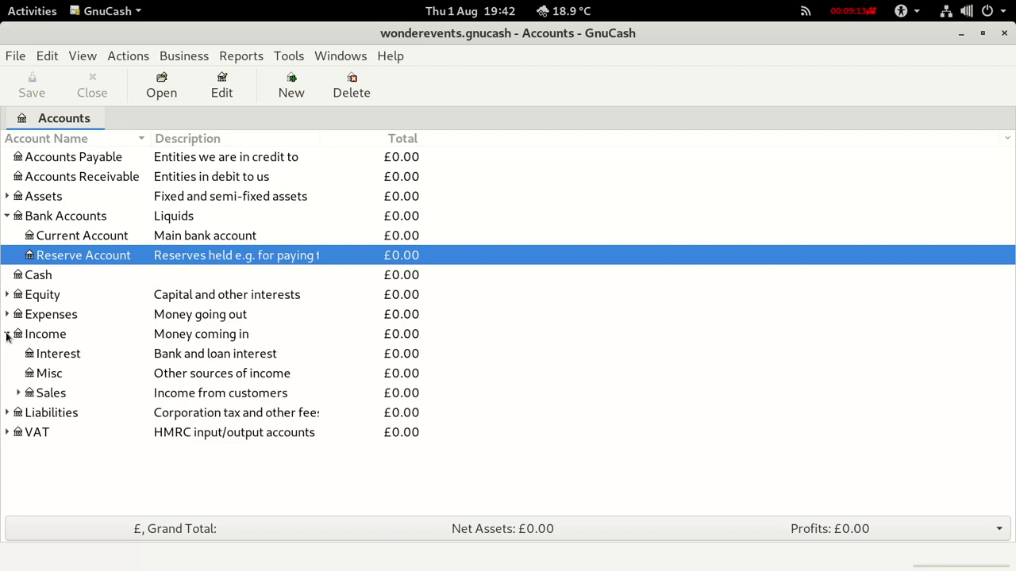
click(7, 334)
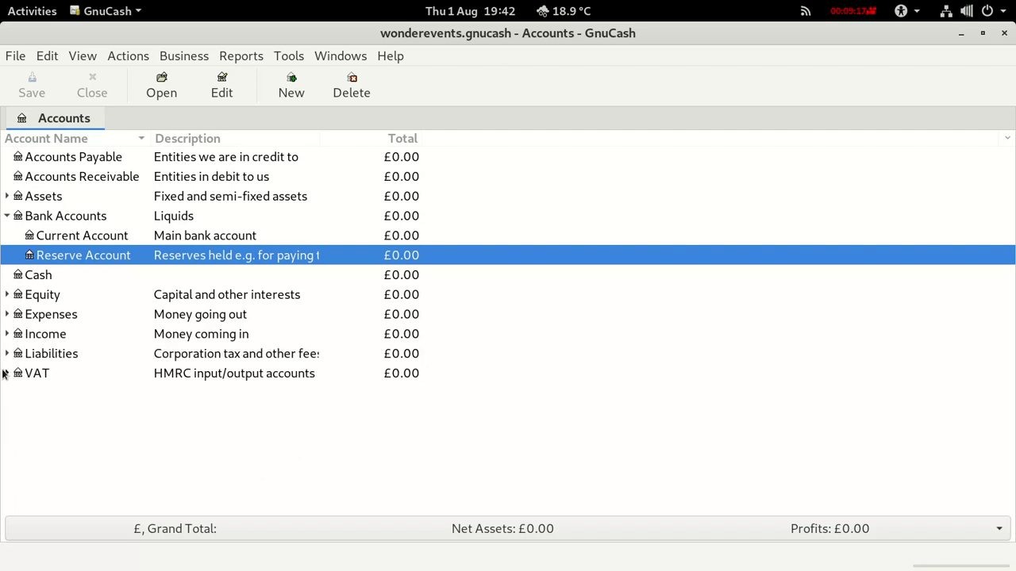
click(7, 355)
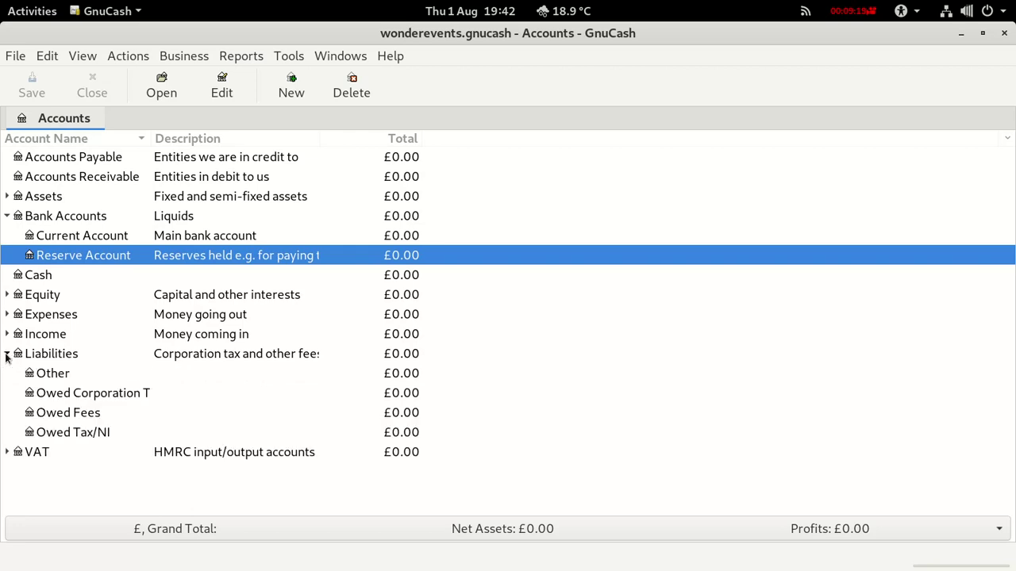
click(6, 355)
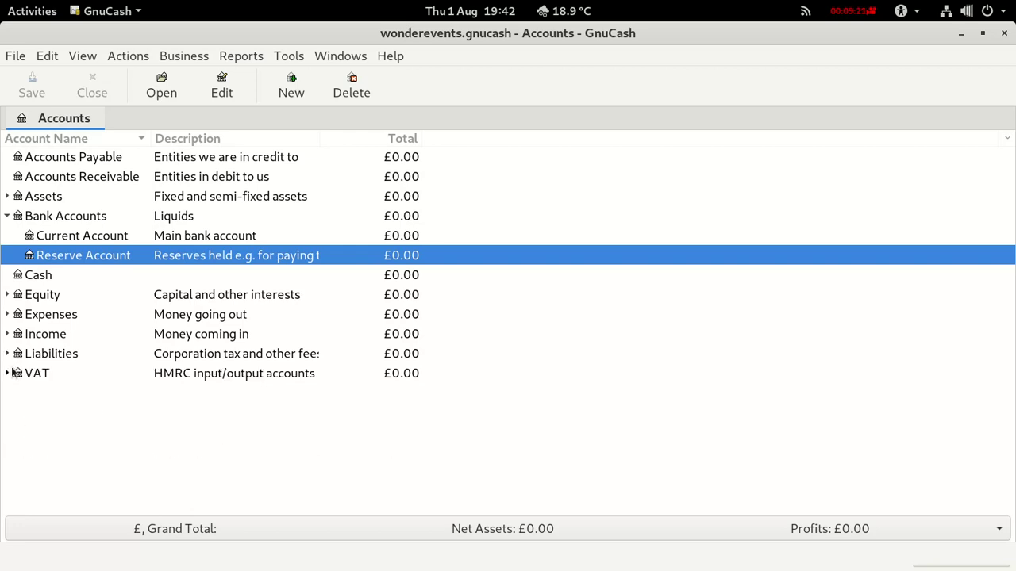
click(7, 374)
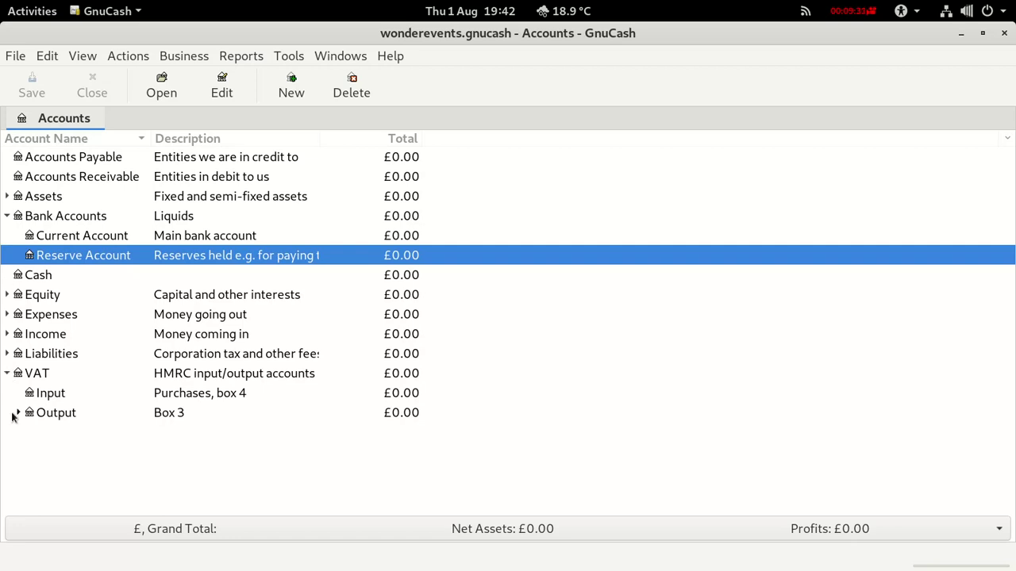
click(47, 400)
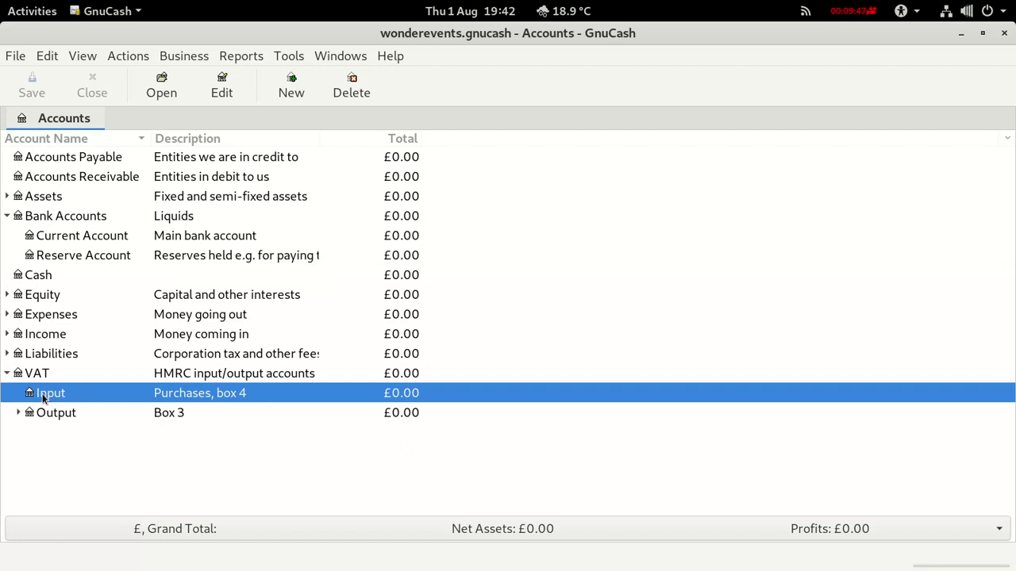
right_click(42, 399)
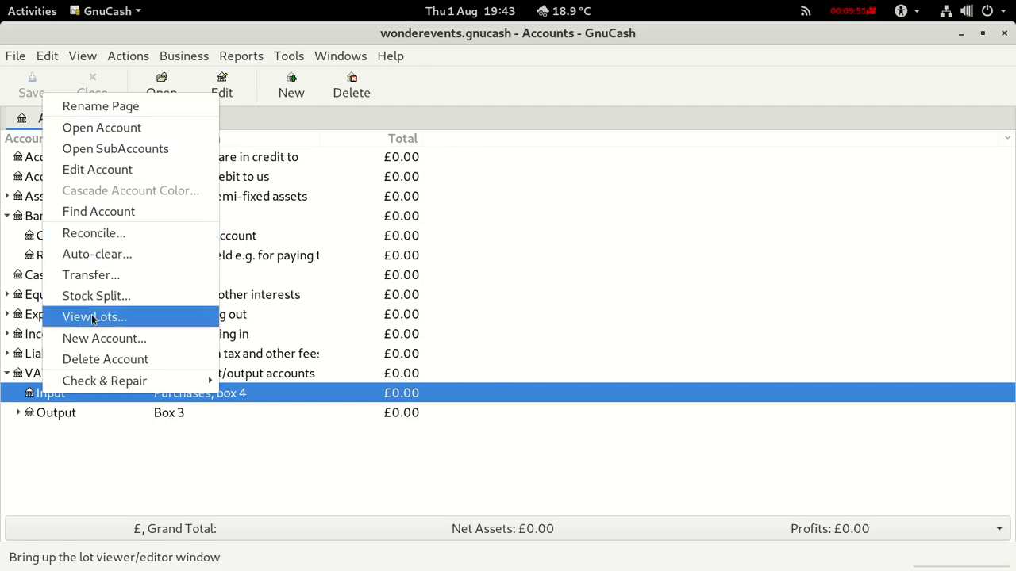
Create a Reduced VAT account under VAT Input with description 'Reduced VAT 5%'.
click(95, 338)
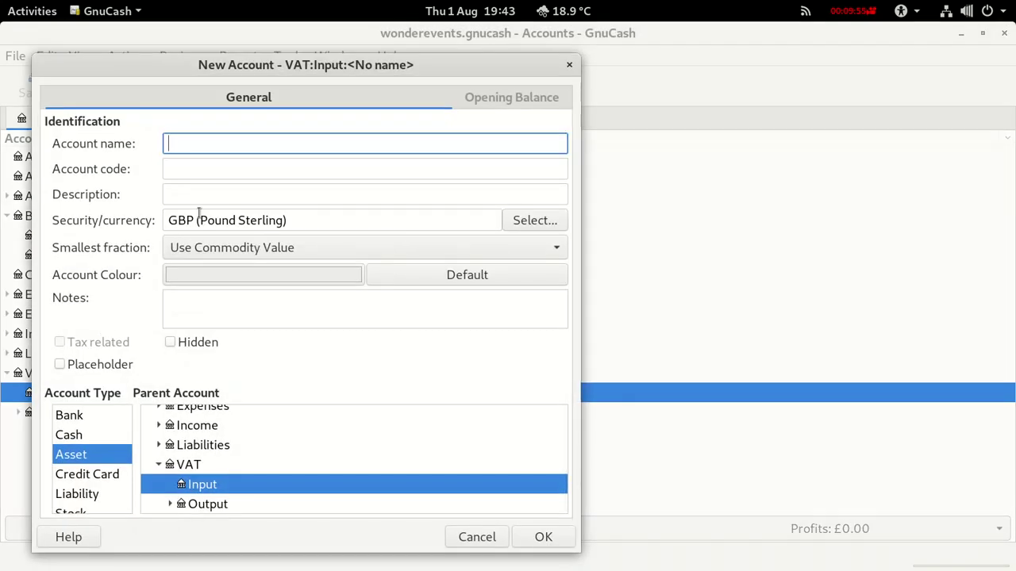
text(Reduce)
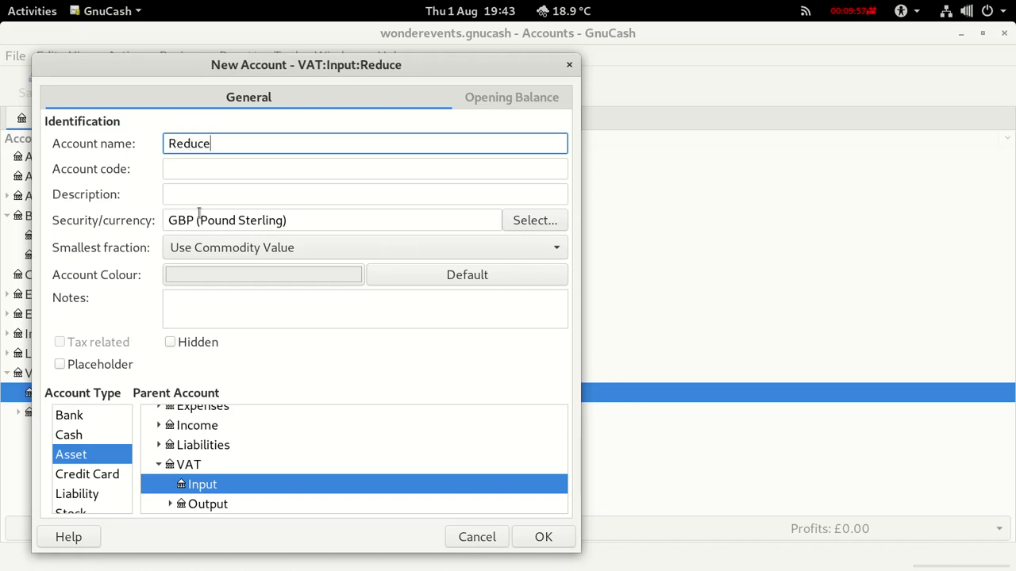
text(d VAT)
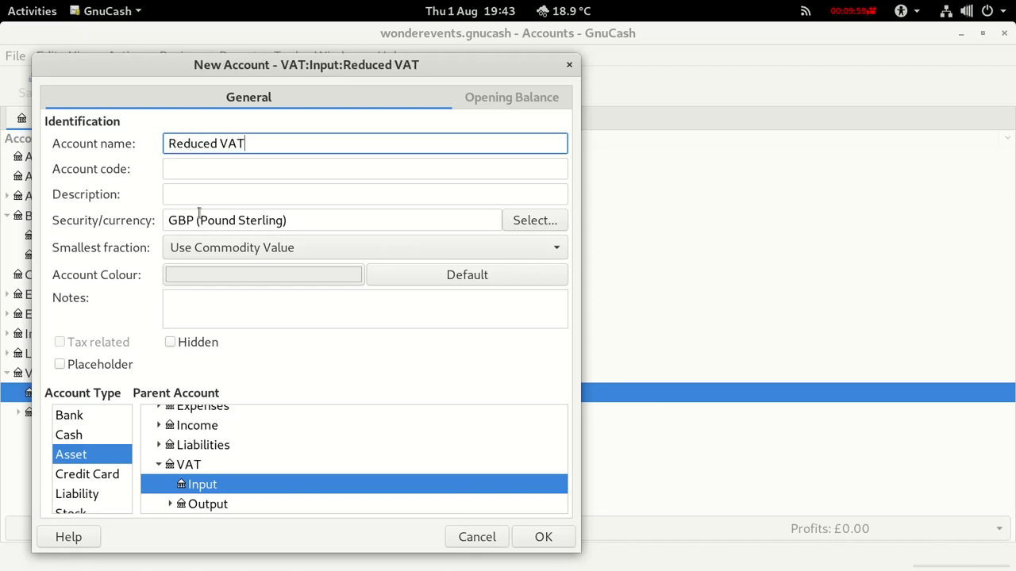
click(199, 190)
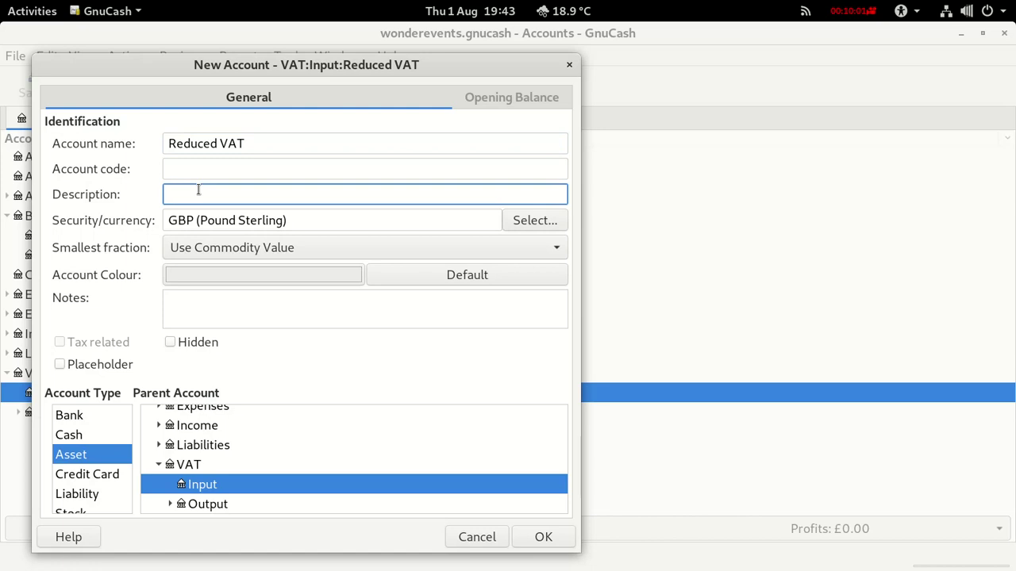
text(Reduced VAT 5%)
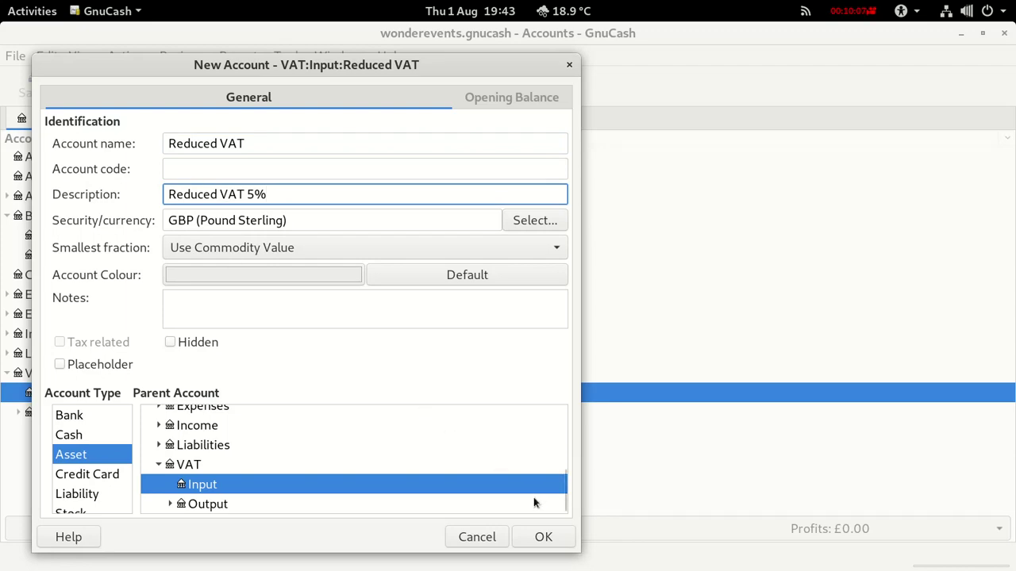
click(543, 538)
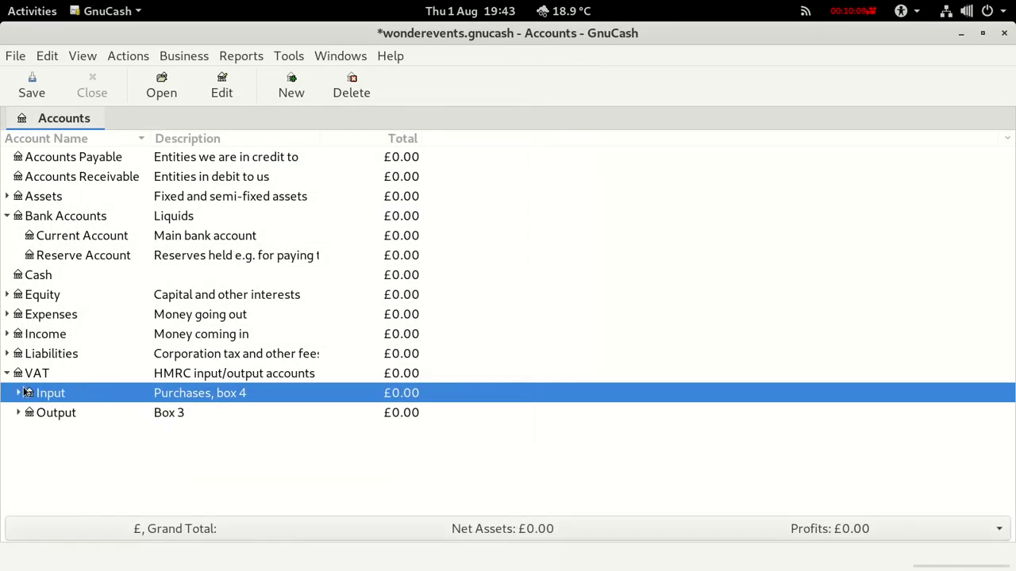
click(19, 393)
Create a Standard VAT account under VAT Input described as 'Standard VAT 20%'.
right_click(32, 399)
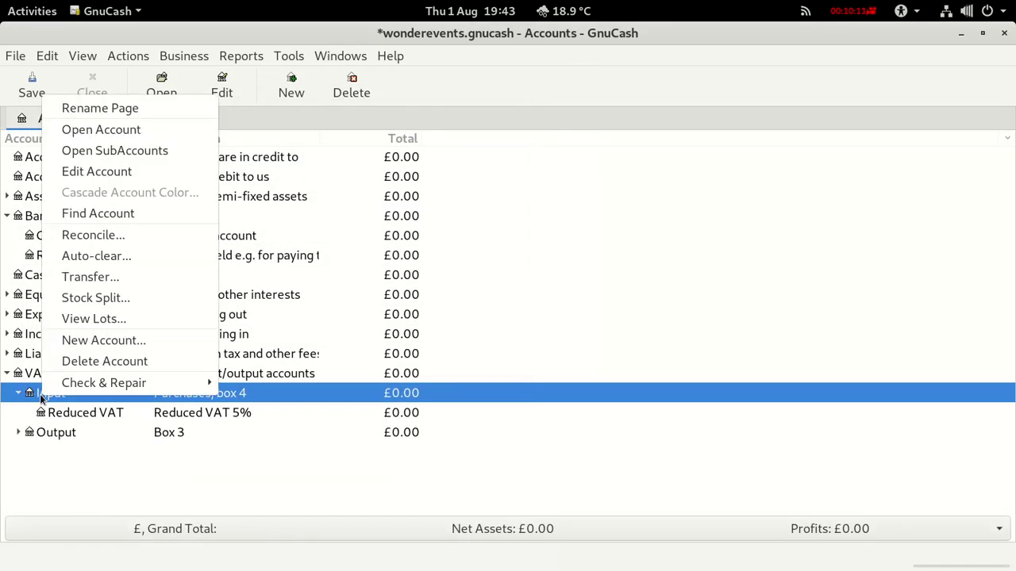
click(73, 342)
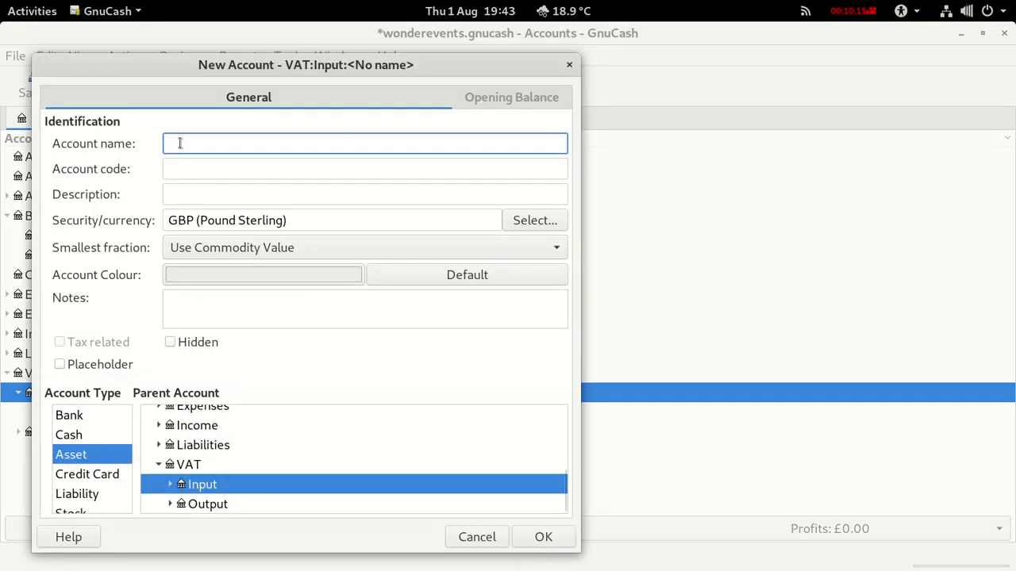
text(Standa)
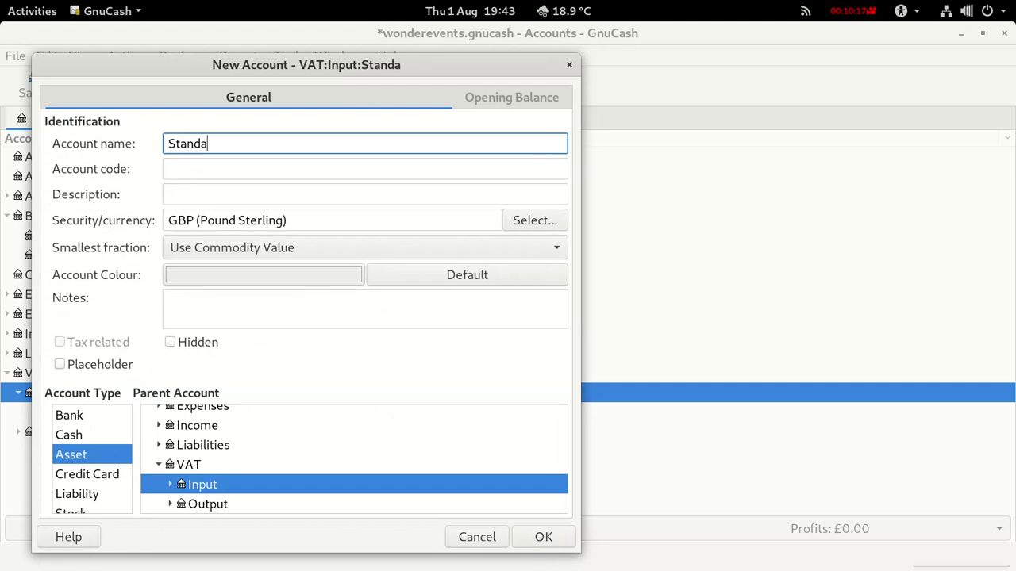
text(rd VAT)
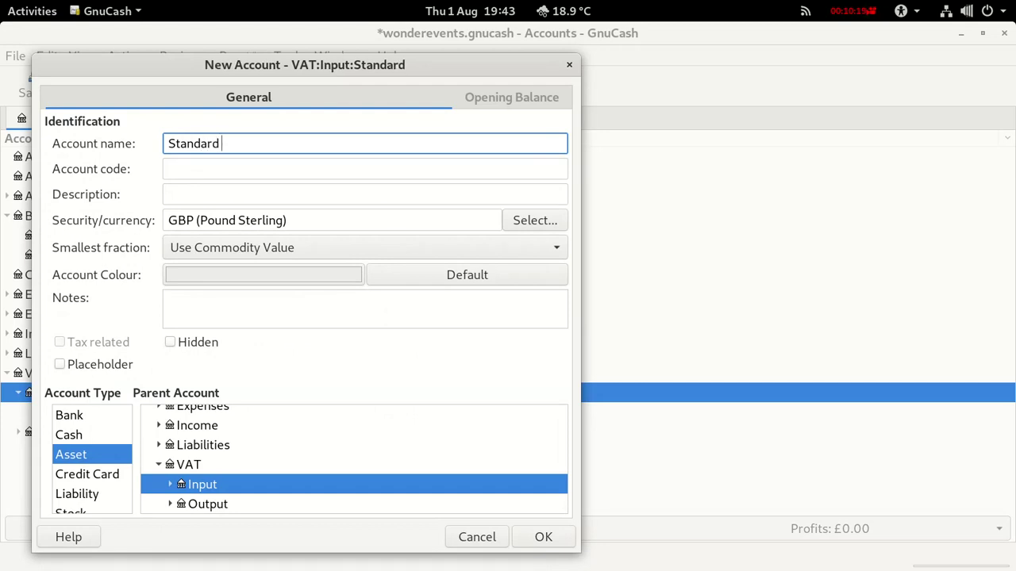
click(203, 199)
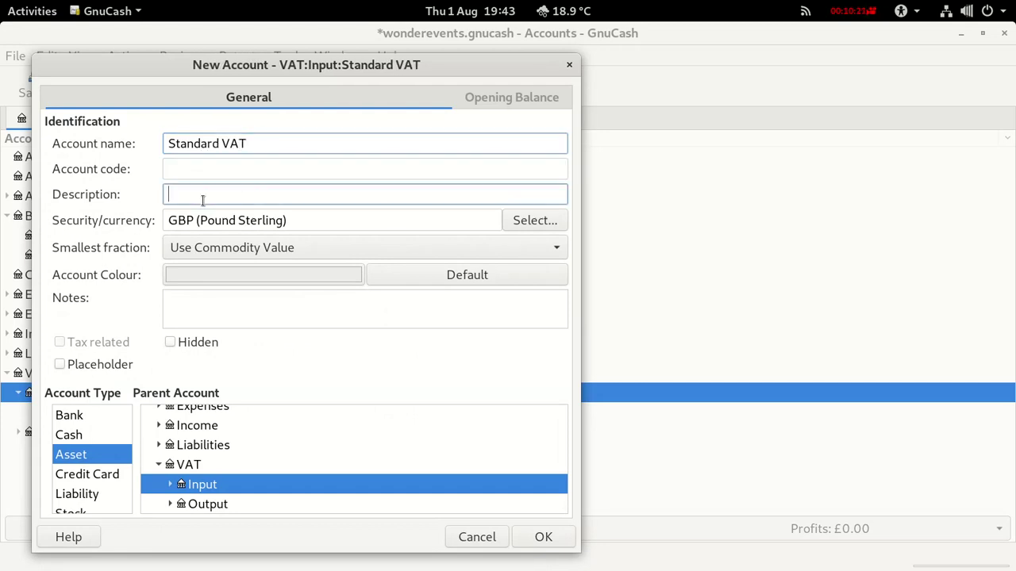
text(Stan)
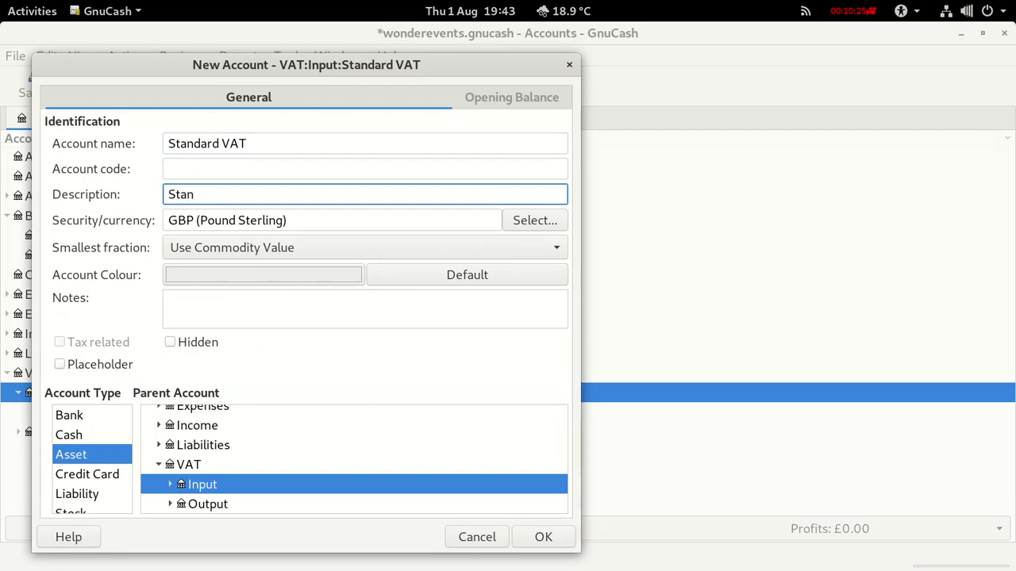
text(dard VAT 20%)
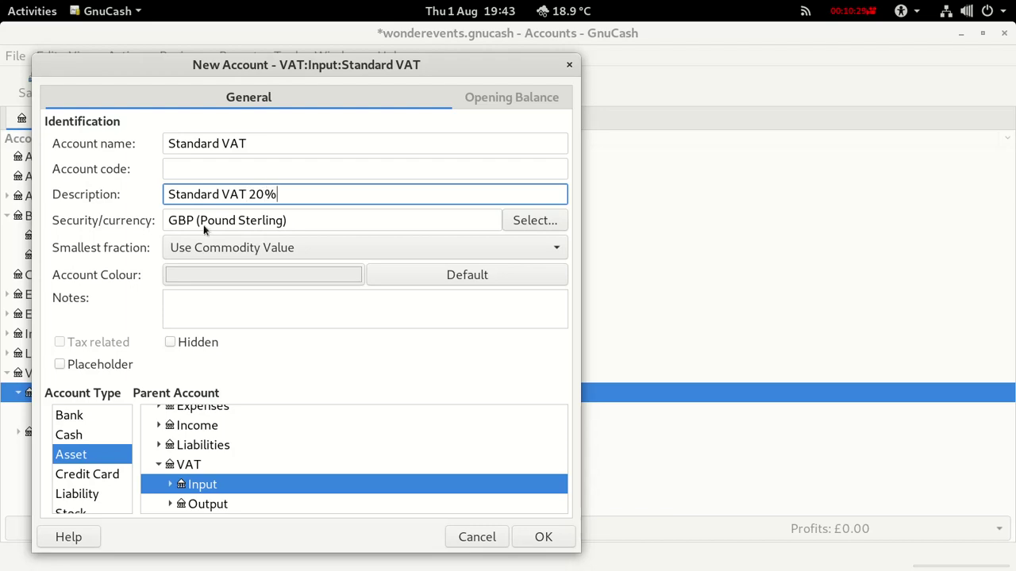
click(546, 537)
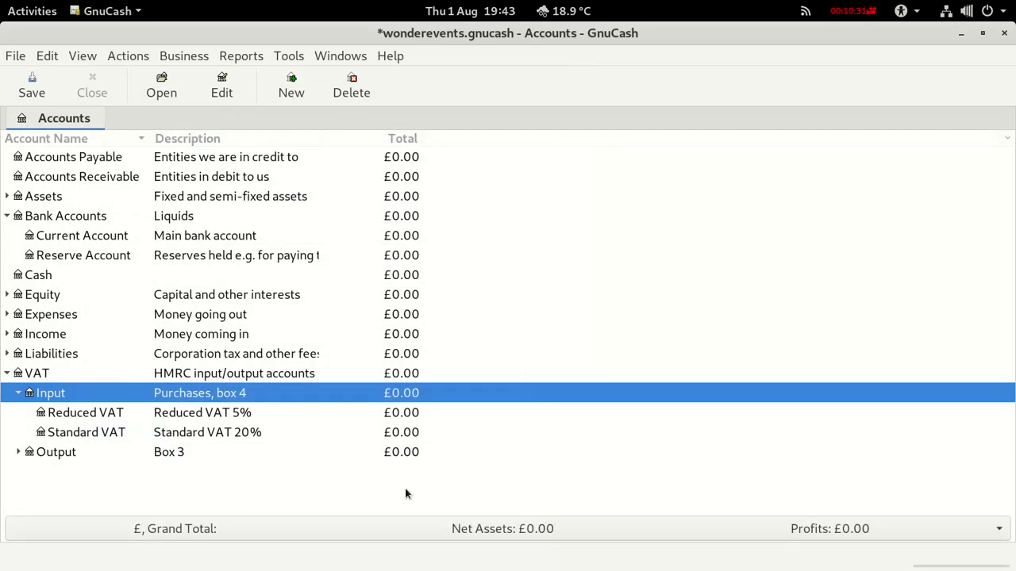
Create a Zero VAT account under VAT Input described as 'Zero VAT 0%'.
right_click(54, 398)
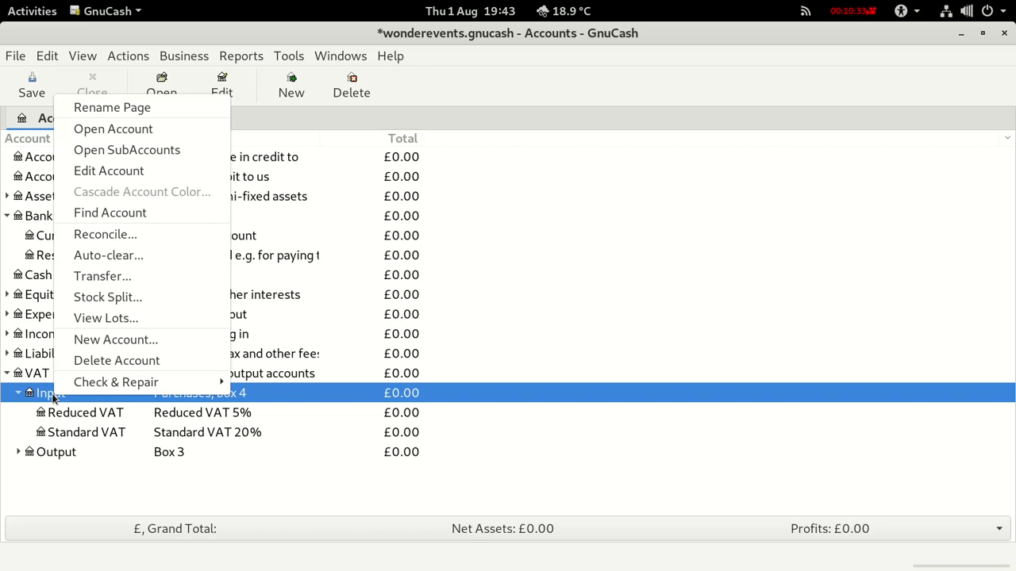
click(104, 340)
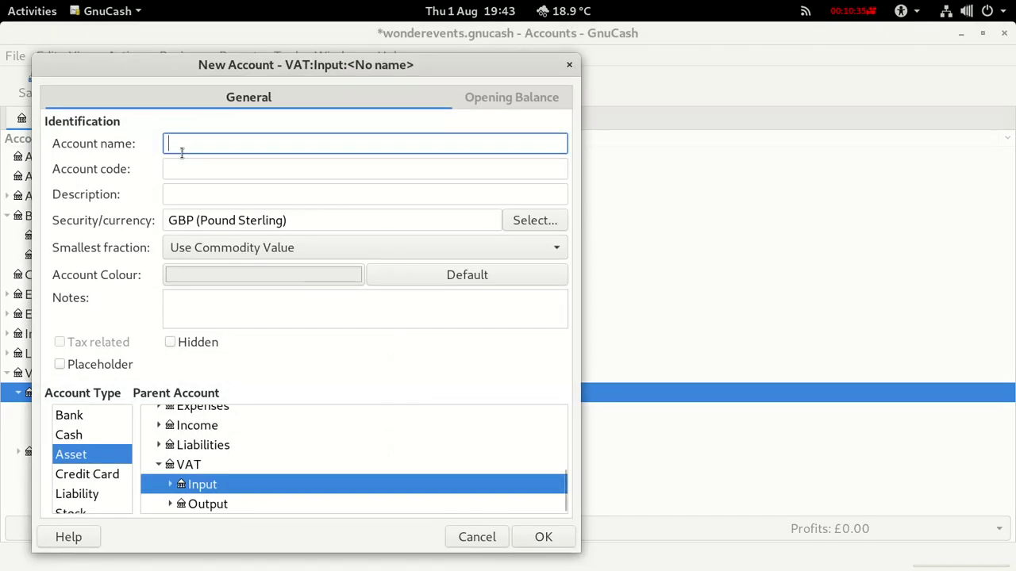
text(Zero B)
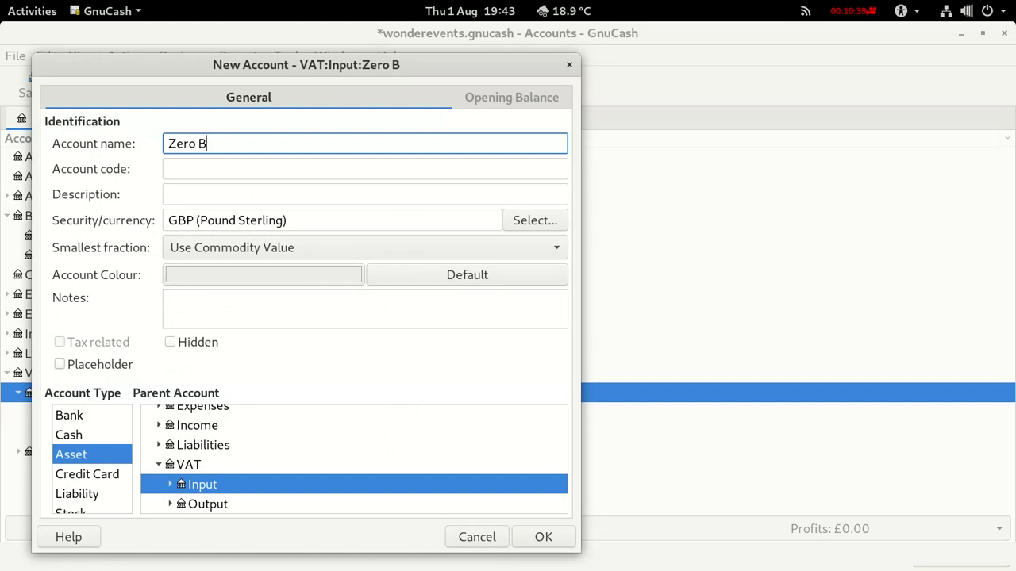
key(BackSpace)
text(VAT)
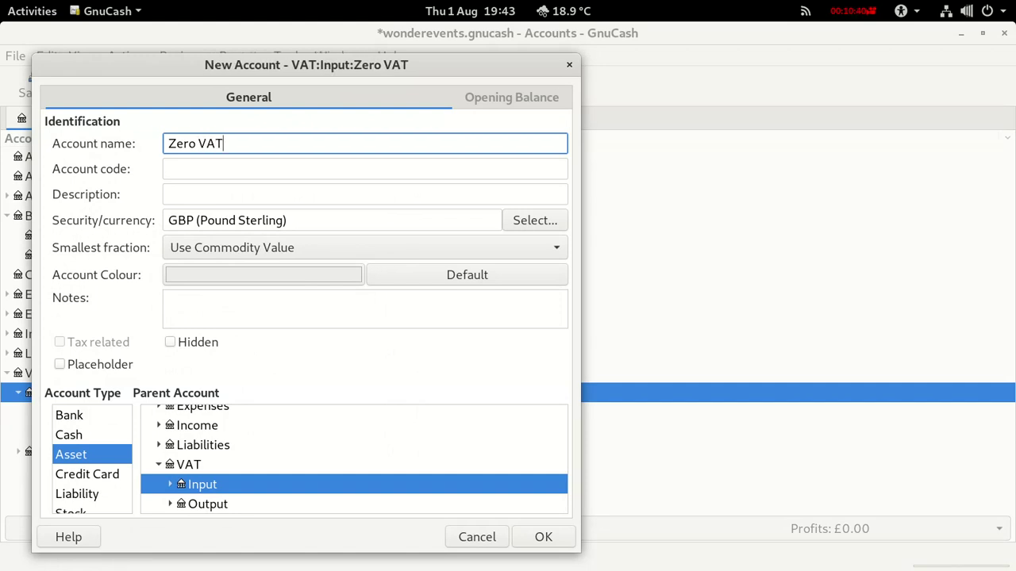
click(207, 196)
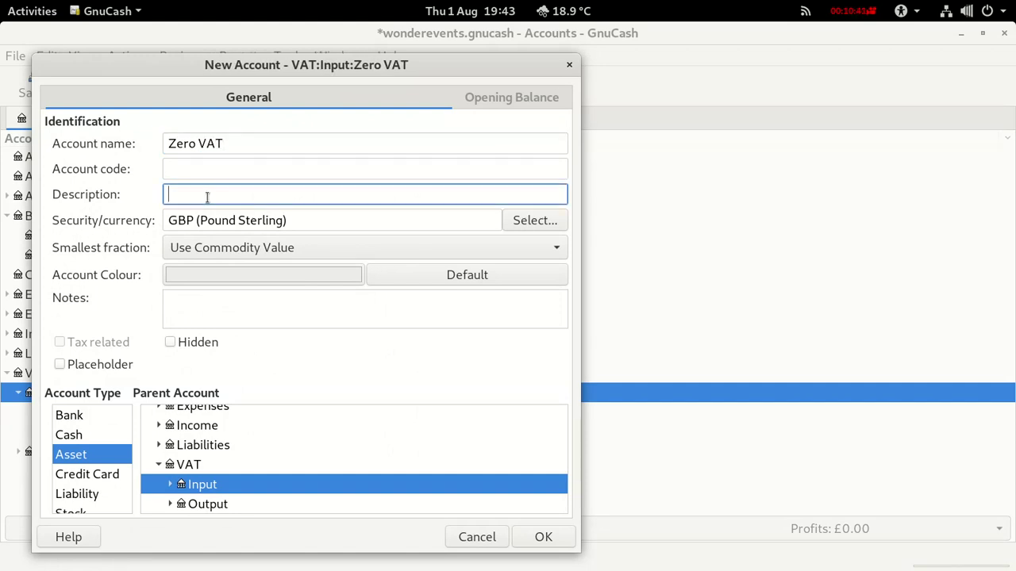
text(Zero VAT 0%)
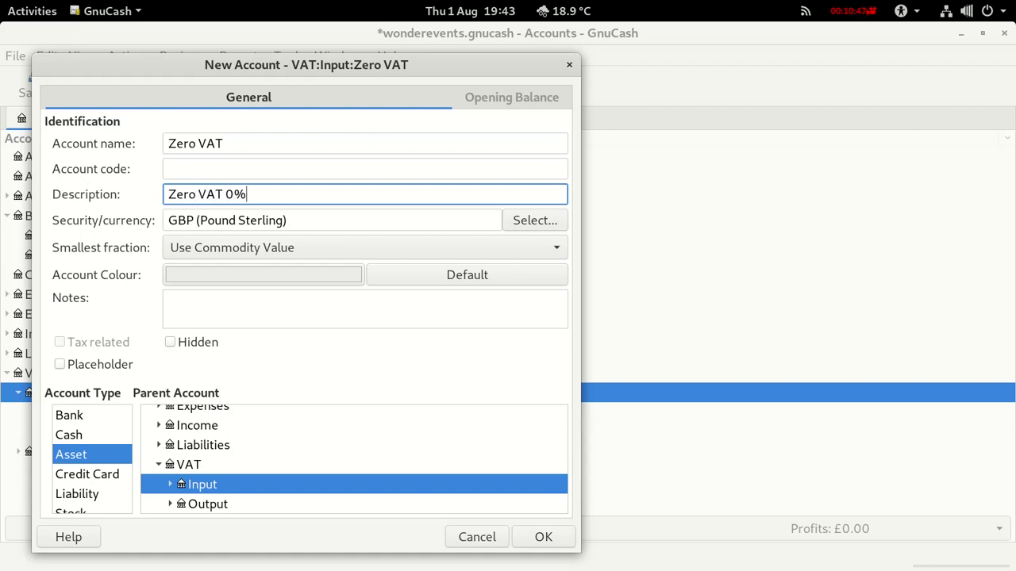
click(545, 539)
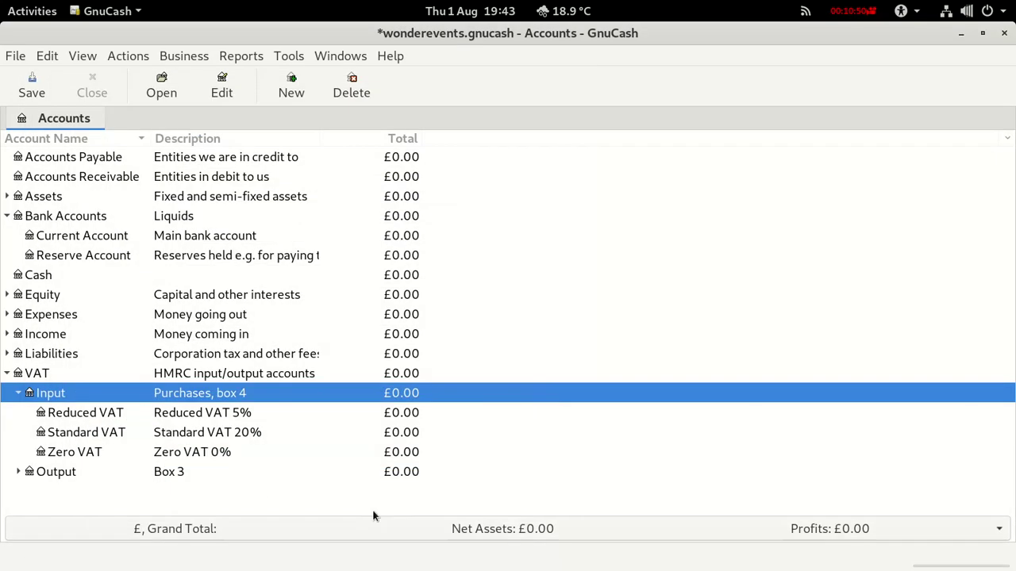
Under VAT Output Sales, add a Reduced VAT sub-account described 'Reduced VAT 5%'.
click(17, 474)
click(64, 510)
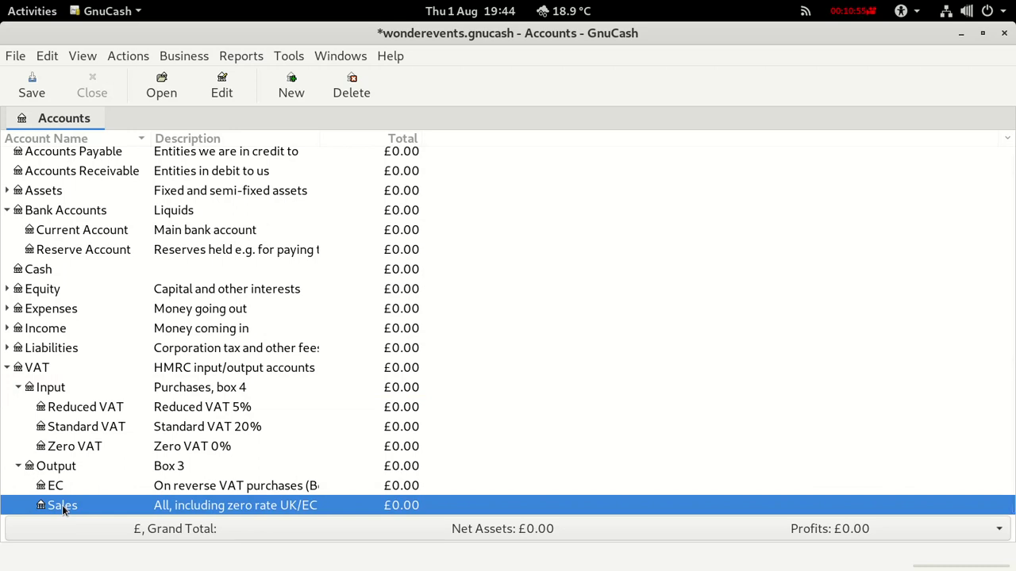
right_click(64, 509)
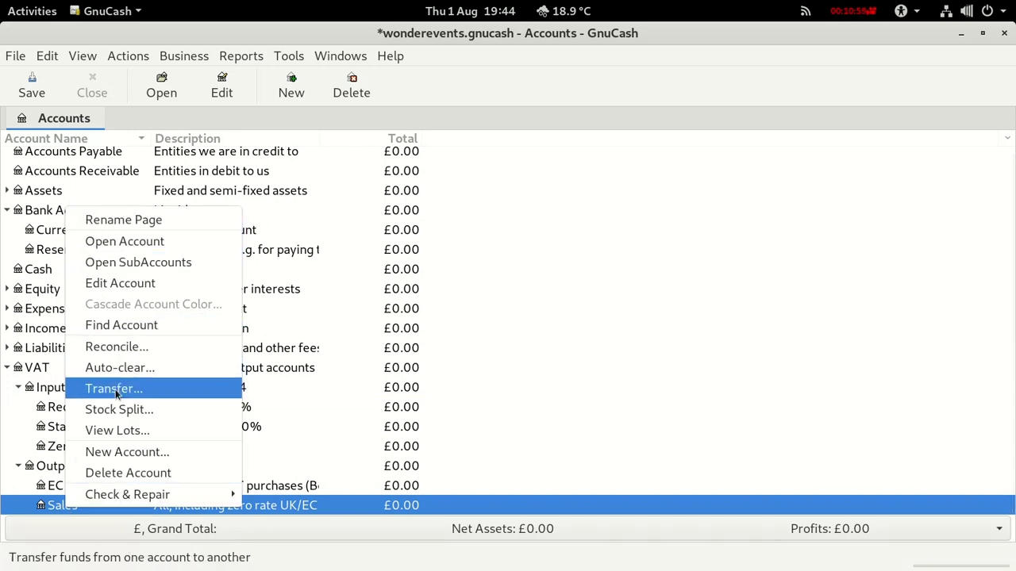
click(115, 454)
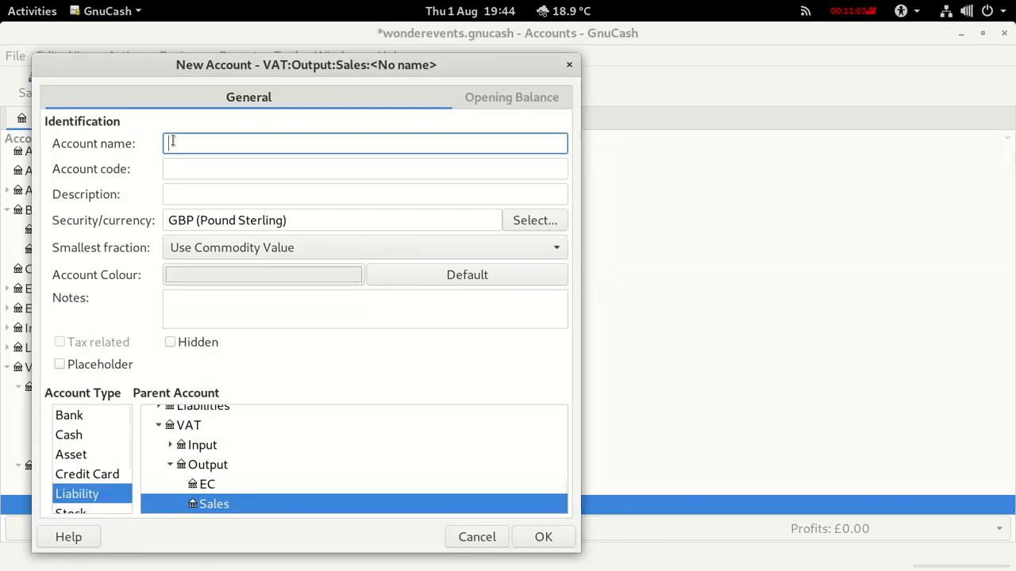
text(Reduced)
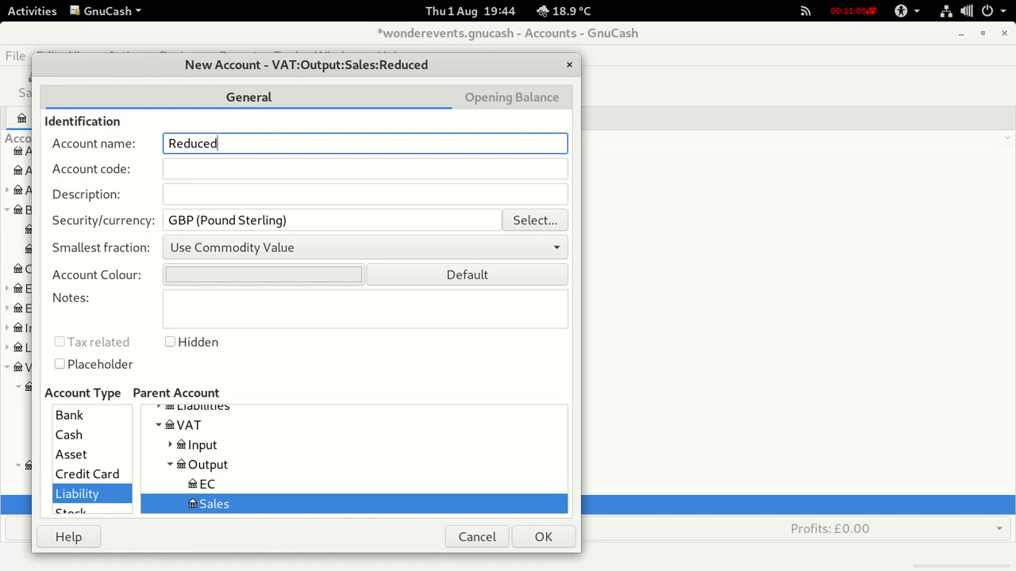
text( VAT)
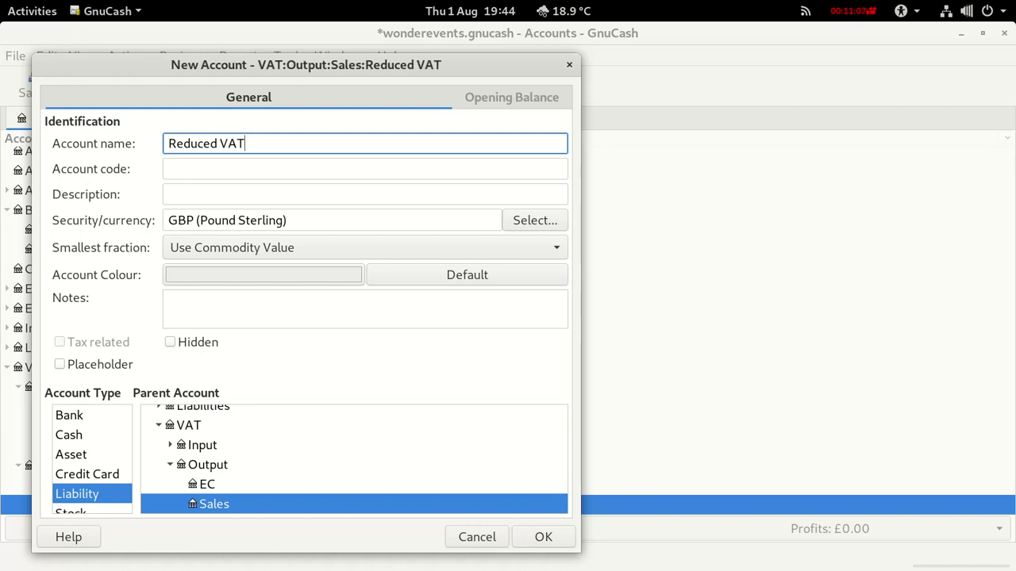
click(182, 192)
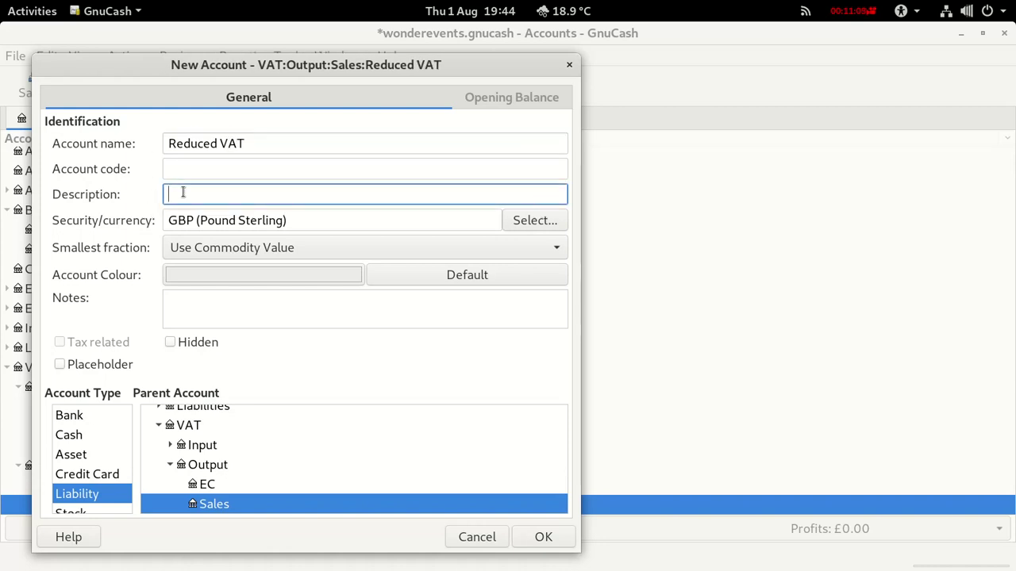
text(Reduced VAT 5%)
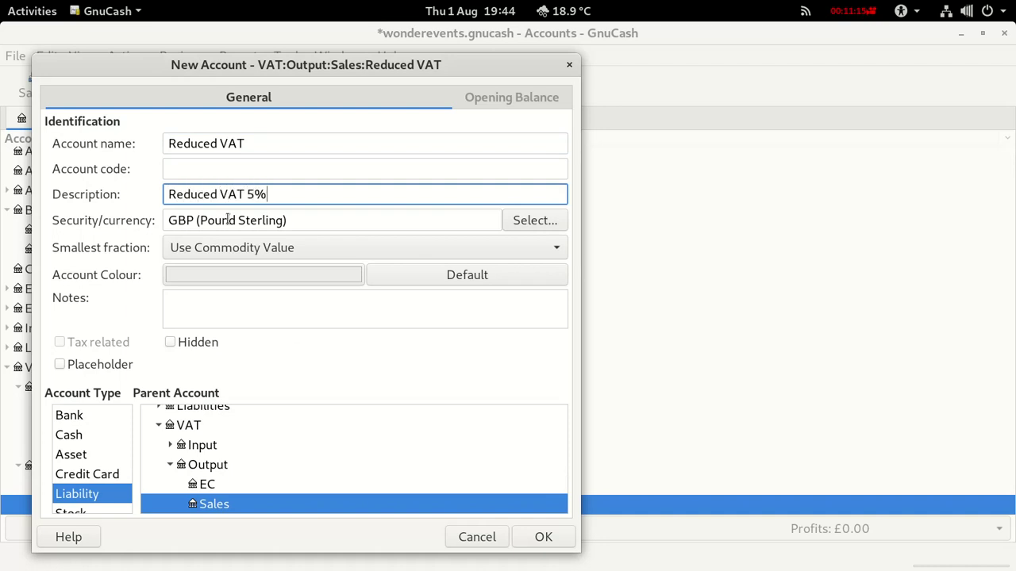
click(545, 537)
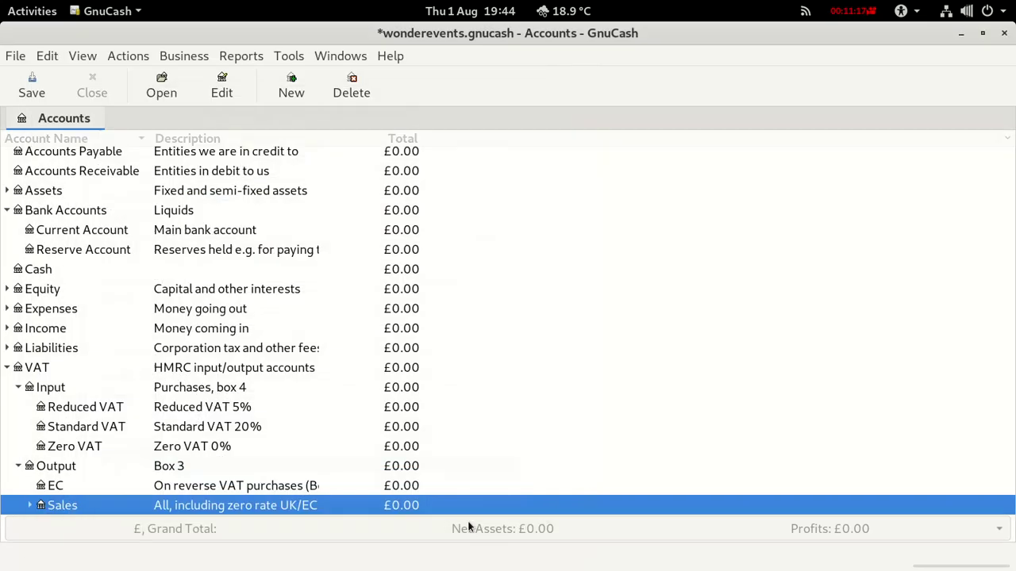
Add a Standard VAT sub-account under Sales, described 'Standard VAT 20%'.
right_click(61, 509)
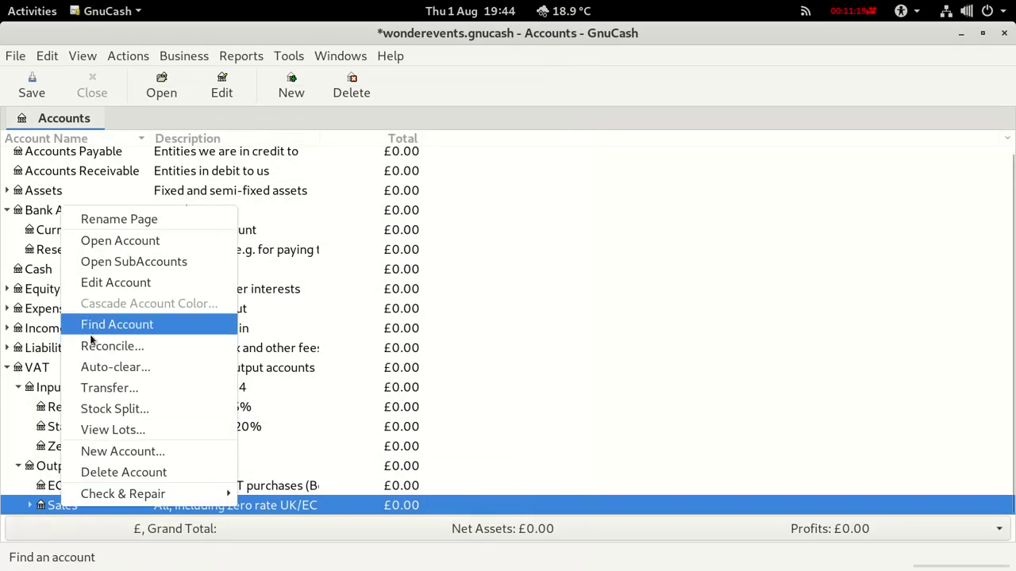
click(112, 453)
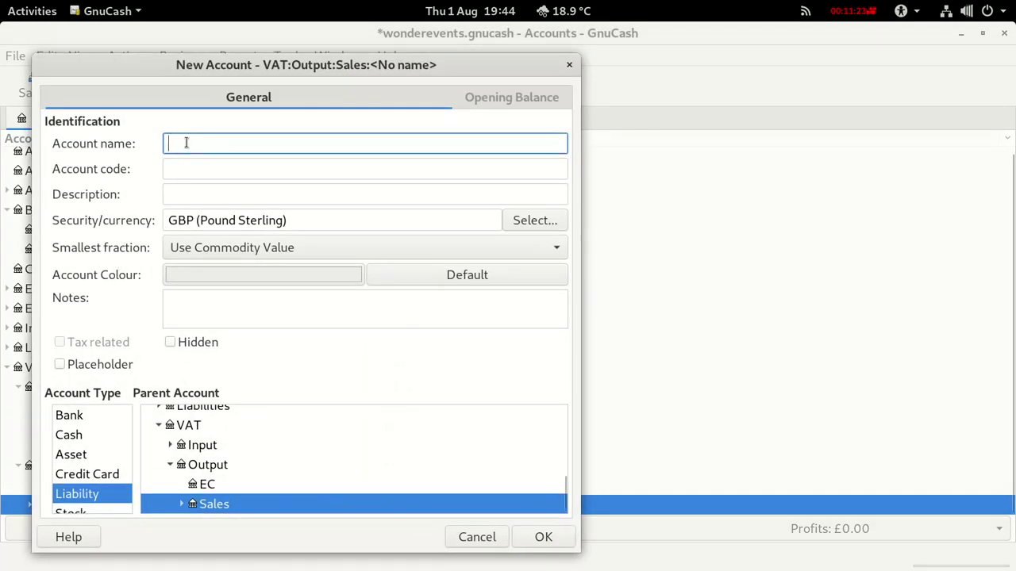
text(Standard VAT)
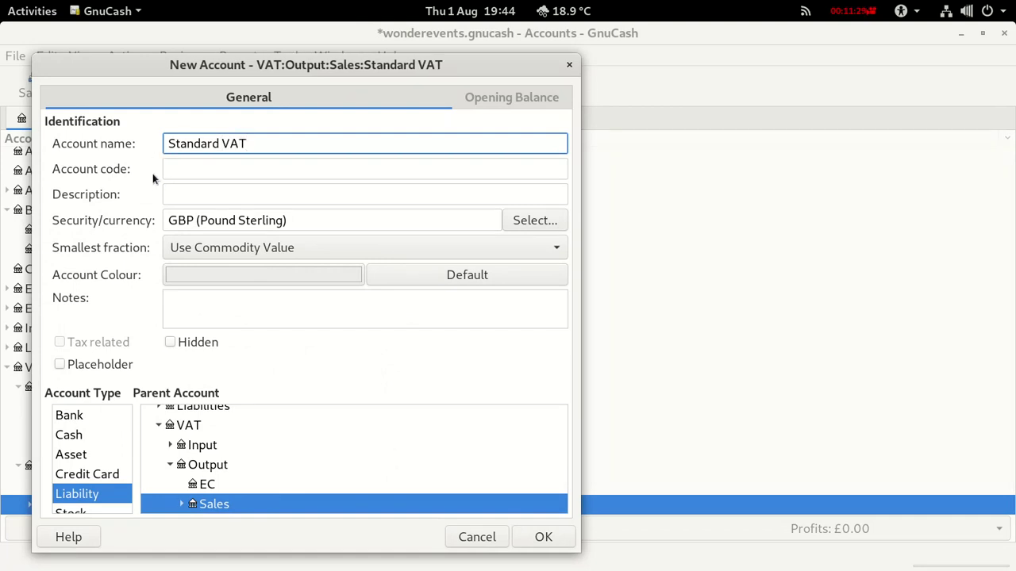
click(180, 194)
text(S)
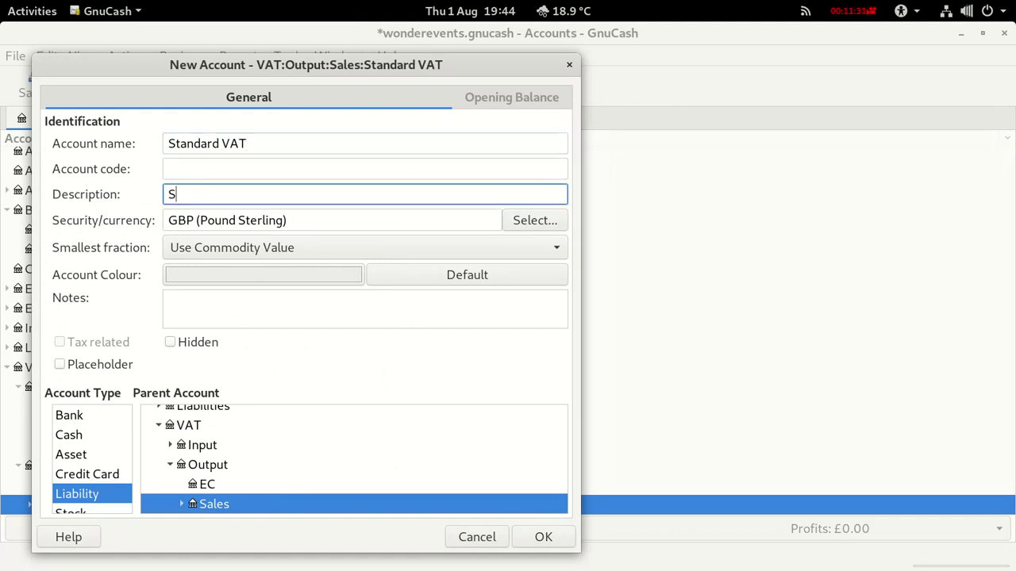
text(tandard VAT 20%)
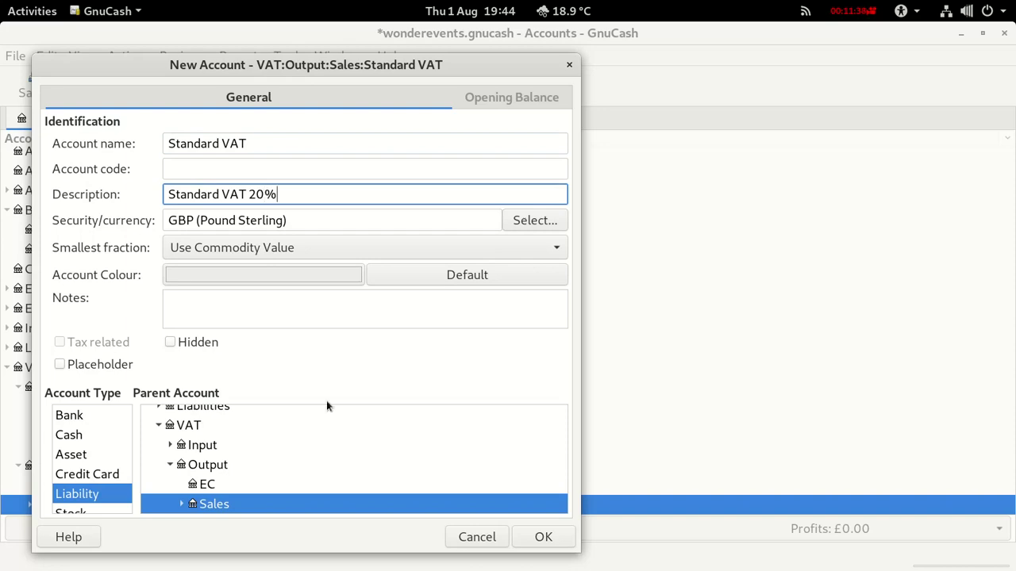
click(543, 537)
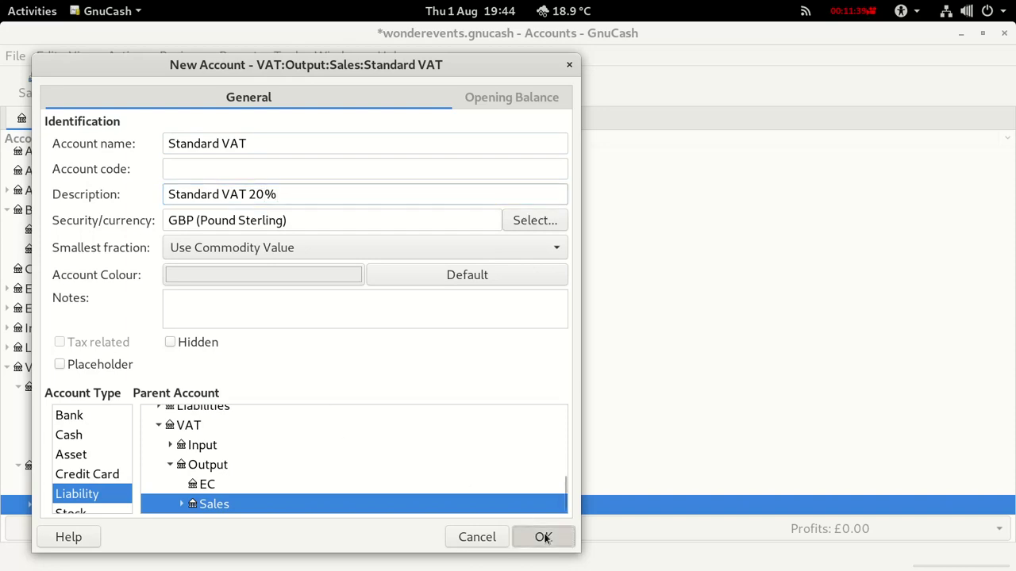
Add a Zero VAT sub-account under Sales, described 'Zero VAT 0%'.
right_click(57, 508)
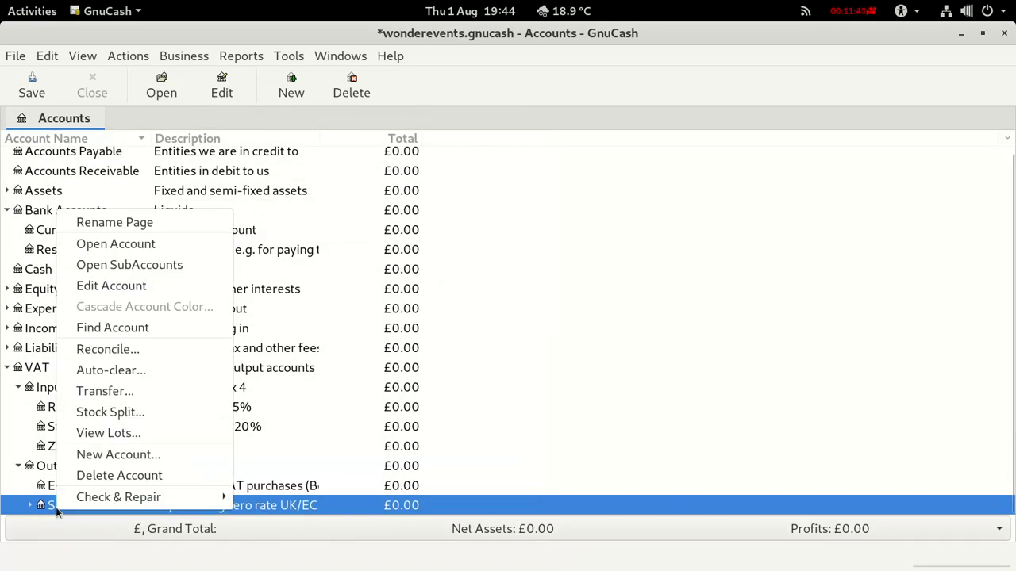
click(109, 454)
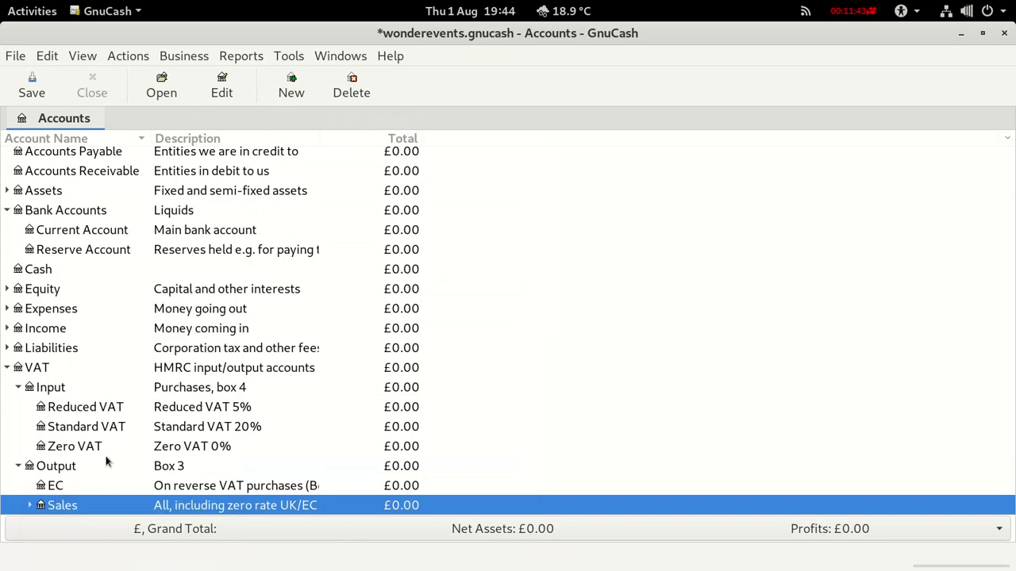
text(Z)
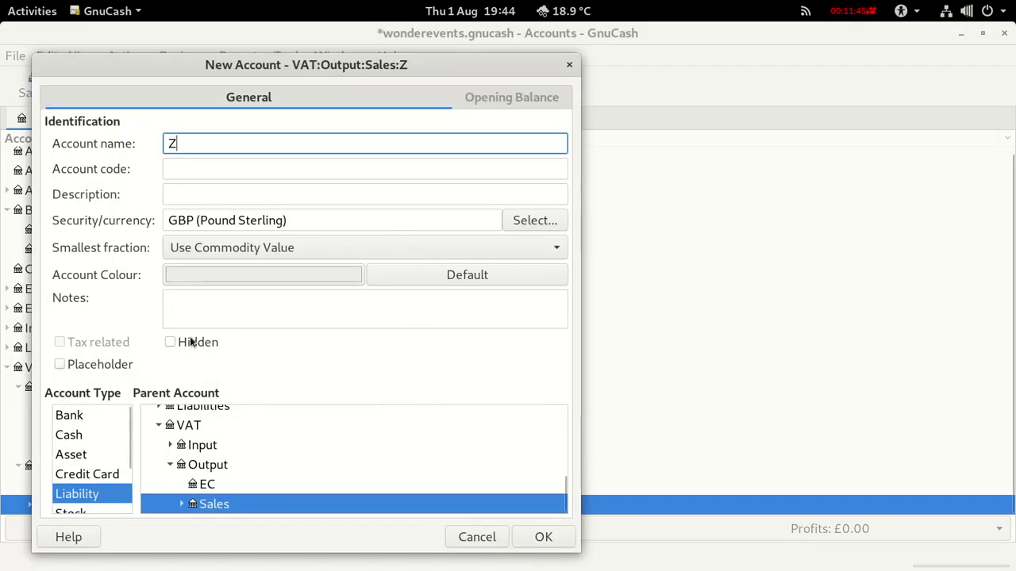
text(ero VAT)
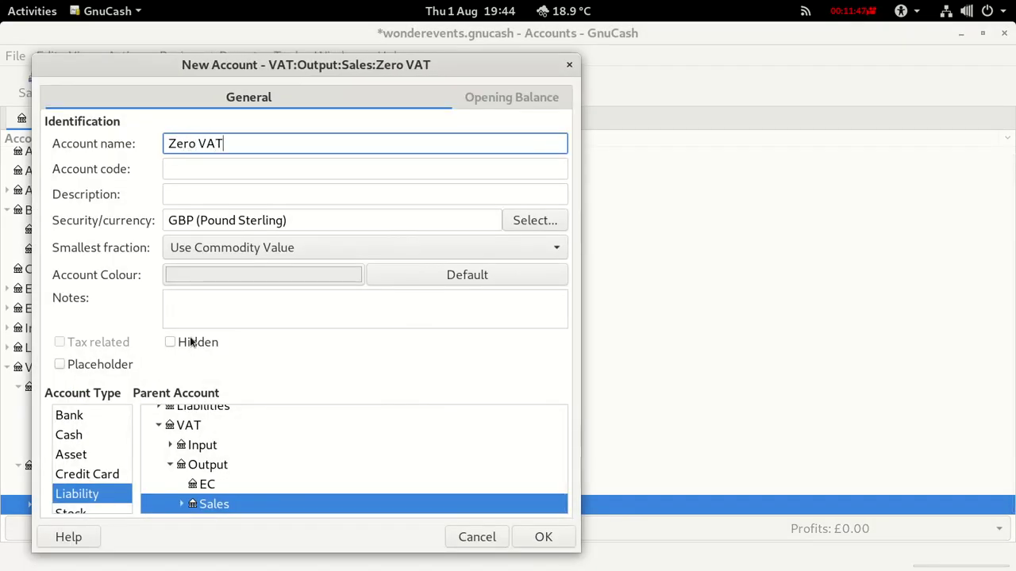
click(182, 191)
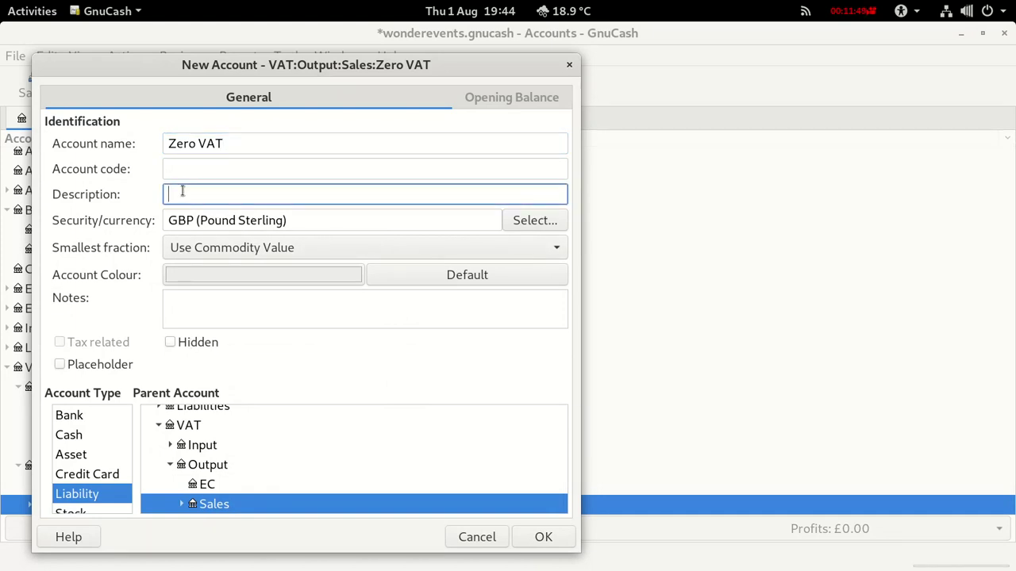
text(Zero VAT 0%)
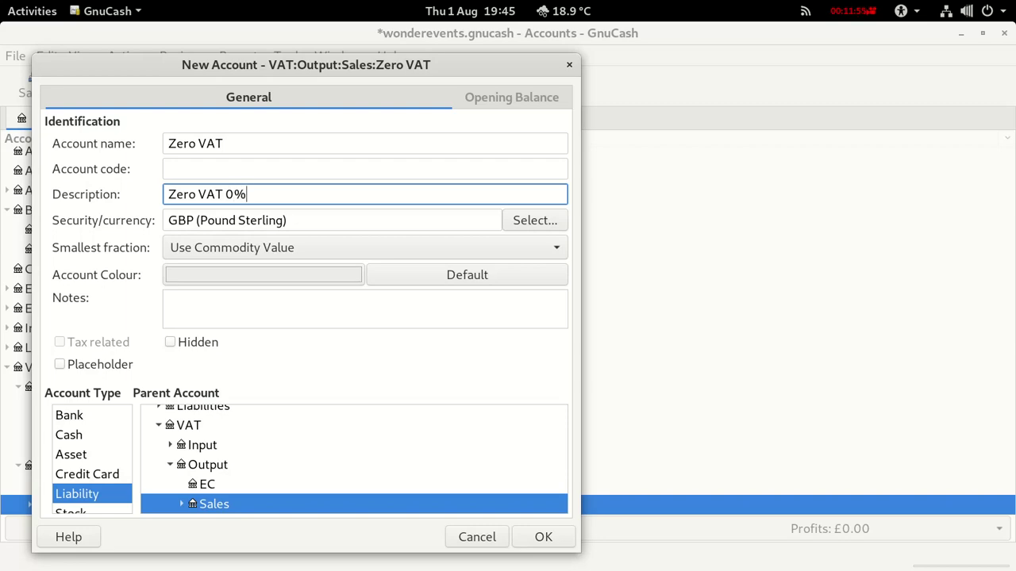
click(543, 537)
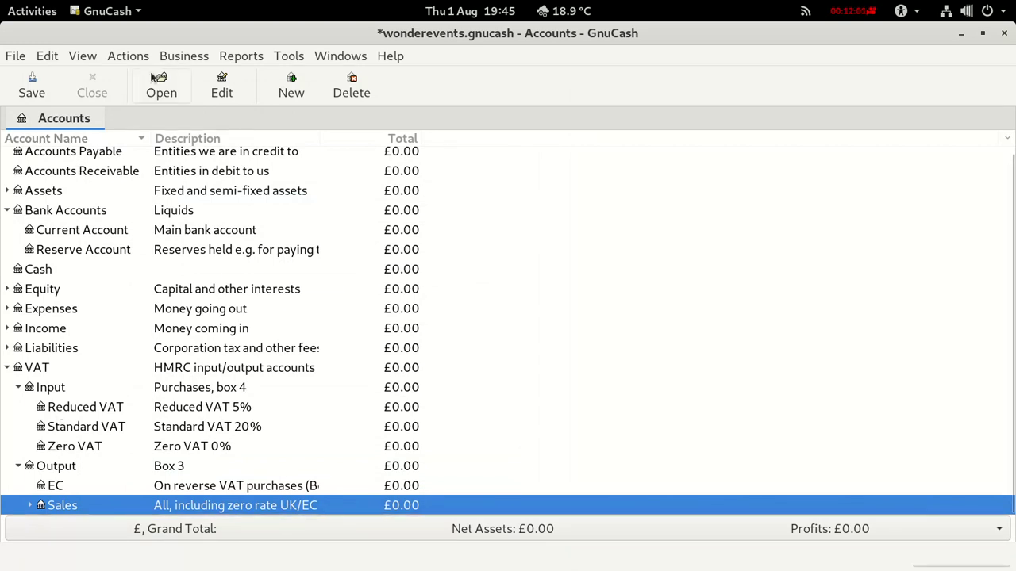
Open the empty Sales Tax Table list from the Business menu and begin a new table.
click(165, 57)
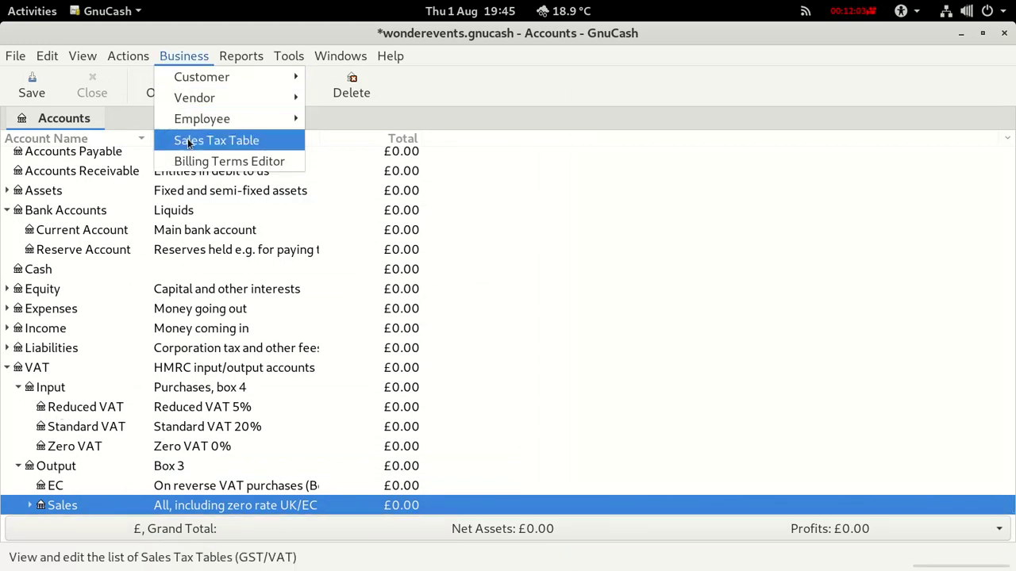
click(187, 139)
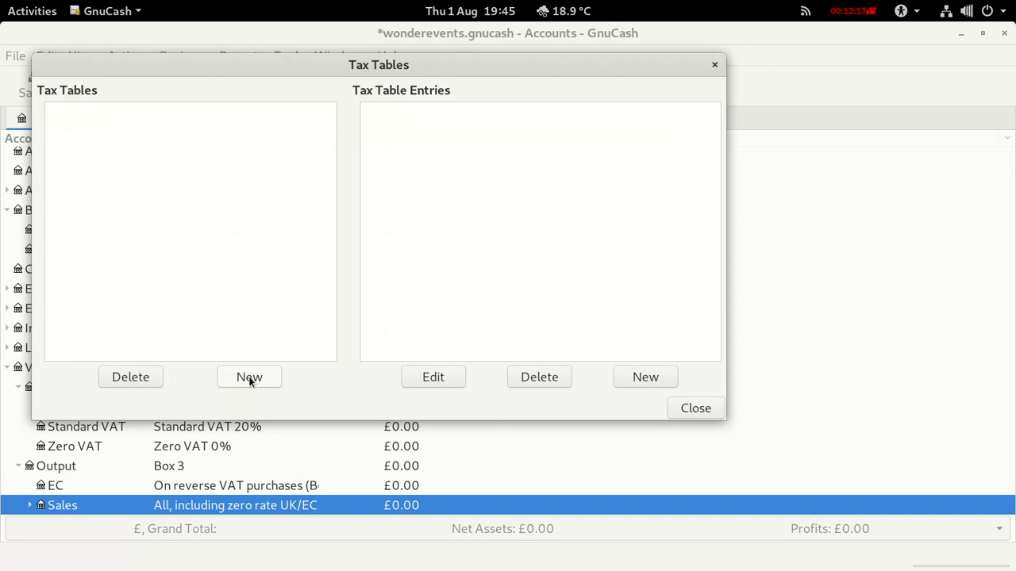
click(248, 377)
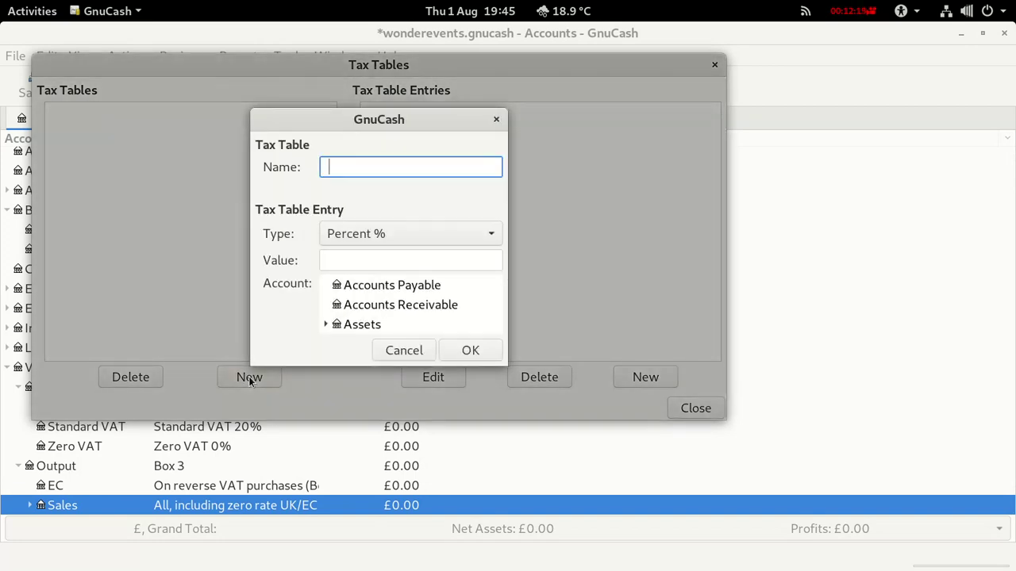
Create the 'Reduced Input' tax table at 5% posting to VAT:Input:Reduced VAT.
text(Reduced Input)
click(344, 258)
text(5)
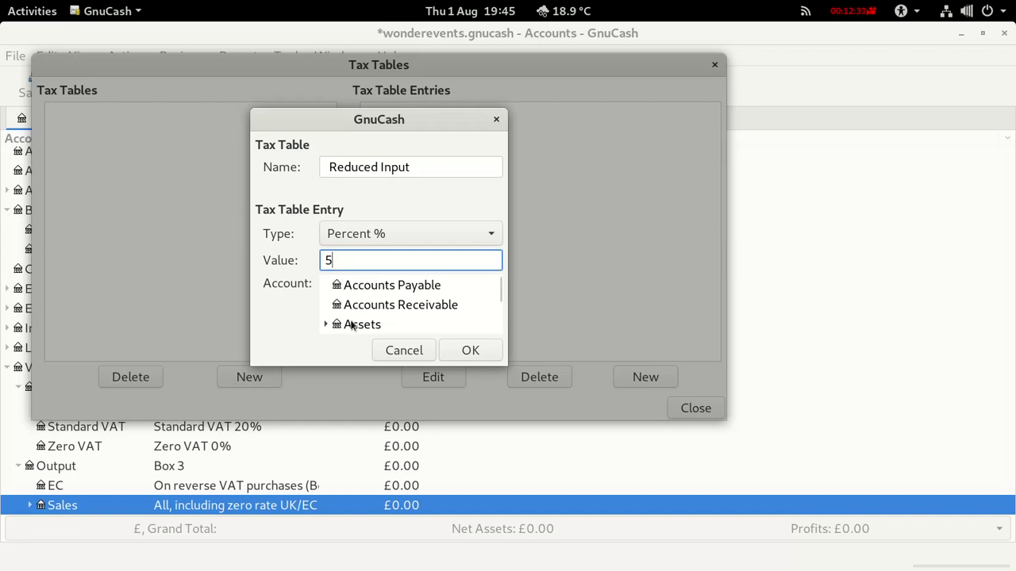
key(Tab)
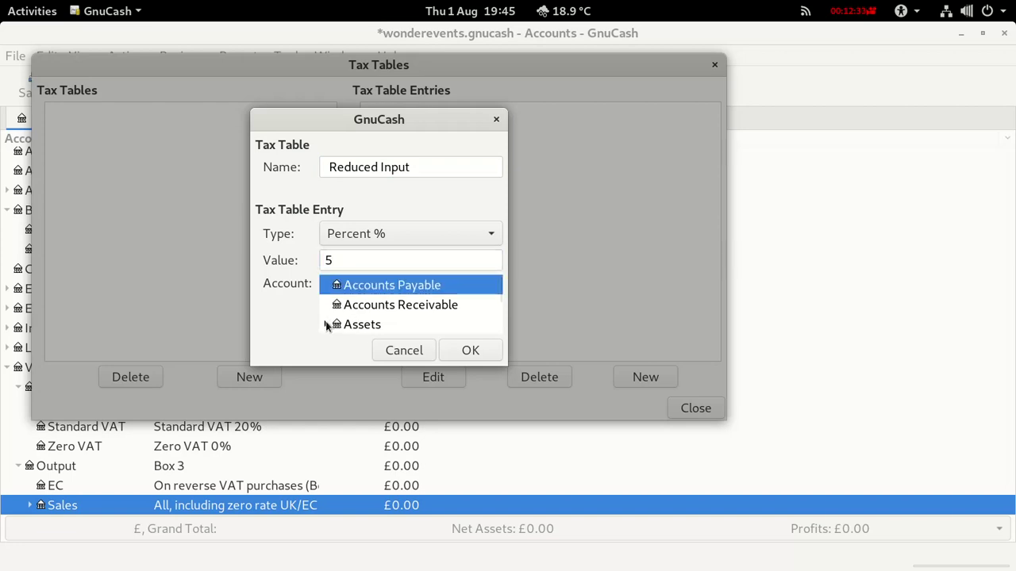
scroll(327, 325, down, 5)
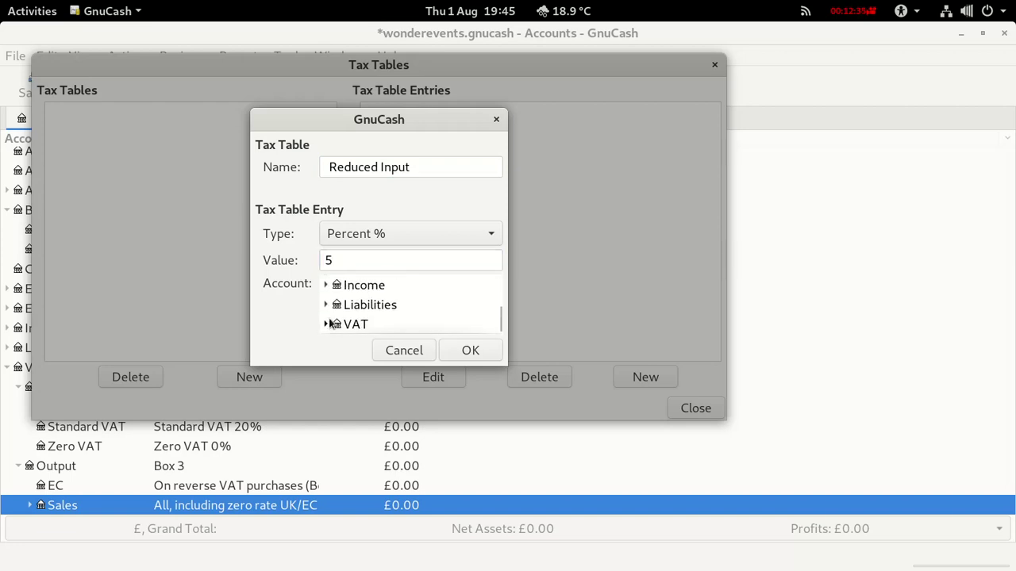
scroll(325, 328, down, 2)
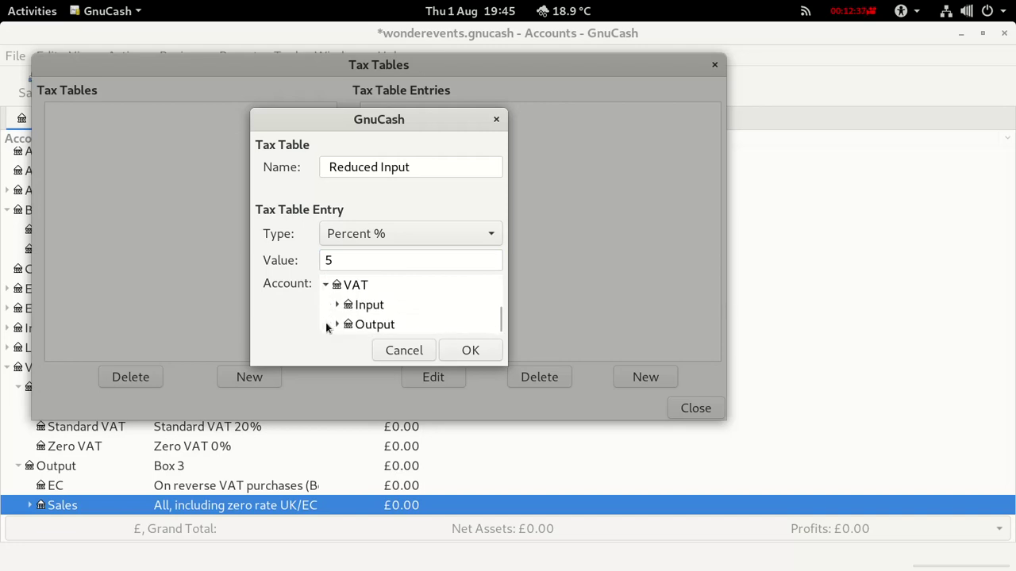
click(338, 305)
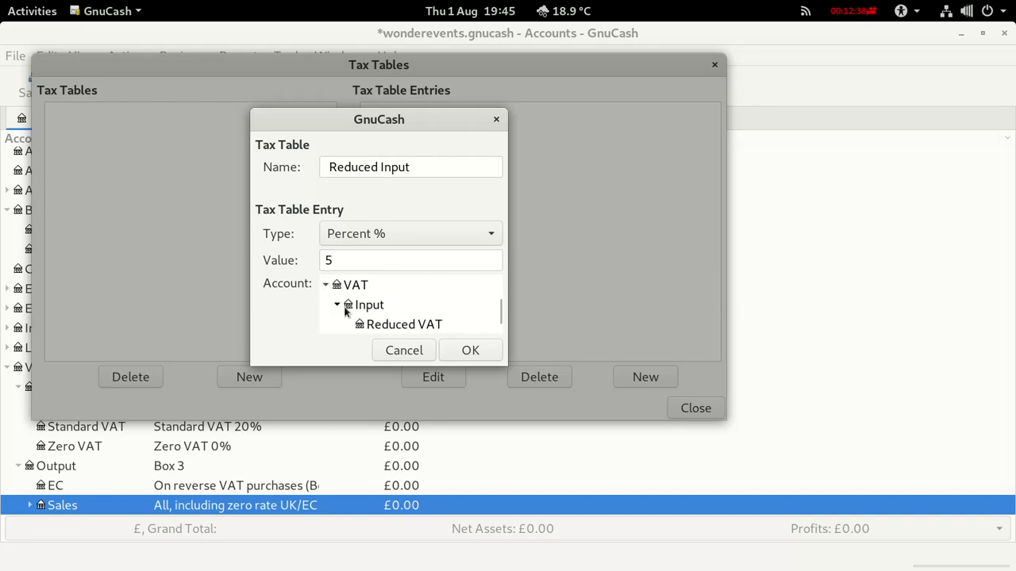
click(388, 326)
click(468, 351)
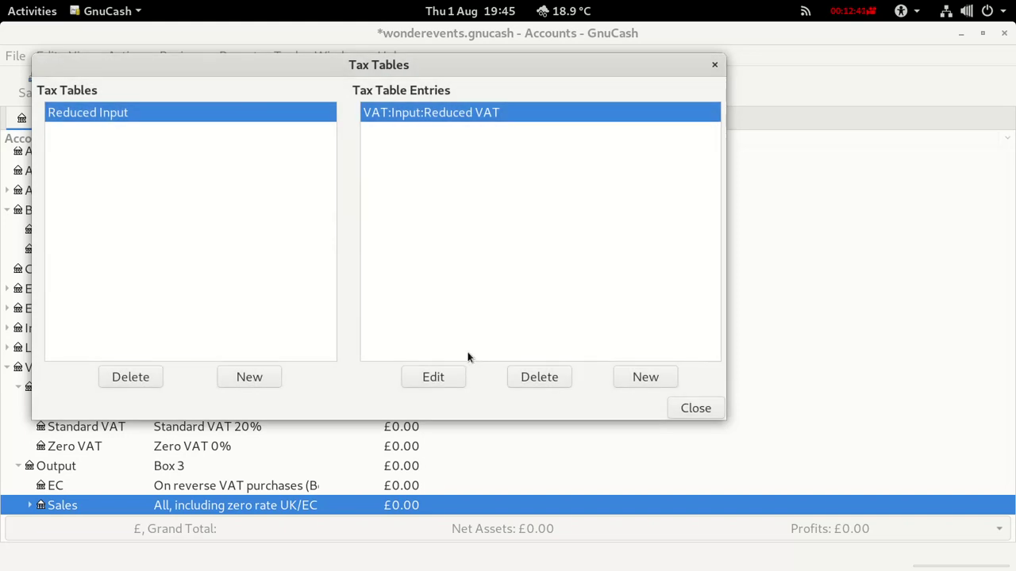
Create the 'Reduced Output' tax table at 5% posting to VAT:Output:Sales:Reduced VAT.
click(264, 378)
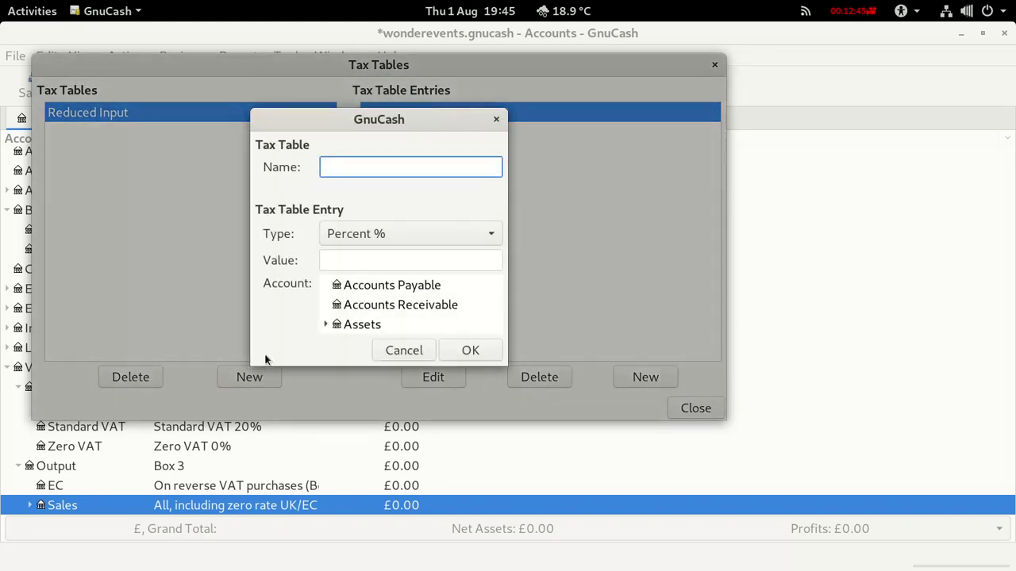
text(Reduced Output)
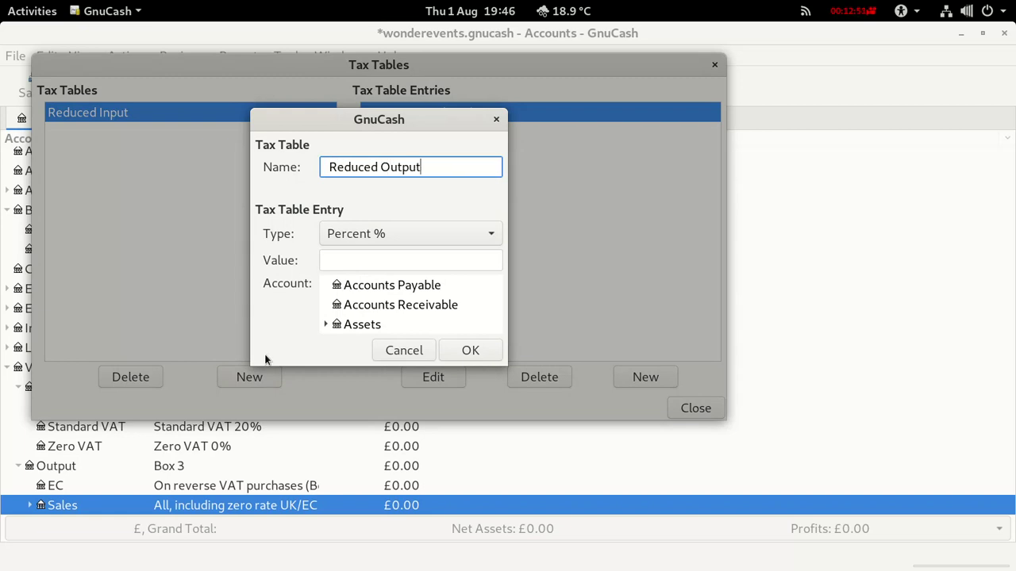
key(Tab)
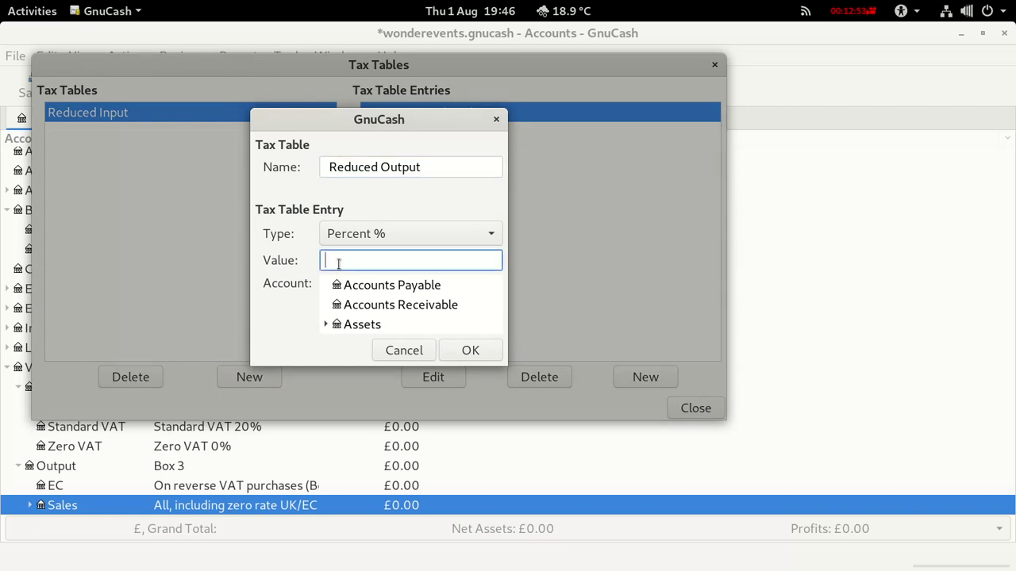
text(5%)
scroll(355, 323, down, 5)
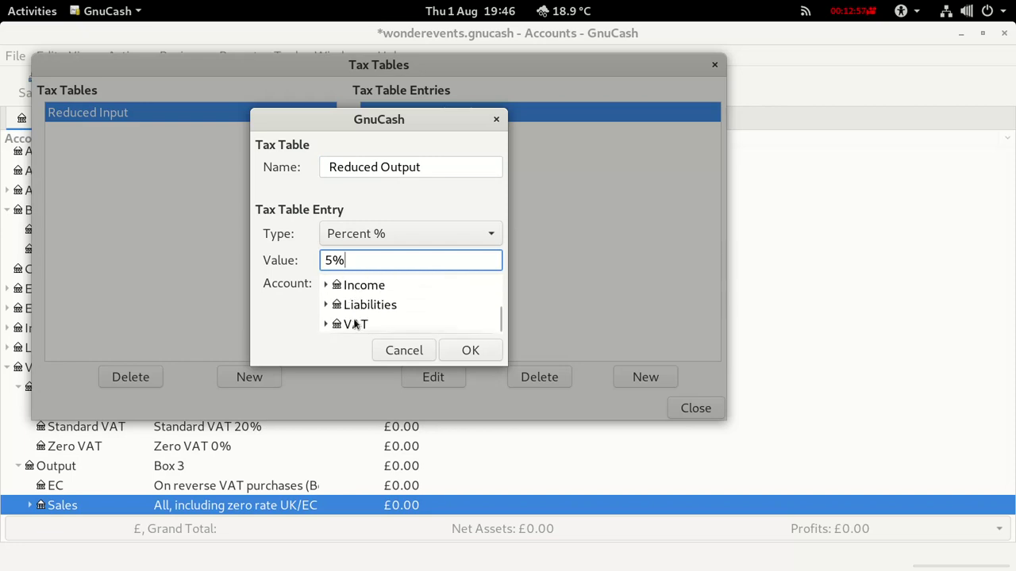
click(326, 326)
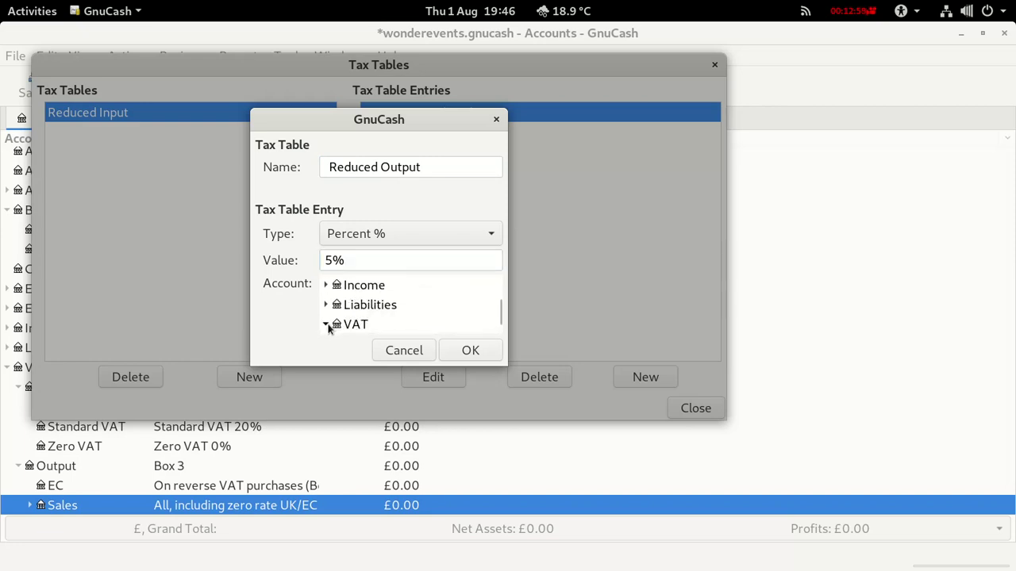
scroll(328, 329, down, 2)
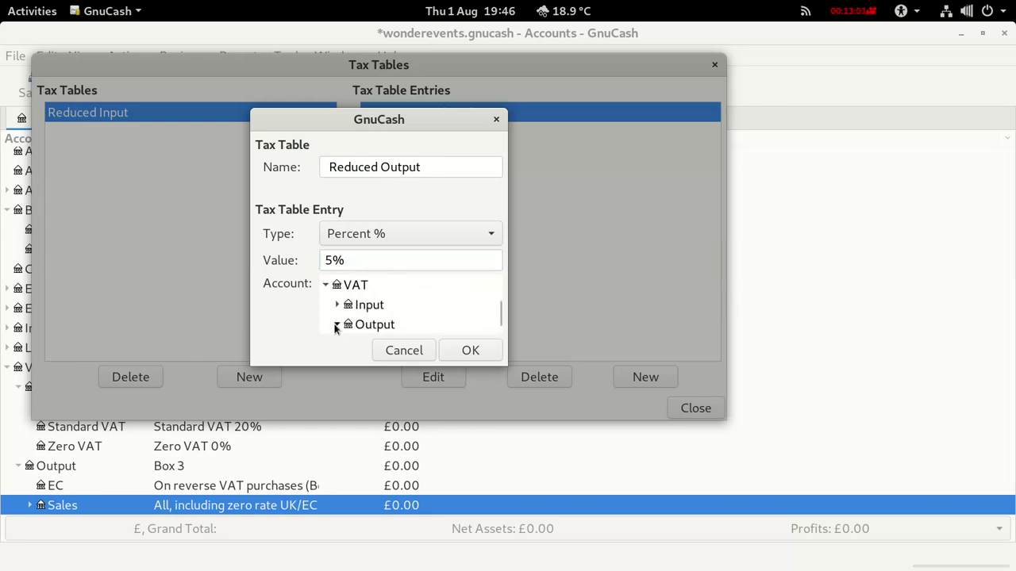
scroll(336, 328, down, 2)
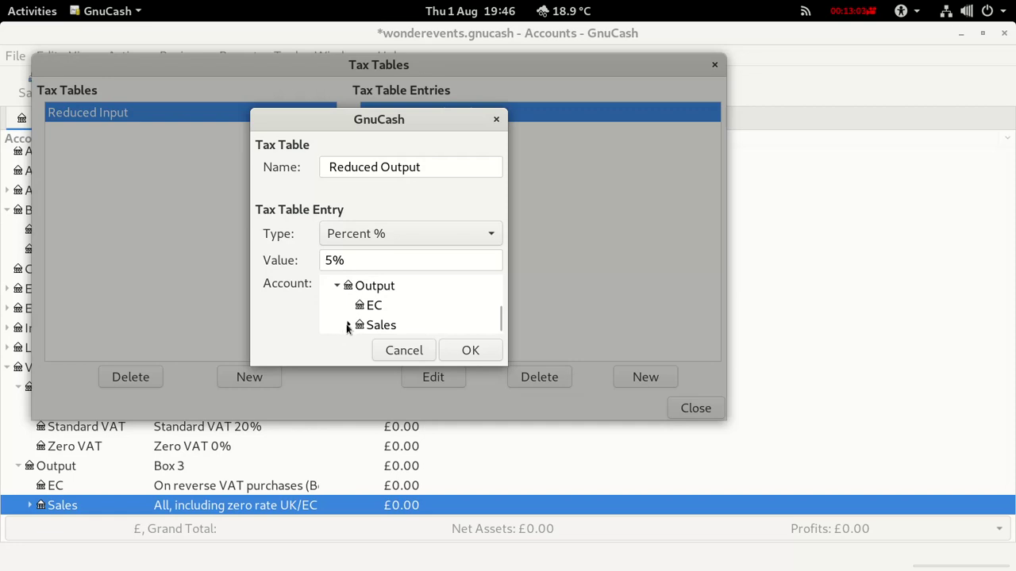
click(347, 327)
scroll(346, 329, down, 2)
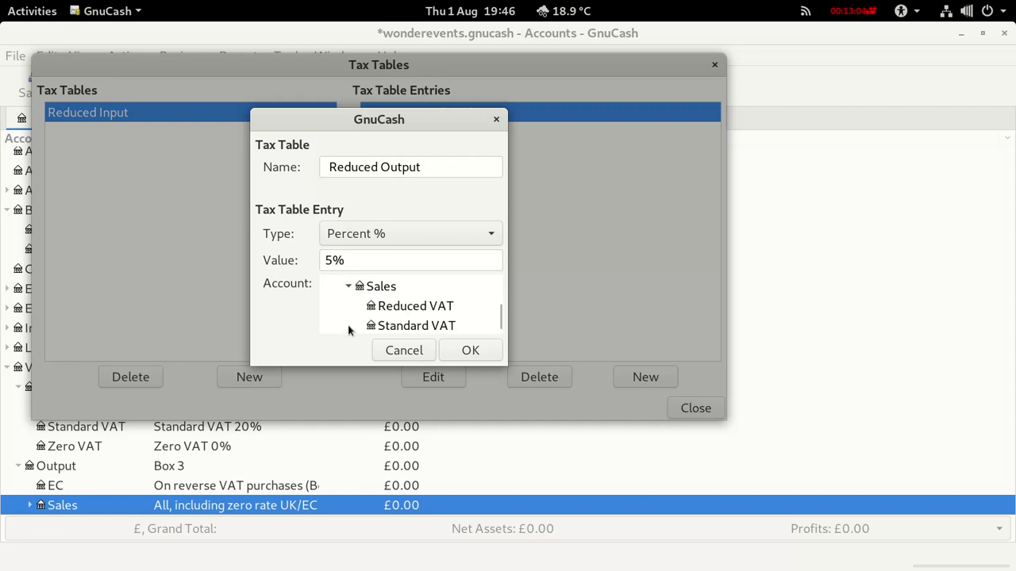
click(388, 310)
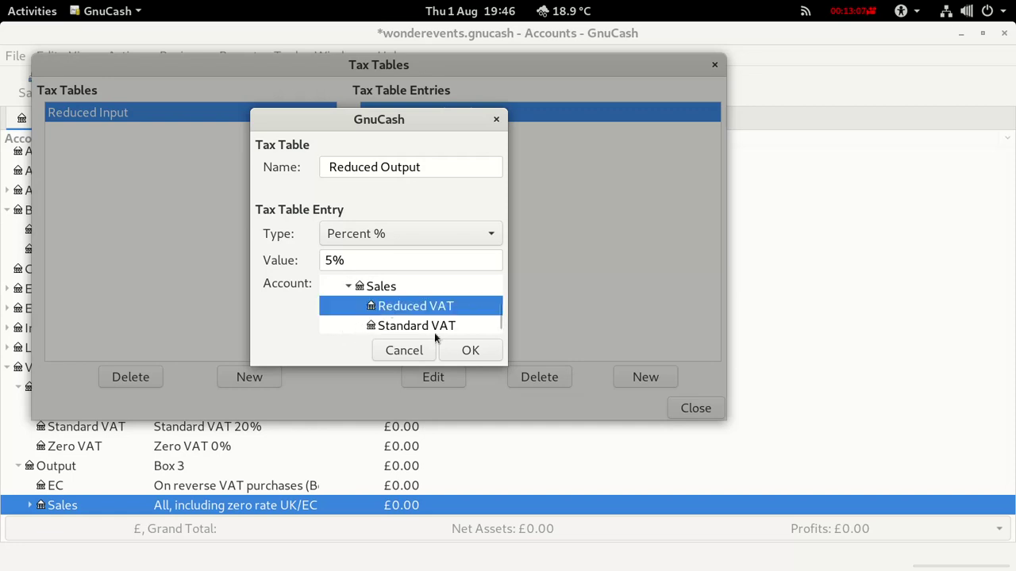
click(470, 350)
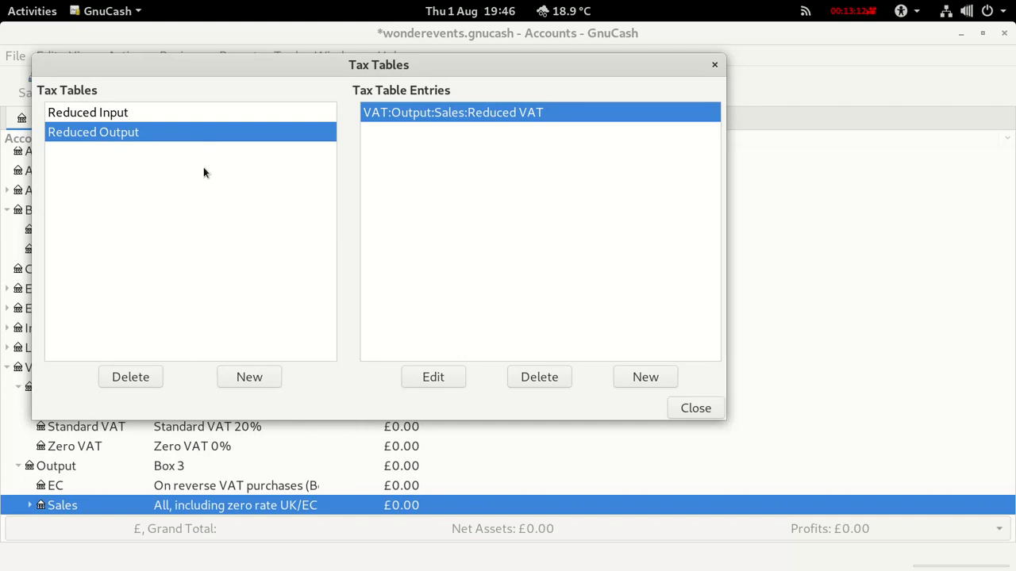
Create the 'Standard Input' tax table at 20% posting to VAT:Input:Standard VAT.
click(252, 377)
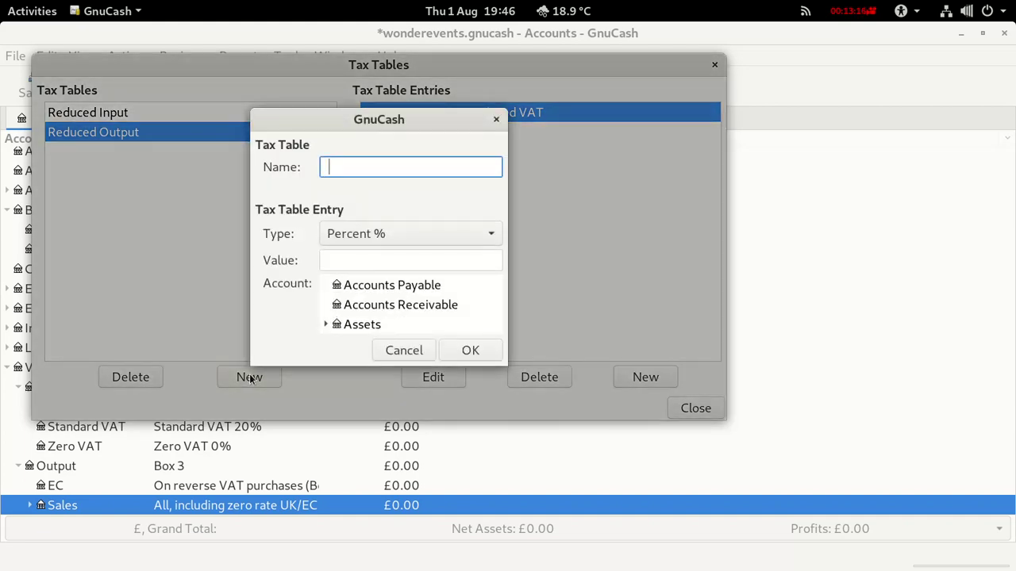
text(Standard Input)
click(329, 260)
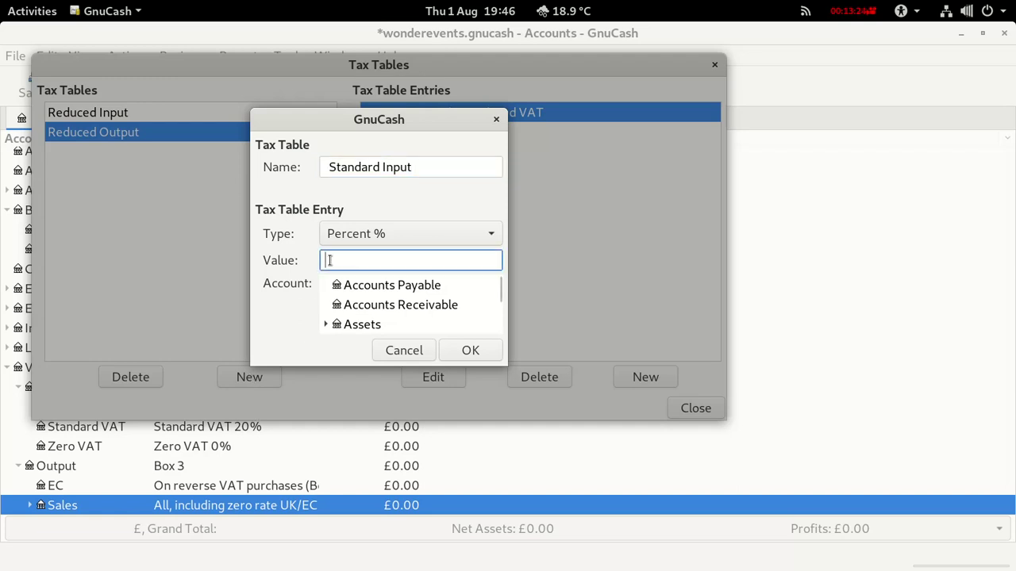
text(20)
click(323, 326)
scroll(325, 326, down, 5)
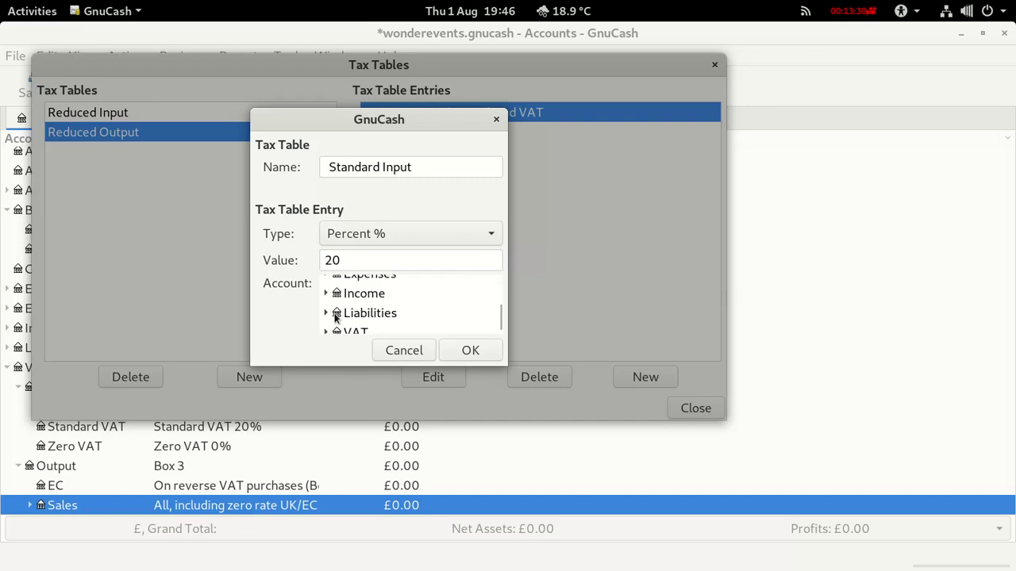
scroll(326, 325, down, 1)
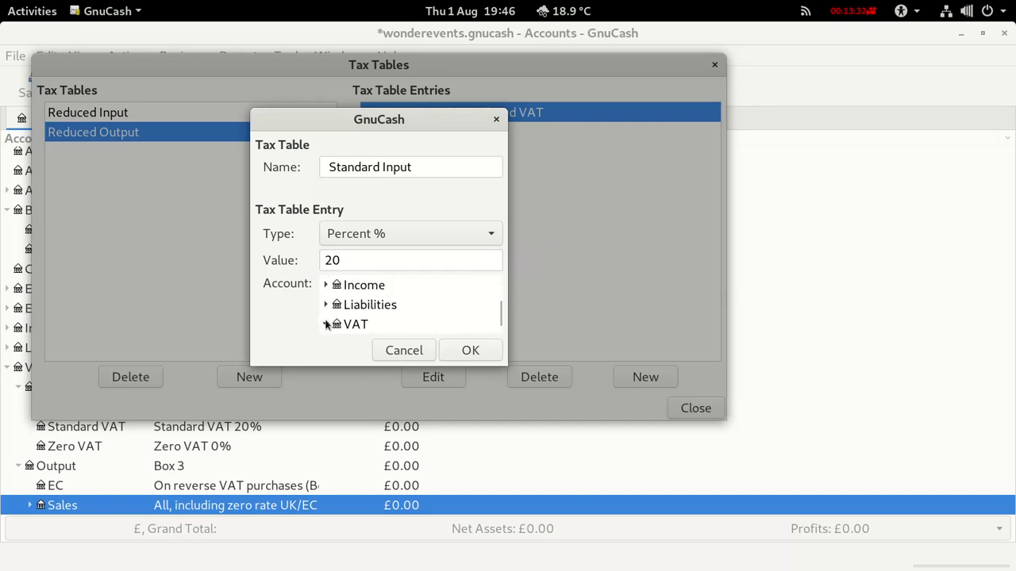
click(326, 325)
click(337, 305)
scroll(377, 316, down, 2)
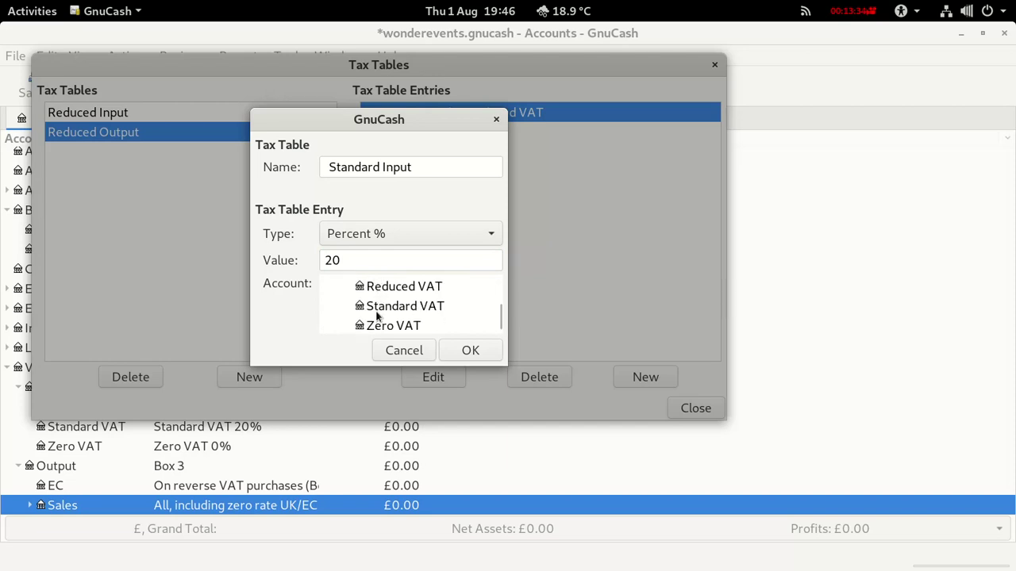
click(375, 307)
click(468, 350)
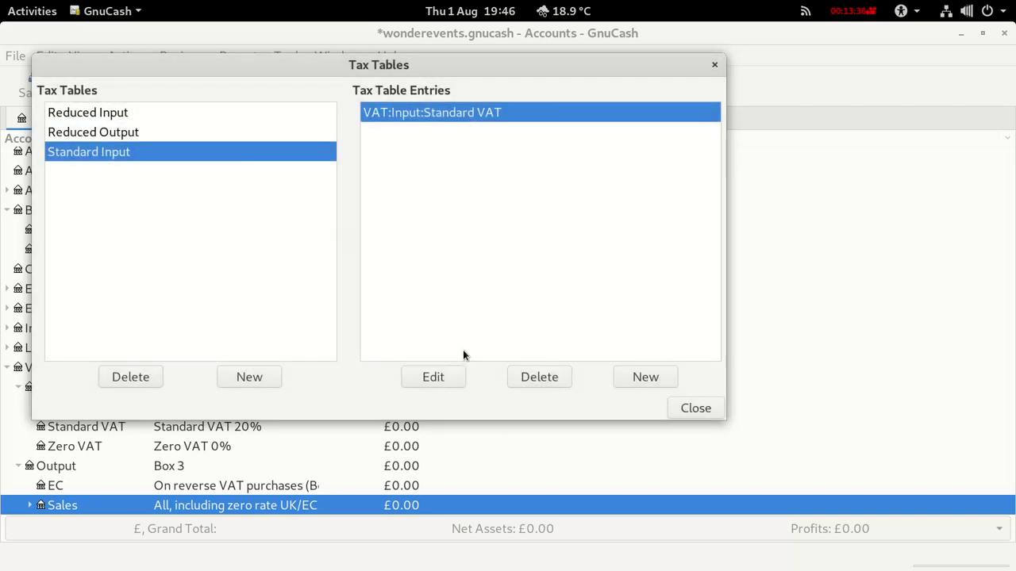
Create the 'Standard Output' tax table at 20% posting to VAT:Output:Sales:Standard VAT.
click(251, 377)
text(Standrd)
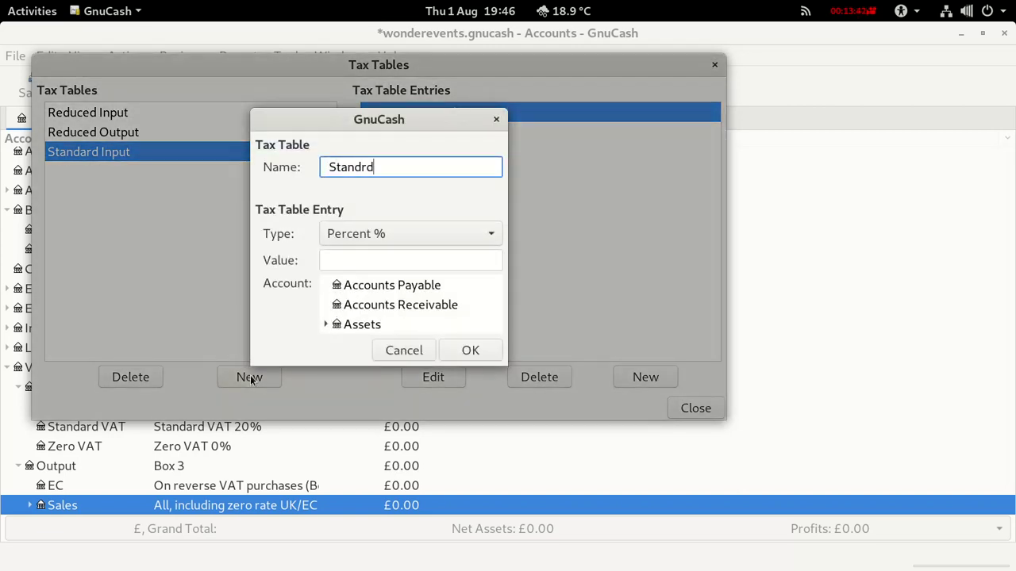
key(BackSpace)
key(BackSpace)
text(ard Output)
click(335, 264)
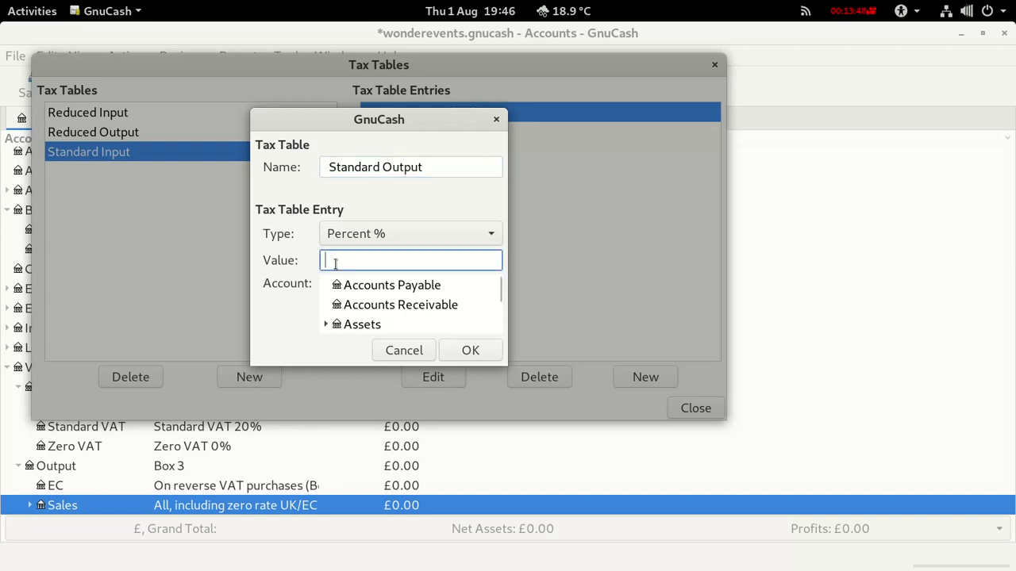
text(20)
key(Tab)
scroll(325, 327, down, 6)
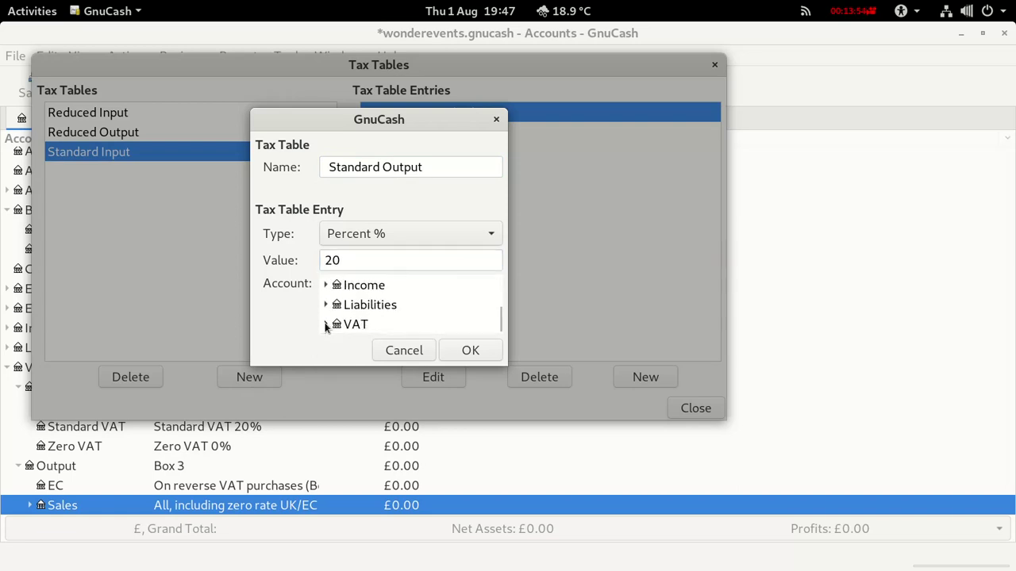
click(326, 326)
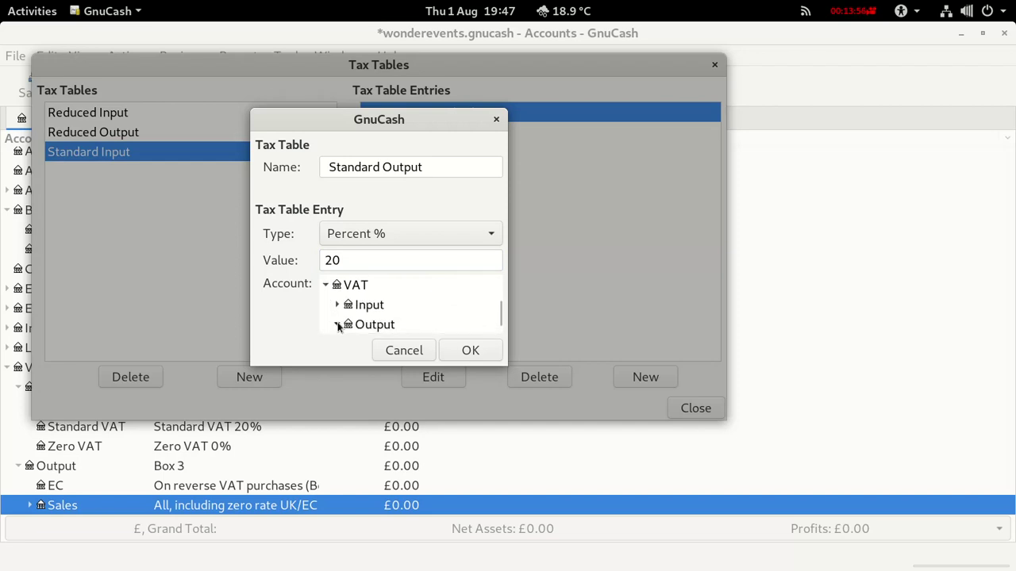
click(337, 326)
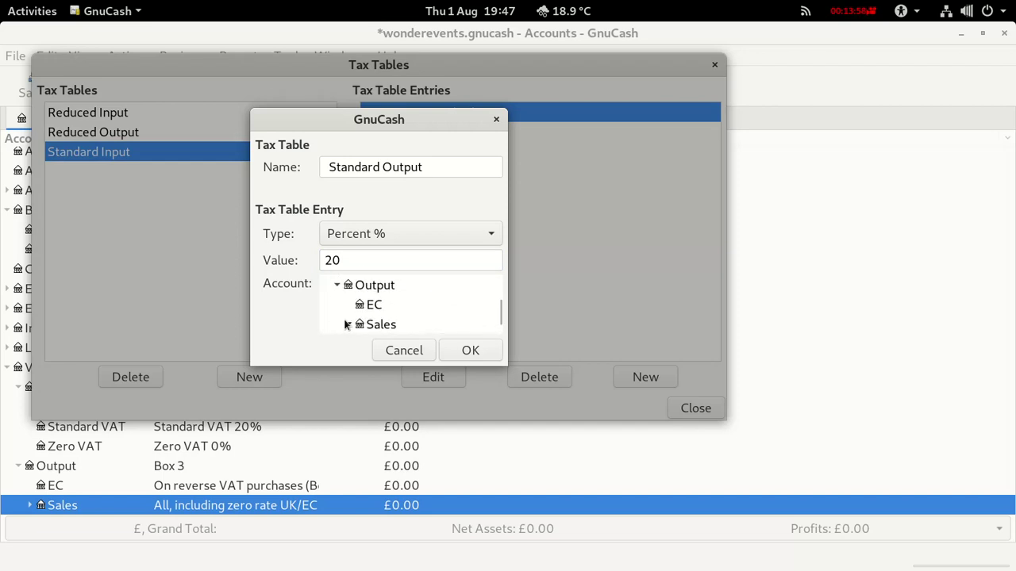
click(346, 325)
click(400, 324)
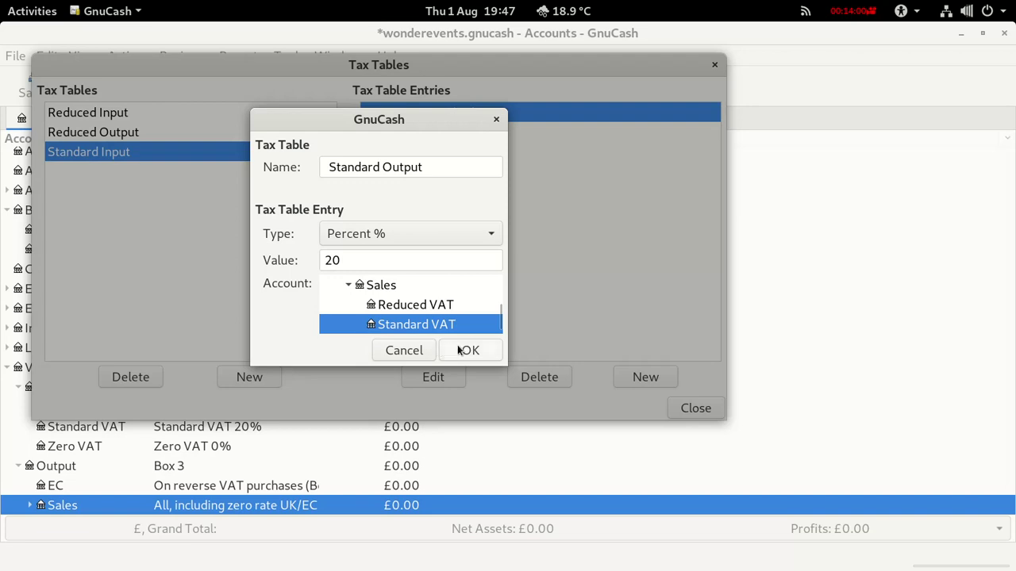
click(468, 350)
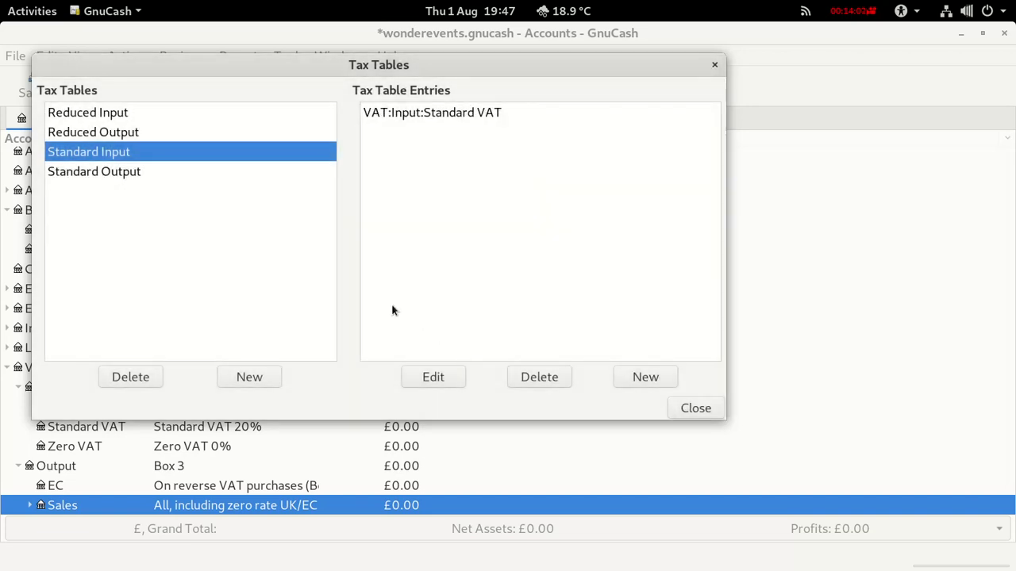
Start a new tax table named 'Zero Input' with a rate of 0.
click(251, 379)
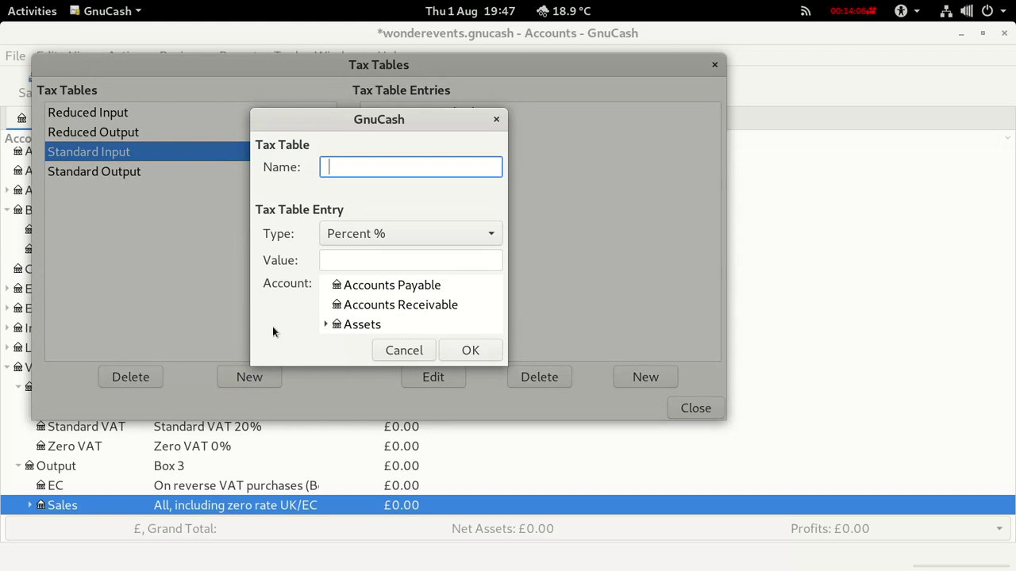
text(Zero Iput)
key(BackSpace)
key(BackSpace)
text(nput)
click(345, 257)
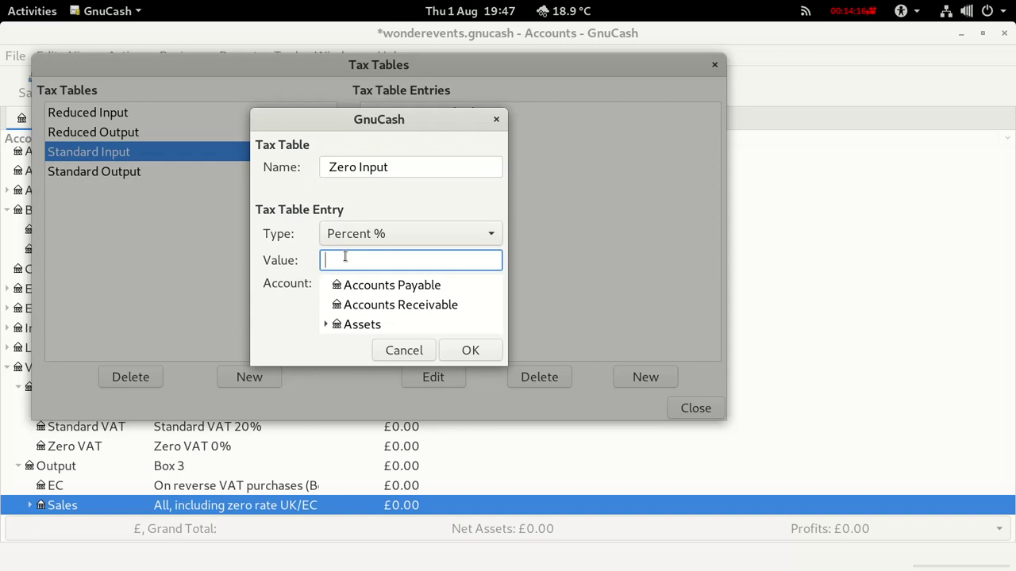
text(0)
Post the Zero Input table to VAT:Input:Zero VAT and save it.
scroll(324, 320, down, 2)
scroll(324, 320, down, 2)
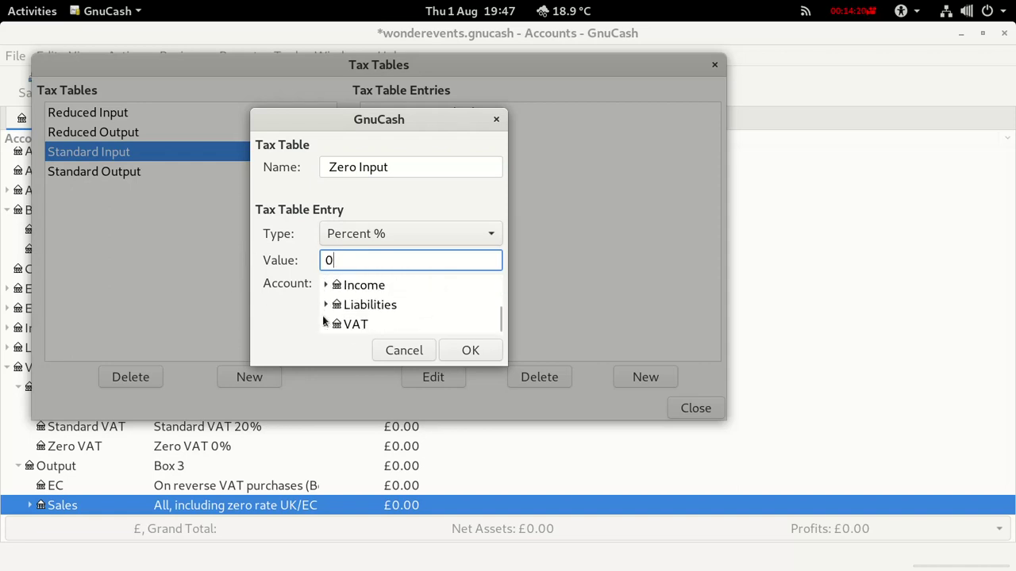
click(325, 326)
scroll(327, 324, down, 1)
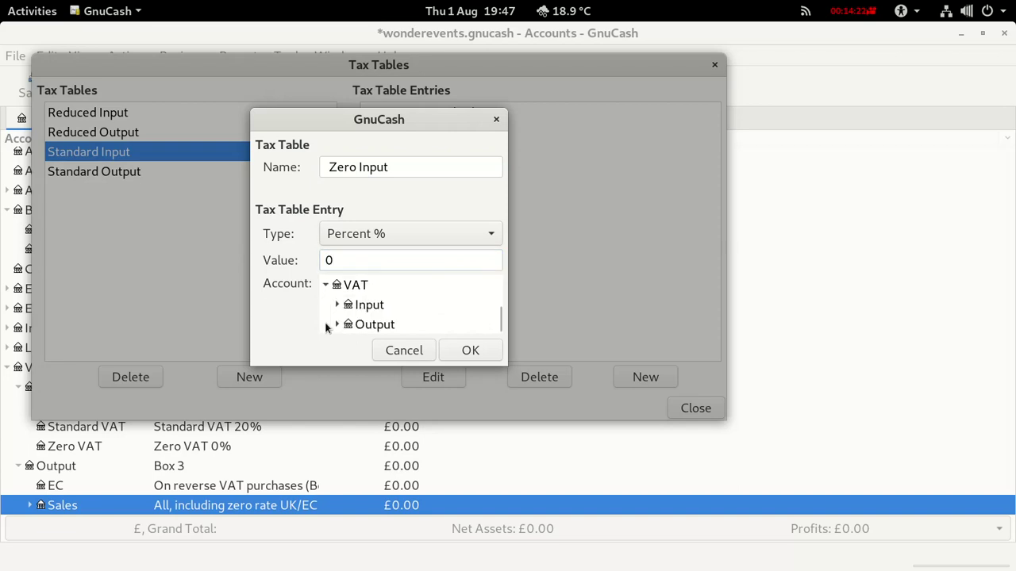
click(336, 306)
scroll(351, 316, down, 2)
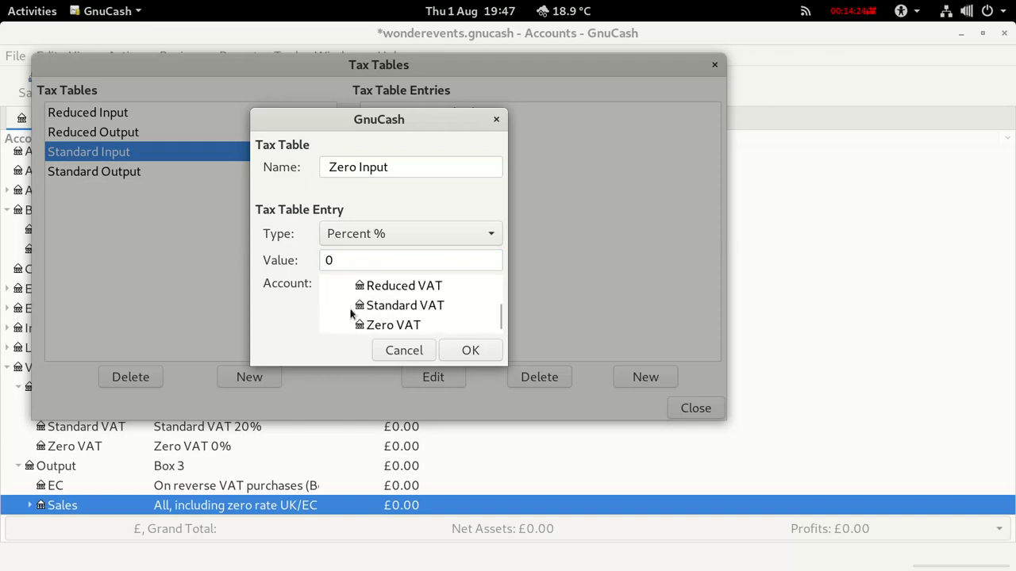
click(378, 323)
click(463, 350)
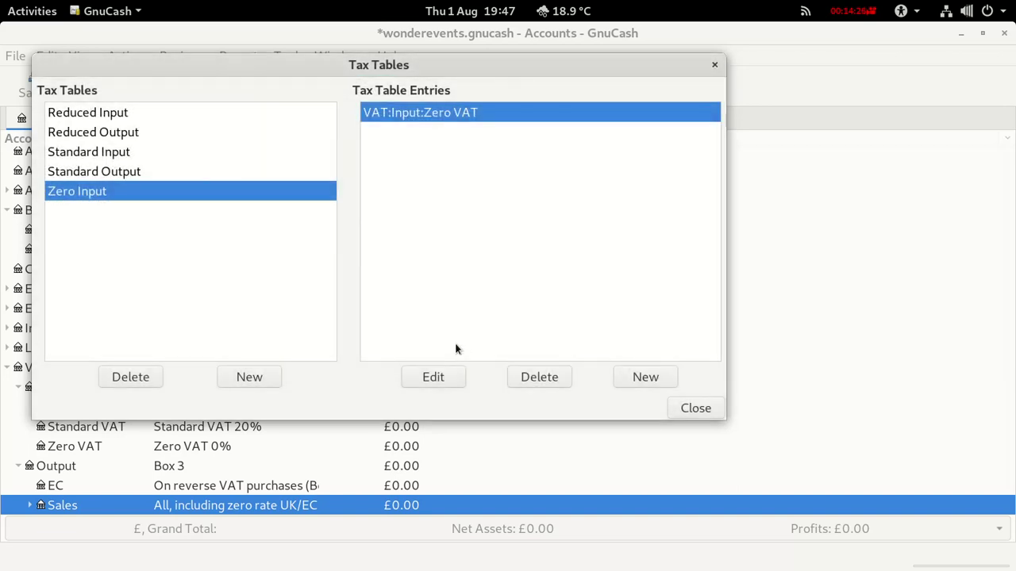
Create the 'Zero Output' tax table at 0% on VAT:Output:Sales:Zero VAT, then close Tax Tables.
click(246, 378)
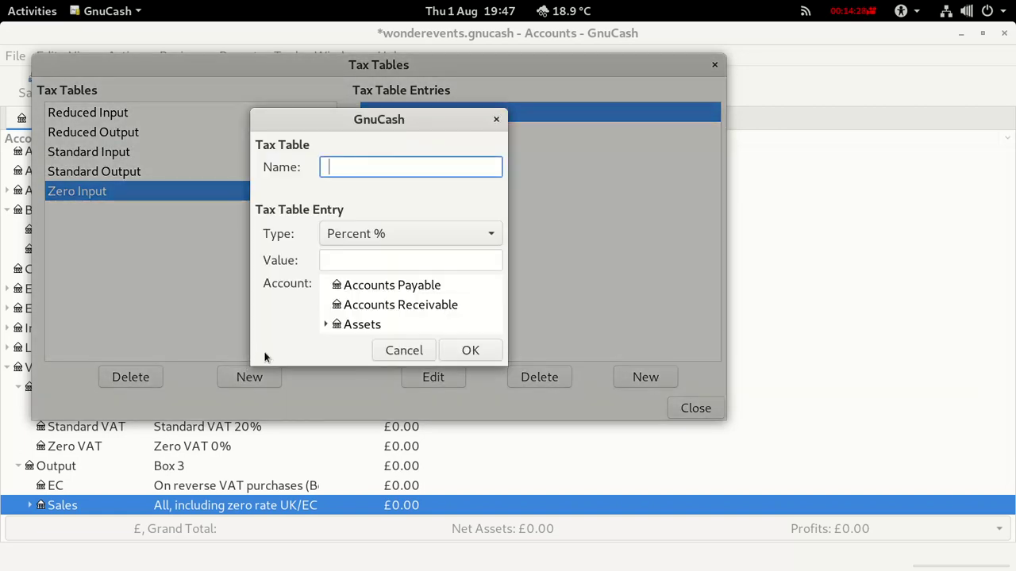
text(Zero Output)
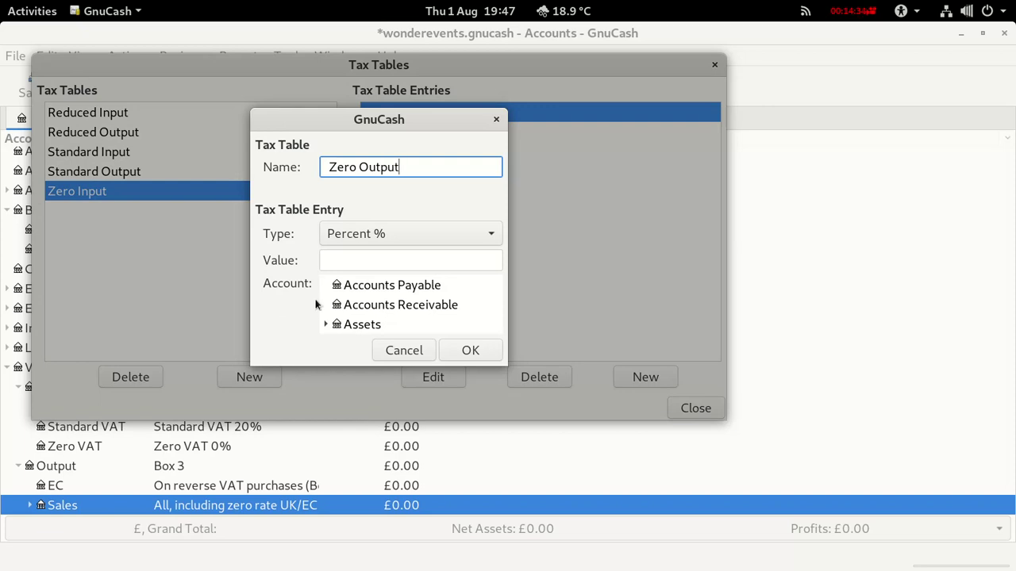
click(338, 266)
text(0)
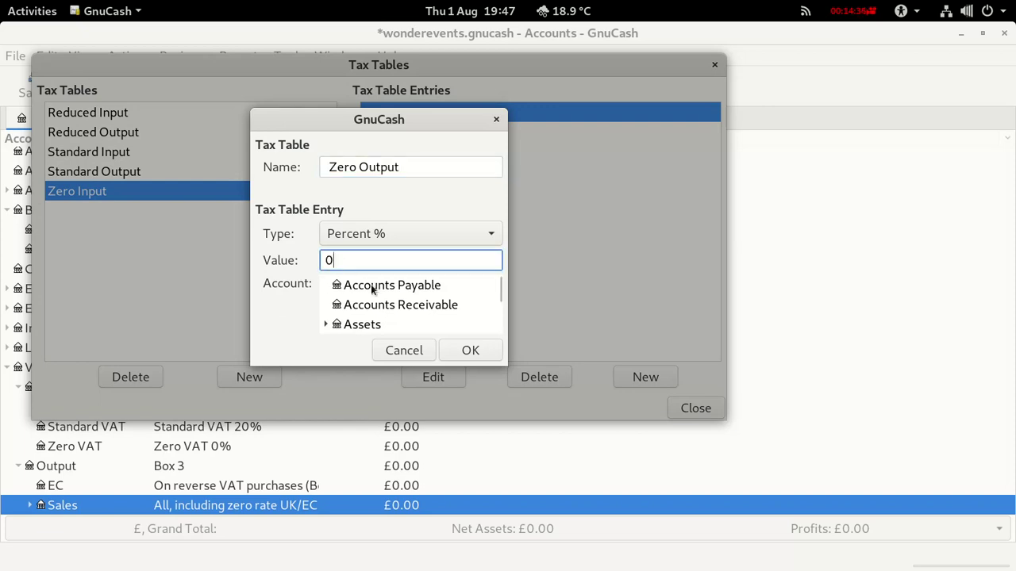
scroll(365, 317, down, 5)
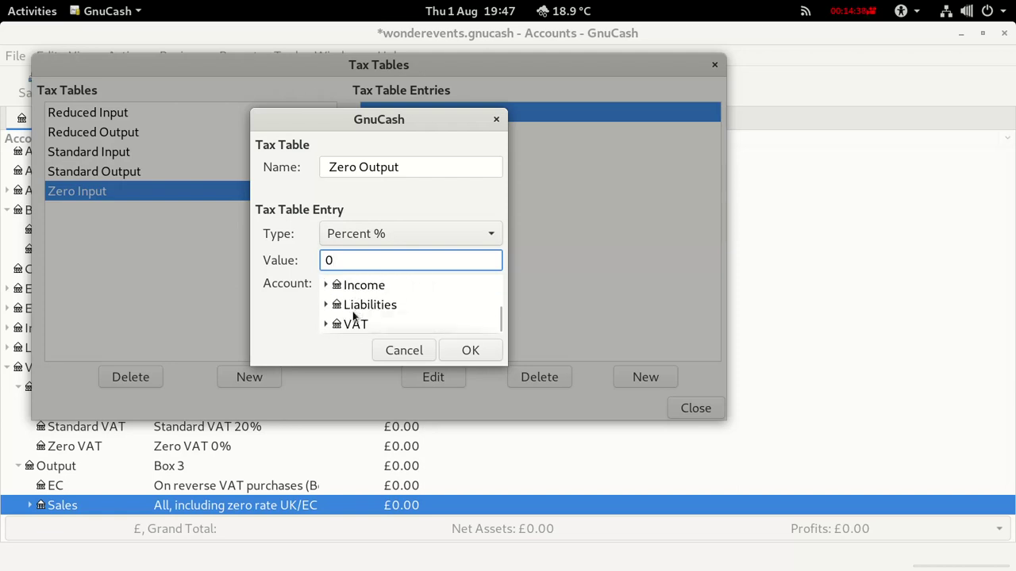
click(325, 323)
scroll(327, 327, down, 1)
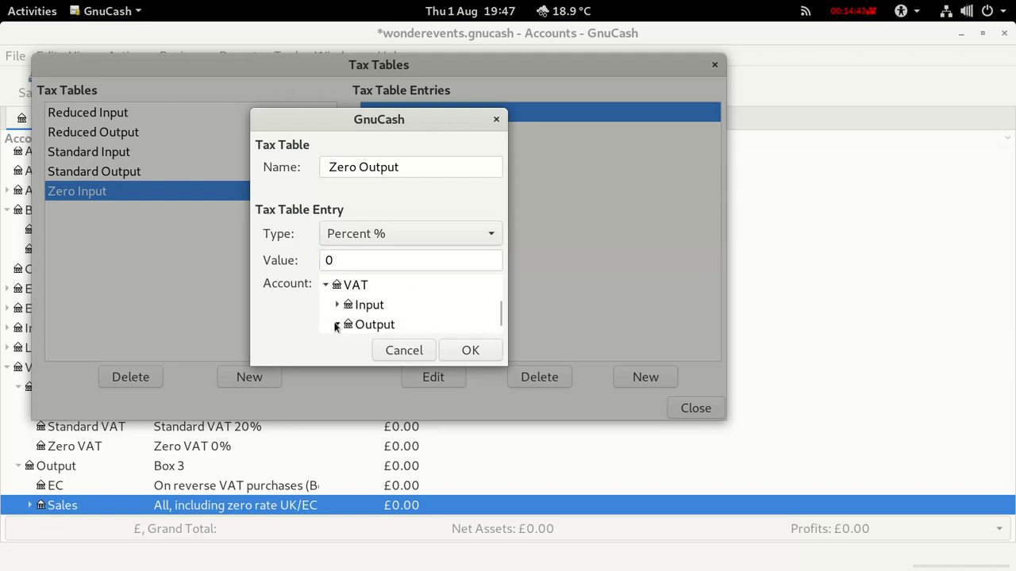
click(336, 326)
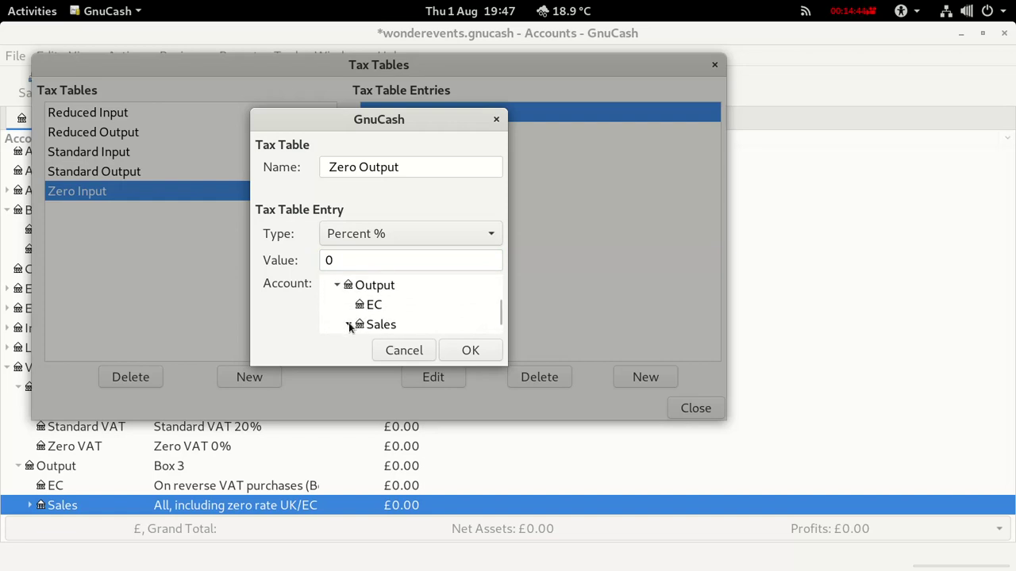
click(349, 325)
scroll(373, 326, down, 1)
click(386, 327)
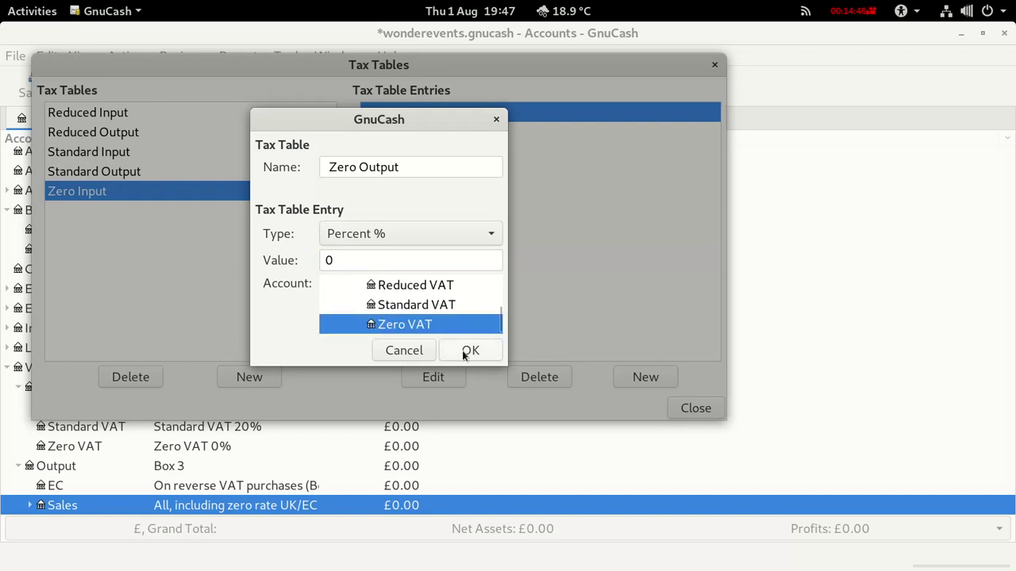
click(468, 351)
click(686, 409)
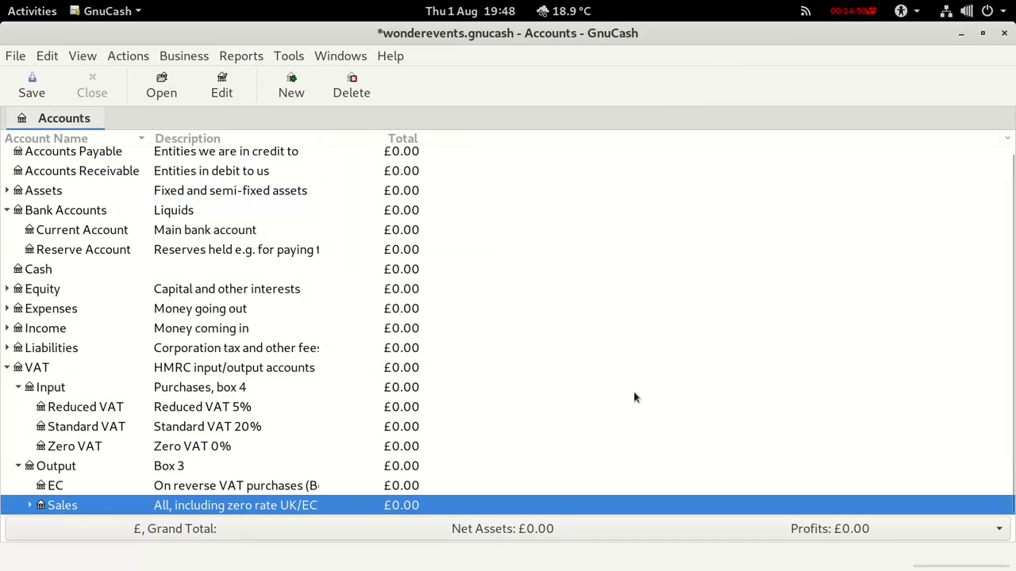
Start a new vendor with vendor number 1 and company name Amagon.
click(183, 56)
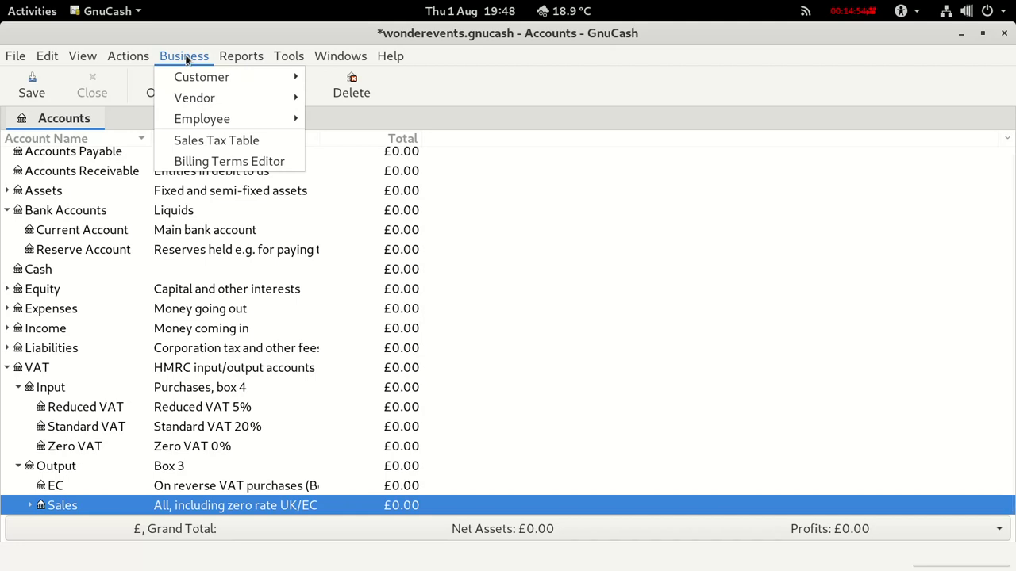
mouse_move(200, 99)
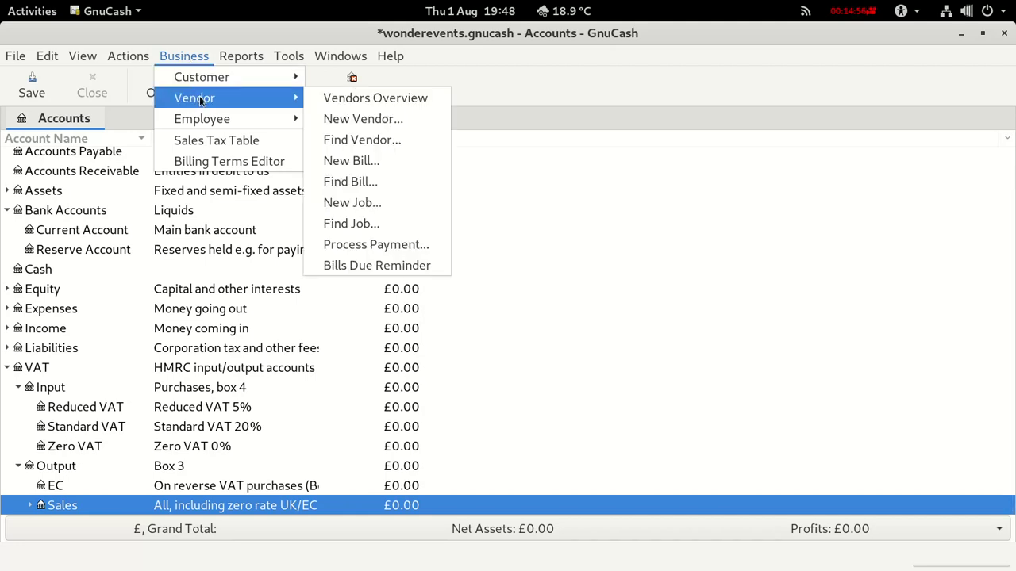
click(368, 118)
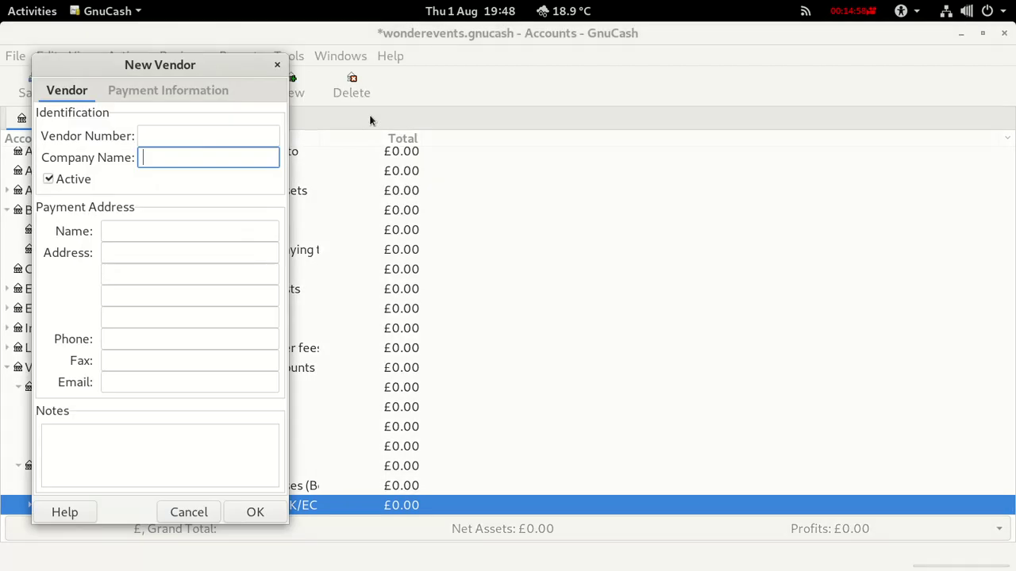
drag(284, 184, 443, 173)
click(150, 135)
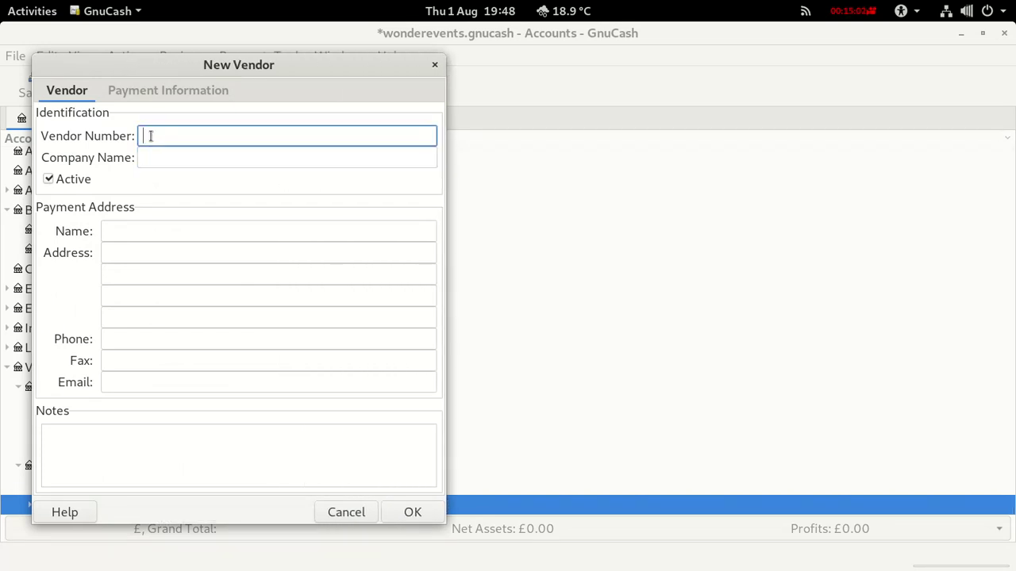
text(1)
click(146, 161)
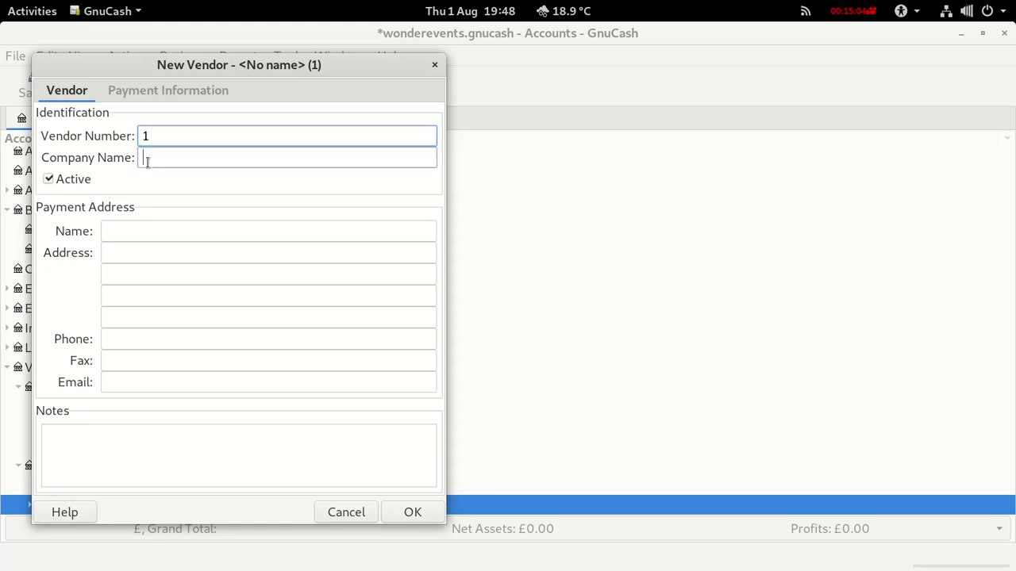
text(Am)
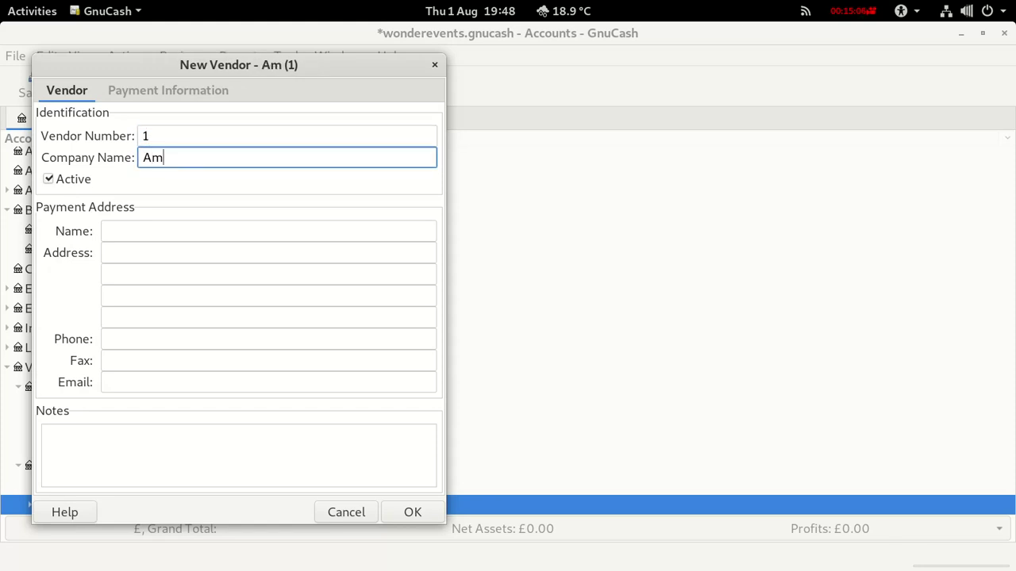
text(agon)
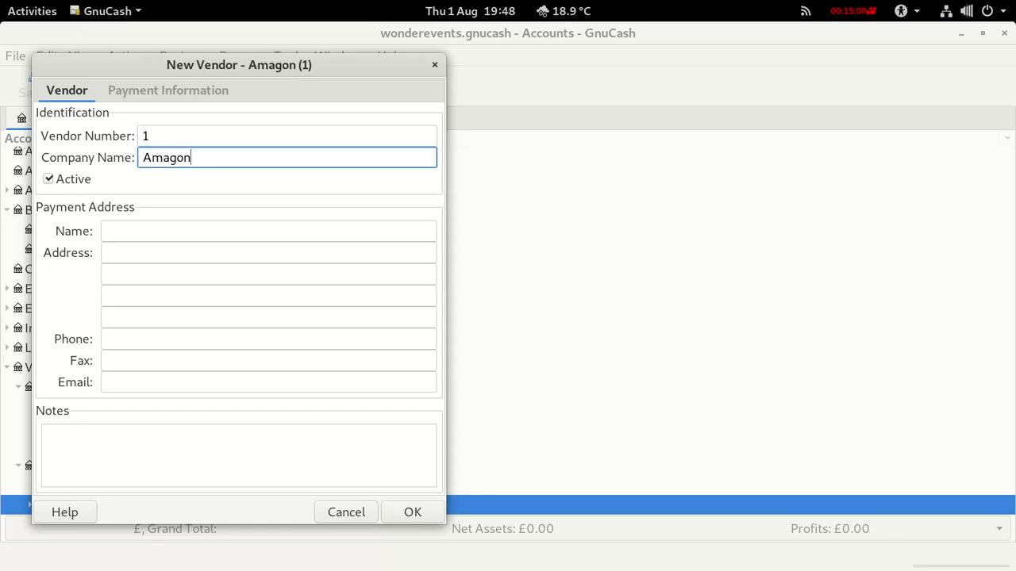
Fill in payment name Amagon, address London and the vendor's e-mail address.
click(132, 230)
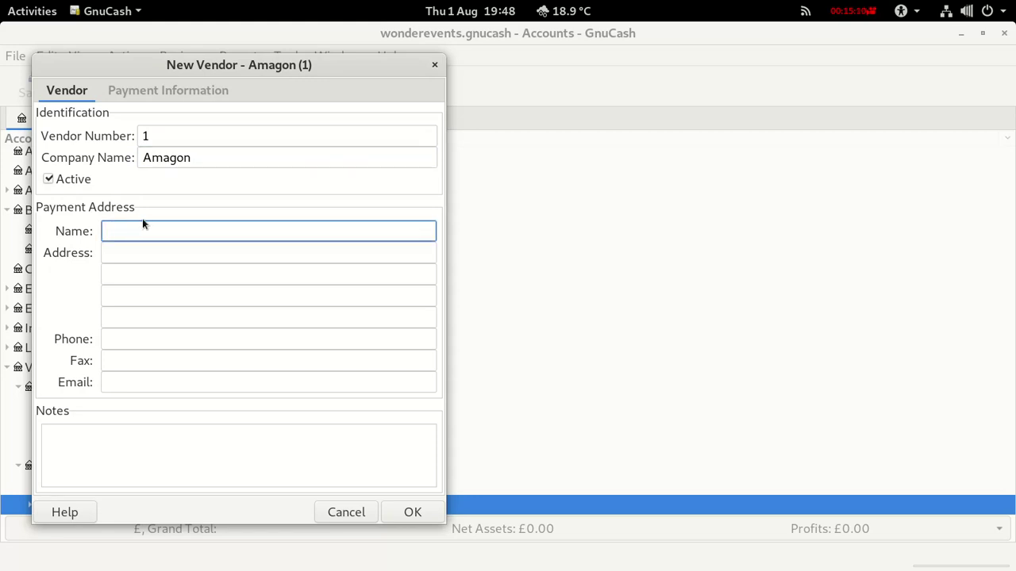
text(Amagon)
click(123, 252)
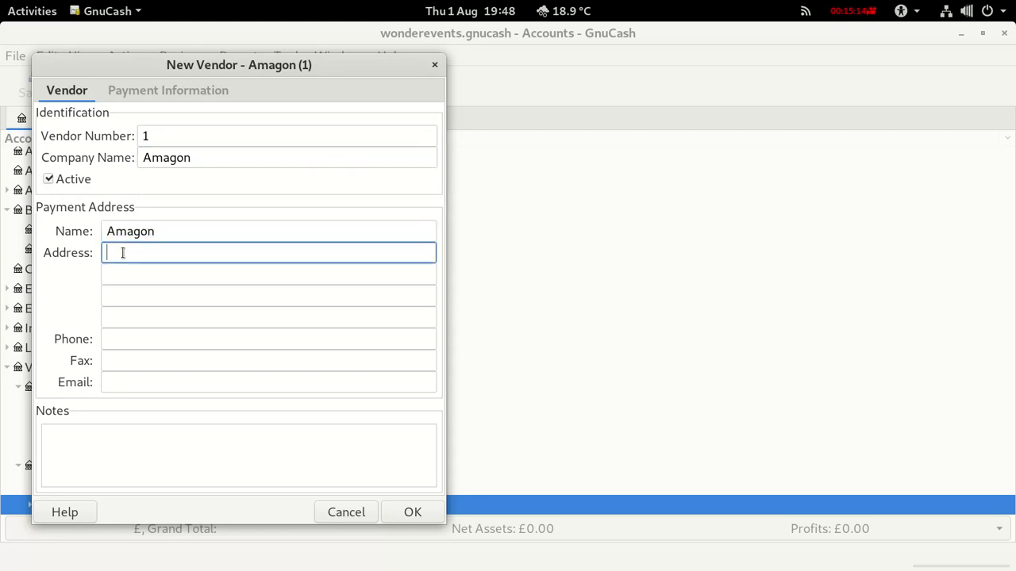
text(London)
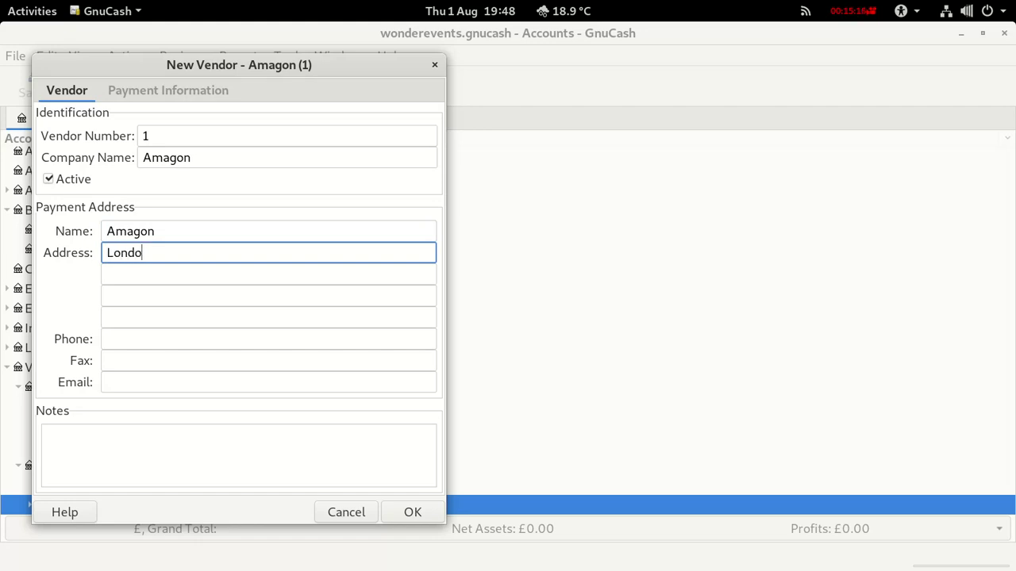
click(108, 382)
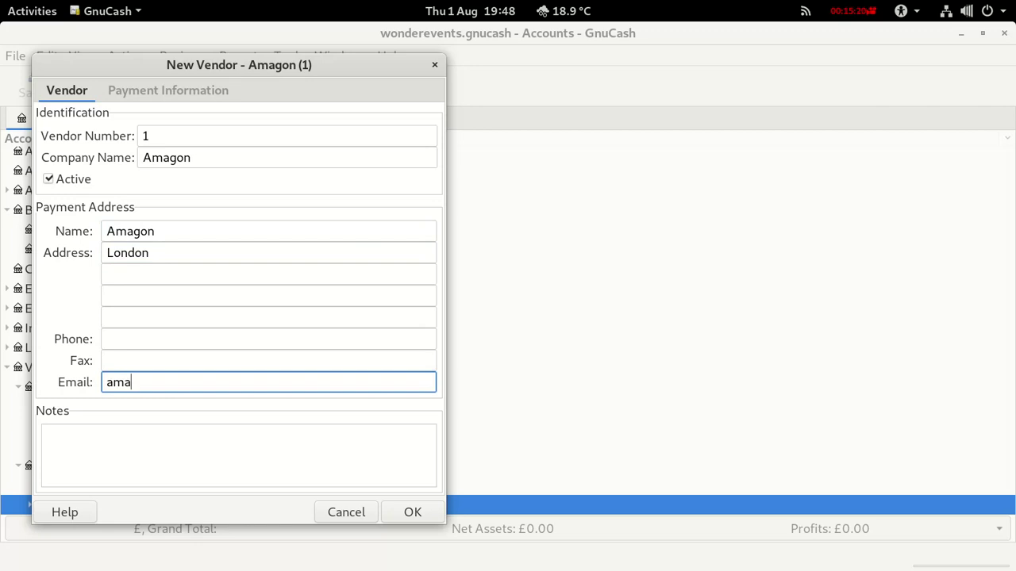
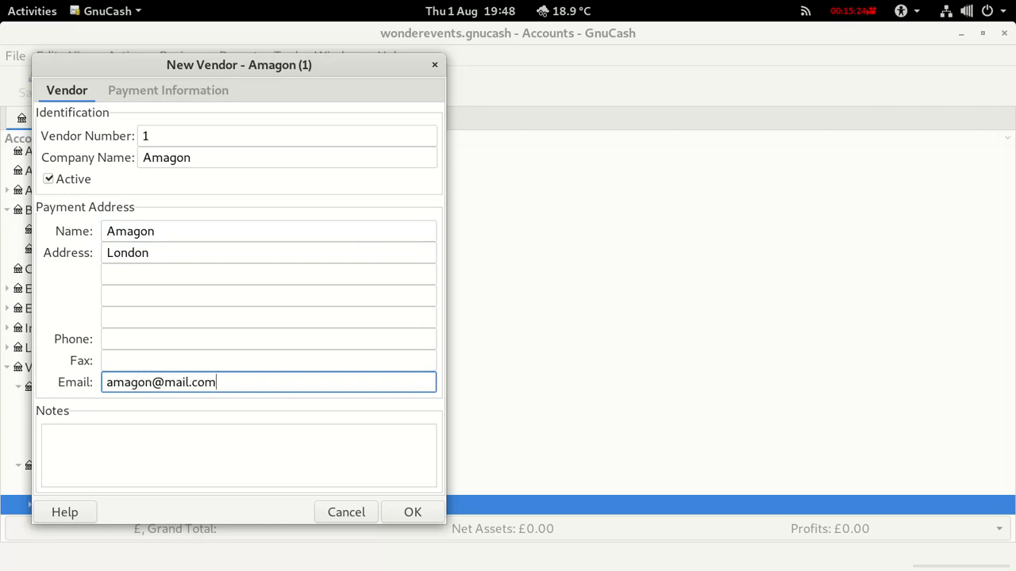
Set Amagon's payment info to tax included Yes with the Standard Input tax table.
click(140, 92)
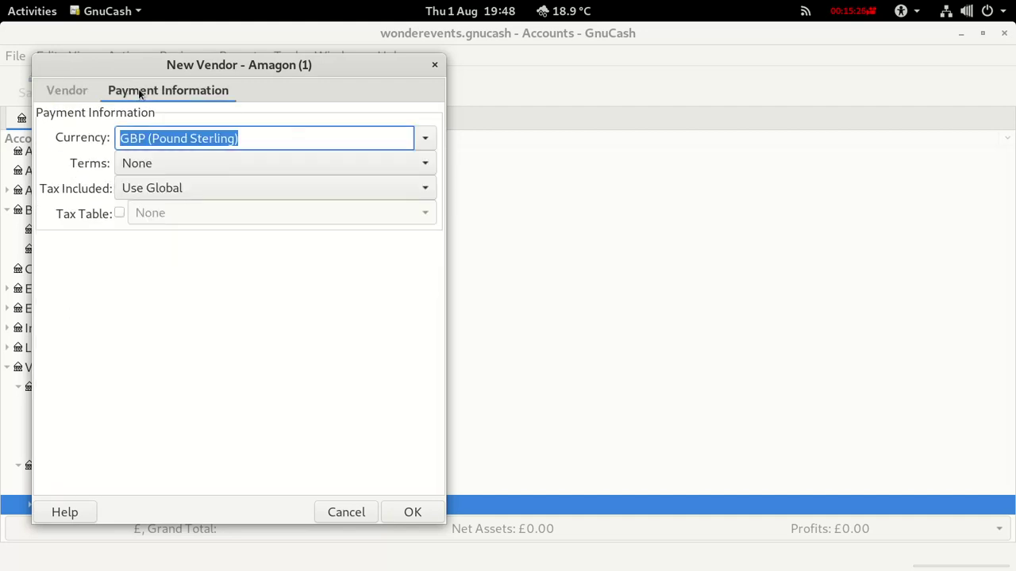
click(119, 212)
click(396, 191)
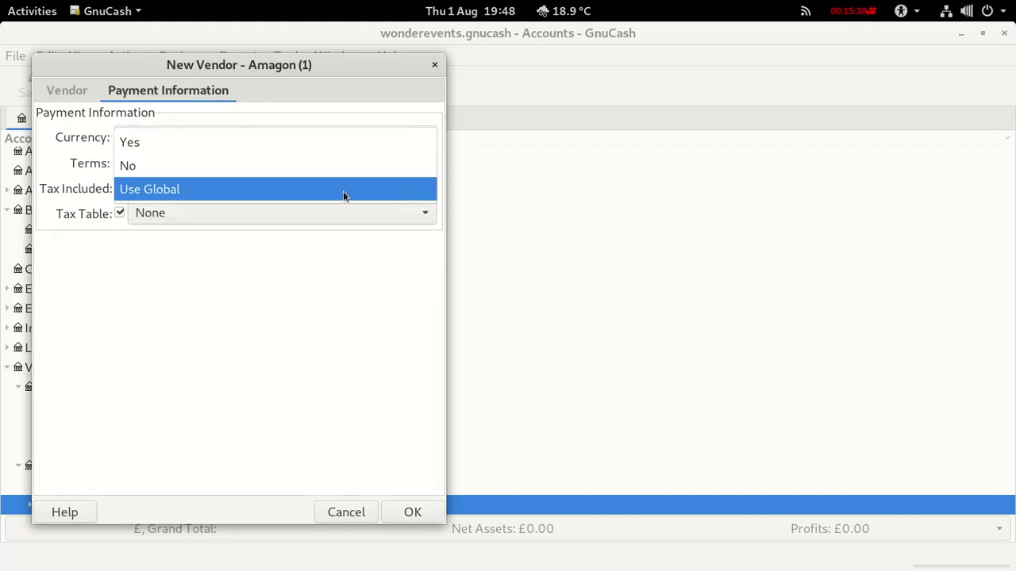
click(133, 145)
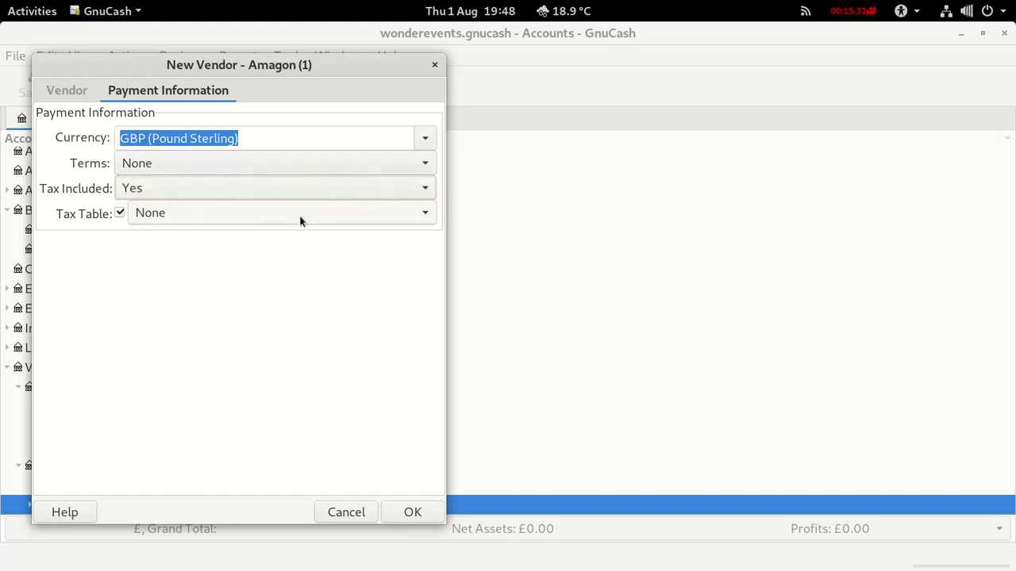
click(418, 214)
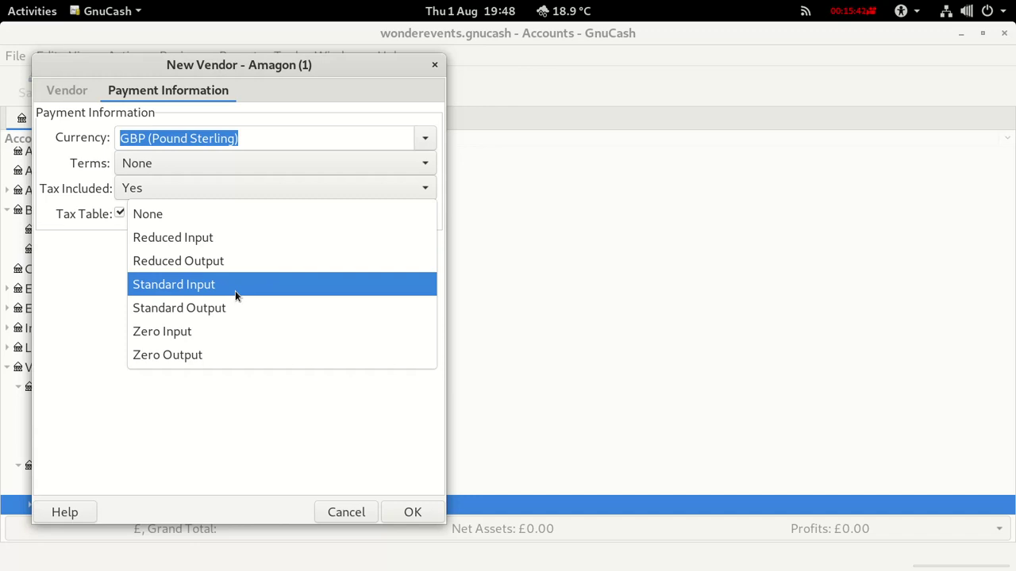
click(189, 284)
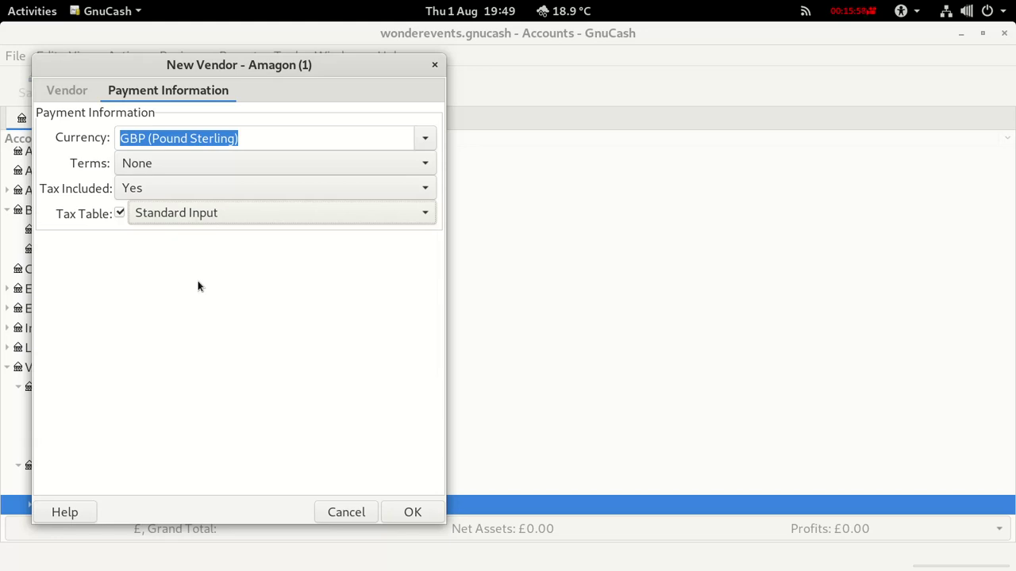
Save the Amagon vendor and start a new customer numbered 1.
click(409, 512)
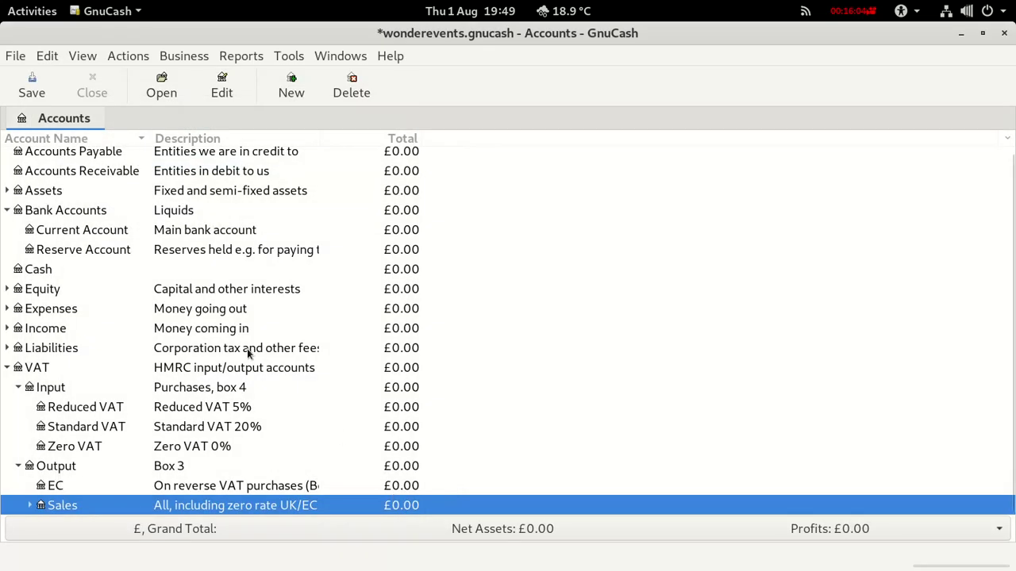
click(185, 57)
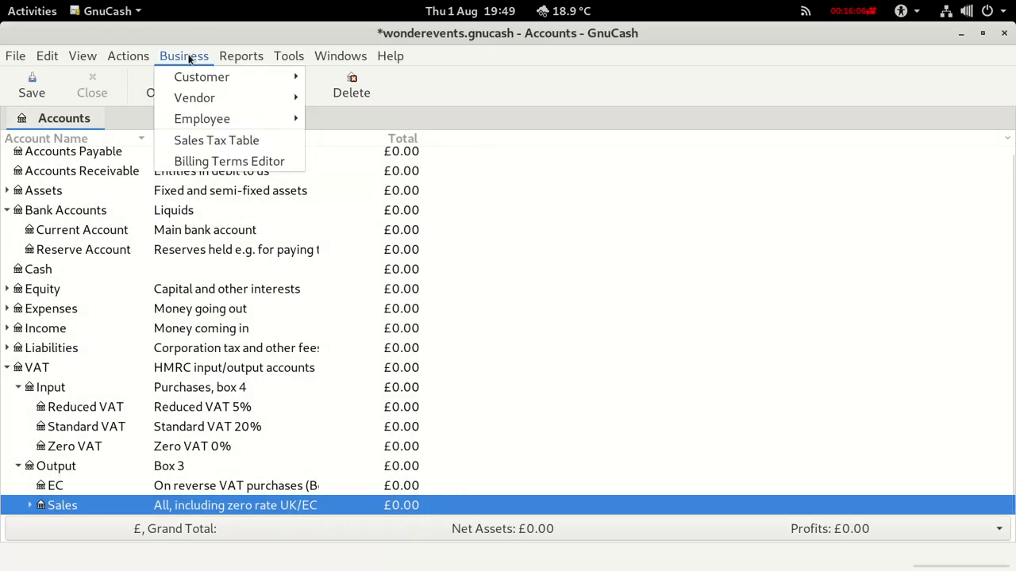
mouse_move(196, 79)
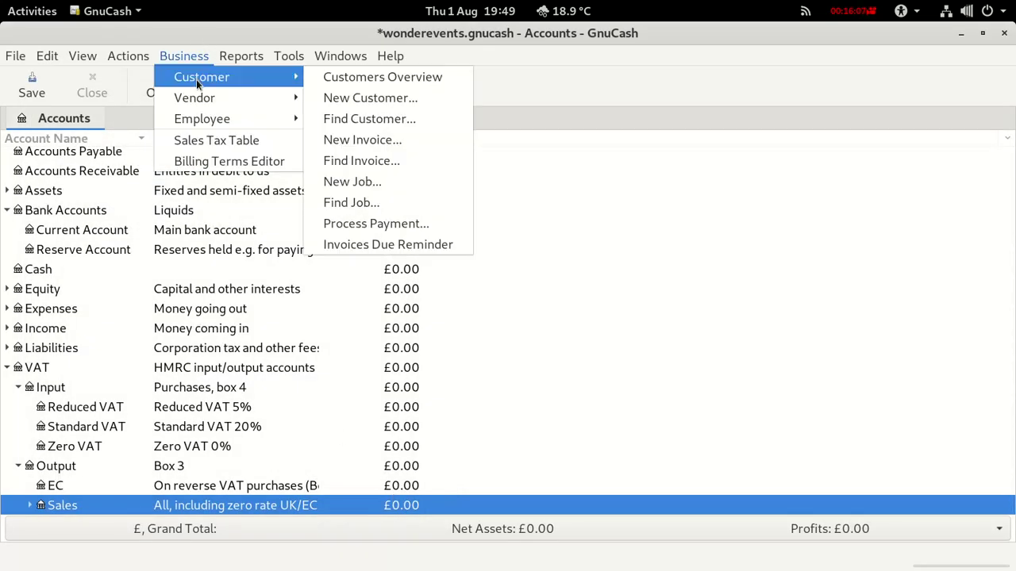
click(336, 96)
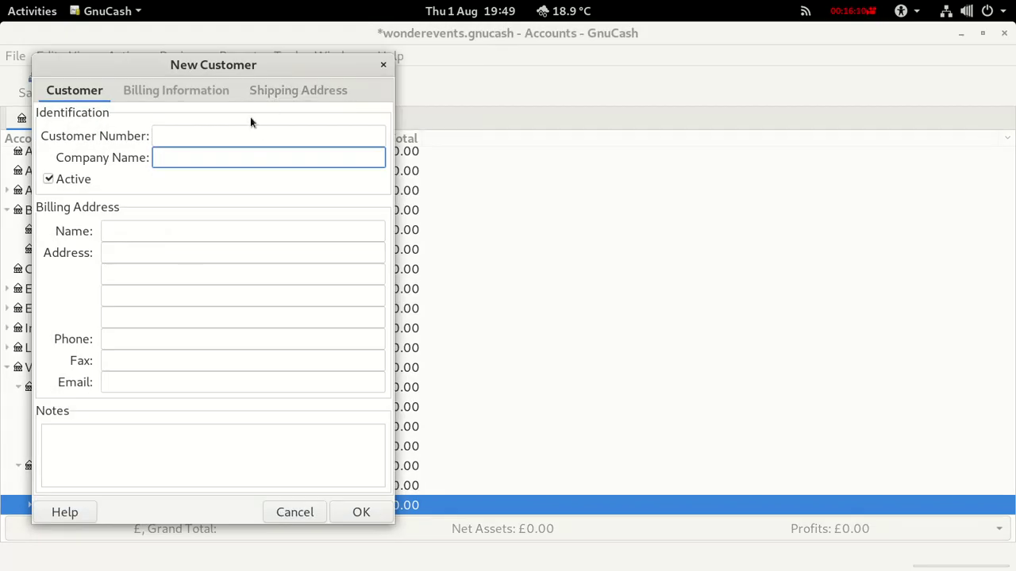
click(176, 136)
text(1)
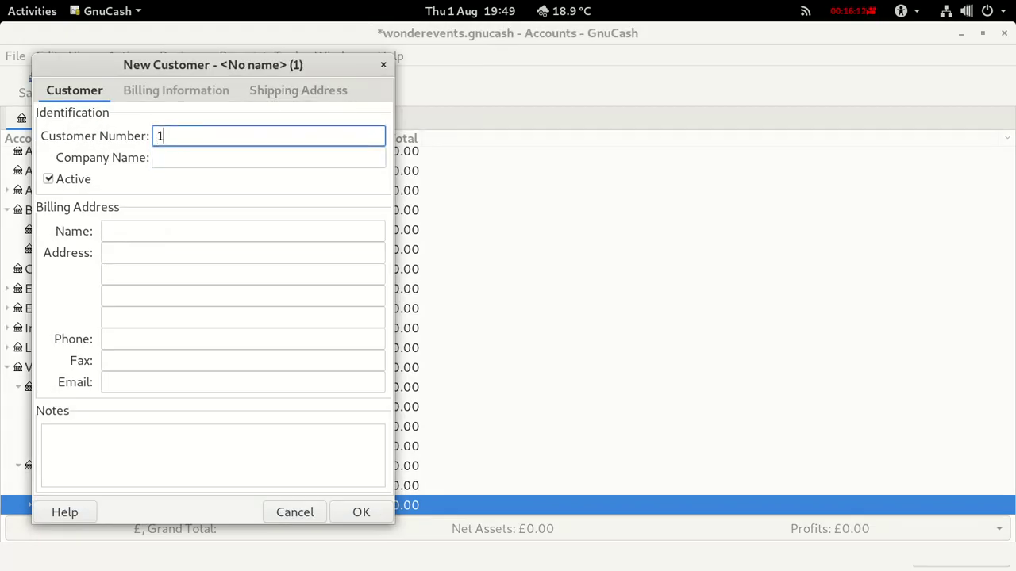
Enter the customer's company name, correcting a typo.
click(197, 158)
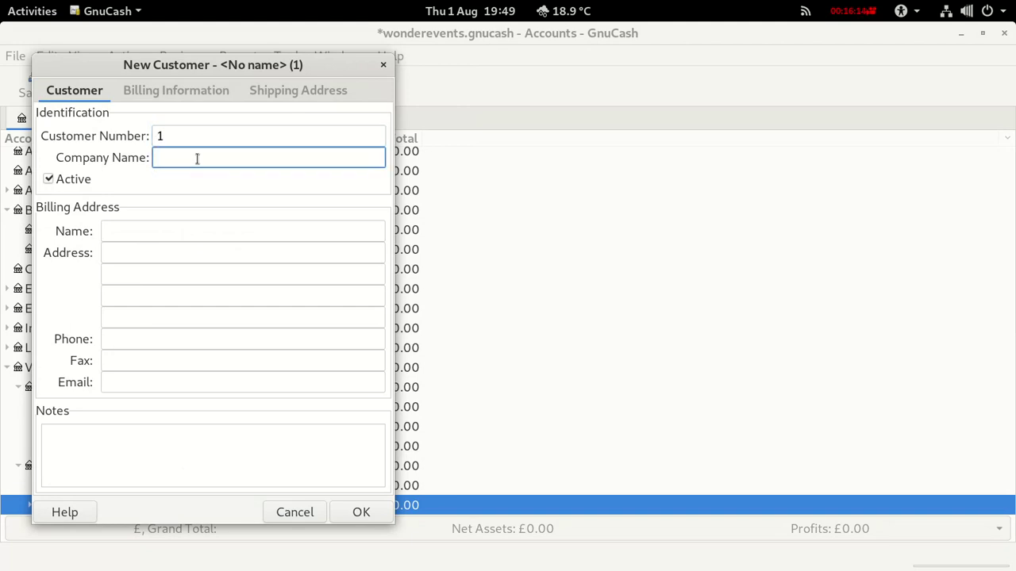
text(Scooby D)
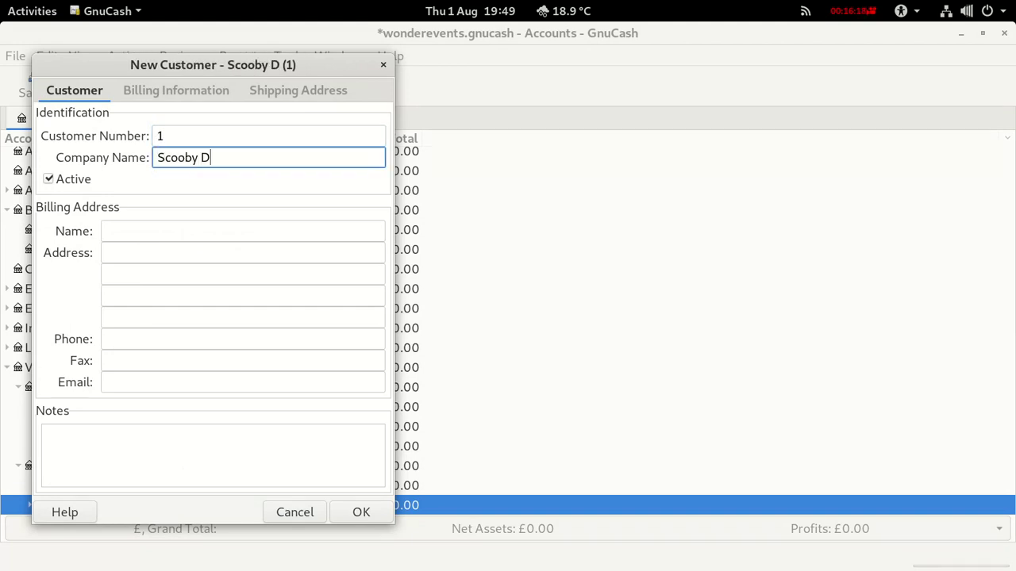
text(oo)
key(BackSpace)
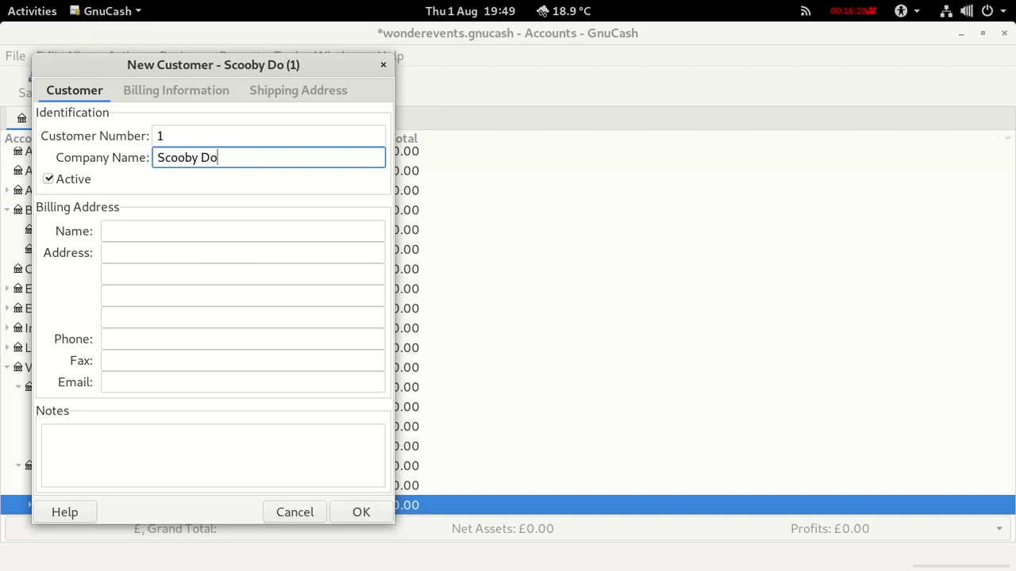
text(y)
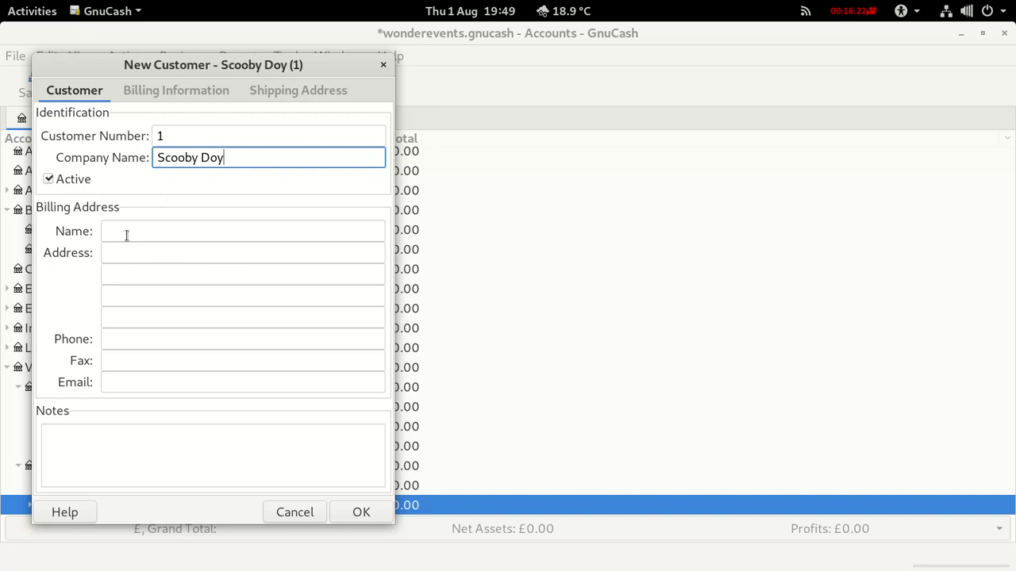
click(127, 232)
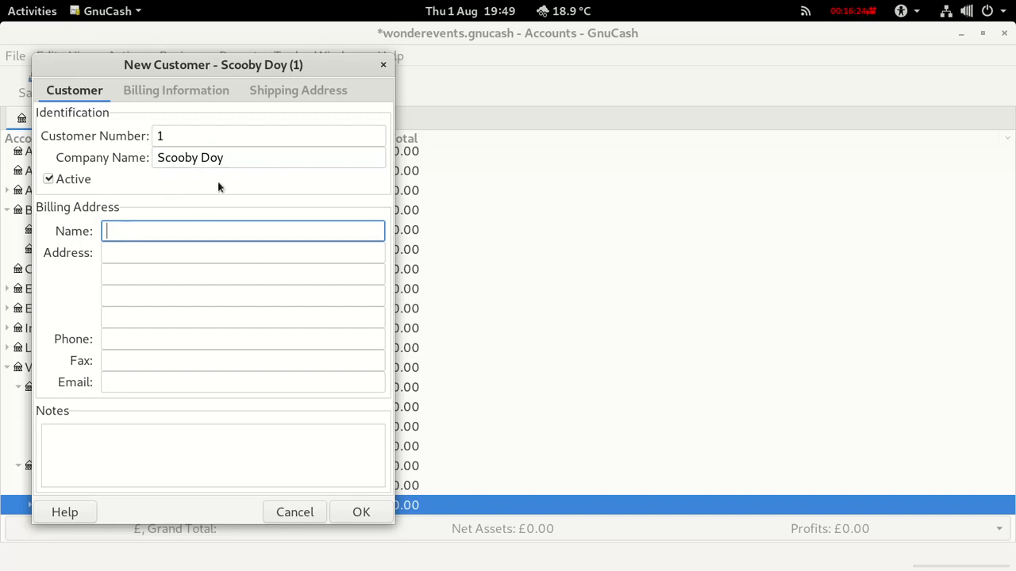
click(222, 159)
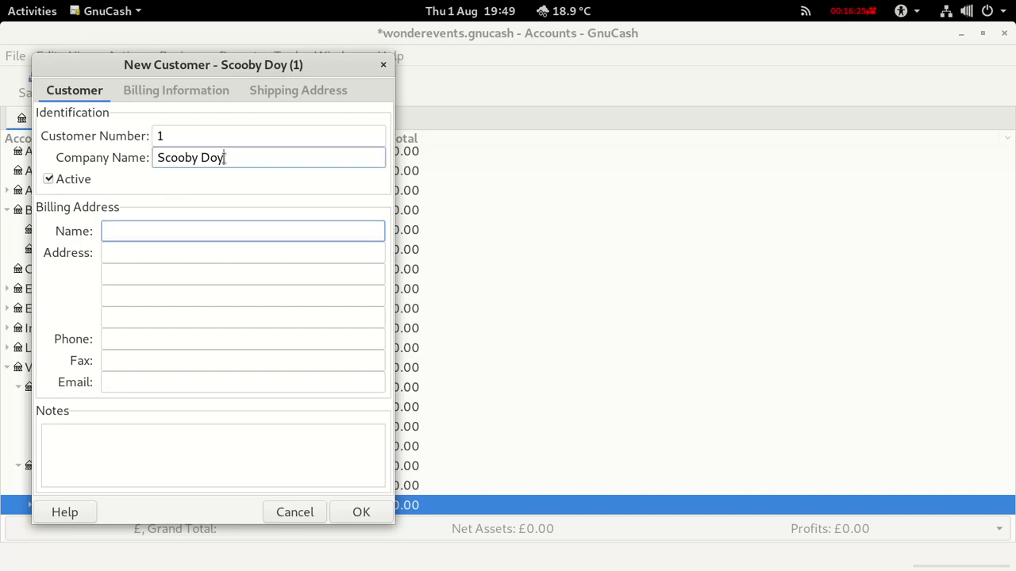
Fill in the billing contact's name and make the company name match it.
click(127, 226)
text(Sccop)
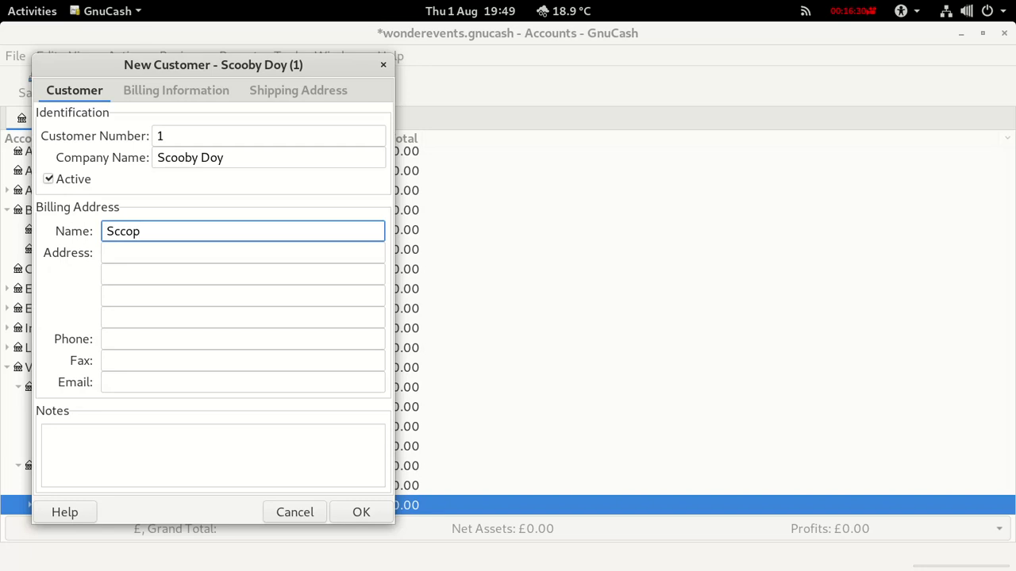
key(BackSpace)
key(BackSpace)
key(BackSpace)
text(oopy D)
click(186, 158)
key(BackSpace)
text(p)
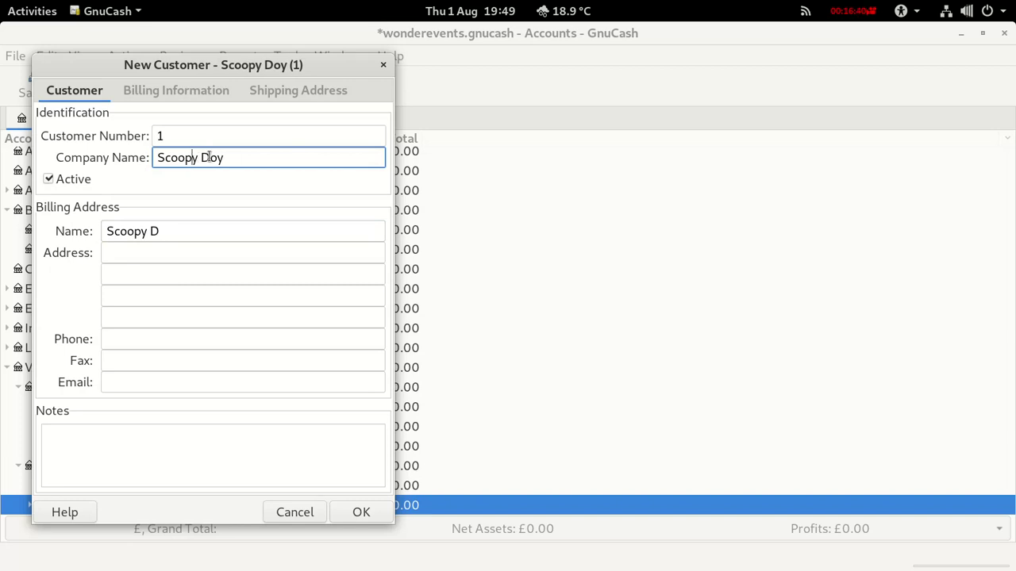
click(226, 157)
key(BackSpace)
key(BackSpace)
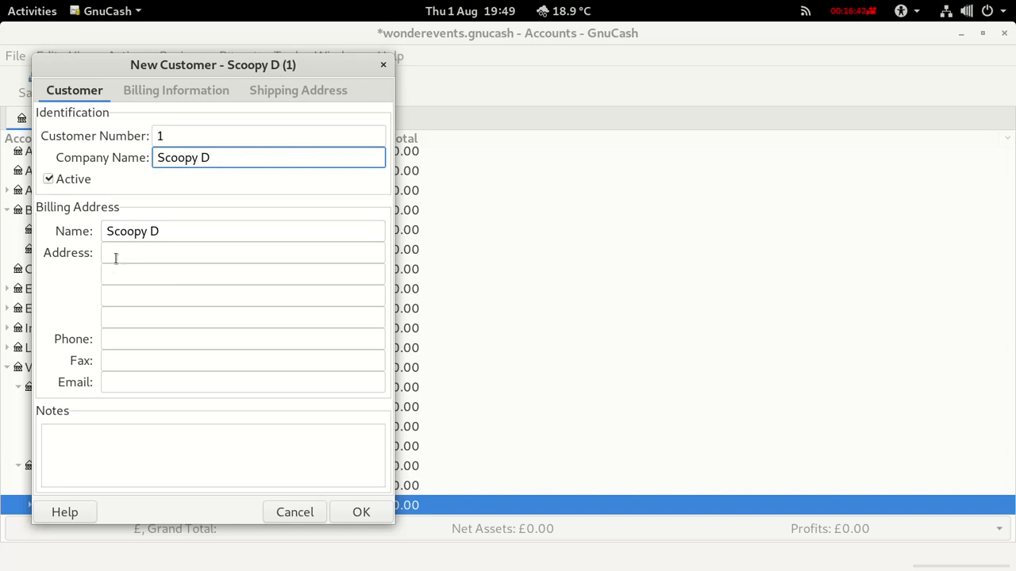
Enter Yorkshire as the first address line and fill in the contact's e-mail.
click(112, 254)
text(Yo)
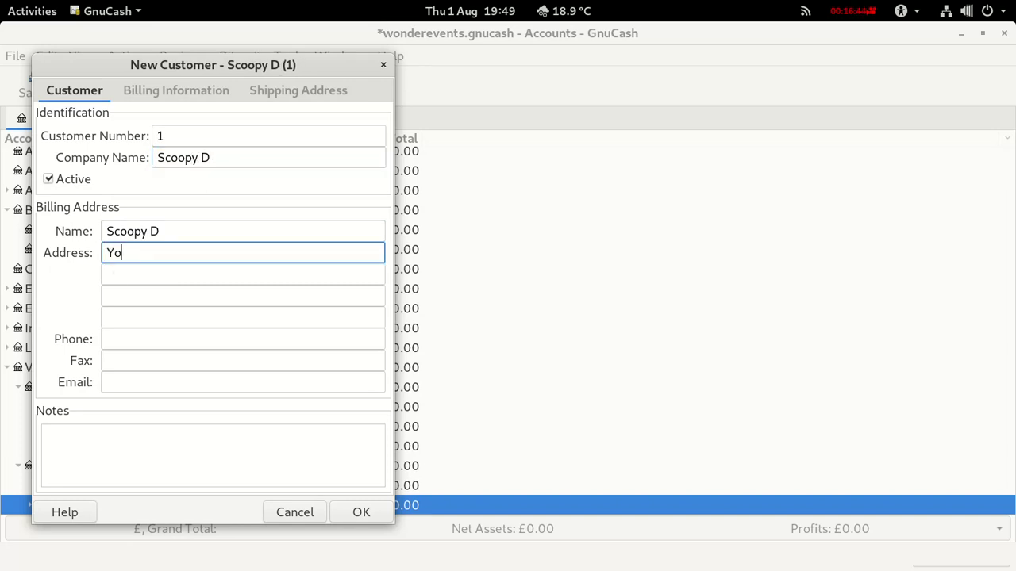
text(rkshire)
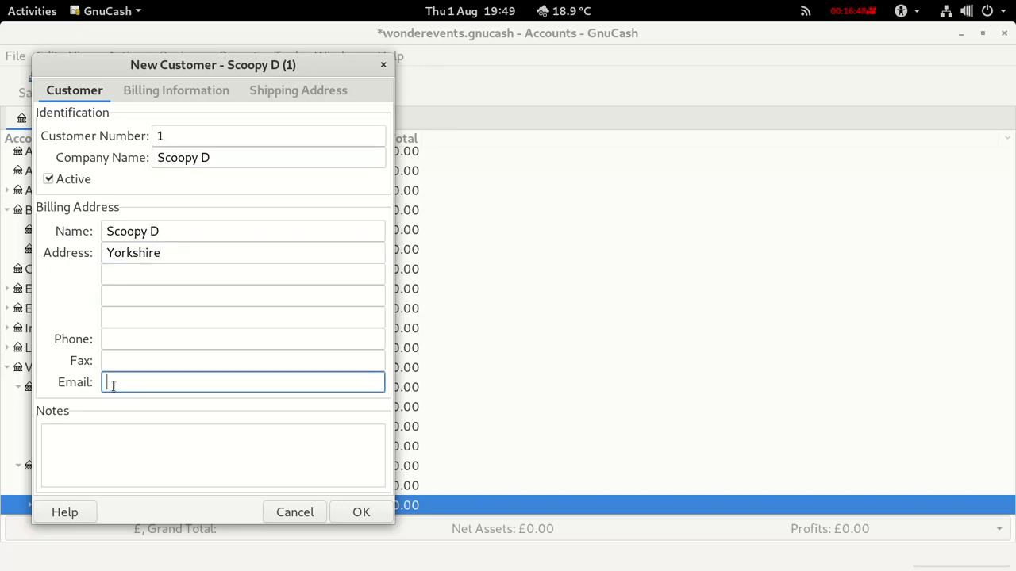
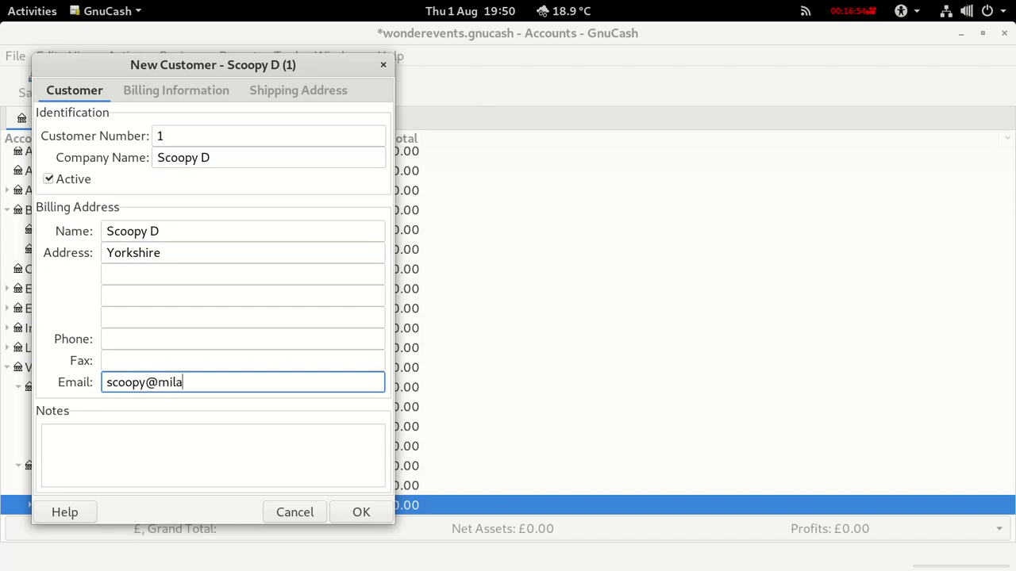
Set the customer's billing to Tax Included Yes with the Standard Output tax table, then create it.
click(173, 91)
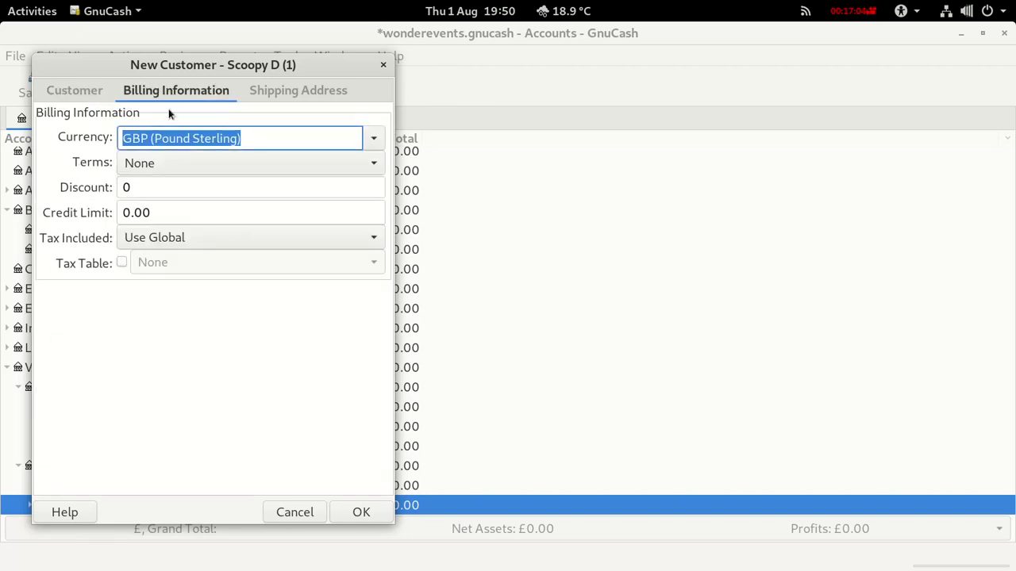
click(121, 262)
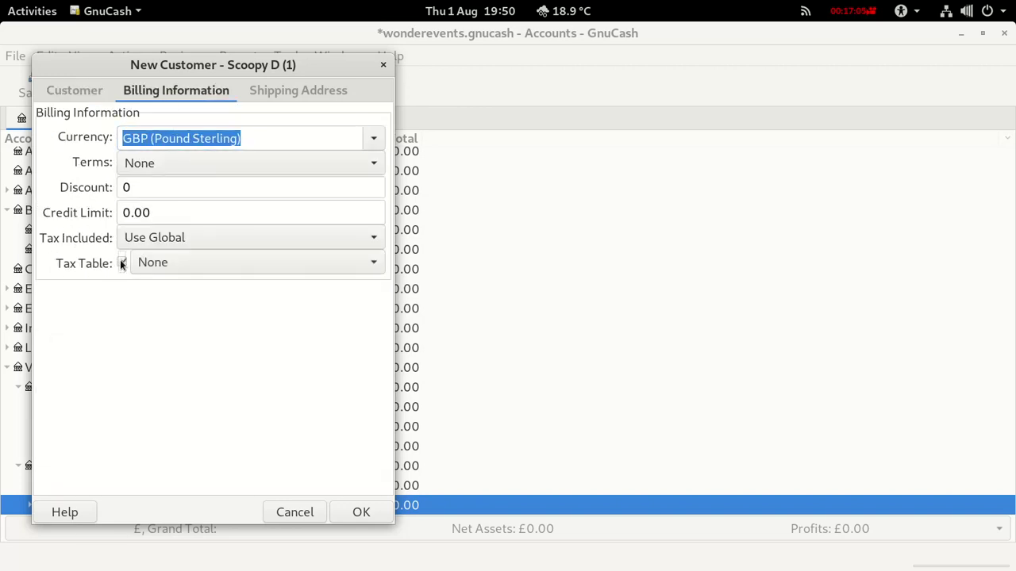
click(329, 235)
click(169, 189)
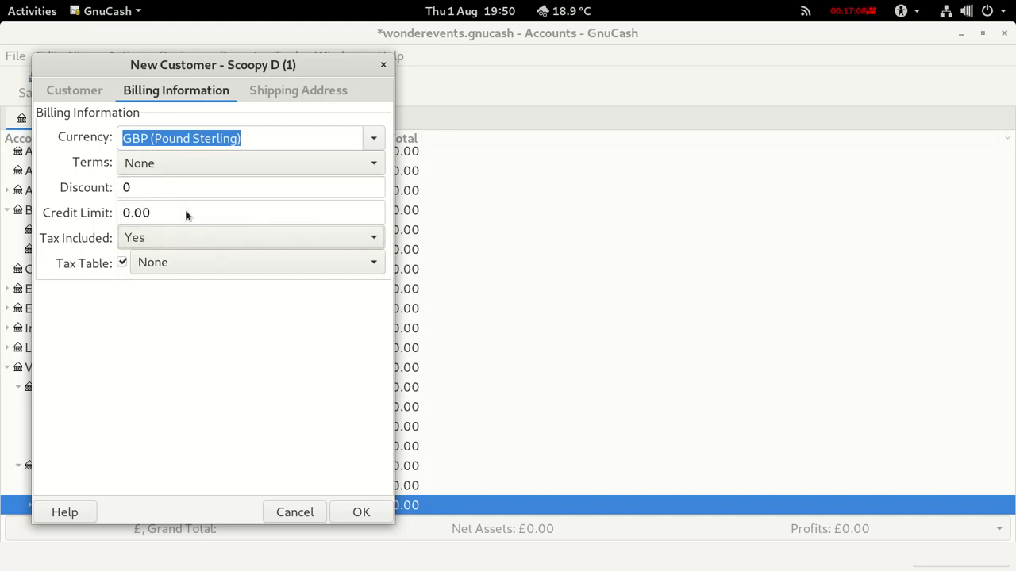
click(190, 264)
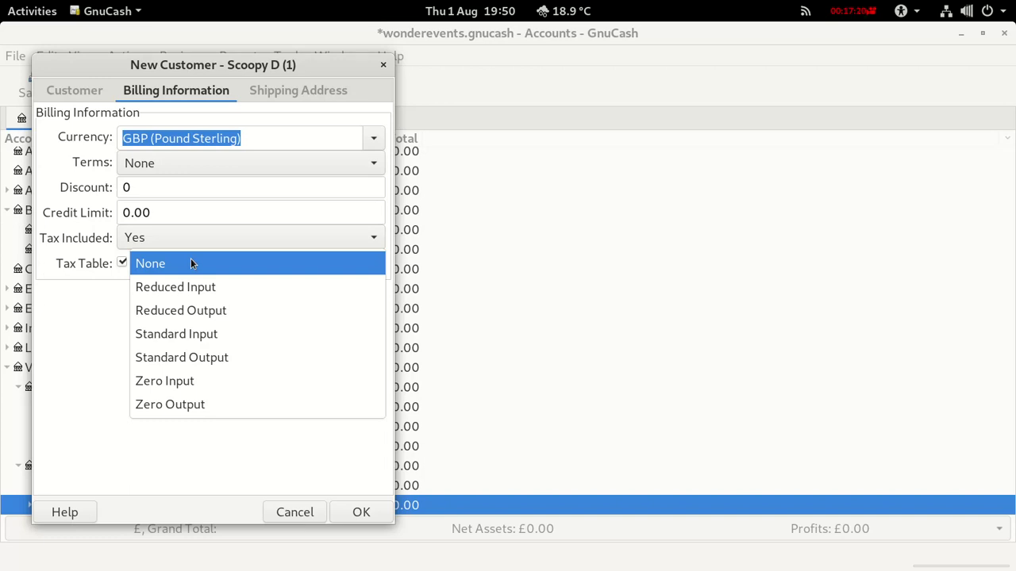
click(171, 365)
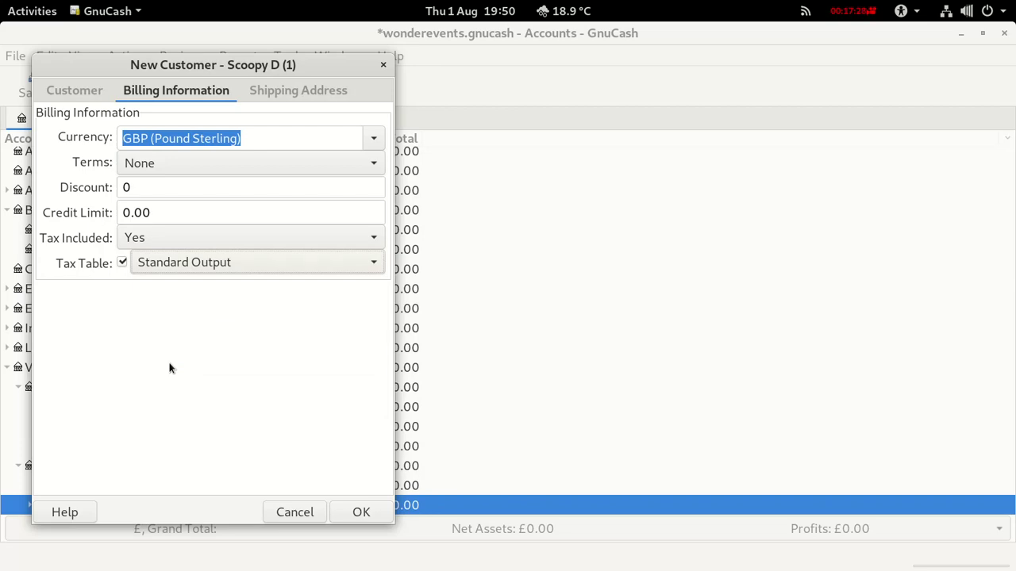
click(361, 513)
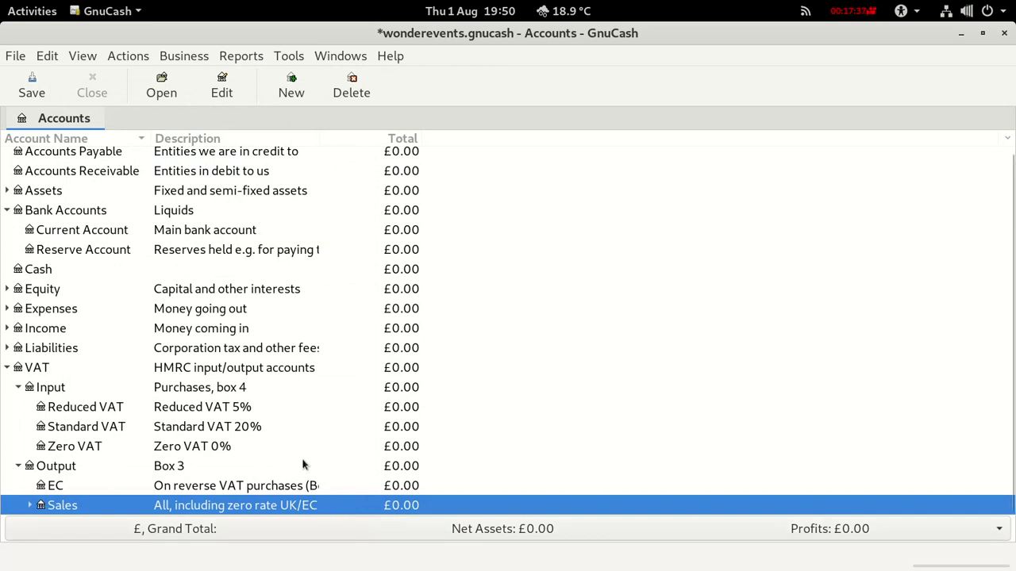
Save the book and start a new vendor bill.
click(33, 86)
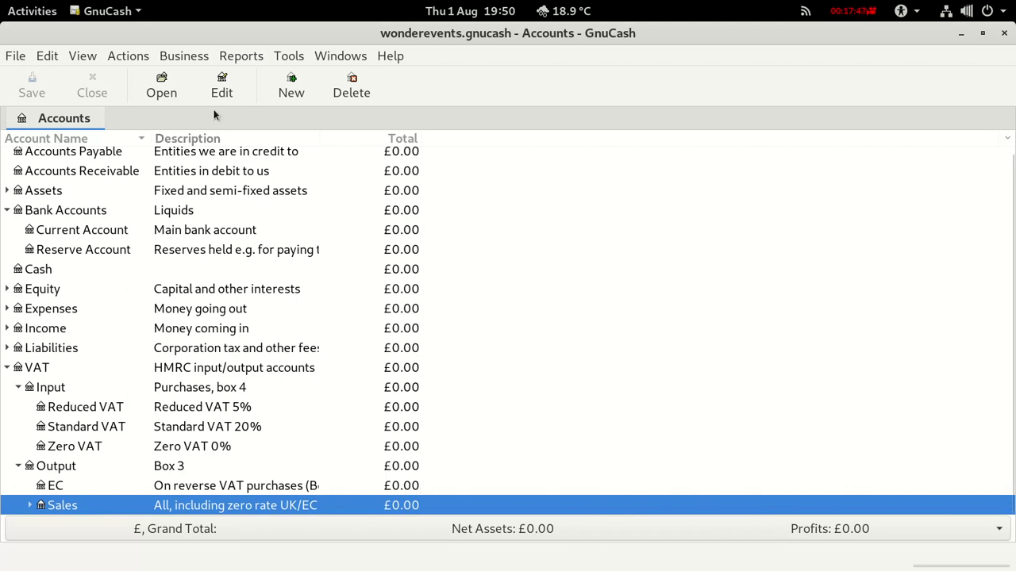
click(186, 59)
mouse_move(198, 99)
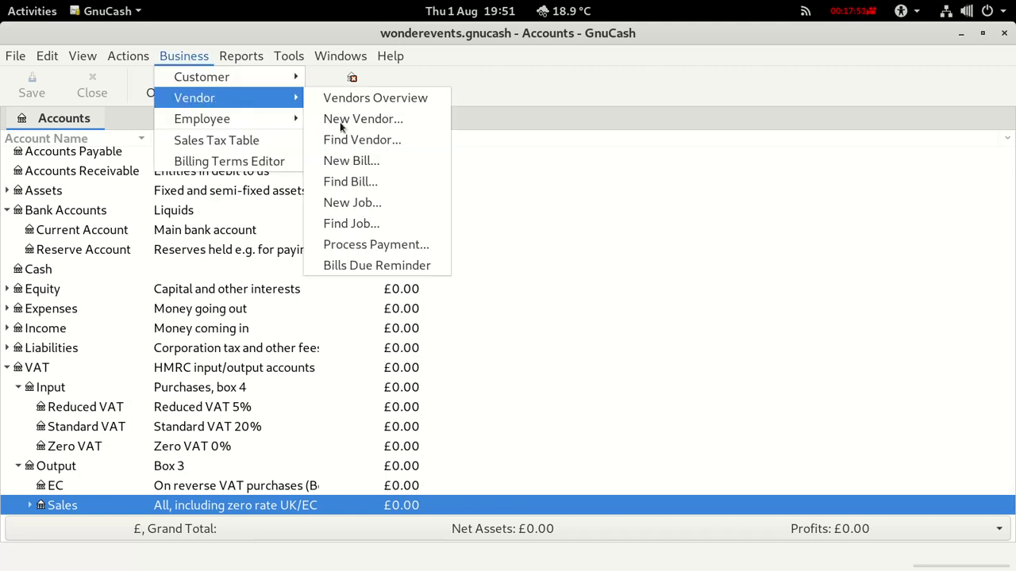
click(348, 161)
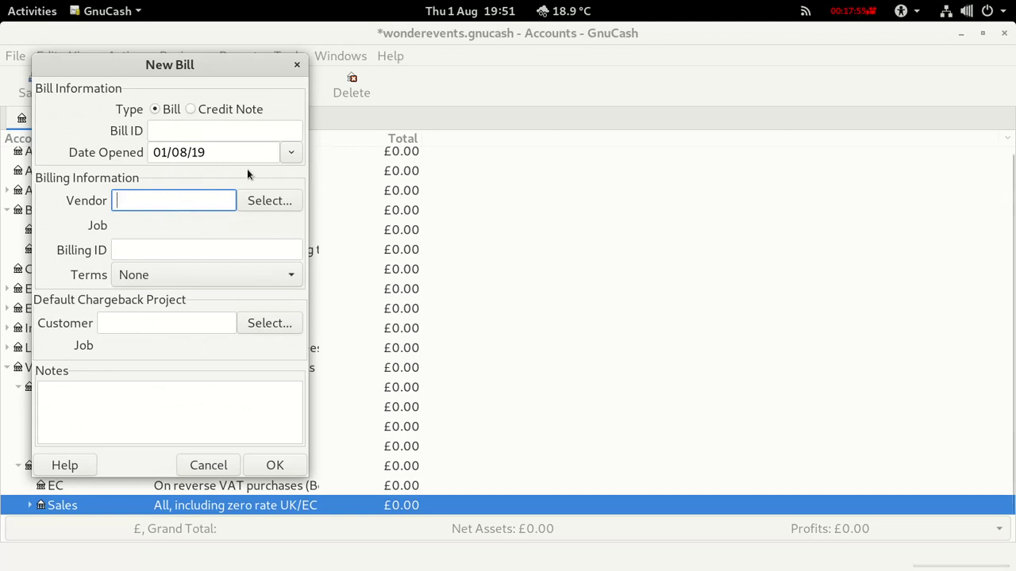
Create bill 1 for vendor Amagon with billing ID 1.
text(Amagon)
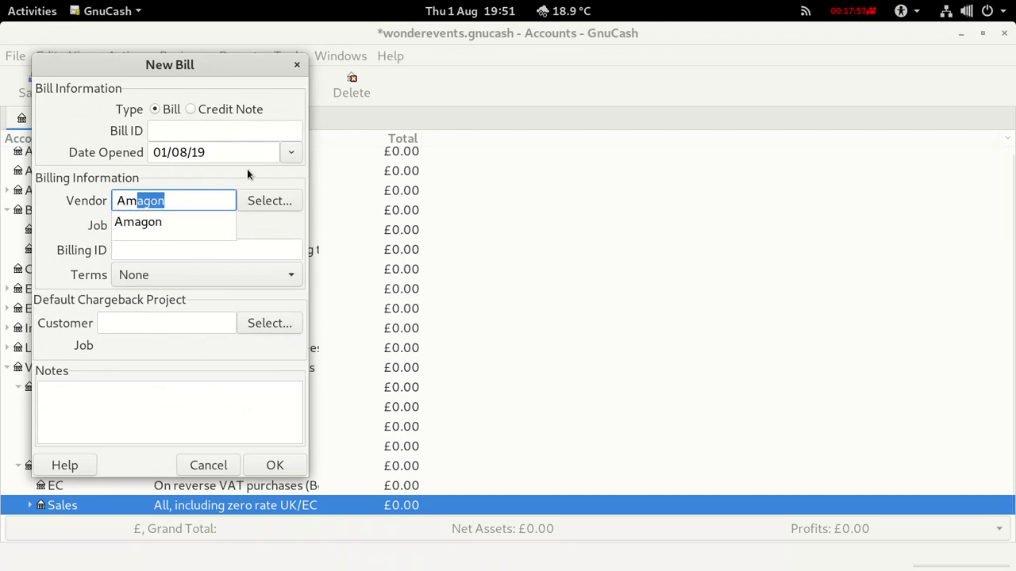
click(161, 222)
click(170, 128)
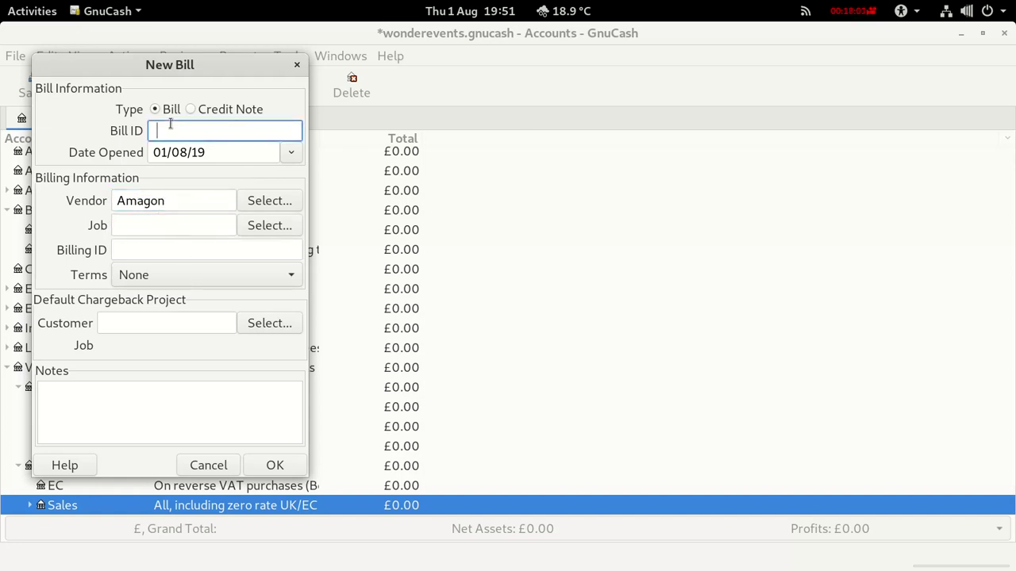
text(1)
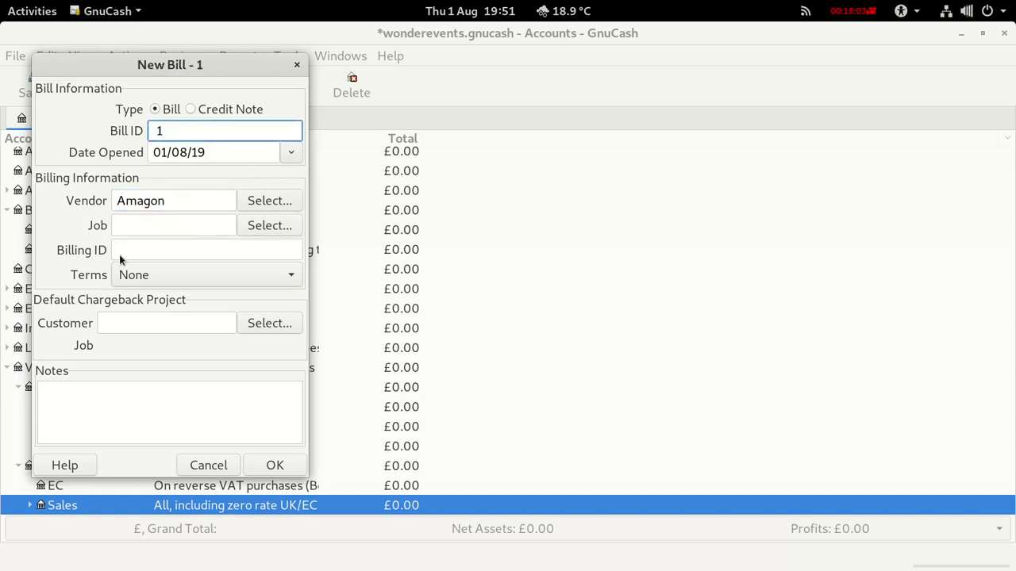
click(125, 248)
text(1)
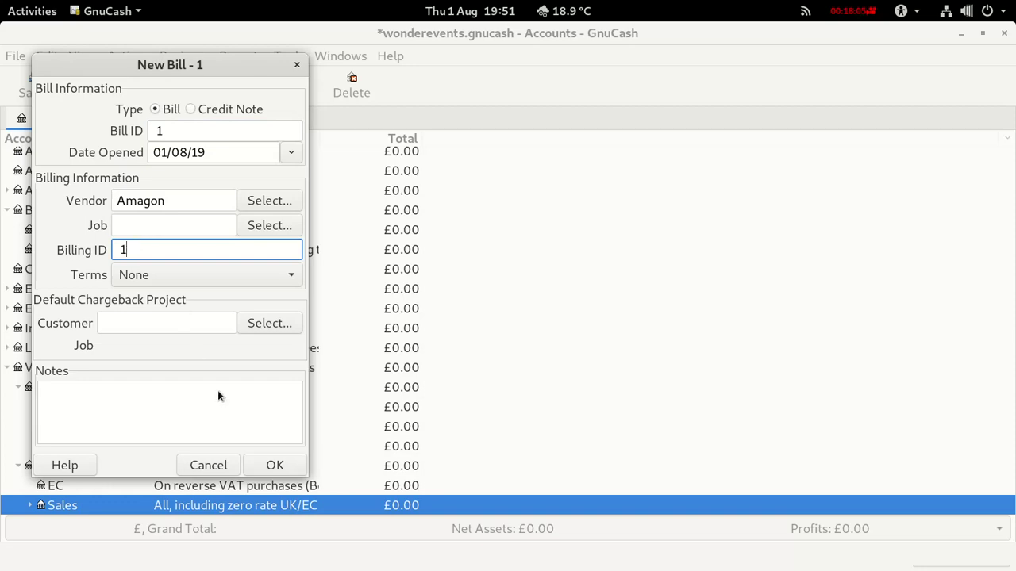
click(268, 464)
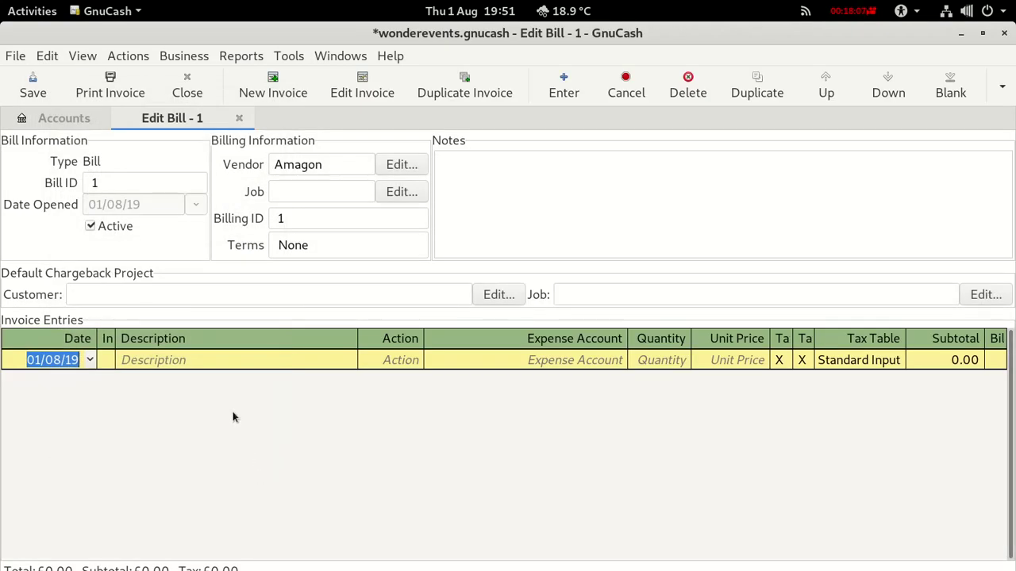
Add a Laptop line as Material charged to Assets:Capital Equipment:Computer Equipment.
click(164, 356)
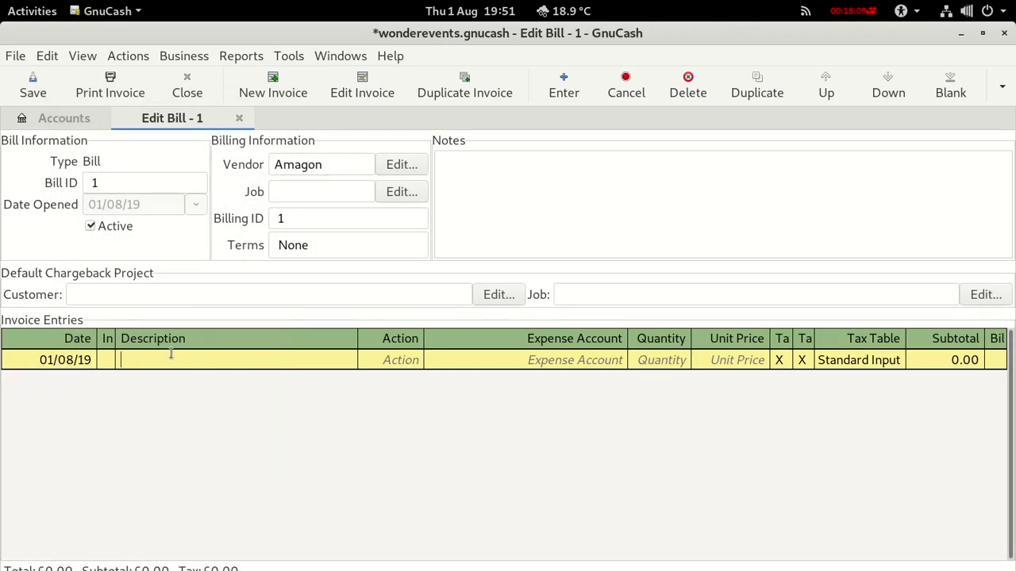
text(Laptop)
click(393, 361)
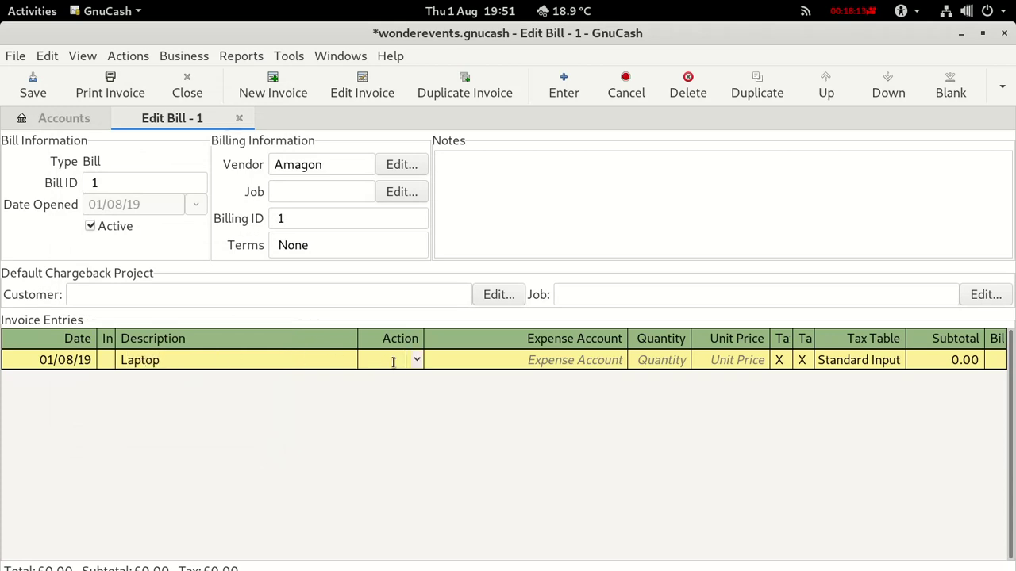
click(416, 361)
click(392, 401)
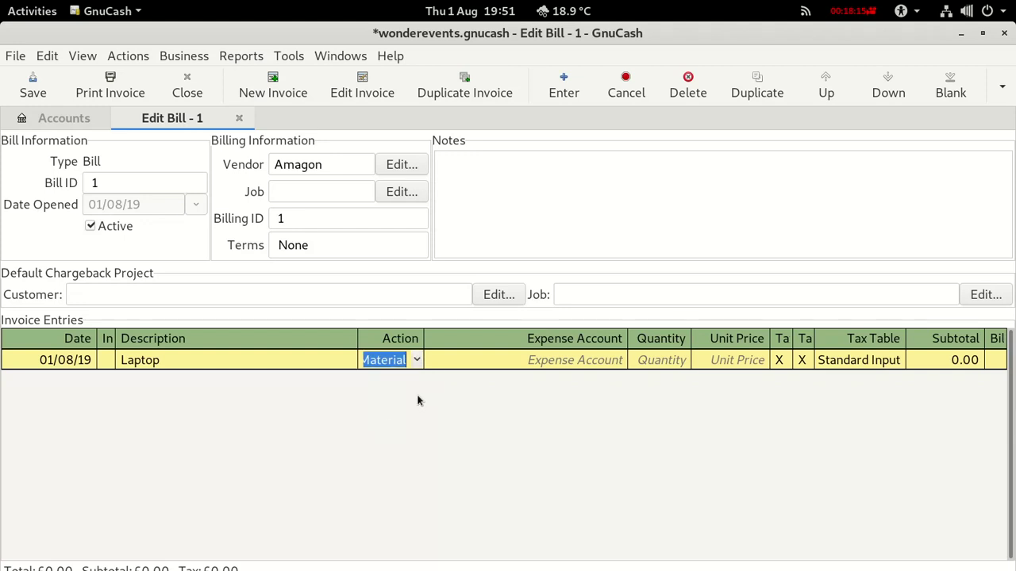
click(544, 358)
click(620, 362)
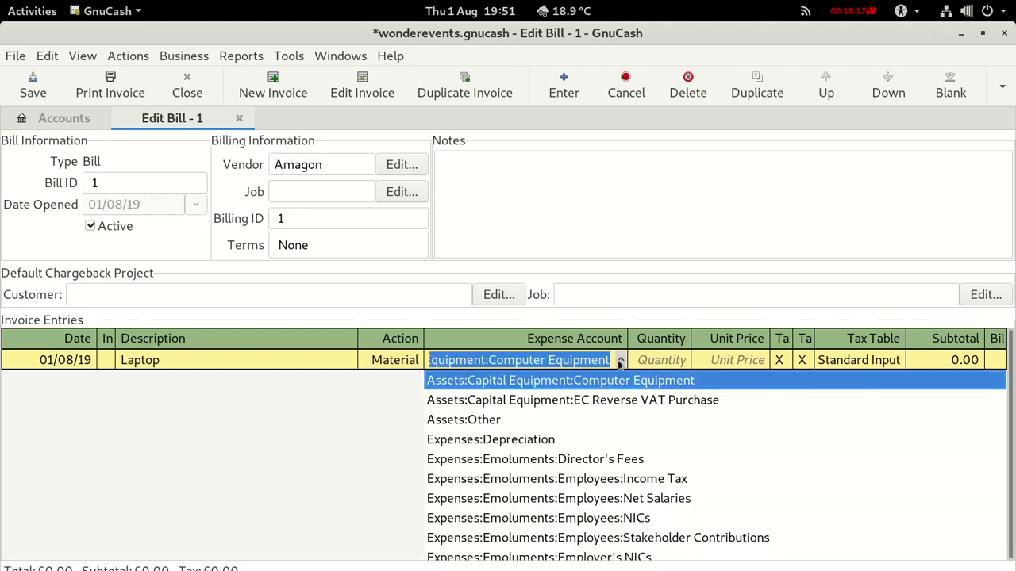
click(556, 381)
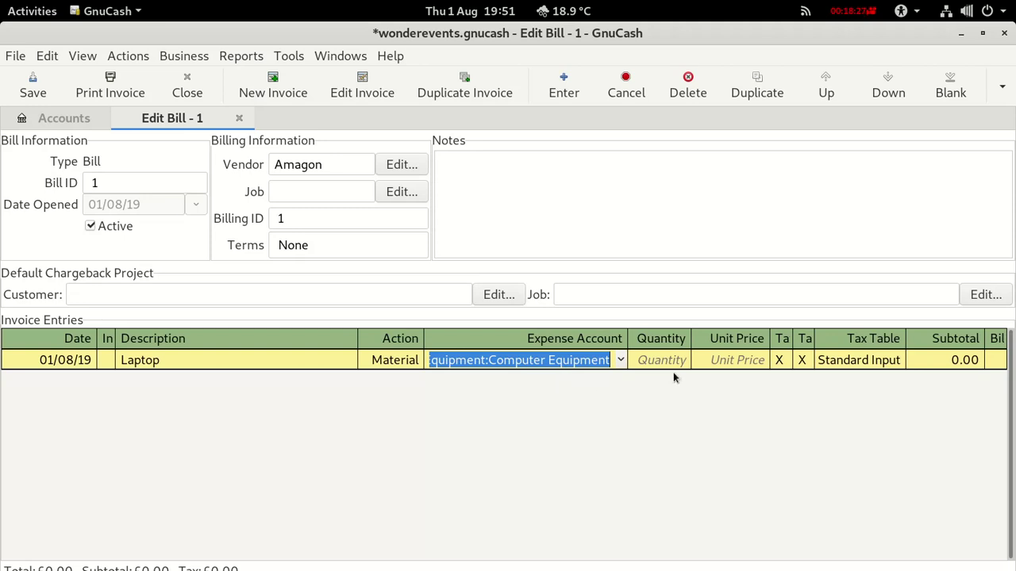
click(723, 358)
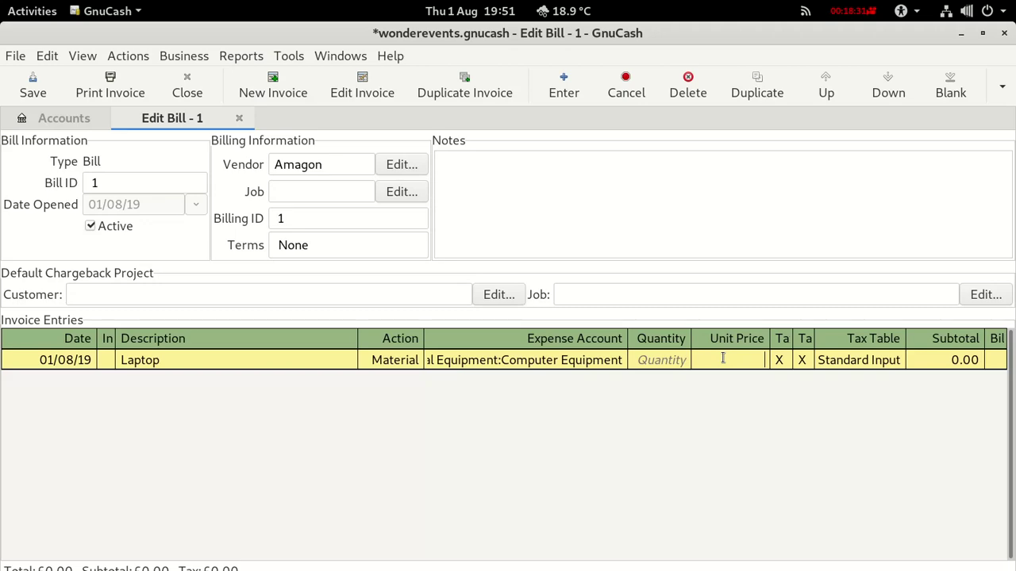
key(alt+Tab)
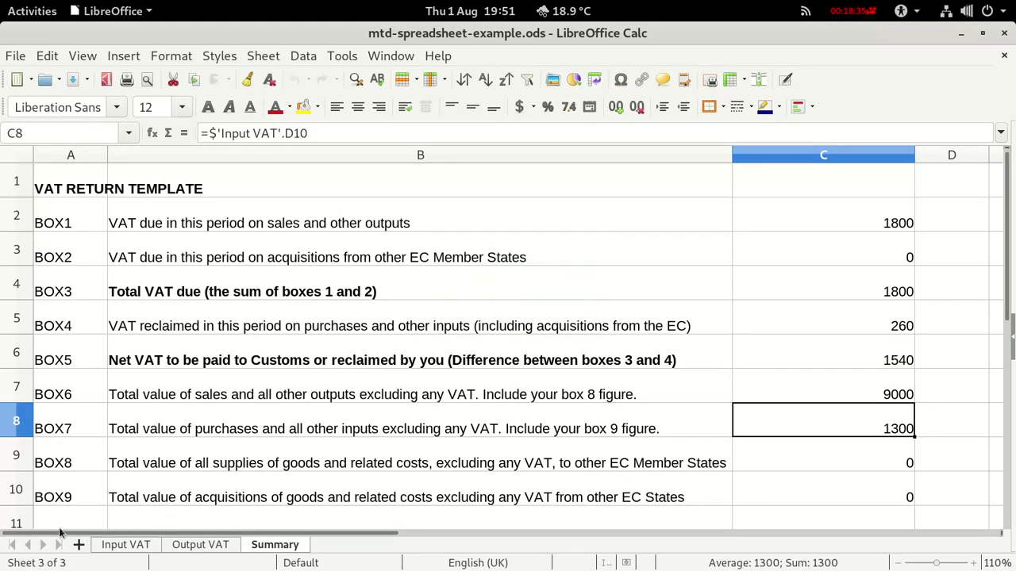
Check the Laptop figures on the Input VAT sheet (800 net, 960 gross), then return to GnuCash.
click(107, 547)
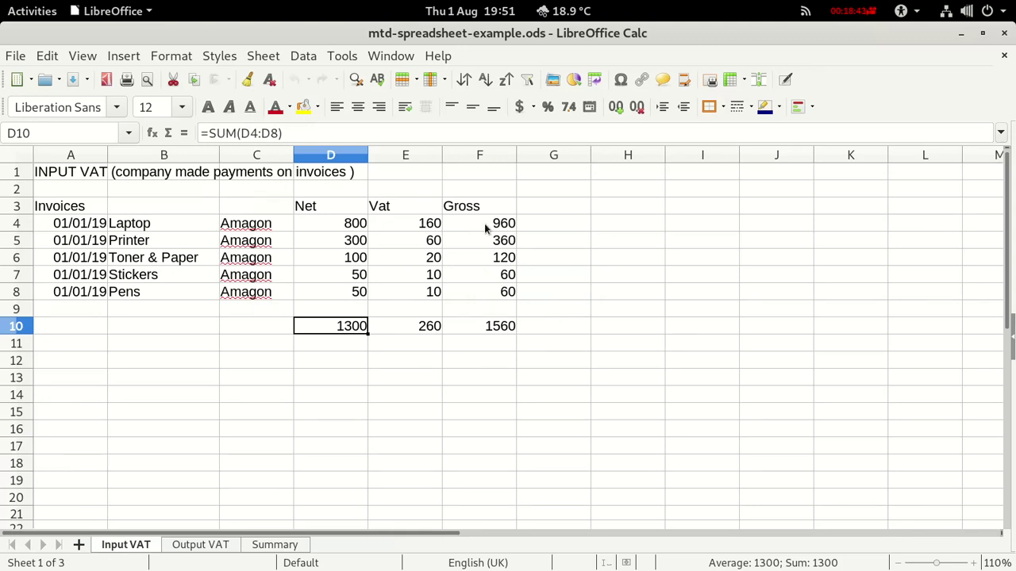
key(alt+Tab)
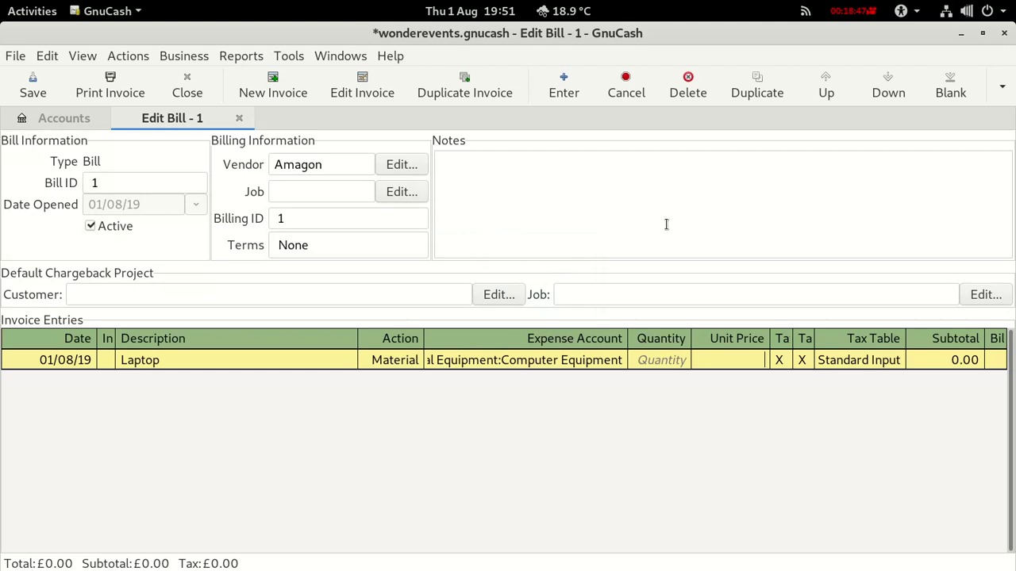
Record the Laptop unit price as 960.00 and review the printable invoice preview.
text(960)
key(Return)
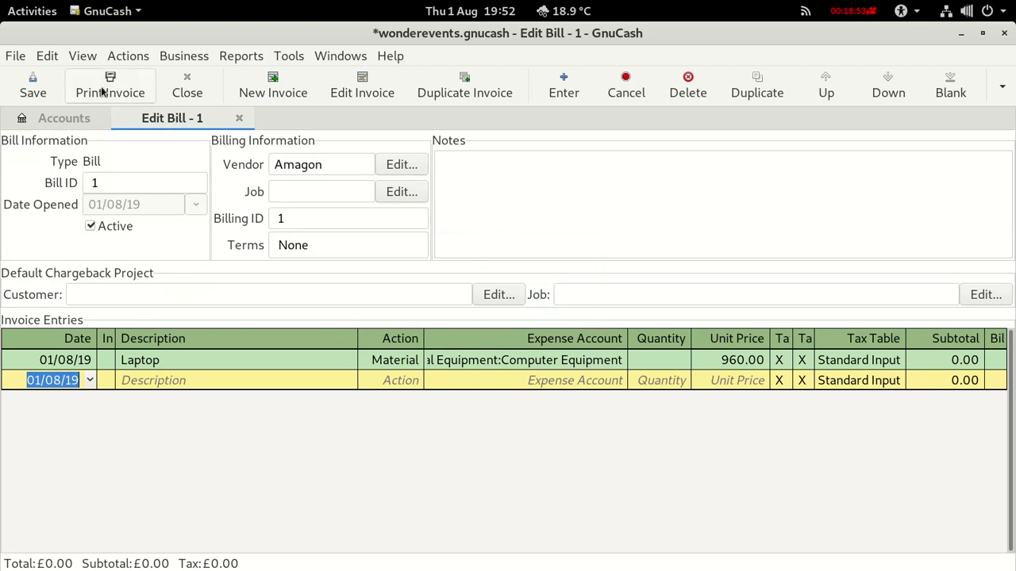
click(102, 92)
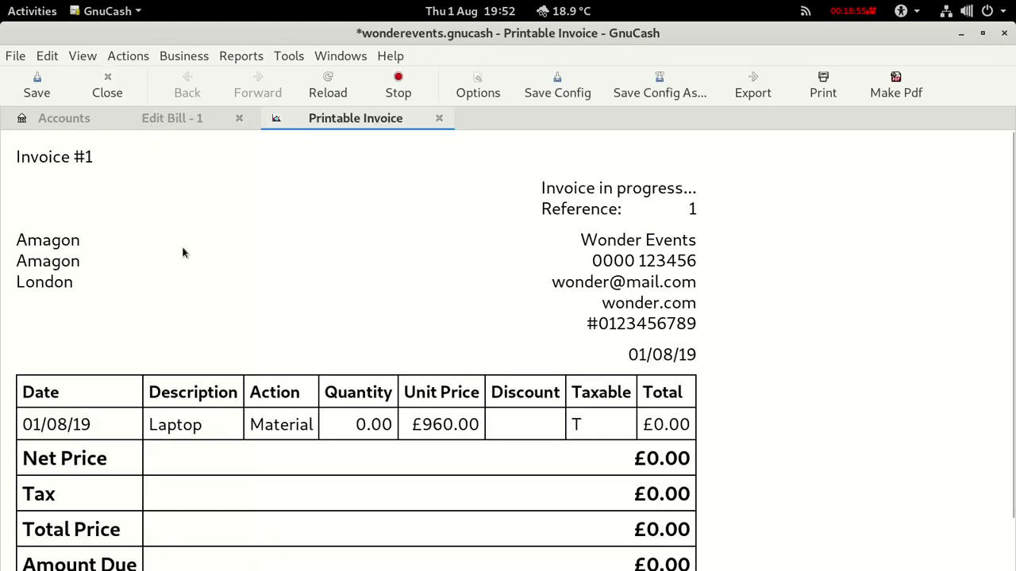
scroll(362, 409, down, 2)
scroll(362, 409, up, 2)
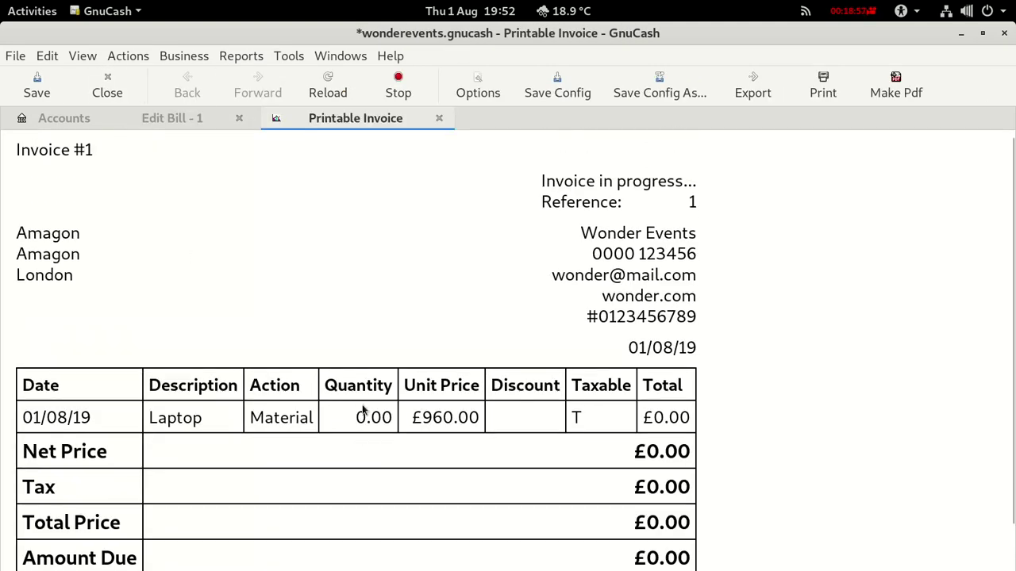
click(439, 119)
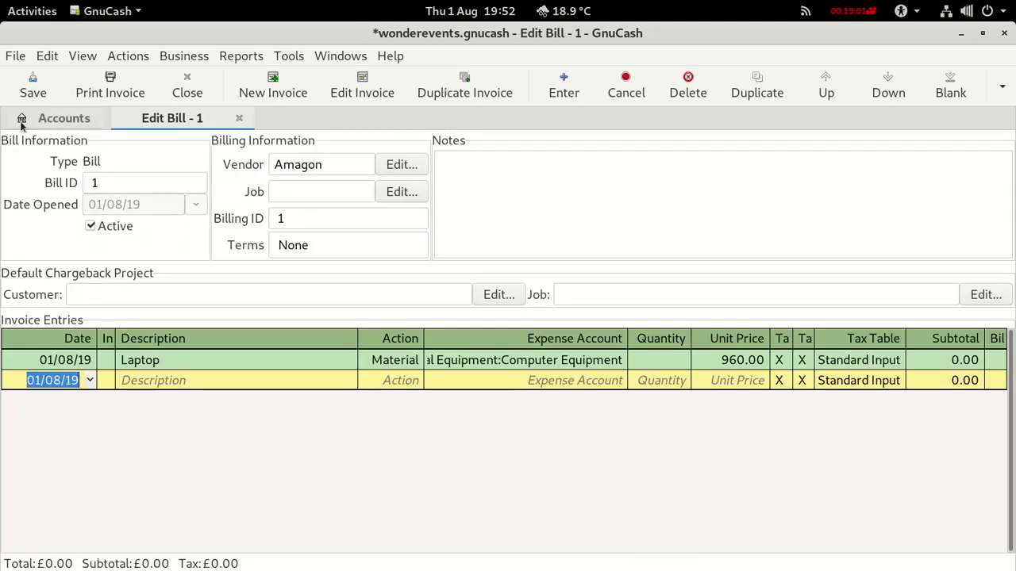
Save the book and add a Printer line as Material charged to Computer Equipment.
click(35, 86)
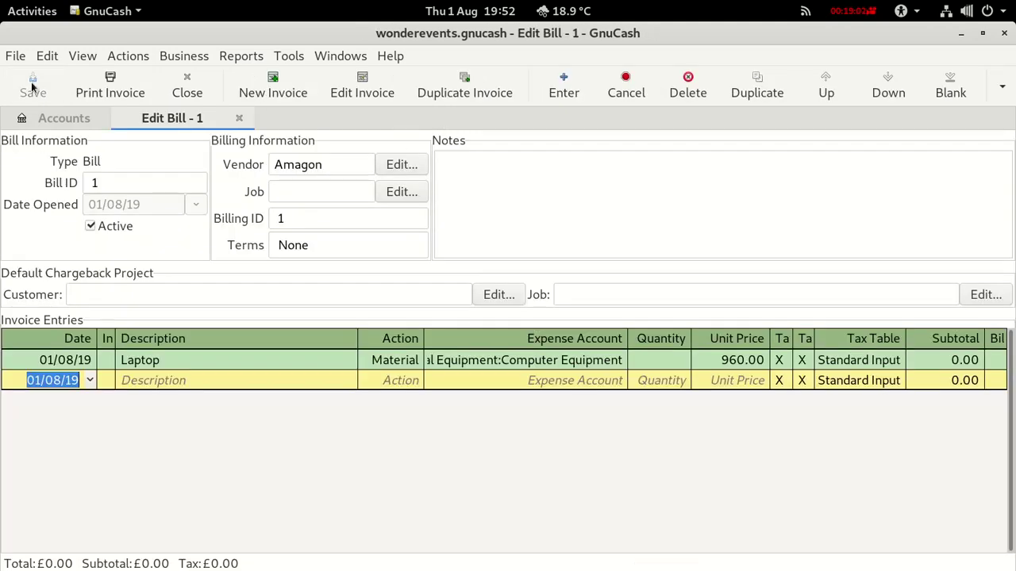
click(161, 381)
text(Pr)
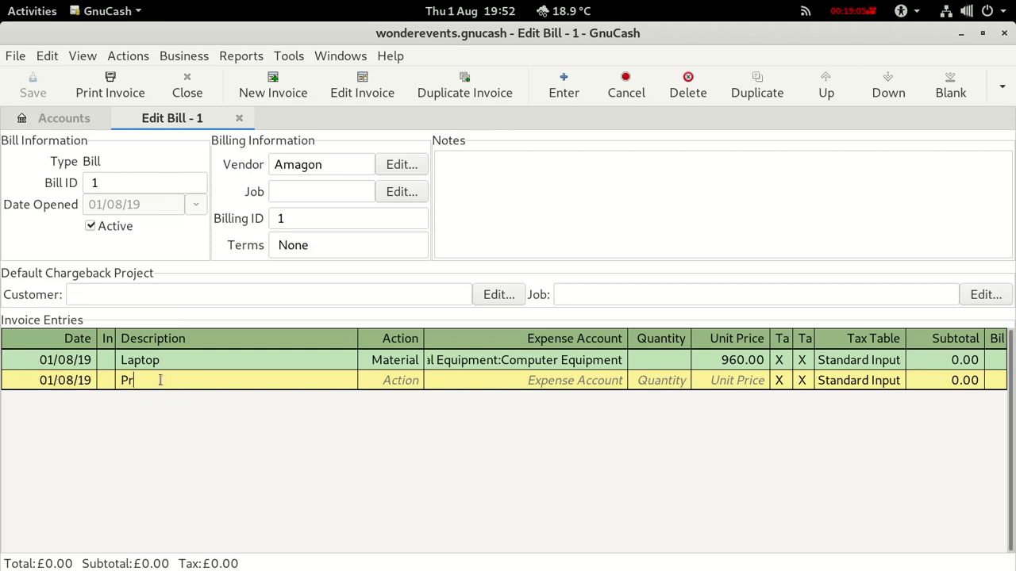
text(inter)
click(380, 381)
click(416, 382)
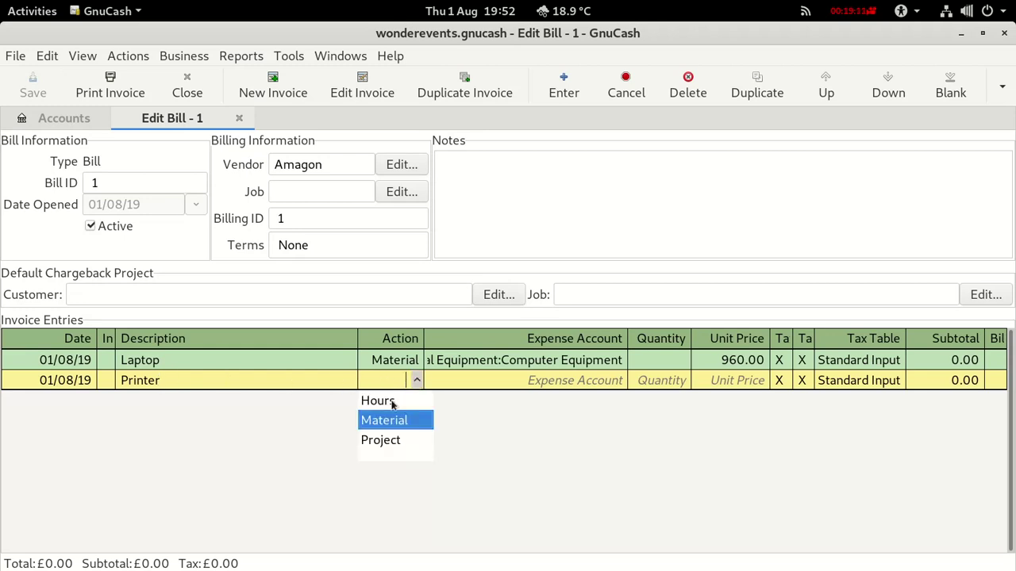
click(389, 418)
click(445, 384)
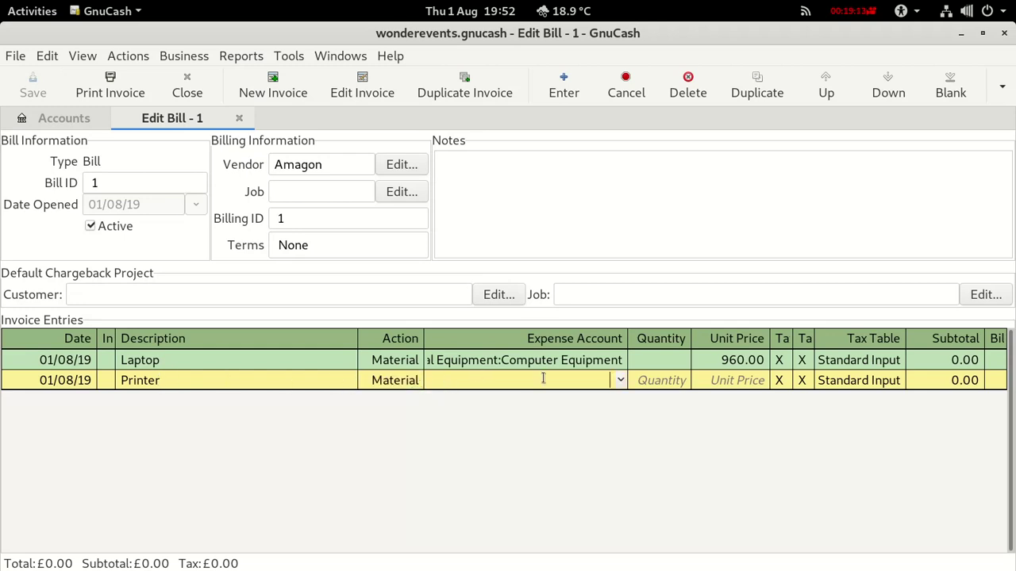
click(620, 382)
click(576, 404)
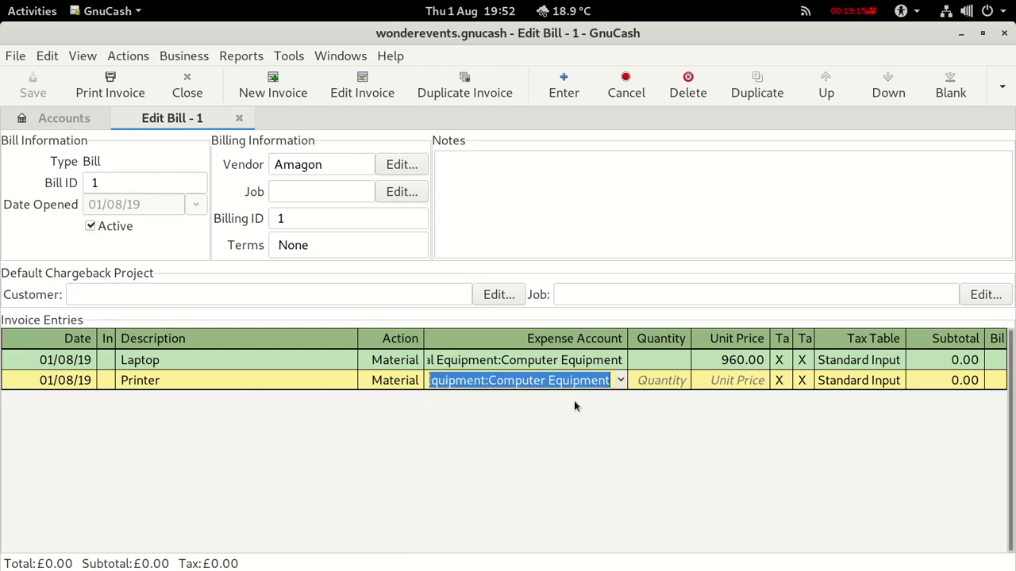
Give both the Laptop and Printer lines a quantity of 1.
click(712, 382)
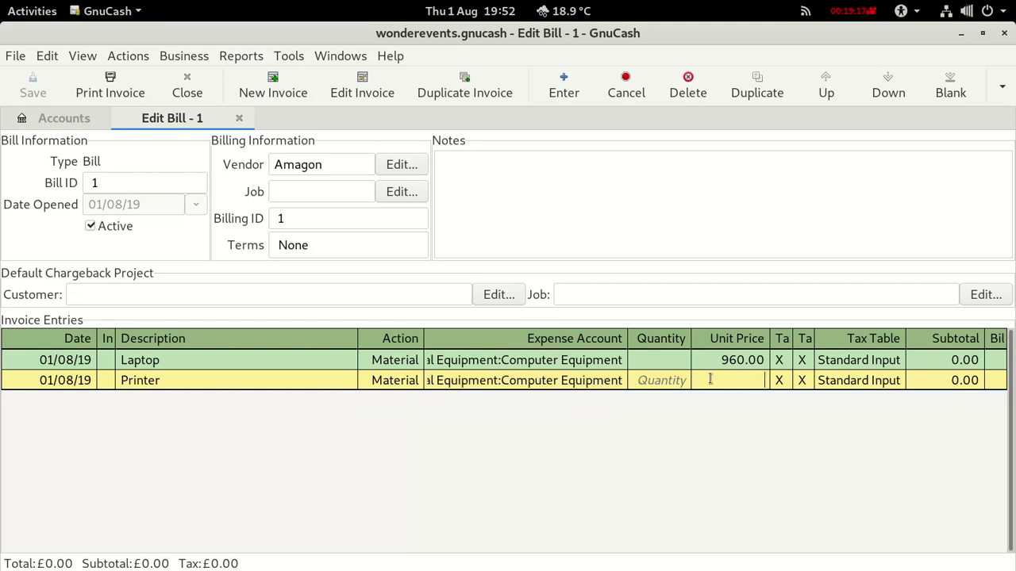
text(1)
key(BackSpace)
click(669, 359)
text(1)
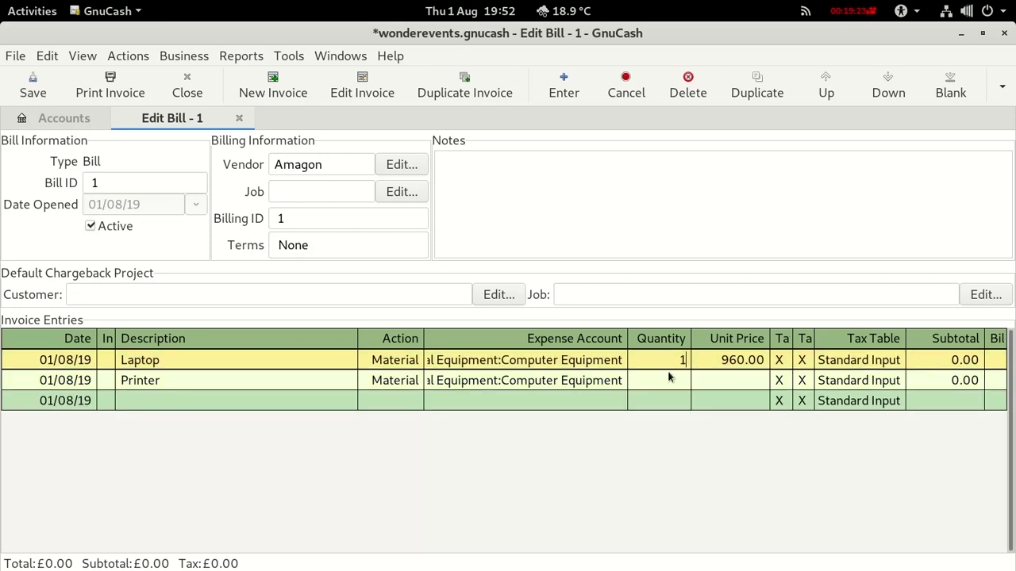
click(672, 381)
text(1)
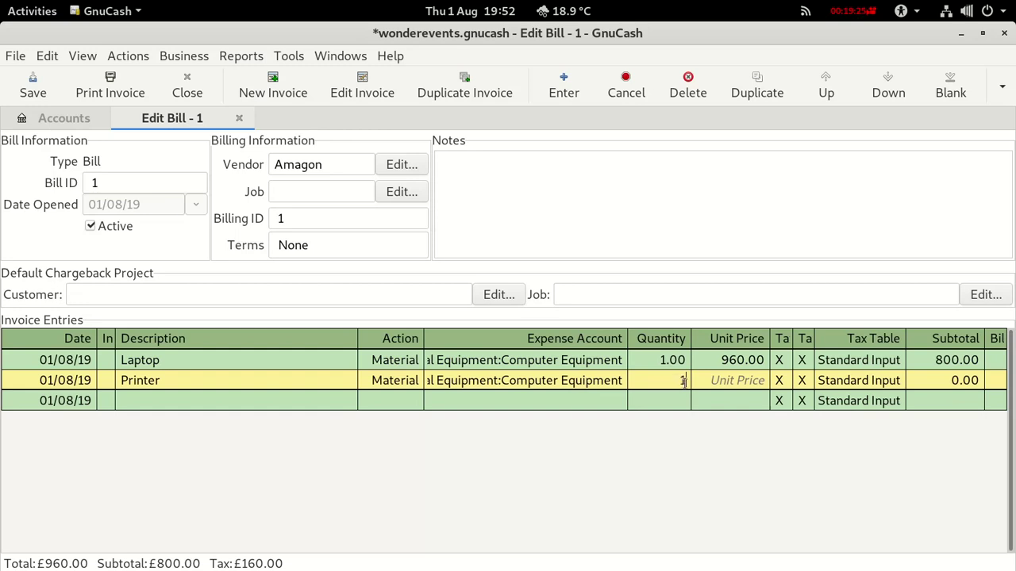
click(745, 381)
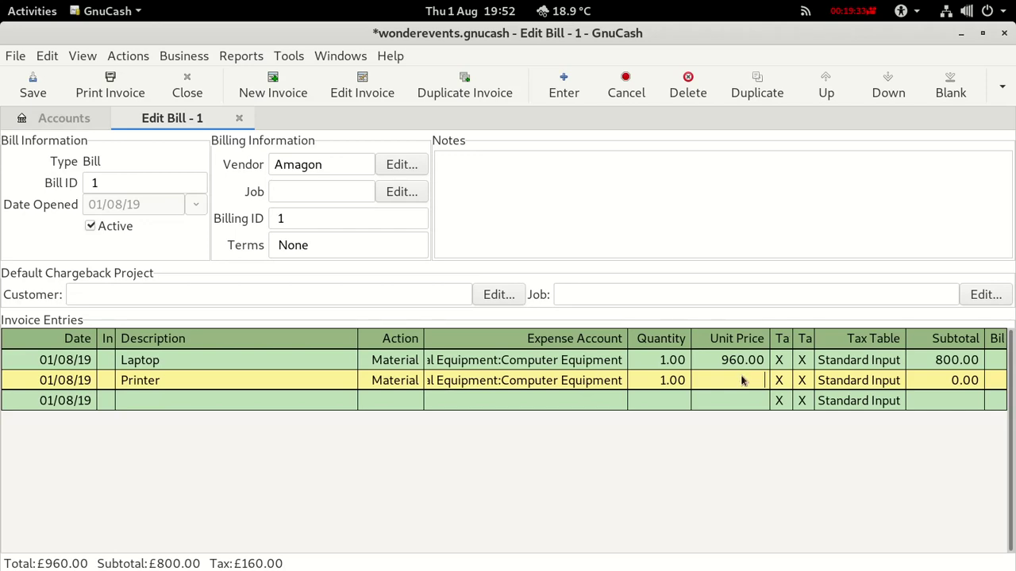
Price the Printer line at 360.00 after checking the VAT spreadsheet.
key(alt+Tab)
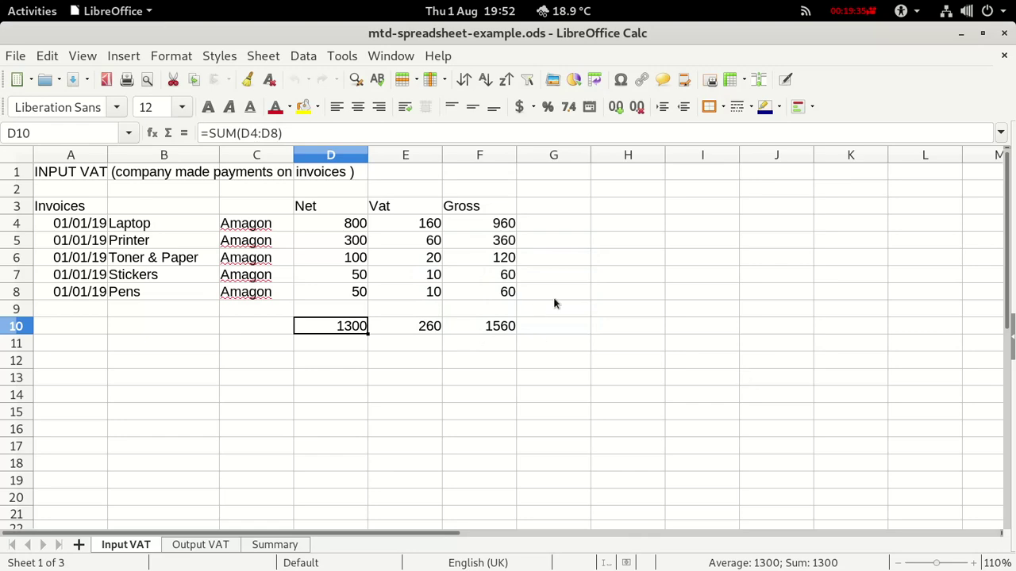
key(alt+Tab)
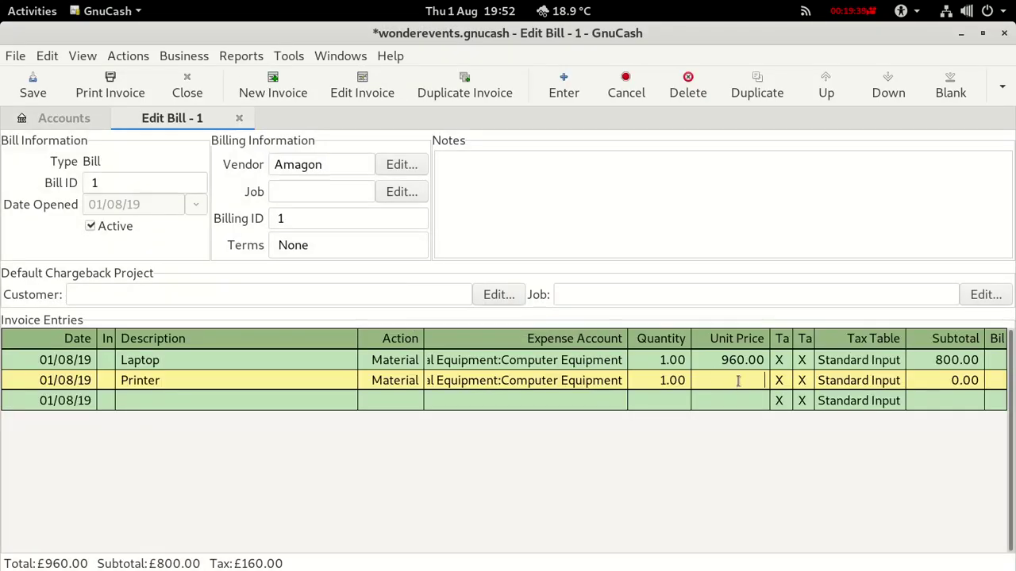
text(360)
key(Return)
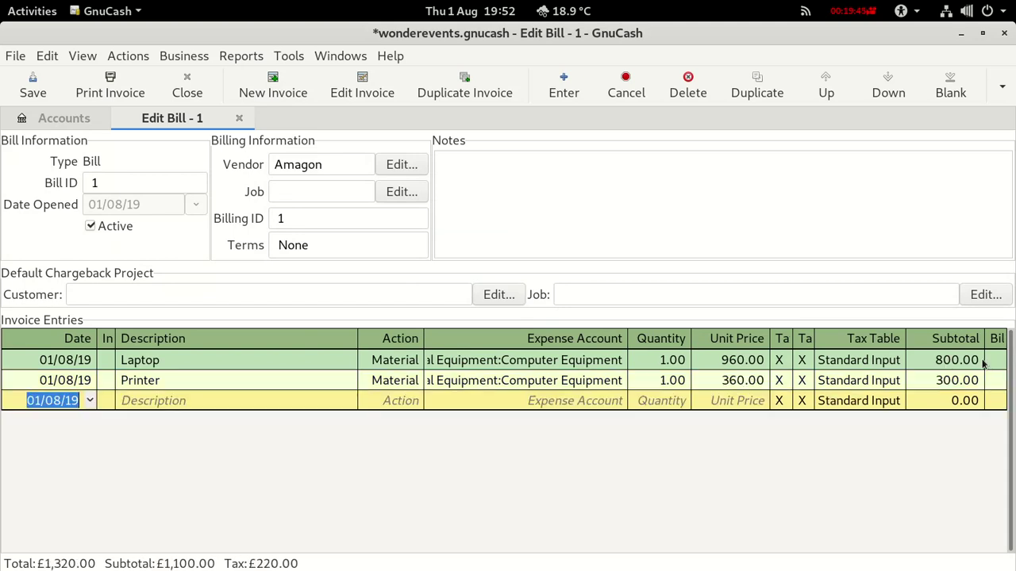
Preview bill 1 as a printable invoice: net £1,100, tax £220, total £1,320.
key(alt+Tab)
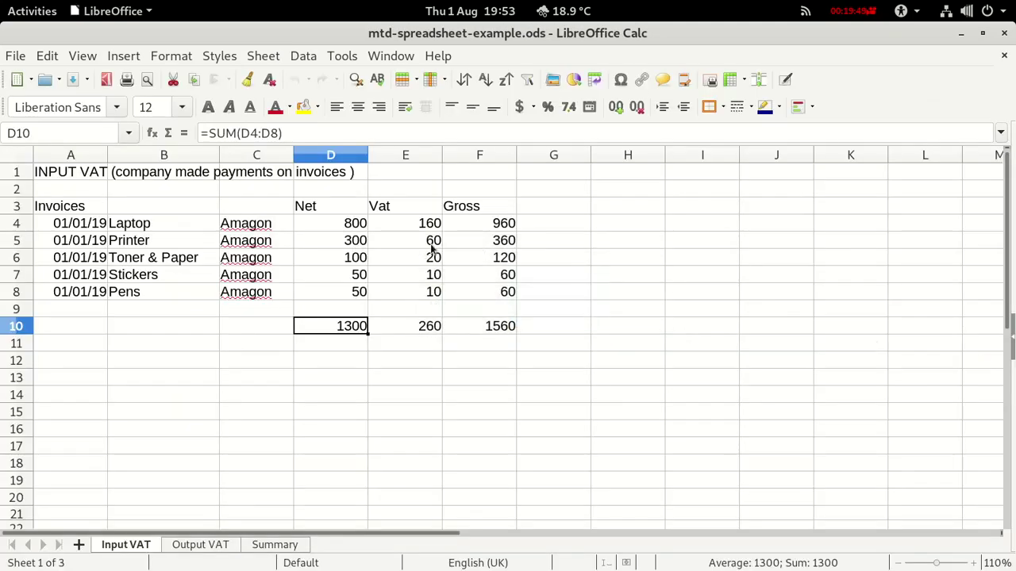
key(alt+Tab)
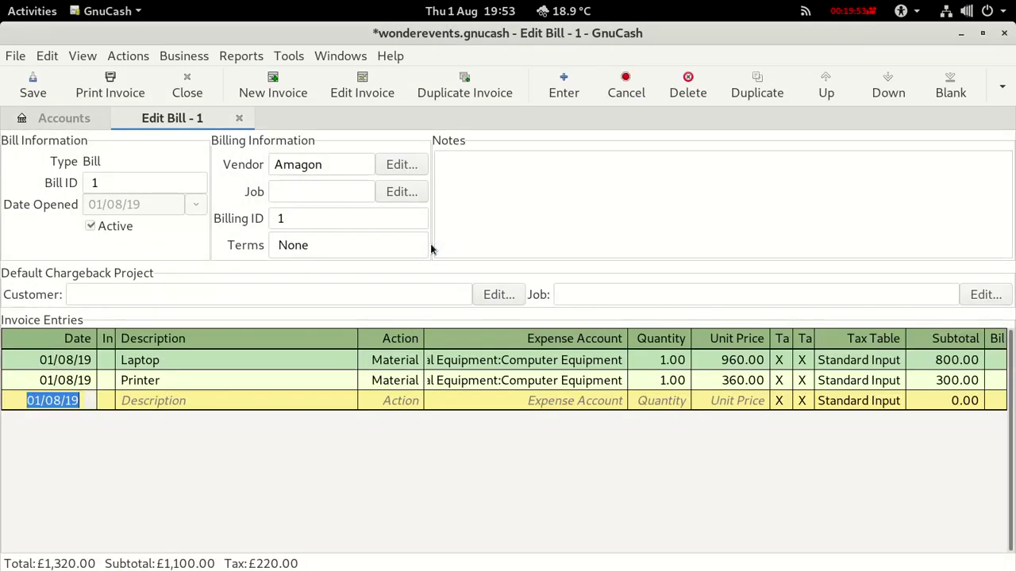
click(17, 360)
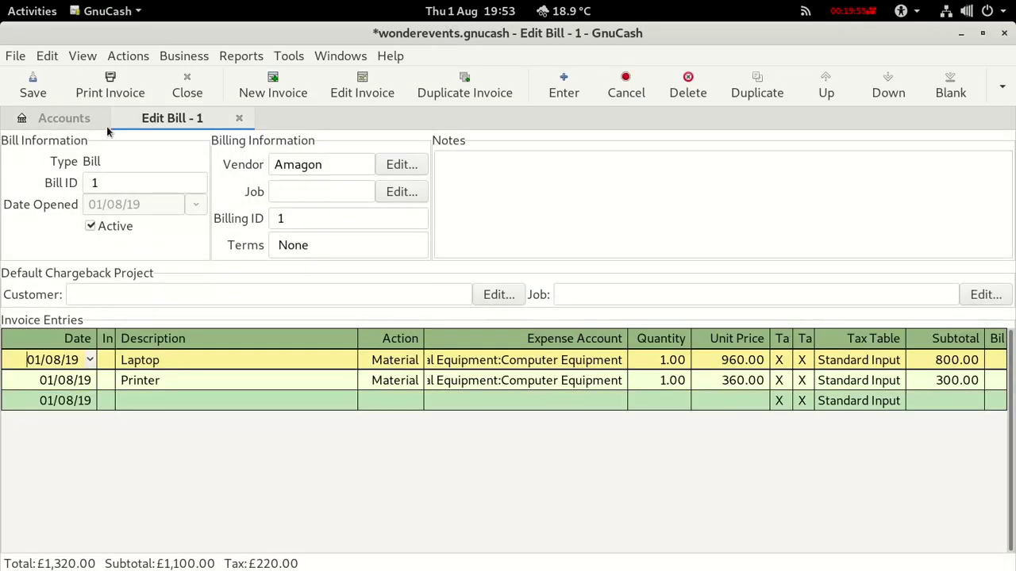
click(111, 92)
scroll(311, 342, down, 2)
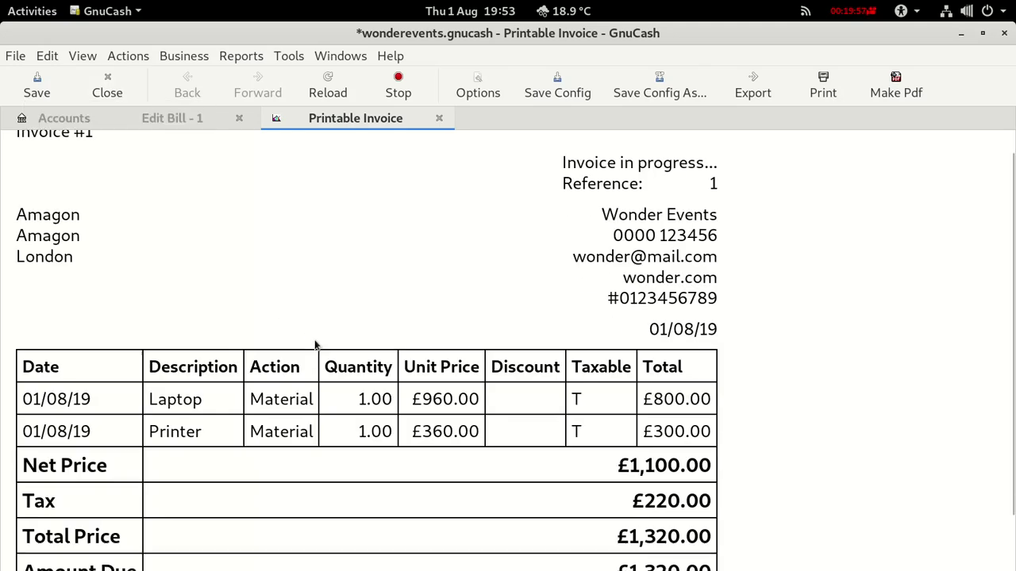
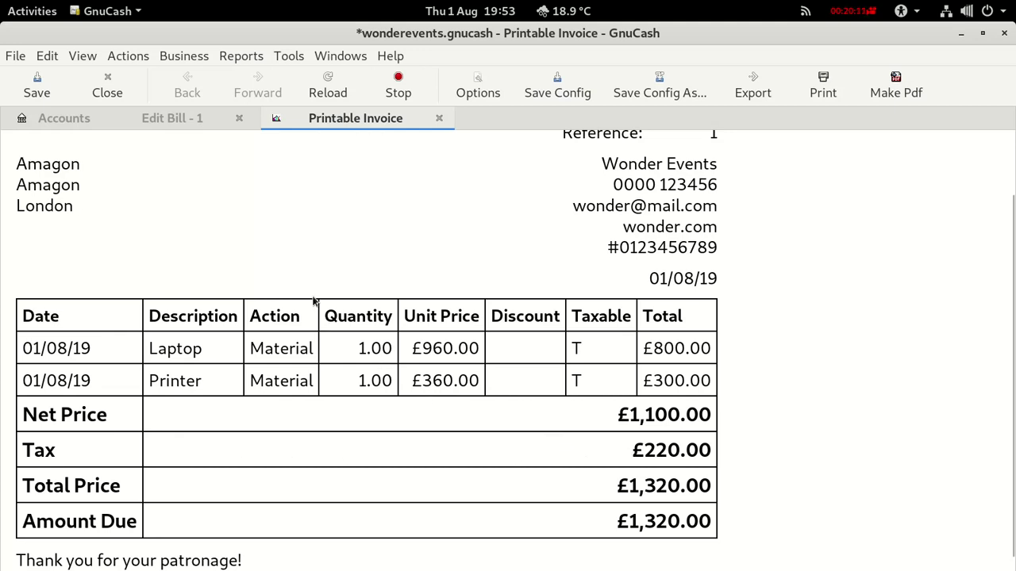
Add a 'Toner and paper' Material line charged to Expenses:VAT Purchases:Office.
click(439, 119)
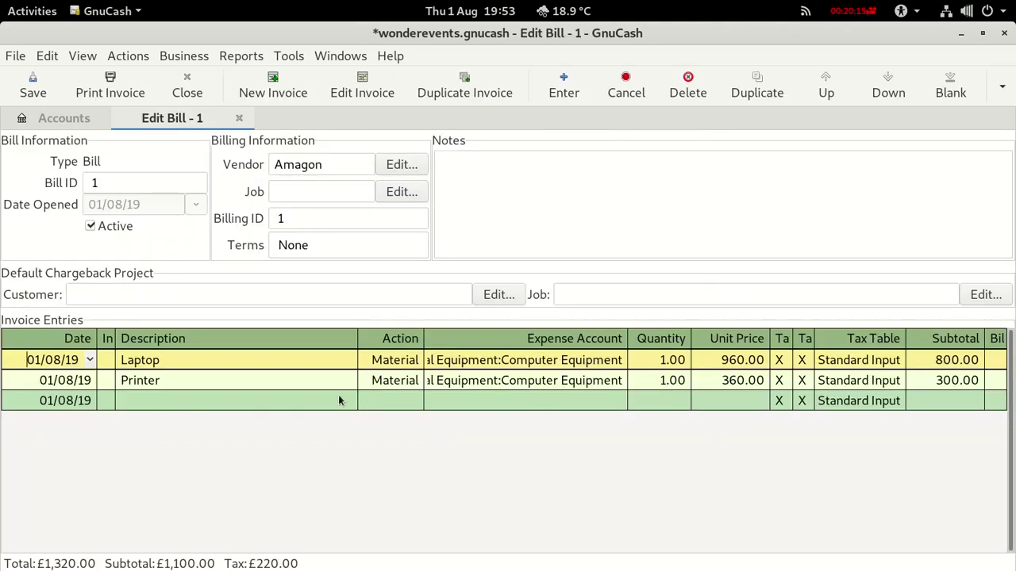
click(136, 400)
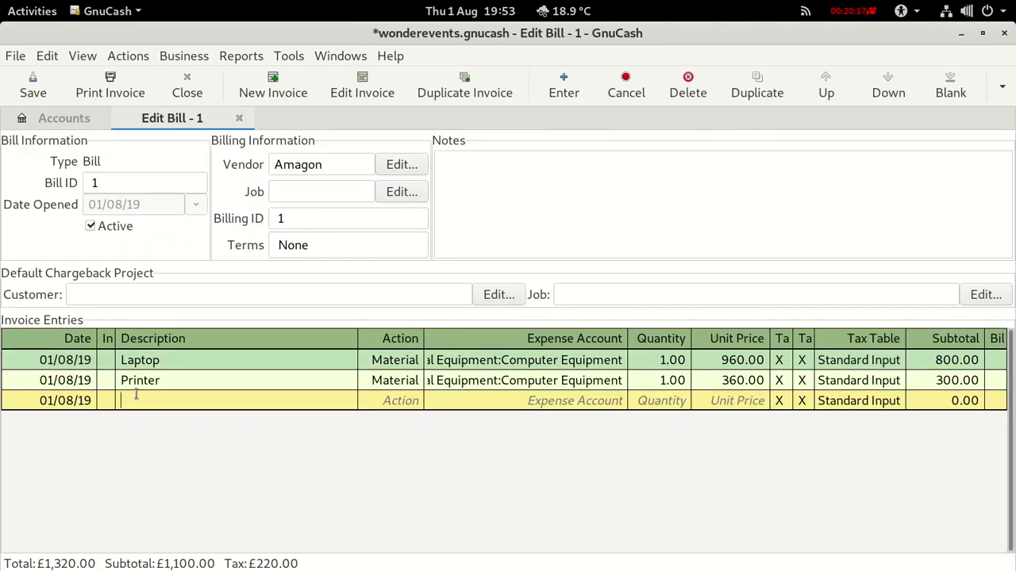
text(Toner and paper)
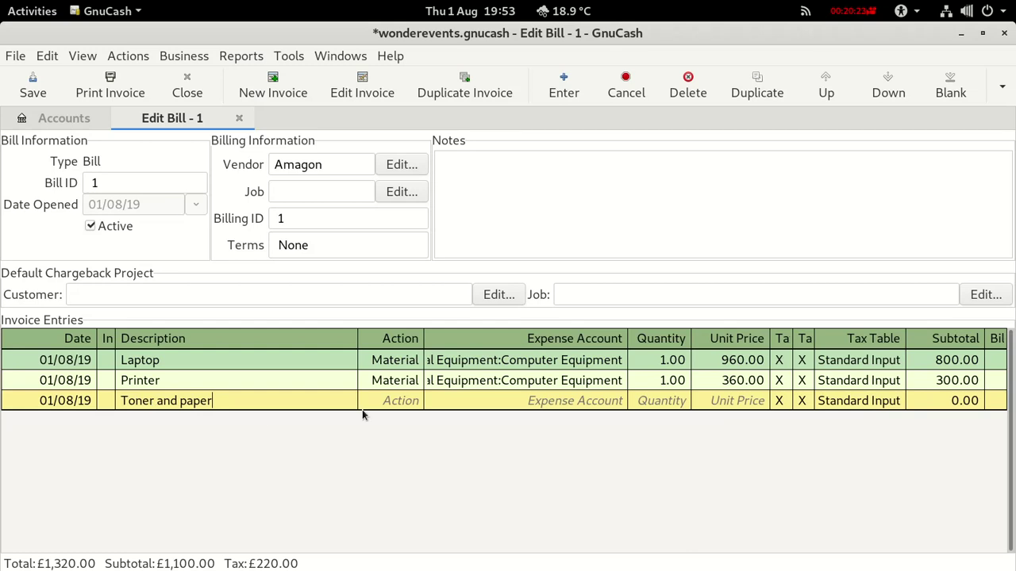
click(393, 402)
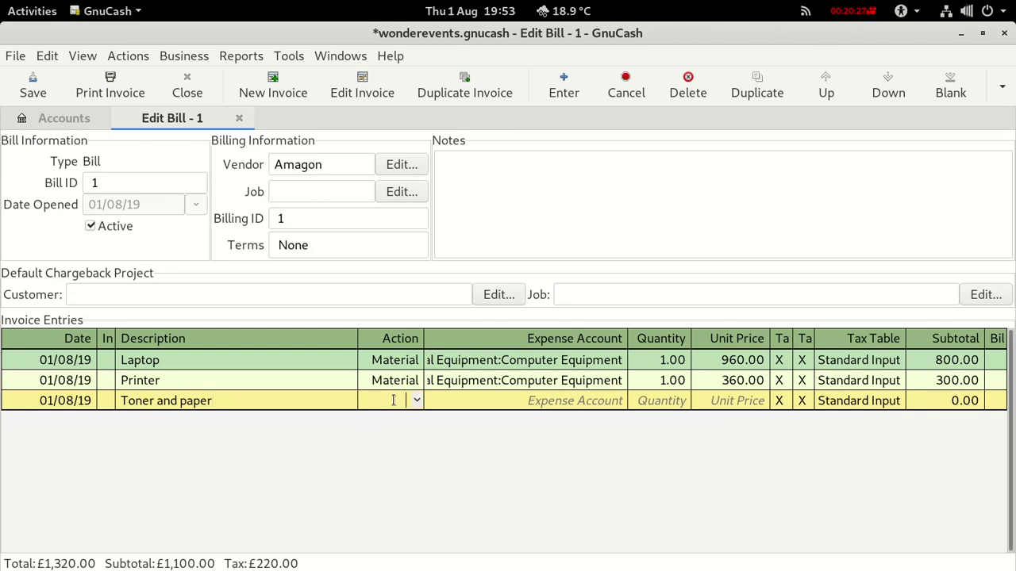
text(Material)
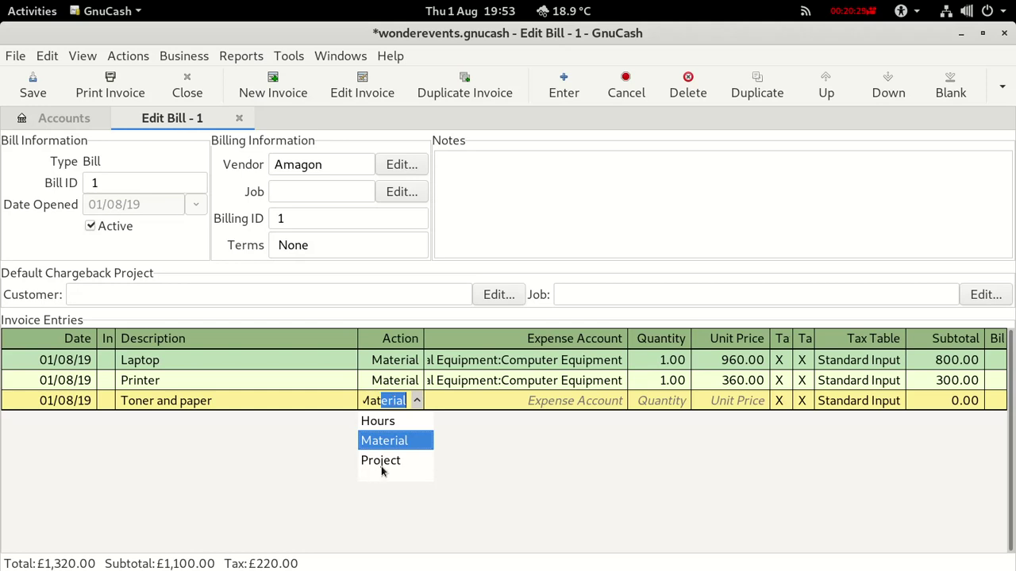
click(576, 403)
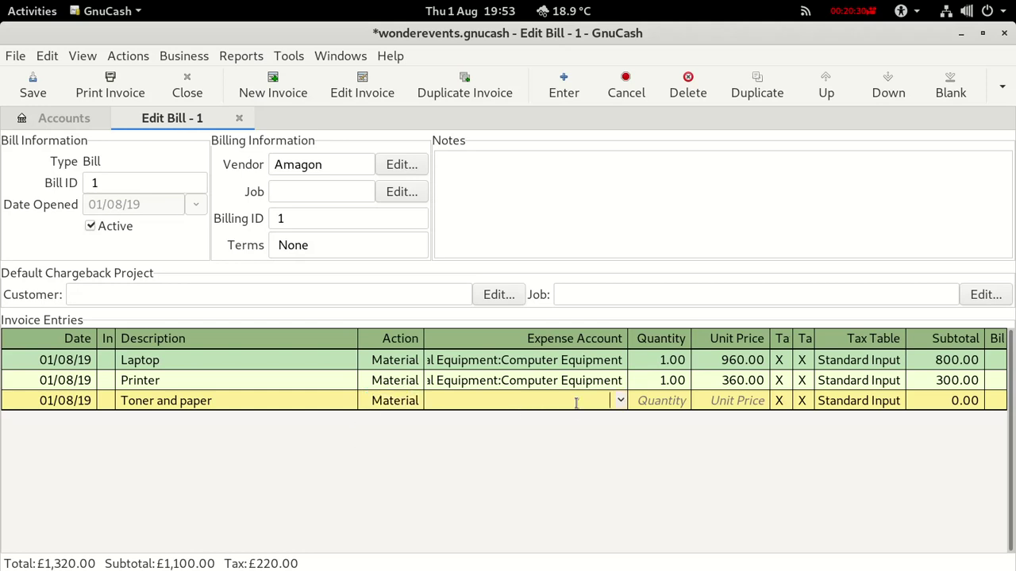
click(620, 400)
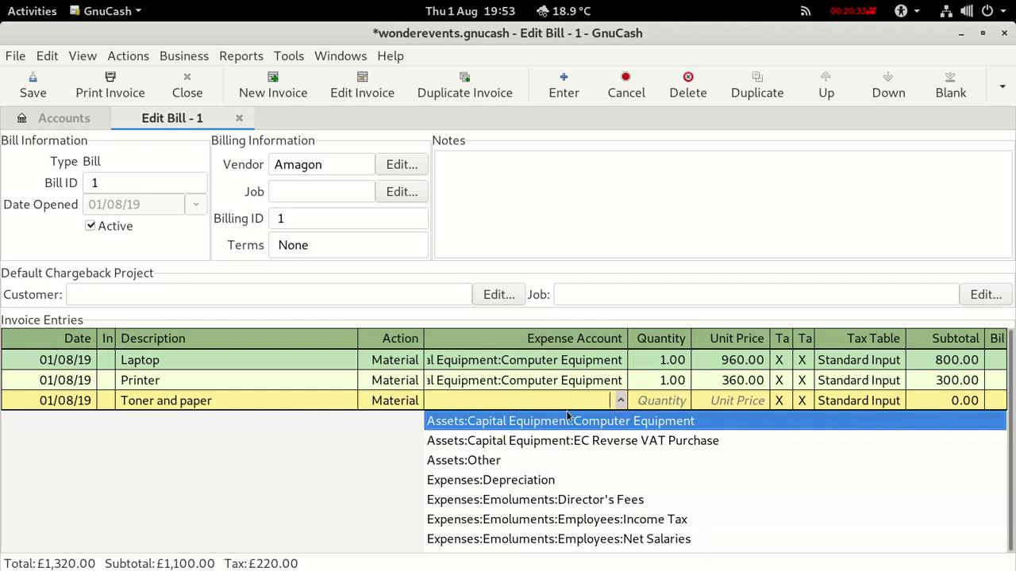
scroll(528, 433, down, 3)
scroll(522, 442, down, 1)
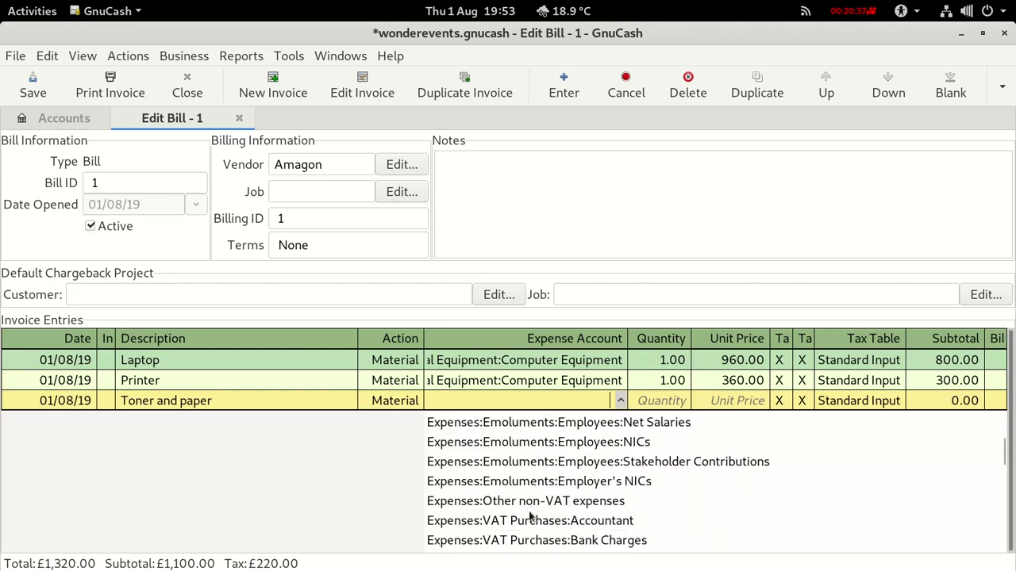
scroll(533, 500, down, 3)
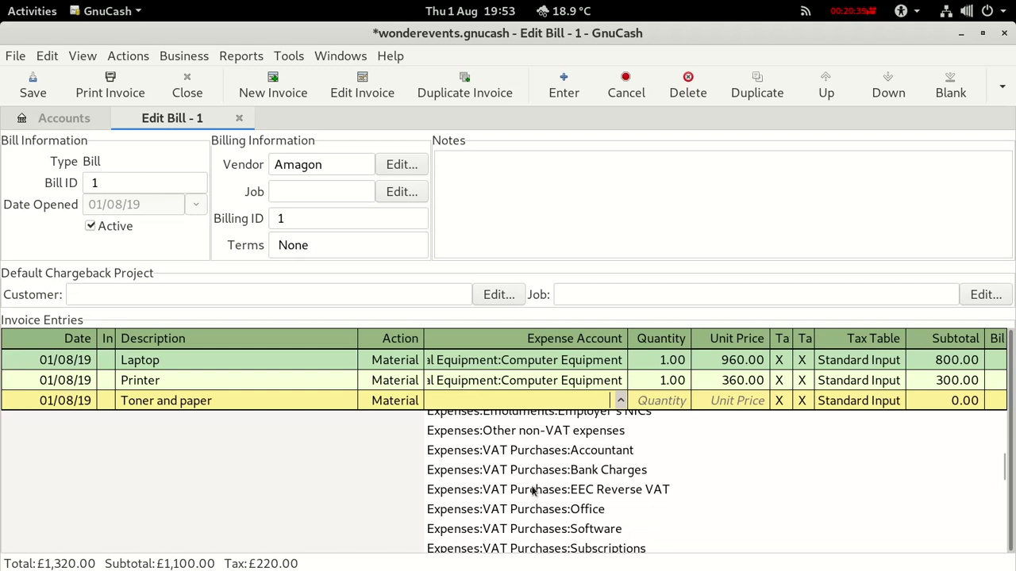
click(541, 509)
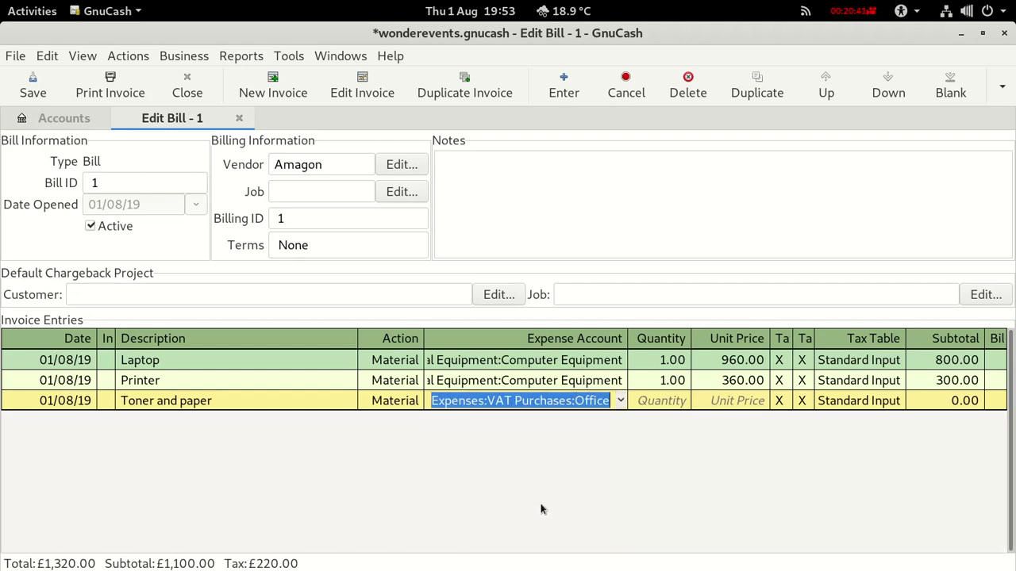
Give the Toner and paper line quantity 1 and unit price 120.00, then save.
click(666, 400)
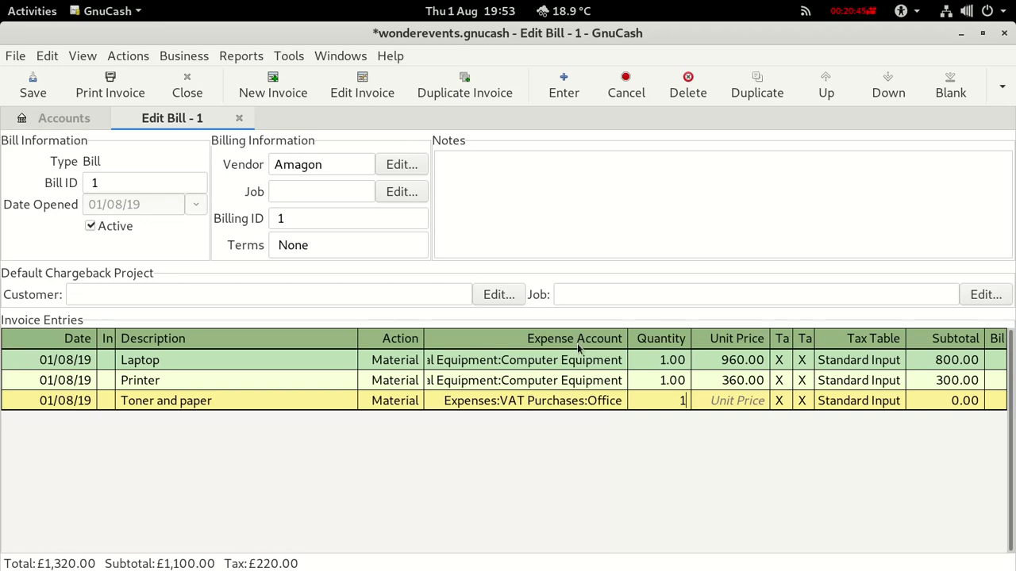
key(alt+Tab)
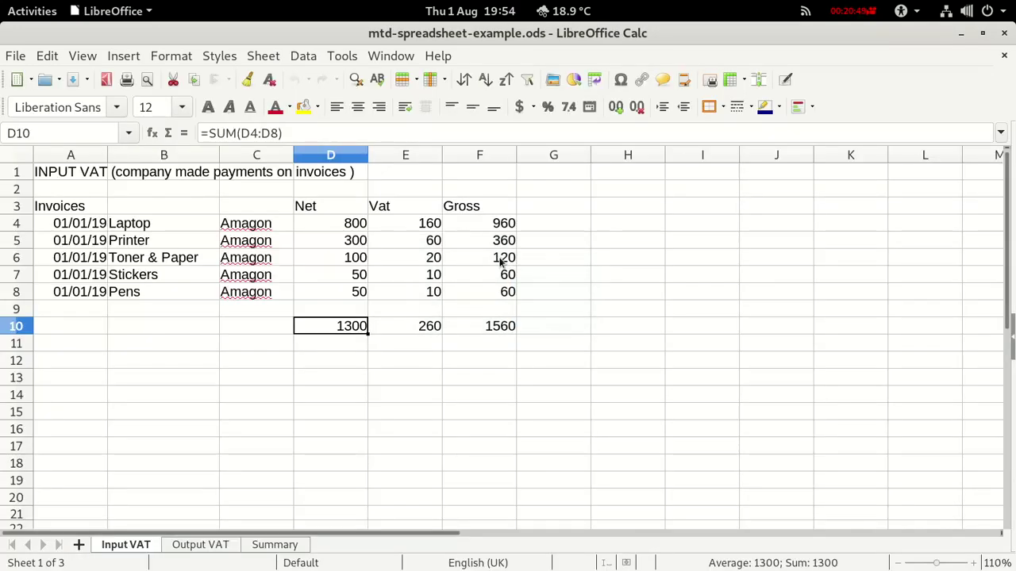
key(alt+Tab)
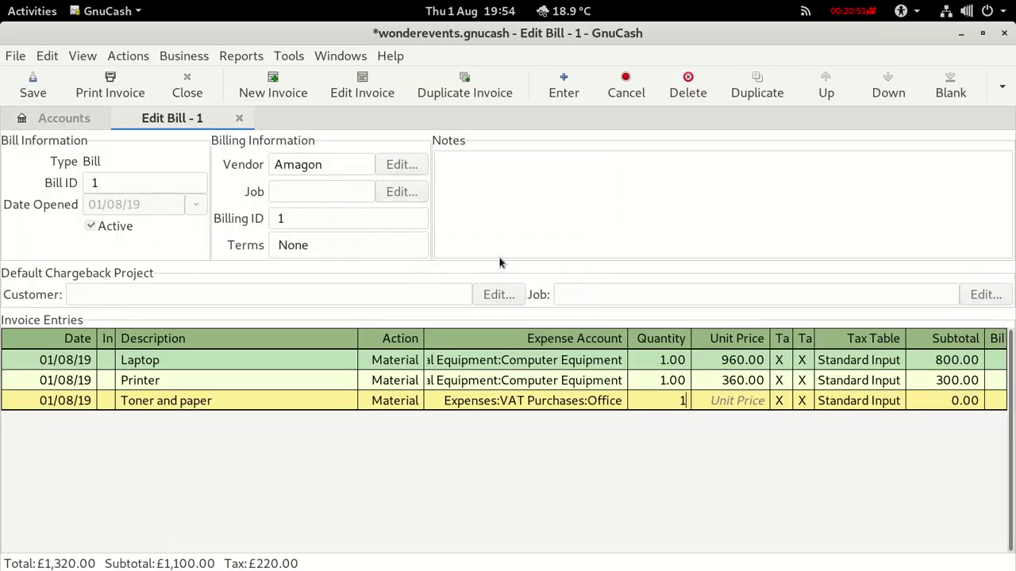
click(714, 399)
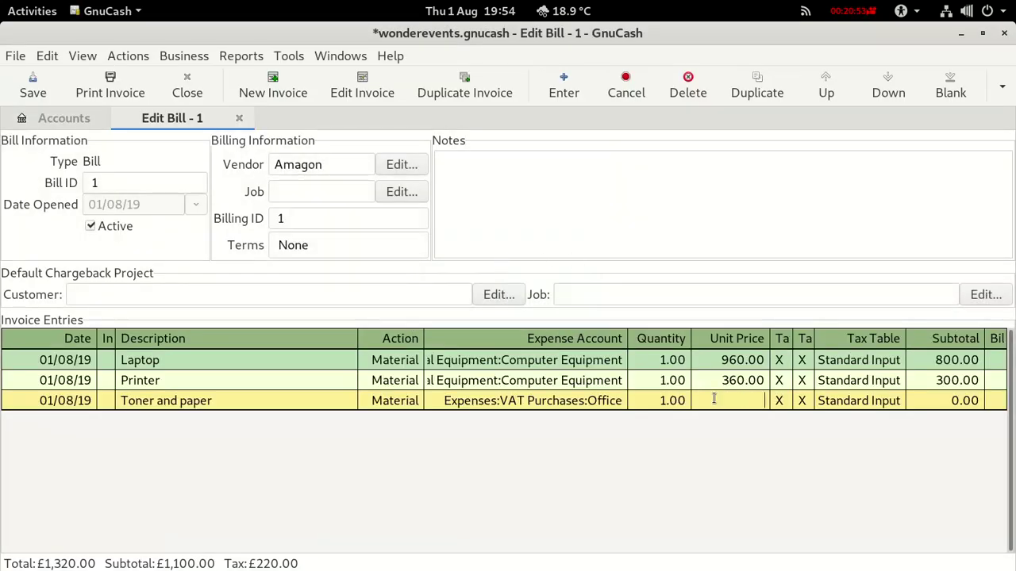
text(120)
key(Return)
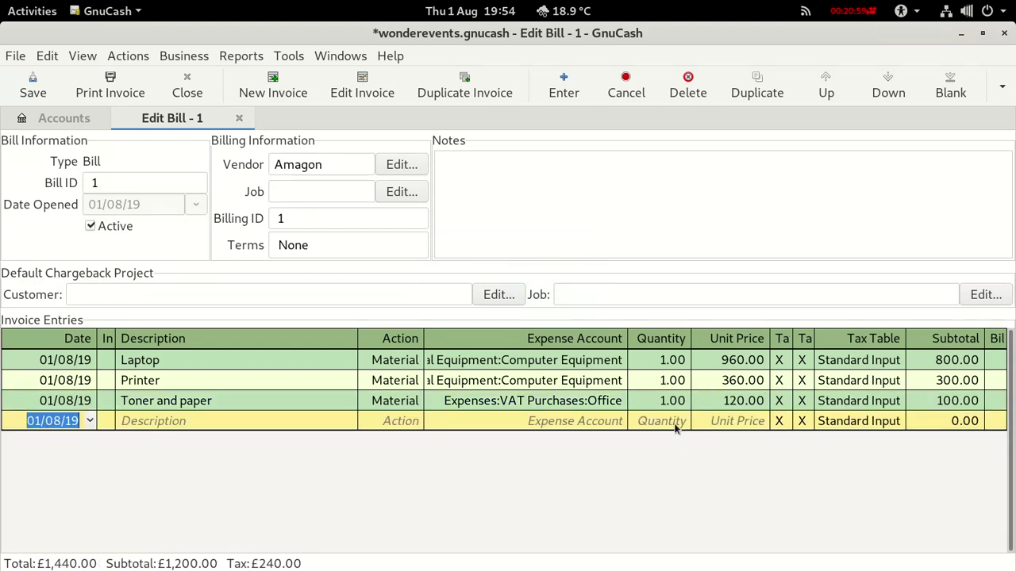
click(33, 87)
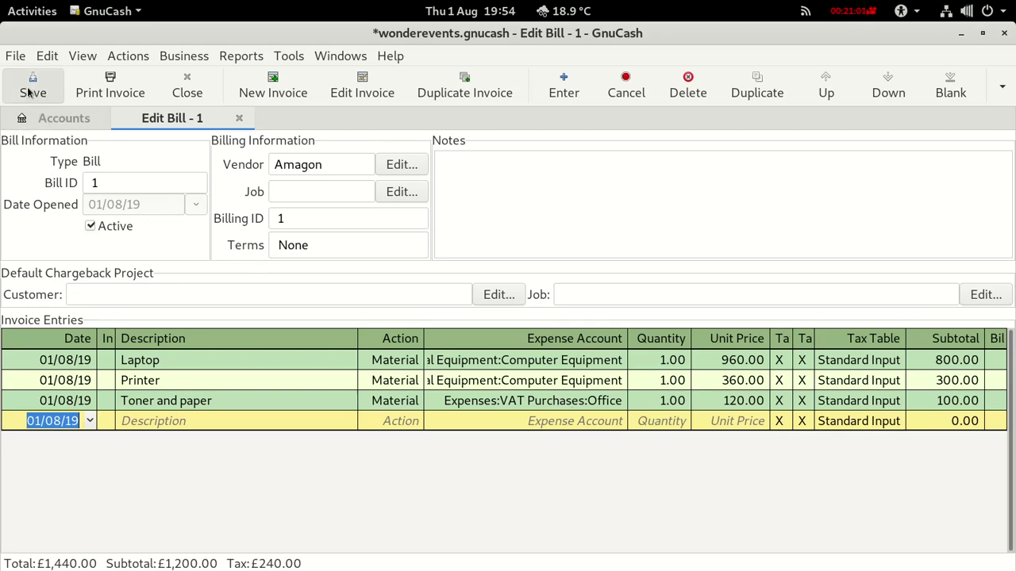
Post Amagon bill 1 to Accounts Payable described as 'Amagon Computer Order'.
click(1001, 85)
click(947, 117)
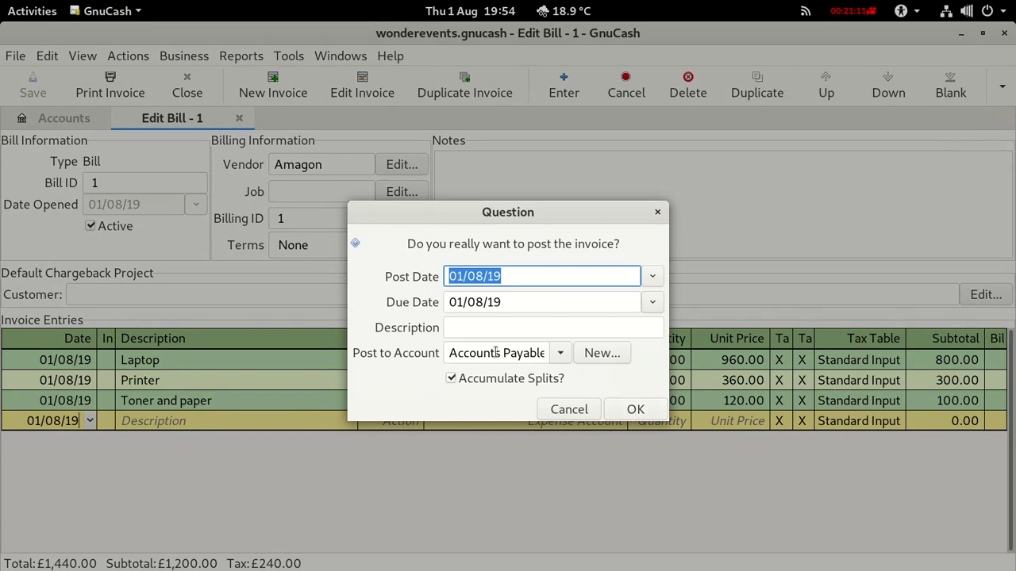
click(462, 328)
text(Amagon)
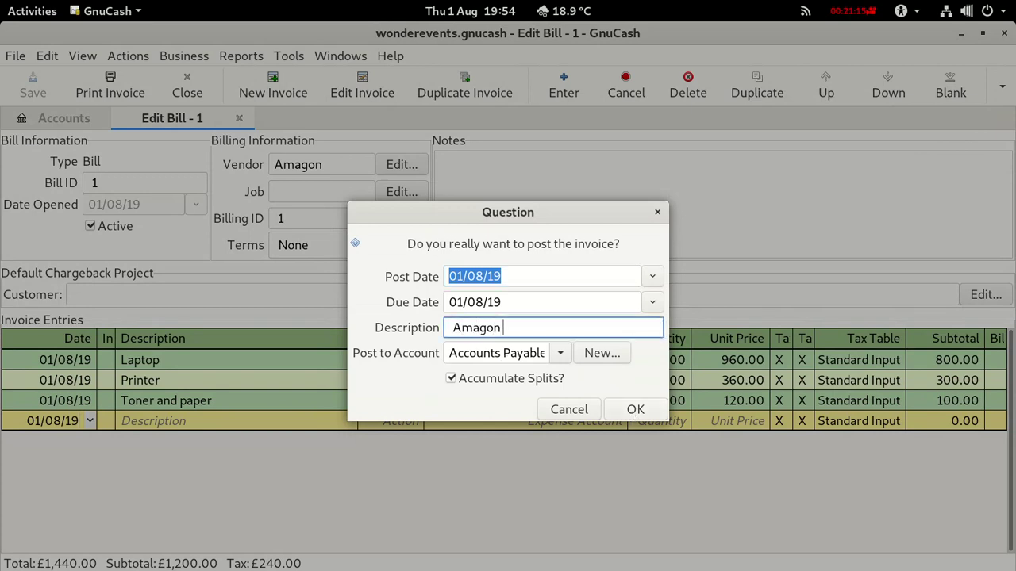
text( Computer Order)
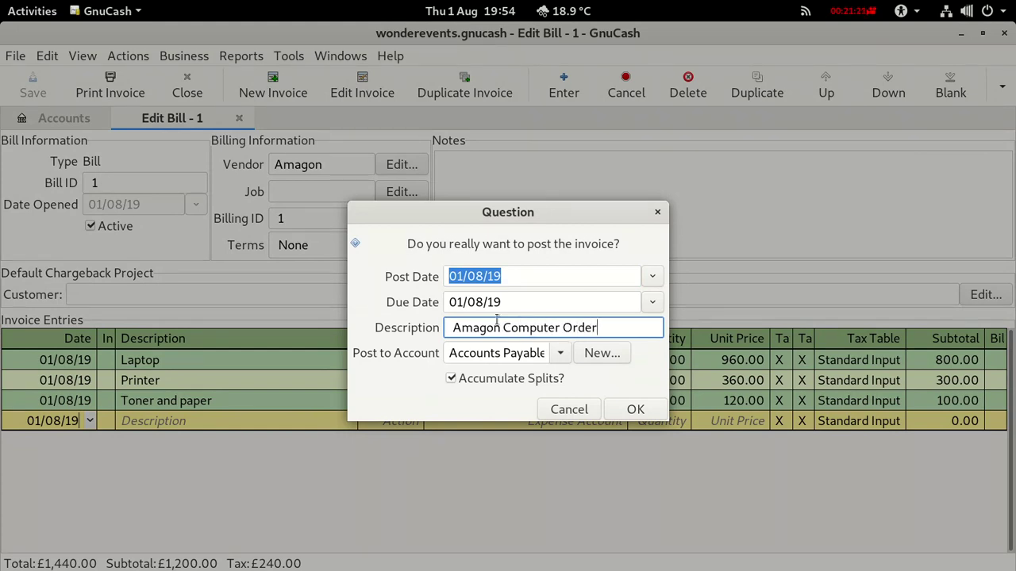
click(622, 412)
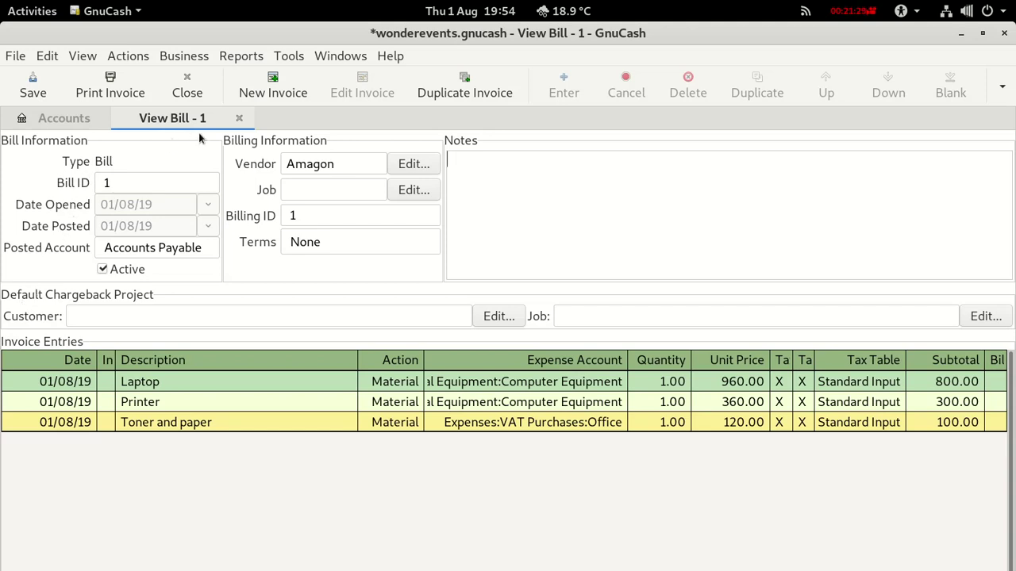
Save the book, close the posted bill and select Accounts Payable at £1,440.00.
click(50, 91)
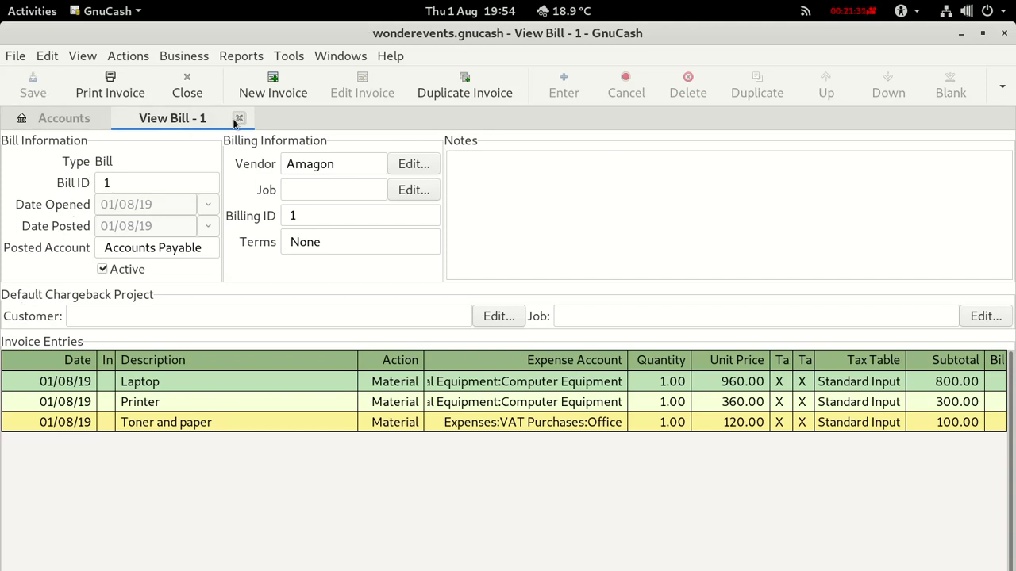
click(238, 118)
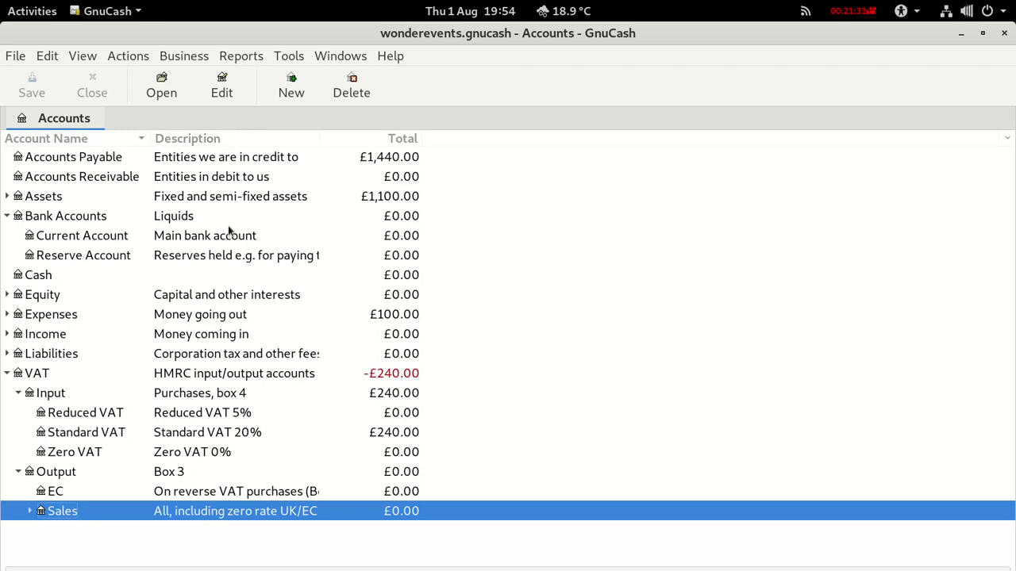
click(183, 163)
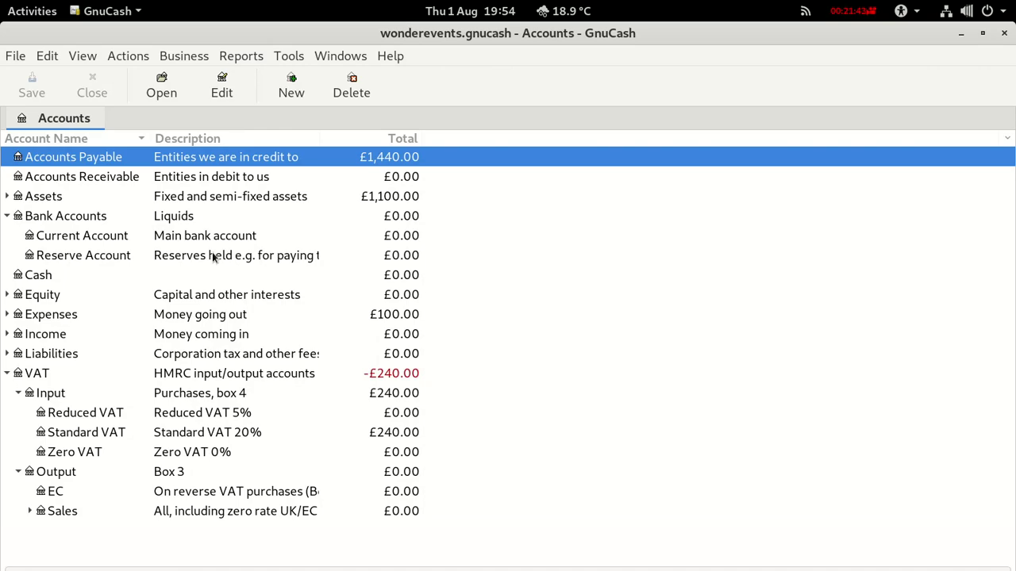
Compare the GnuCash account totals against the VAT spreadsheet in Calc.
key(super)
click(280, 235)
key(alt+Tab)
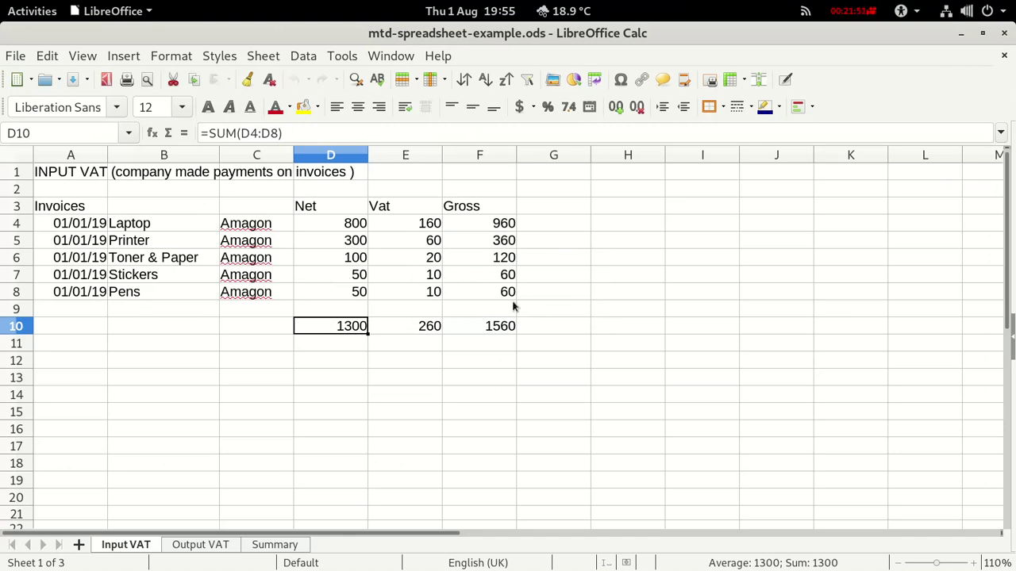
key(alt+Tab)
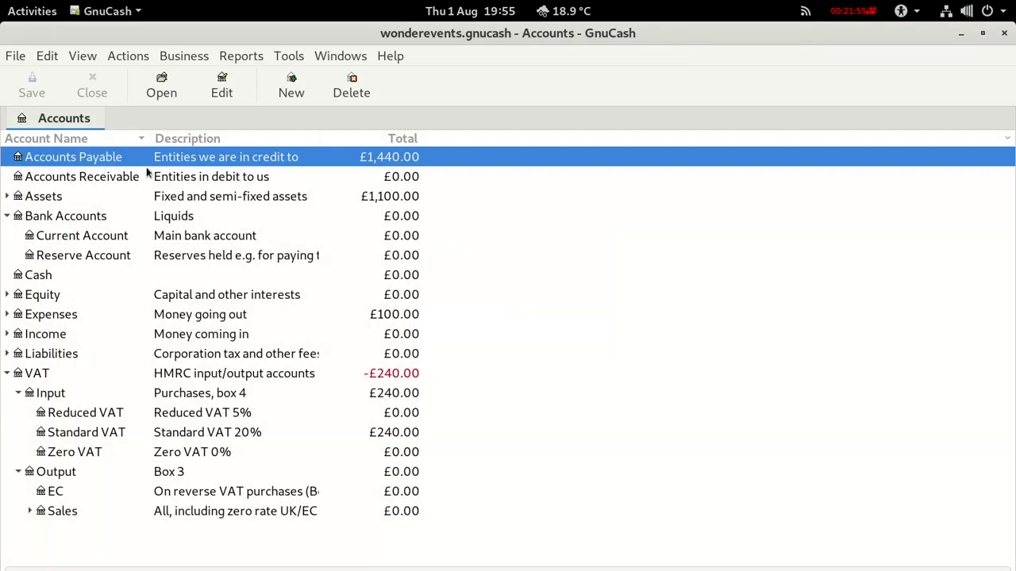
Create a new Amagon vendor bill with bill ID 2 and billing ID 2.
click(182, 55)
mouse_move(192, 97)
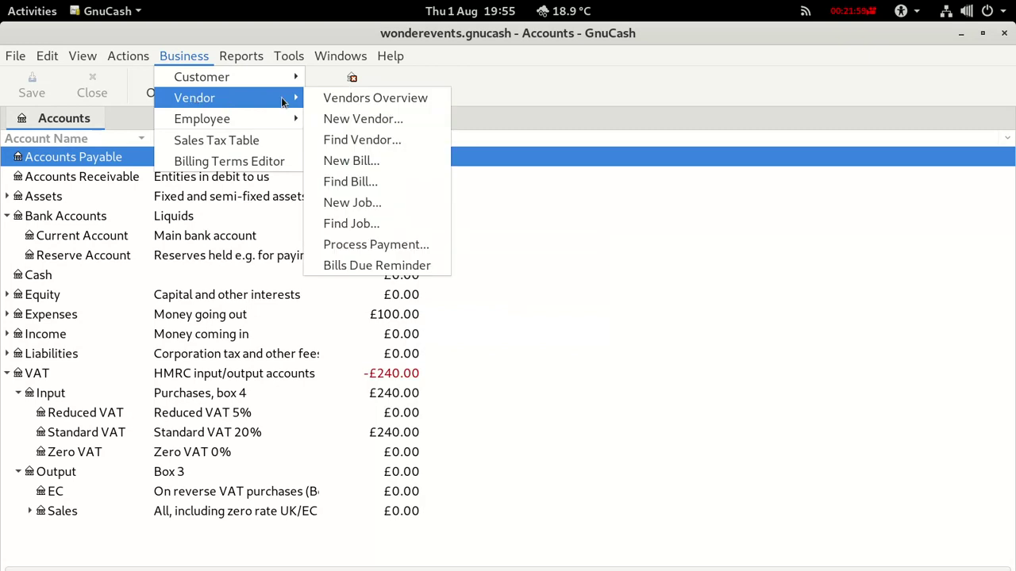
click(358, 161)
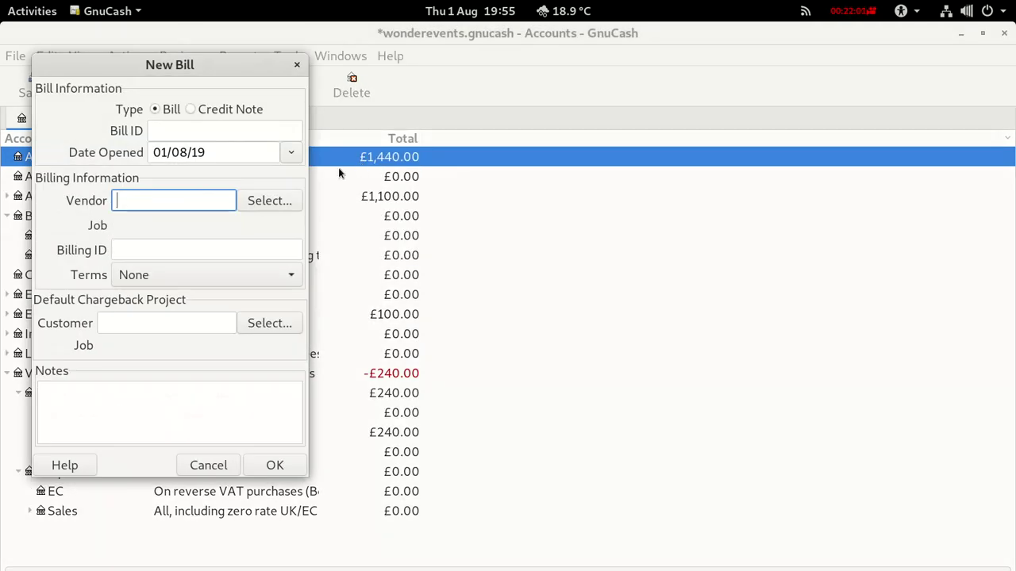
text(Amagon)
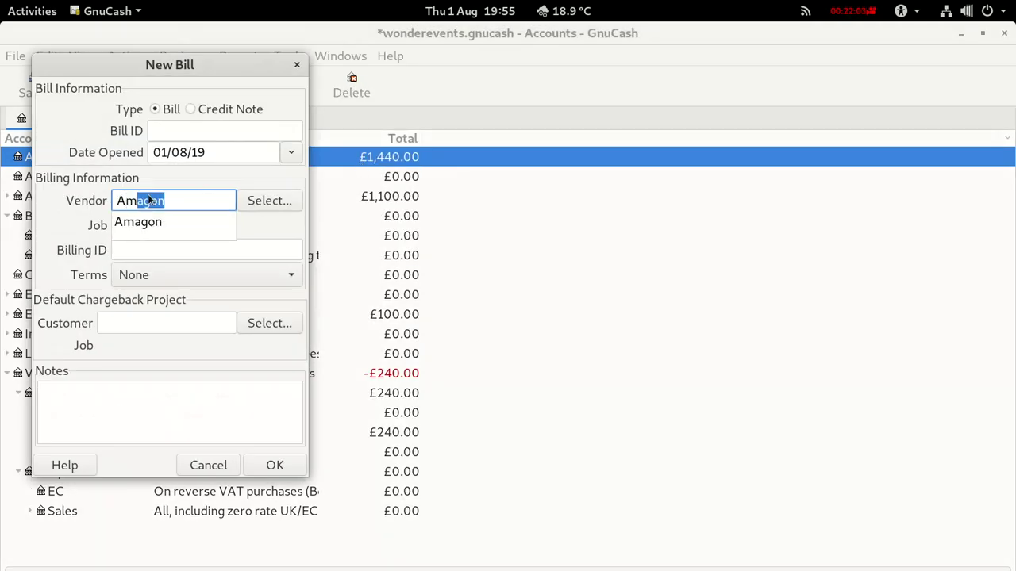
click(158, 220)
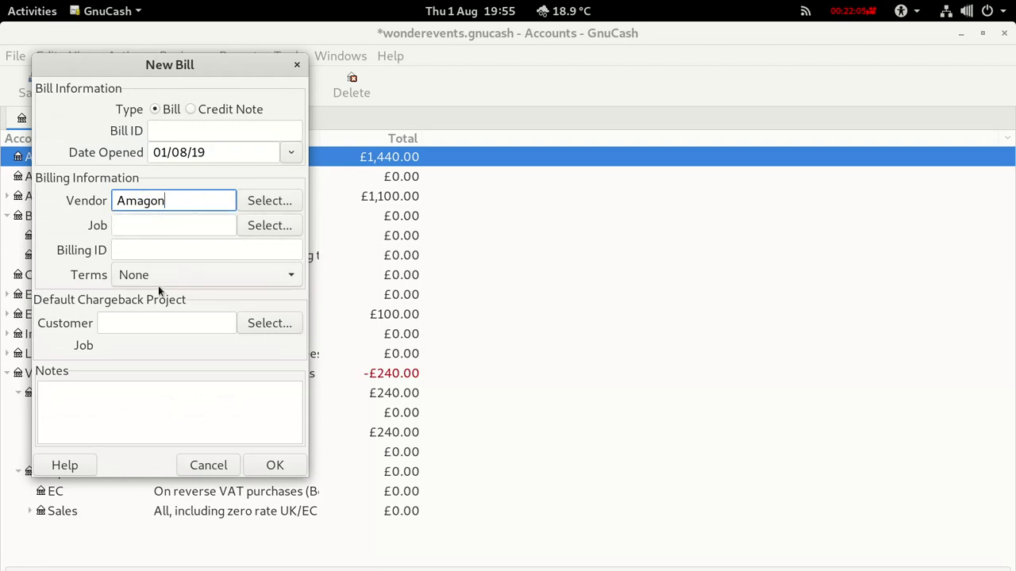
click(169, 129)
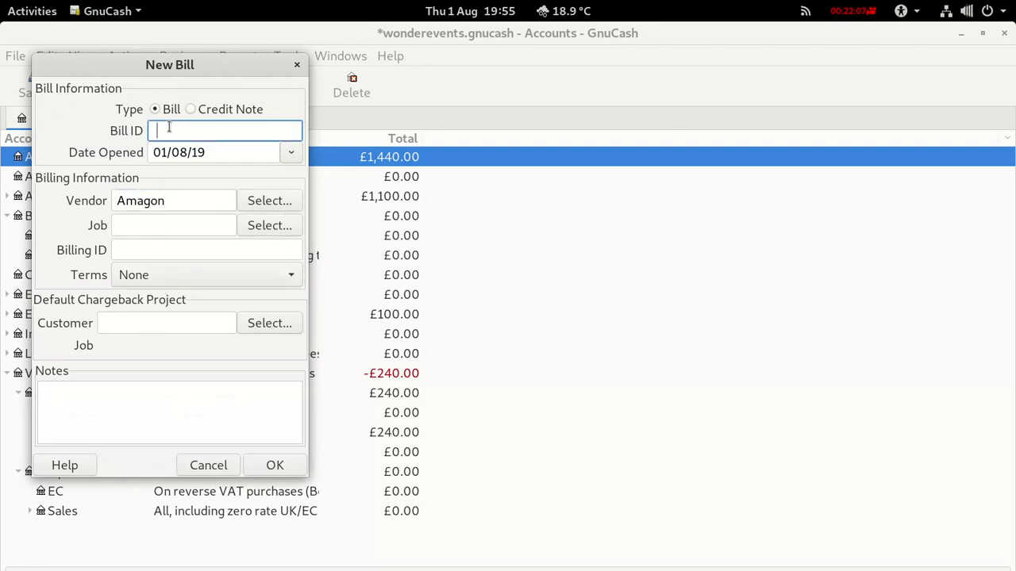
text(2)
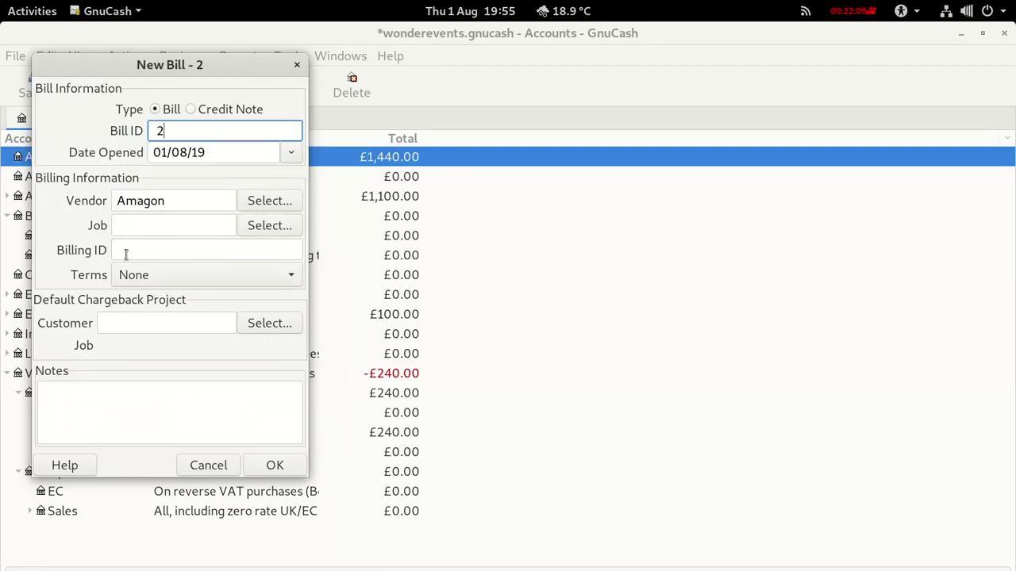
click(126, 253)
text(2)
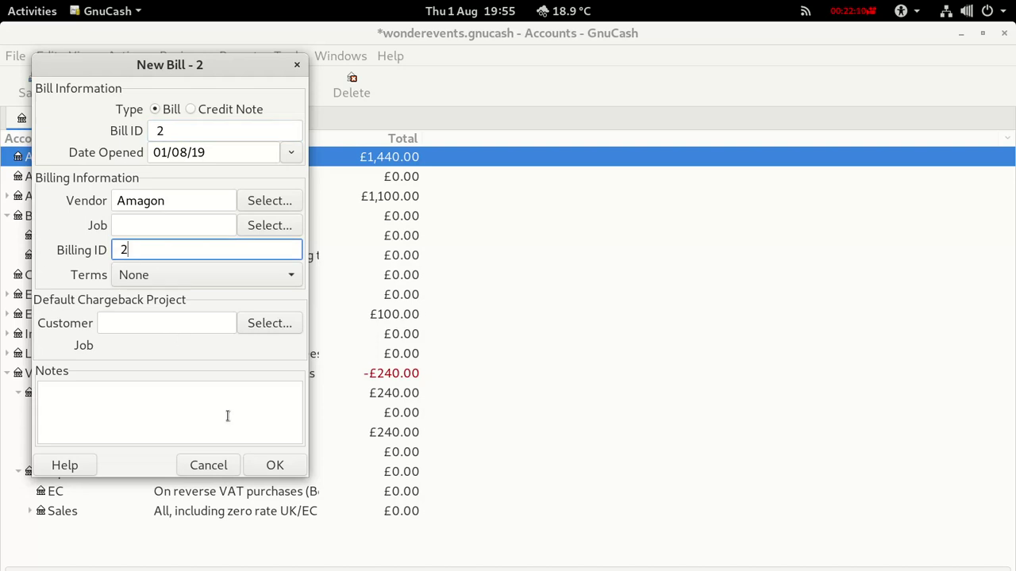
click(256, 462)
click(139, 358)
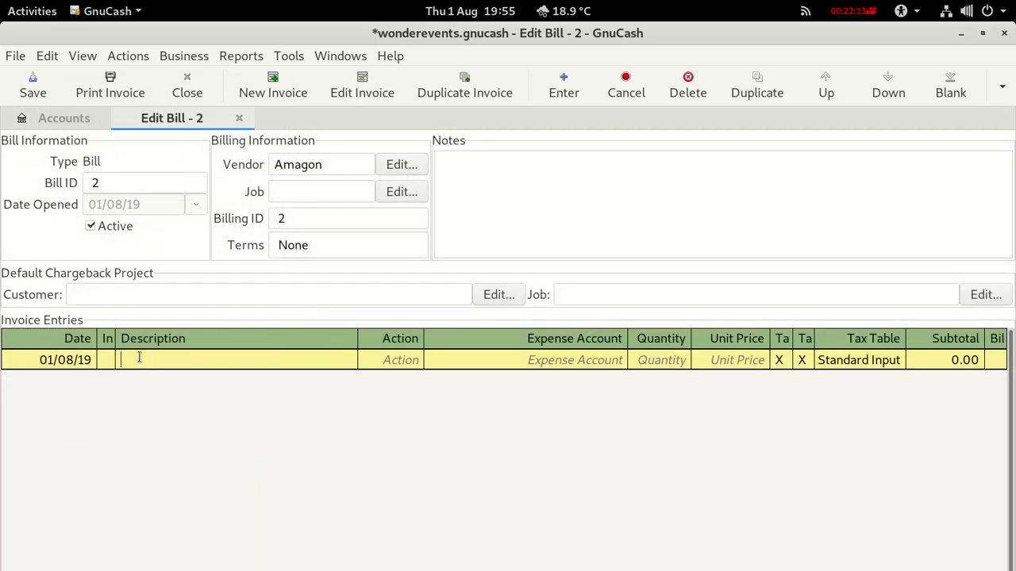
Add a Stickers Material line: 1 at 60.00 to Expenses:VAT Purchases:Office.
text(Stickers)
click(413, 358)
click(417, 360)
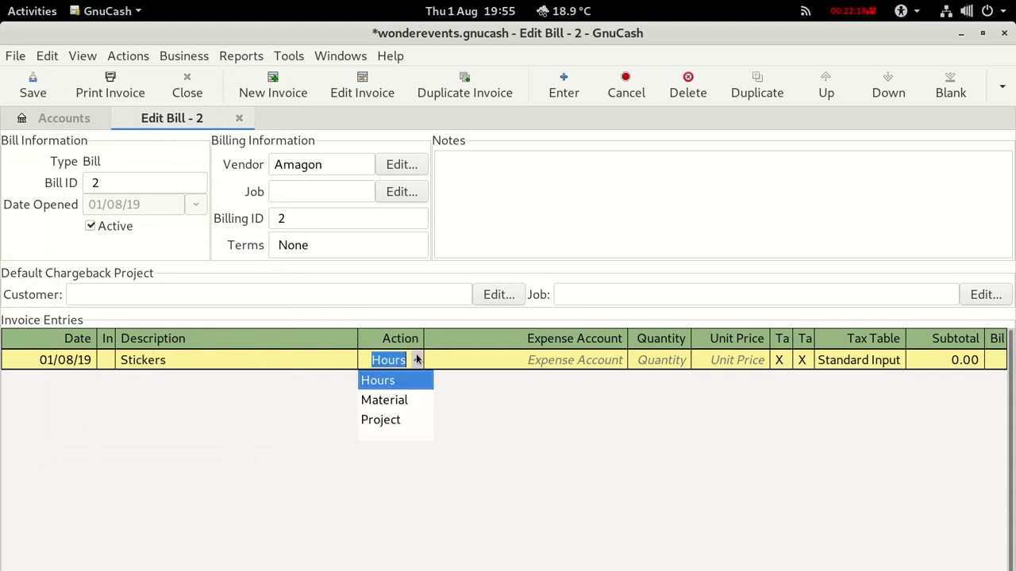
click(397, 400)
click(521, 361)
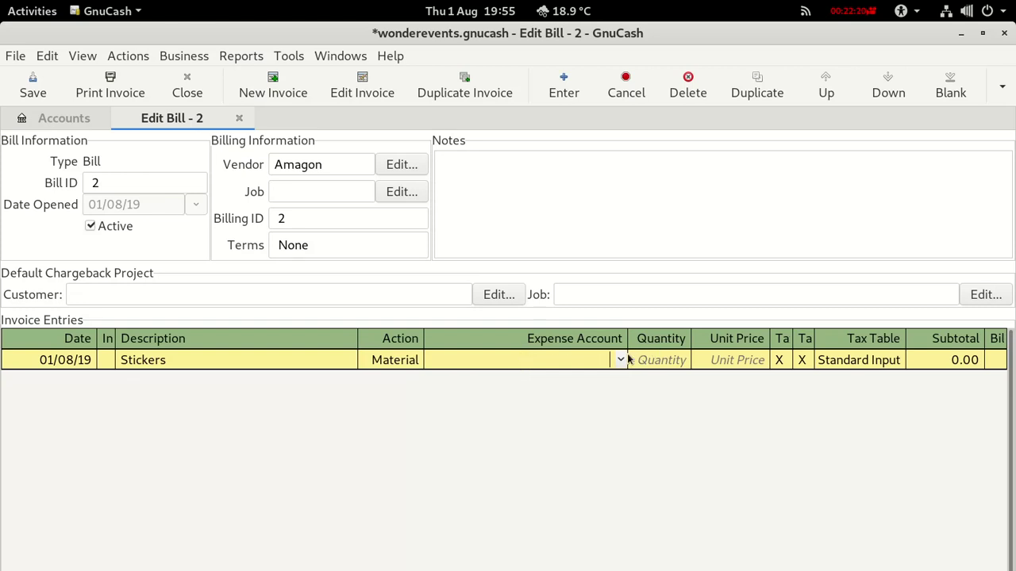
click(620, 359)
scroll(537, 442, down, 2)
scroll(516, 492, down, 3)
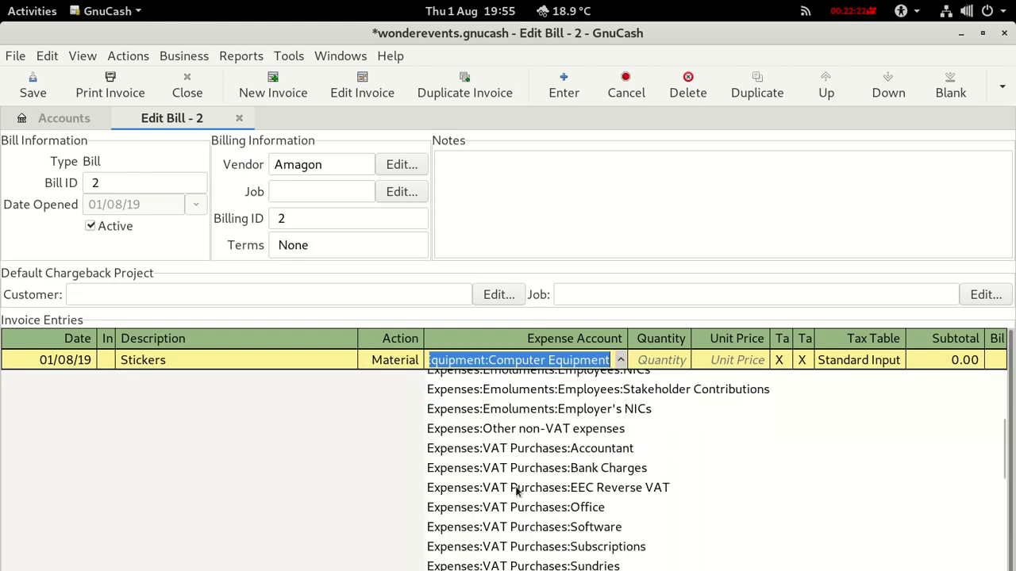
click(515, 481)
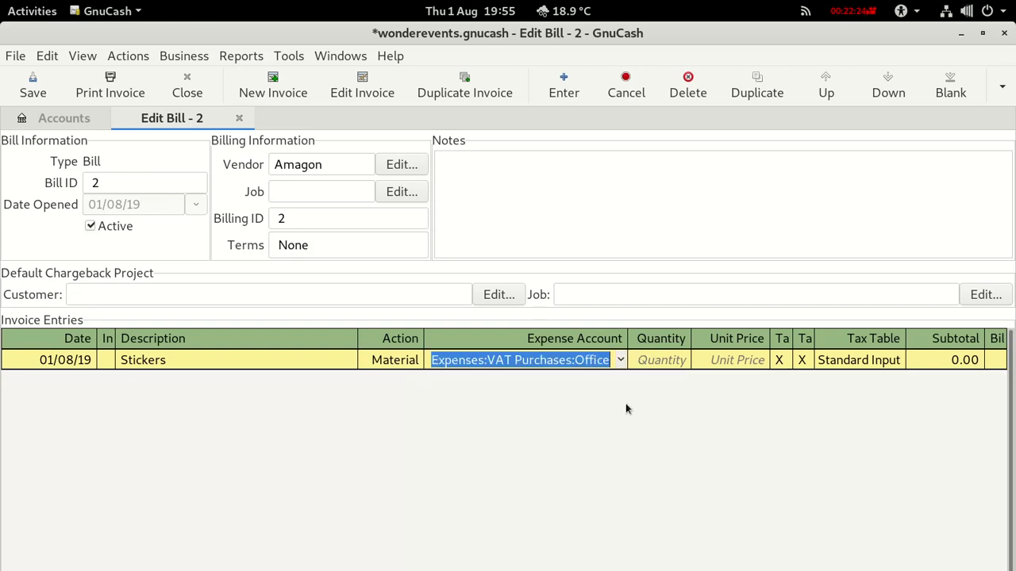
click(653, 360)
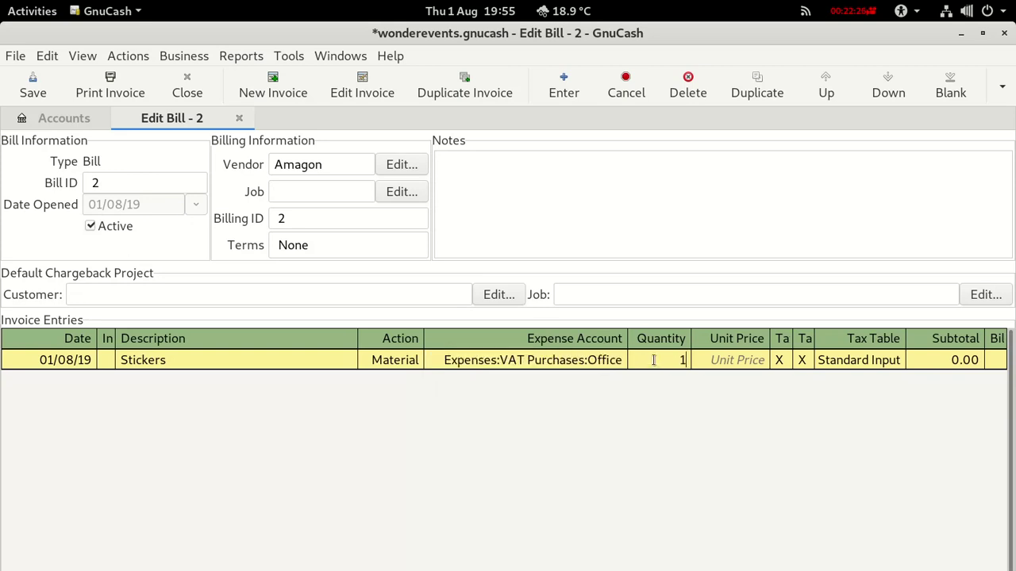
click(733, 359)
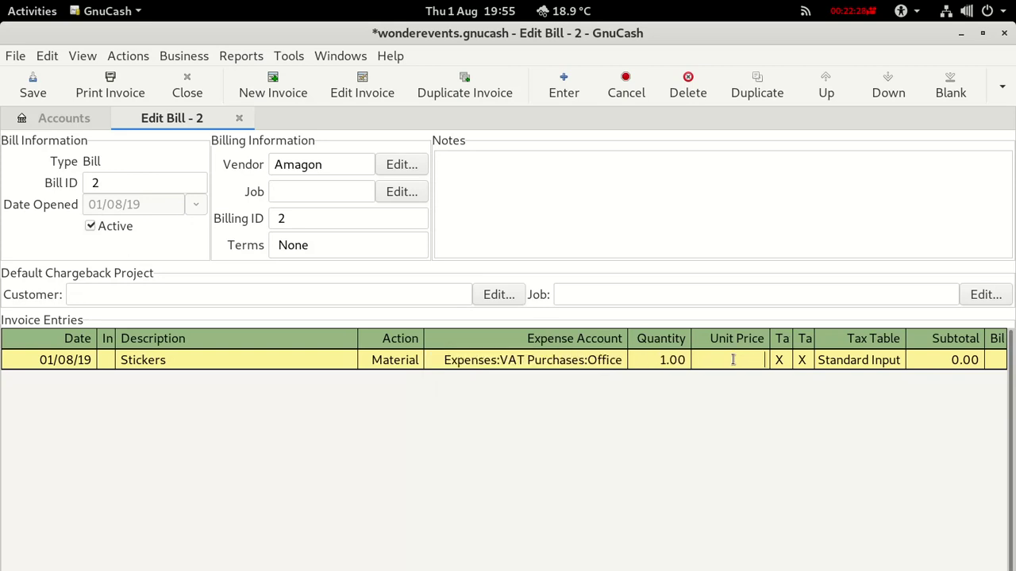
text(60)
key(Return)
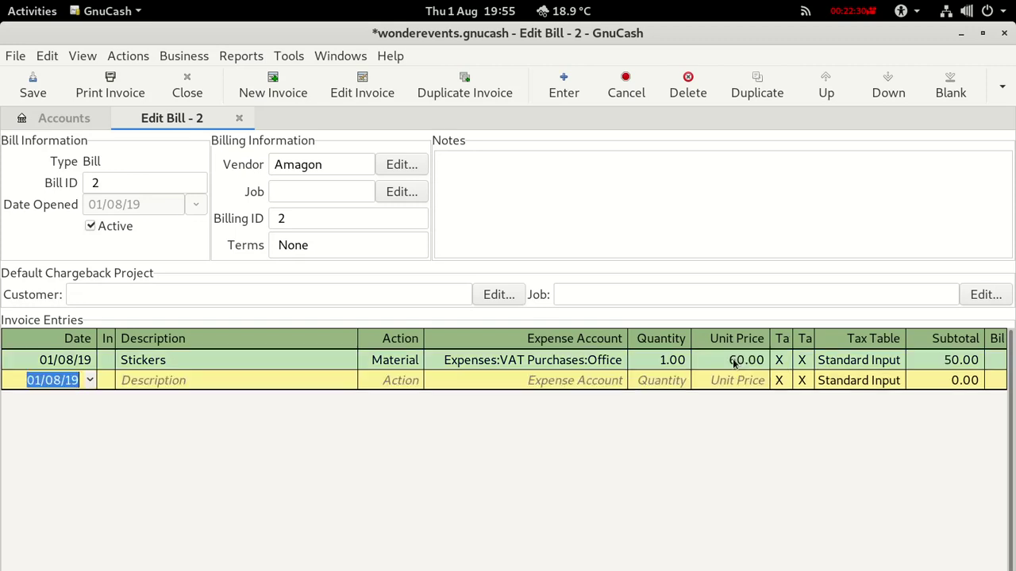
Add a Pens Material line: 1 at 60.00 to Expenses:VAT Purchases:Office.
click(129, 379)
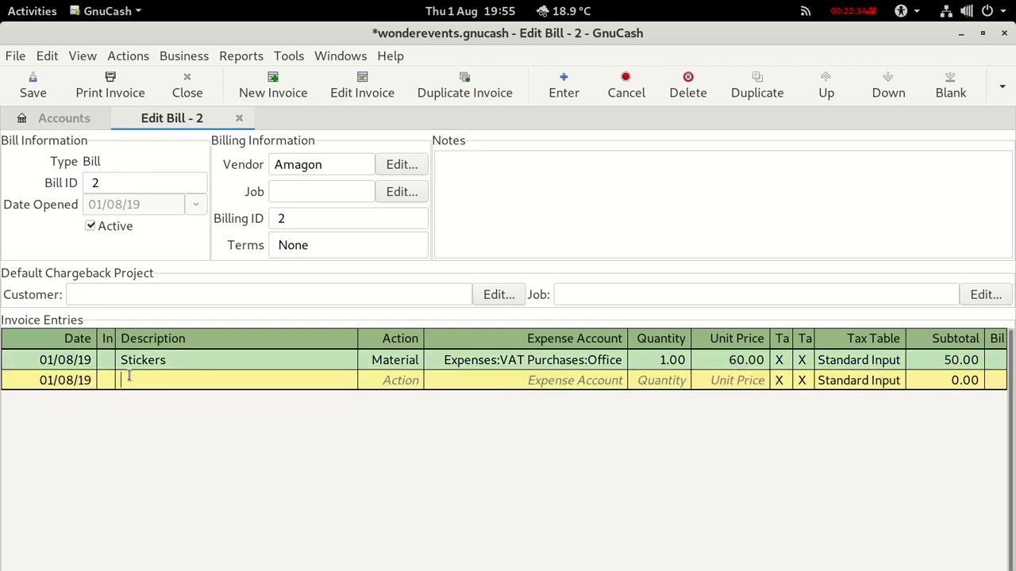
text(Pens)
click(413, 381)
click(414, 381)
click(414, 382)
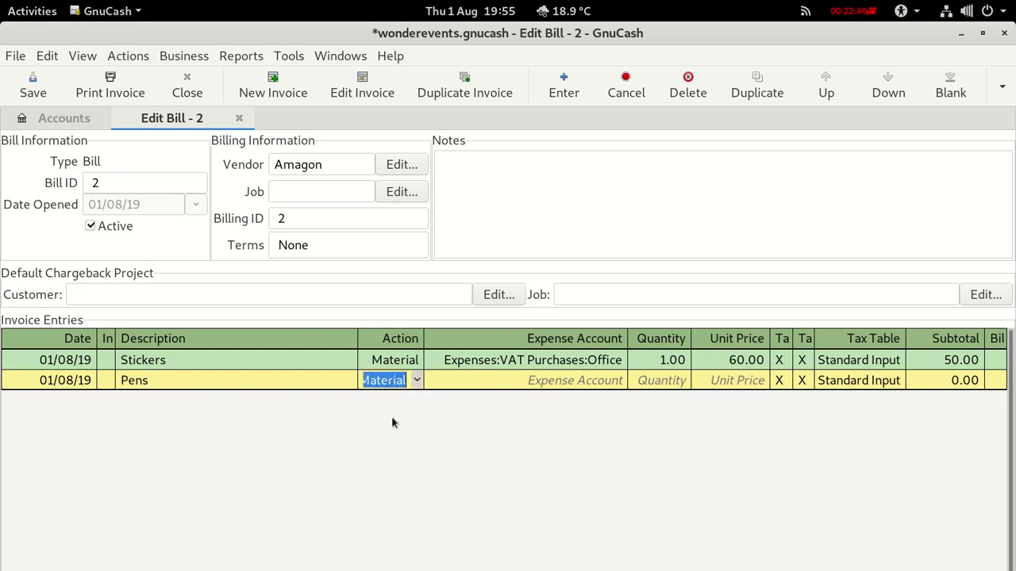
click(463, 378)
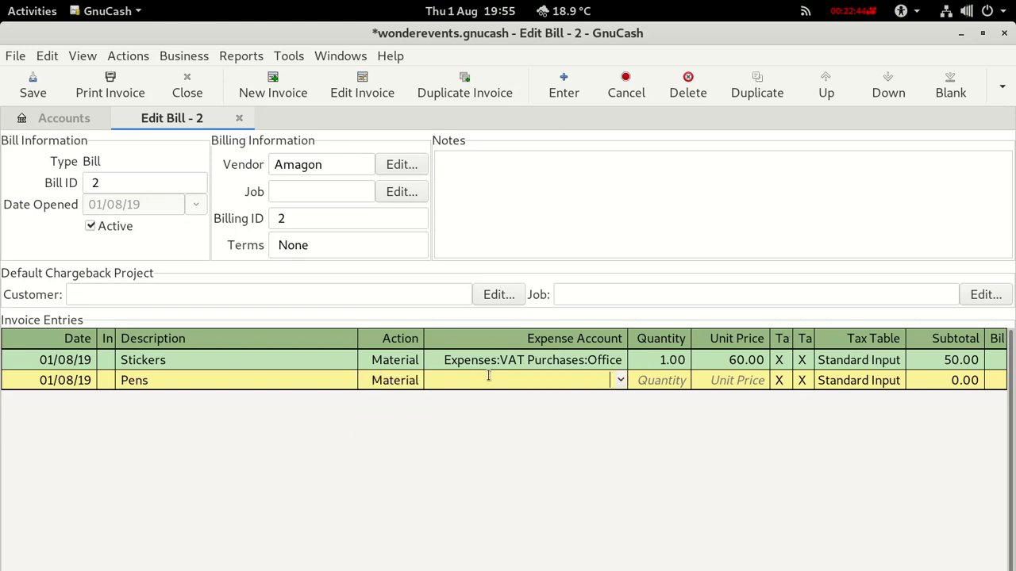
click(619, 381)
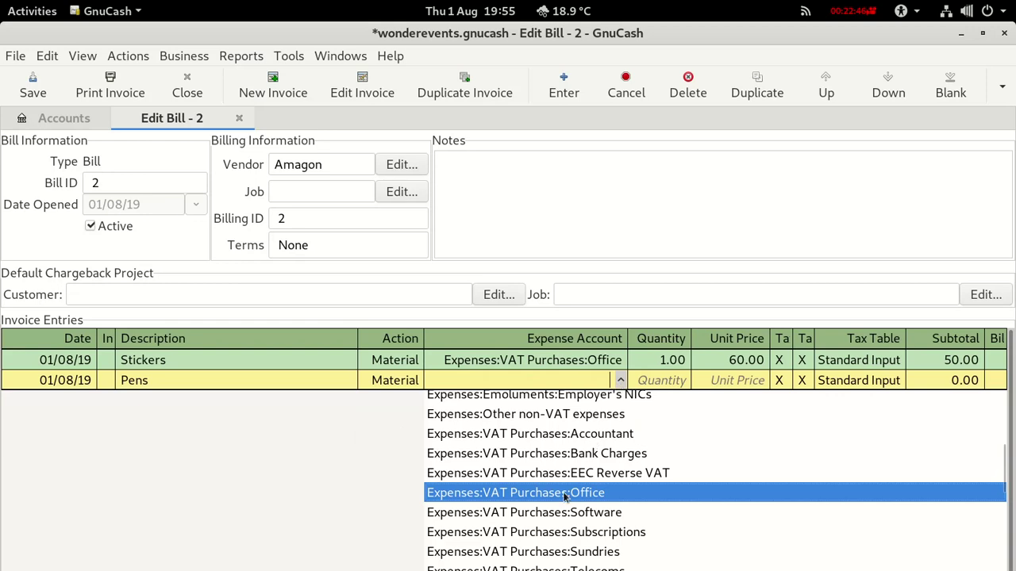
click(565, 493)
click(684, 379)
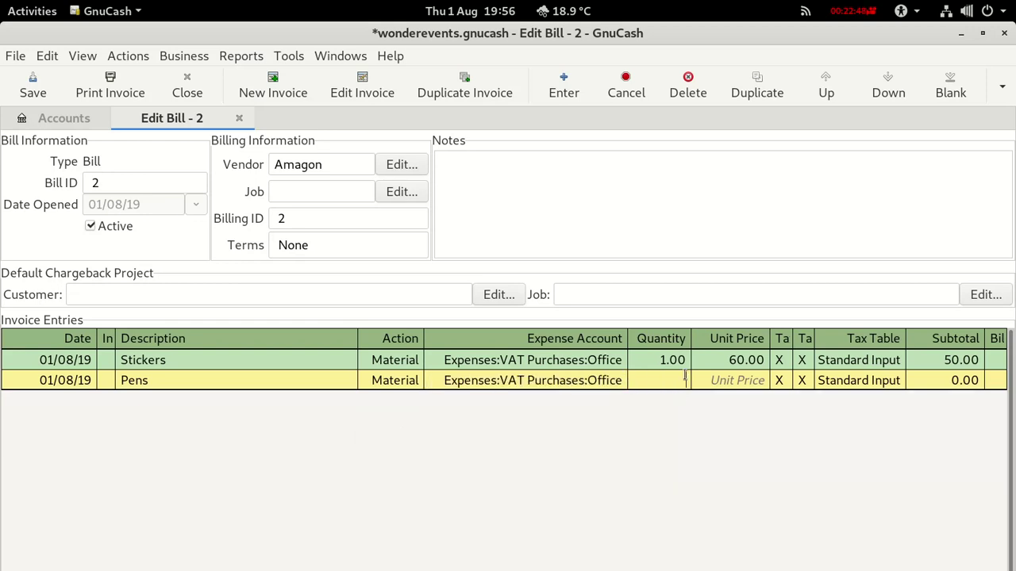
click(715, 379)
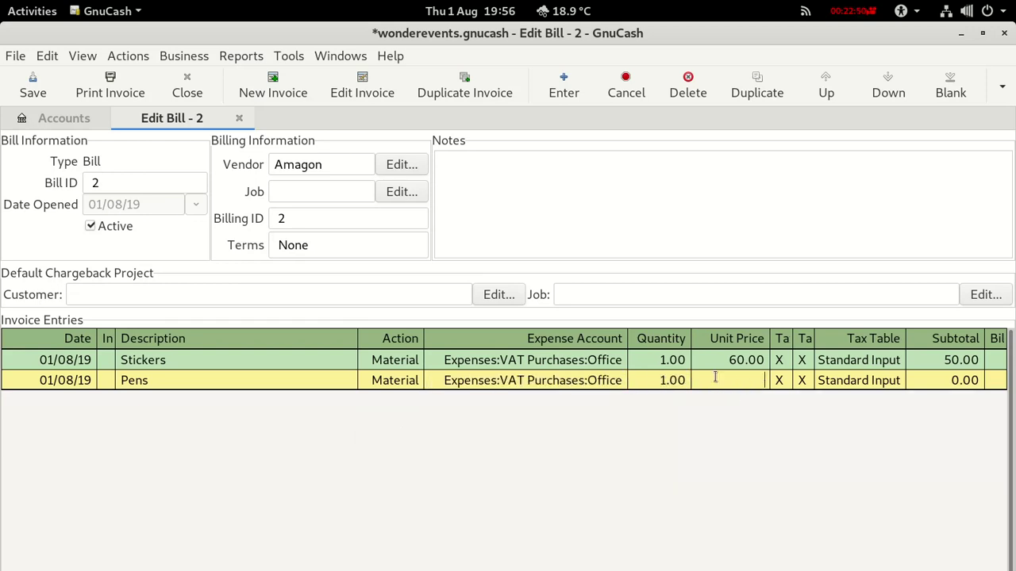
text(60)
key(Return)
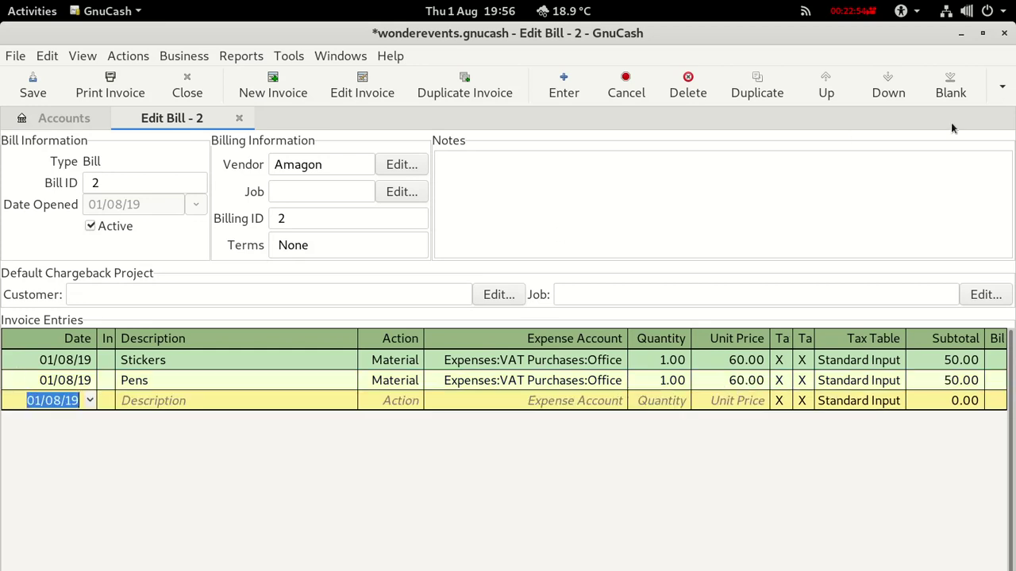
click(1001, 87)
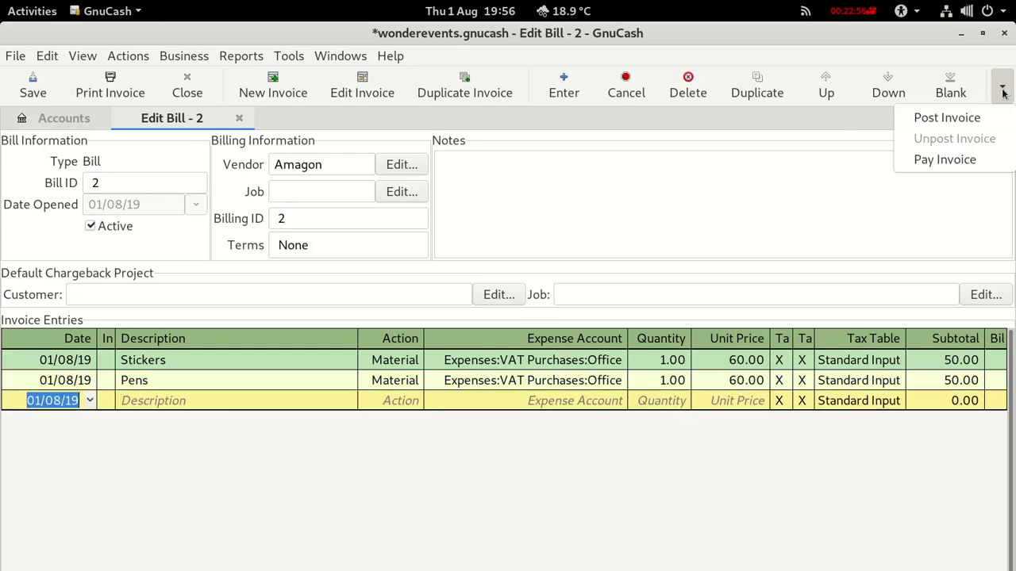
Post bill 2 to Accounts Payable with description 'Stickers and Pens'.
click(961, 118)
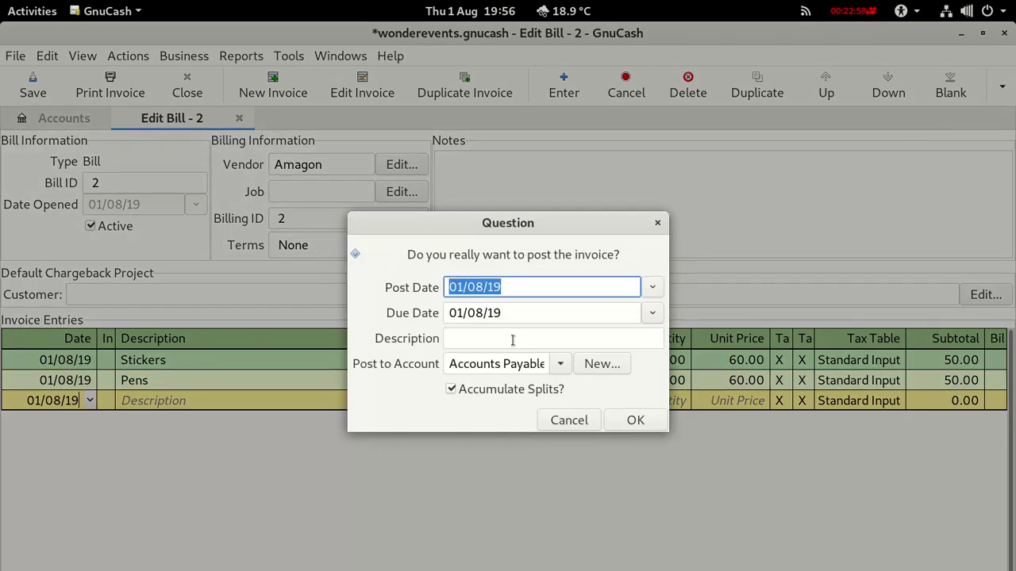
click(477, 339)
text(S)
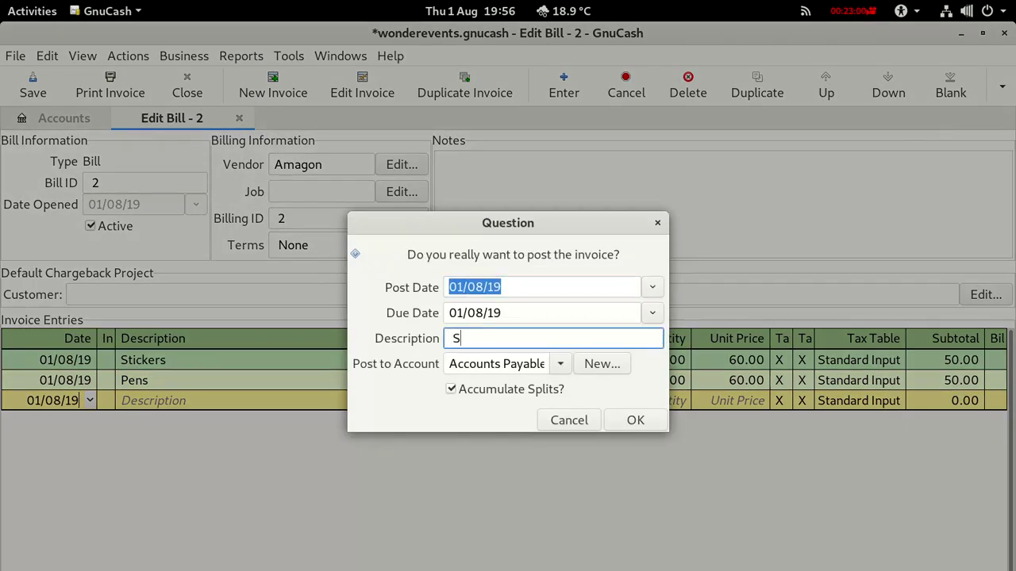
text(tickers and Pens)
click(626, 422)
Save the book and check VAT Input at £260.00 in the account tree.
click(30, 86)
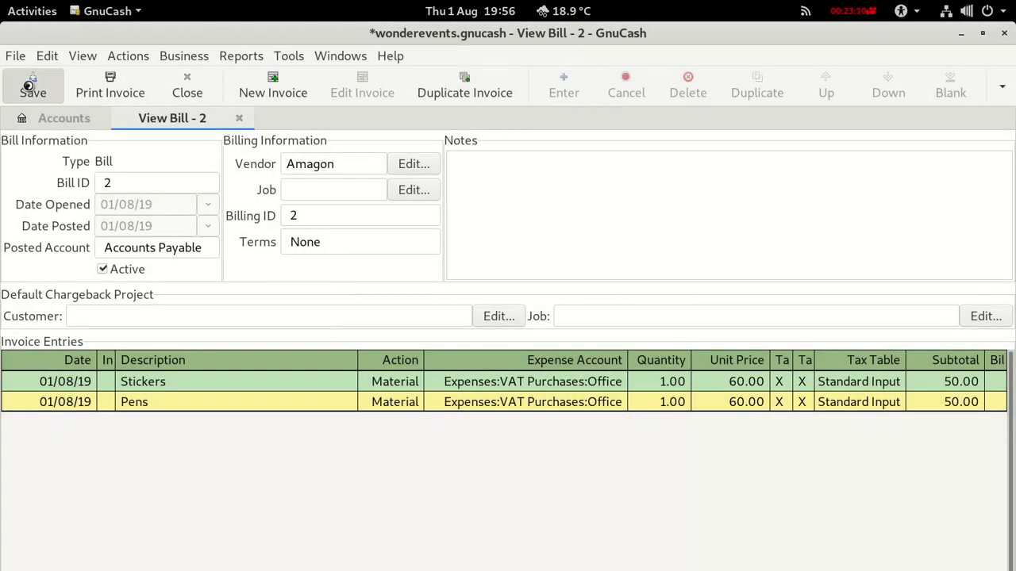
click(35, 126)
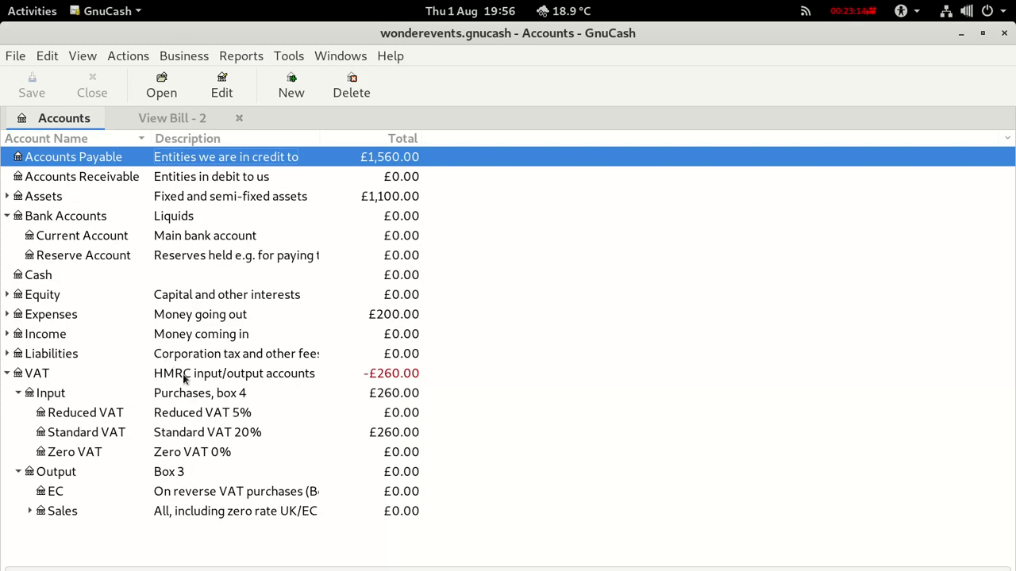
click(189, 399)
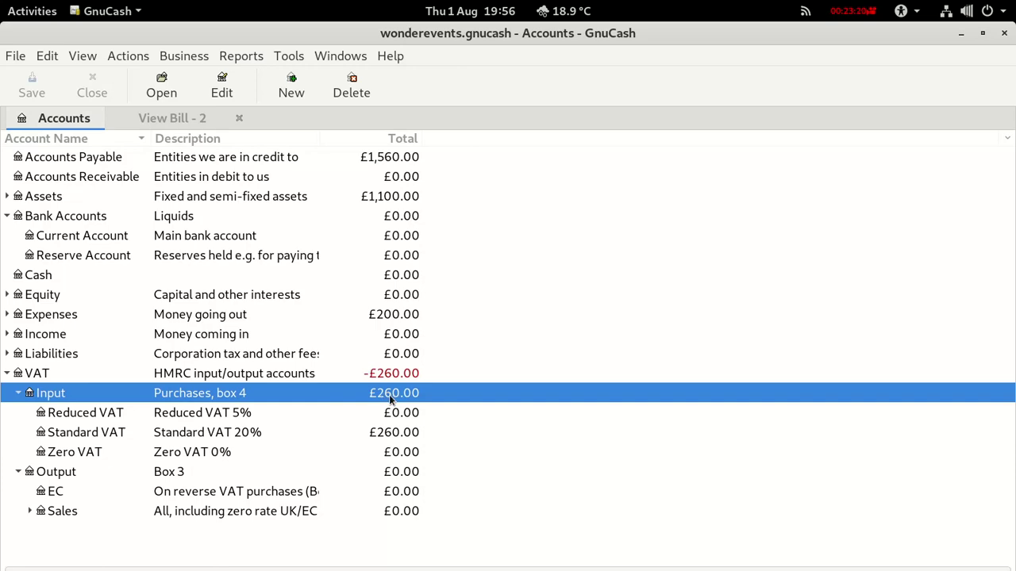
Confirm Calc's Summary sheet Box 4 reclaimed VAT of 260 matches GnuCash's VAT Input.
key(alt+Tab)
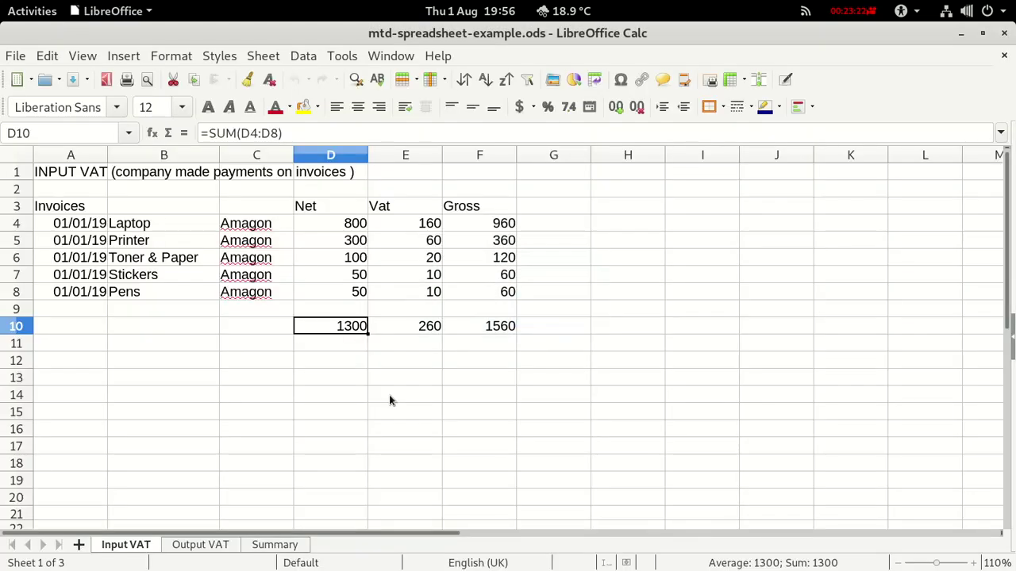
click(397, 331)
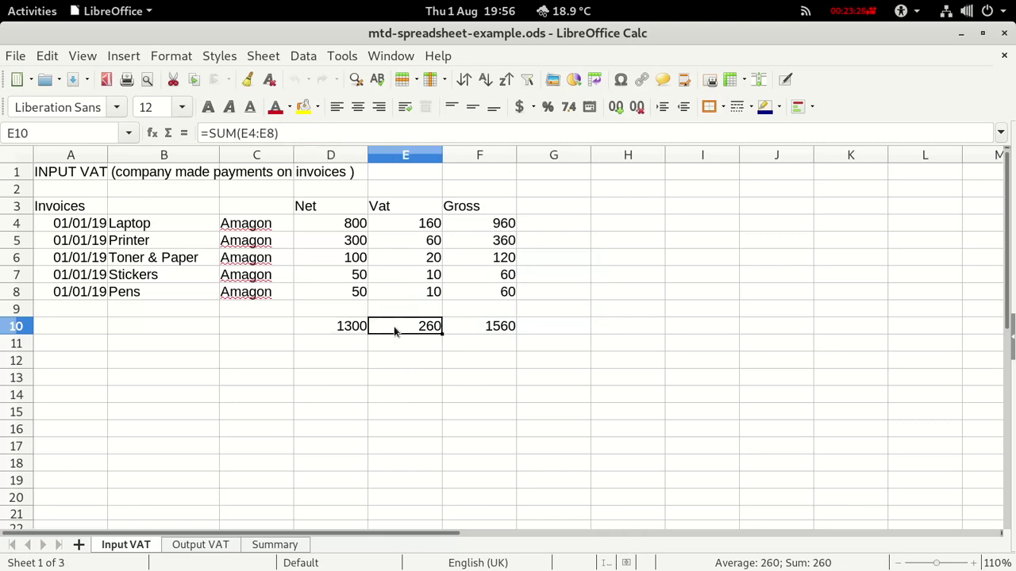
click(270, 545)
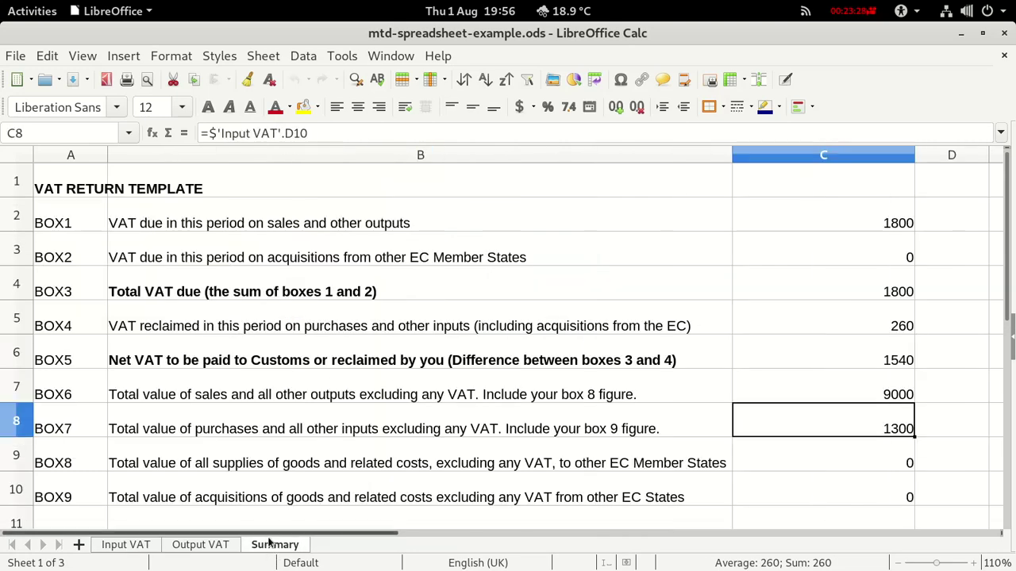
click(850, 326)
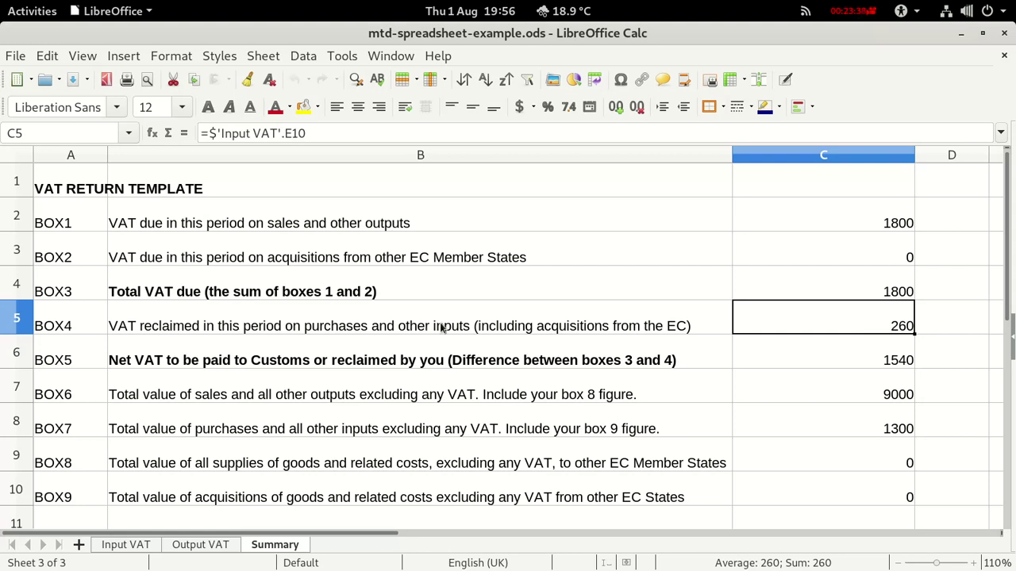
key(alt+Tab)
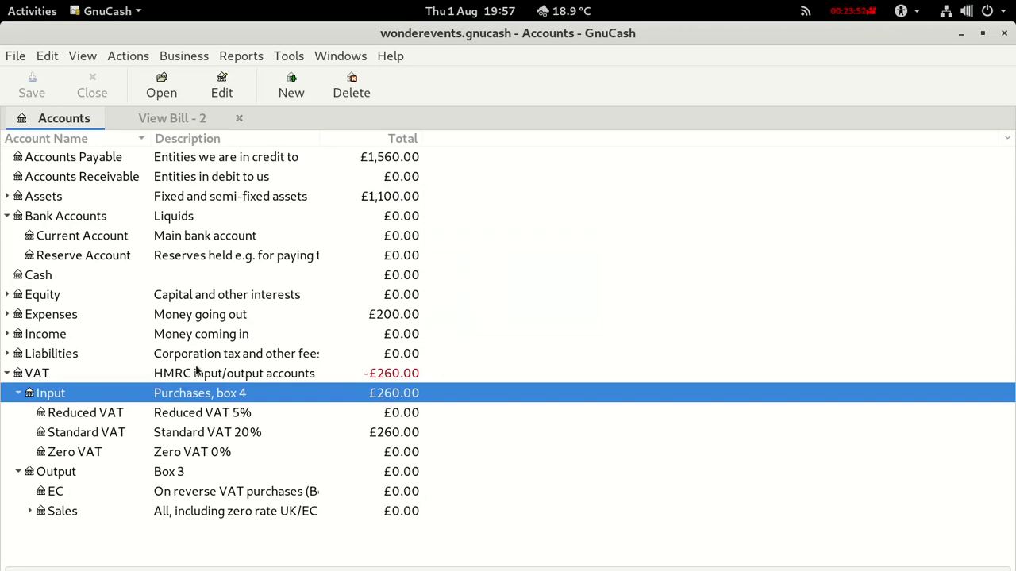
key(alt+Tab)
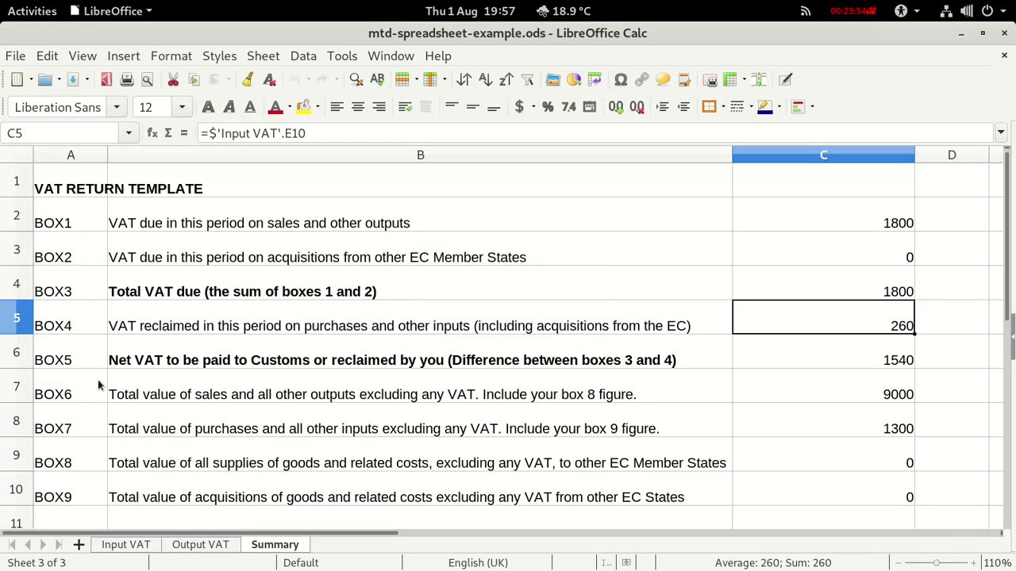
Review the Output VAT sheet's event sales (1800 output VAT), then return to GnuCash.
click(200, 545)
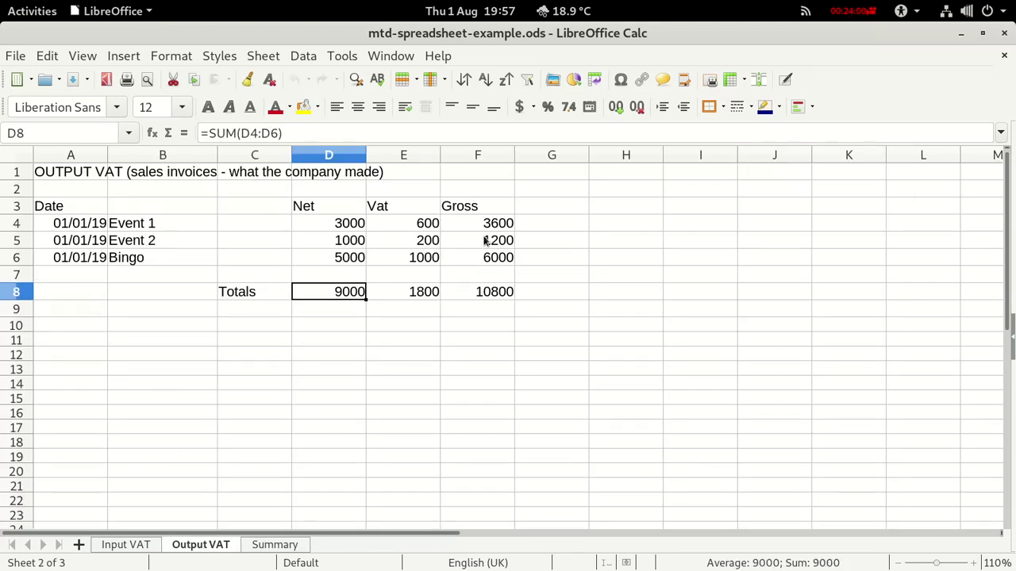
key(alt+Tab)
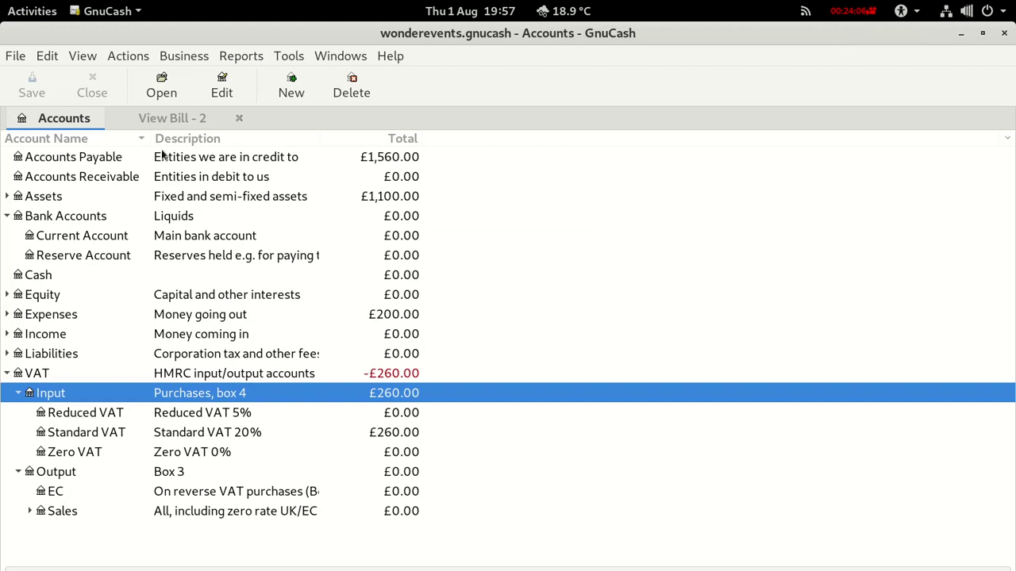
Create customer invoice 1 for Scoopy D with billing ID 1, opened 01/08/19.
click(173, 60)
mouse_move(198, 77)
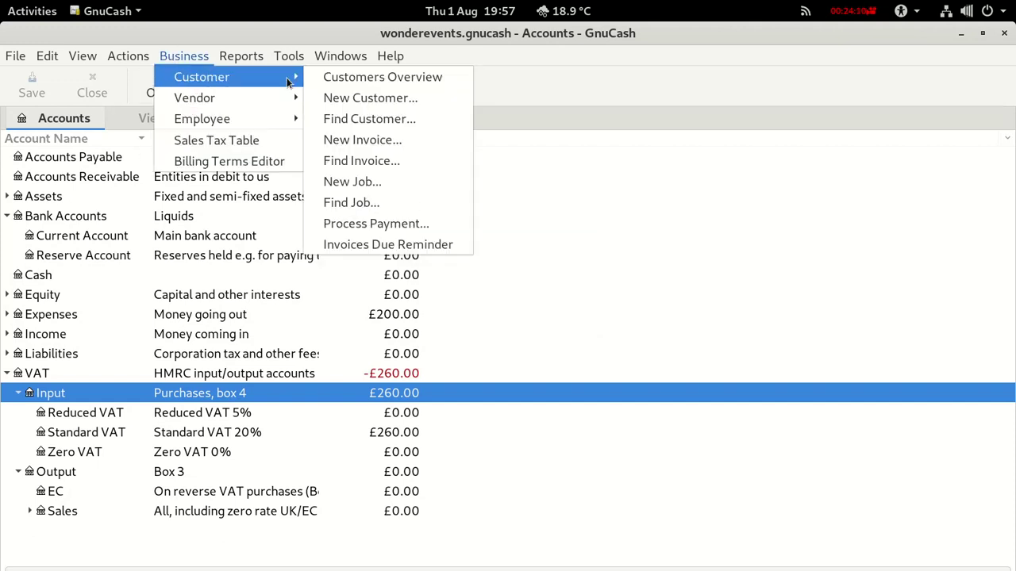
click(350, 142)
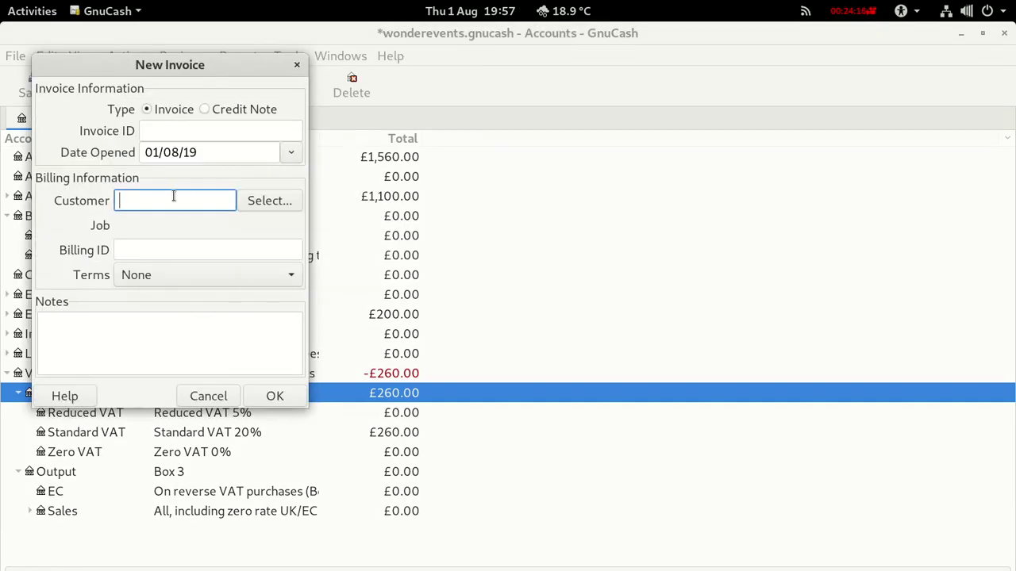
text(Scoopy D)
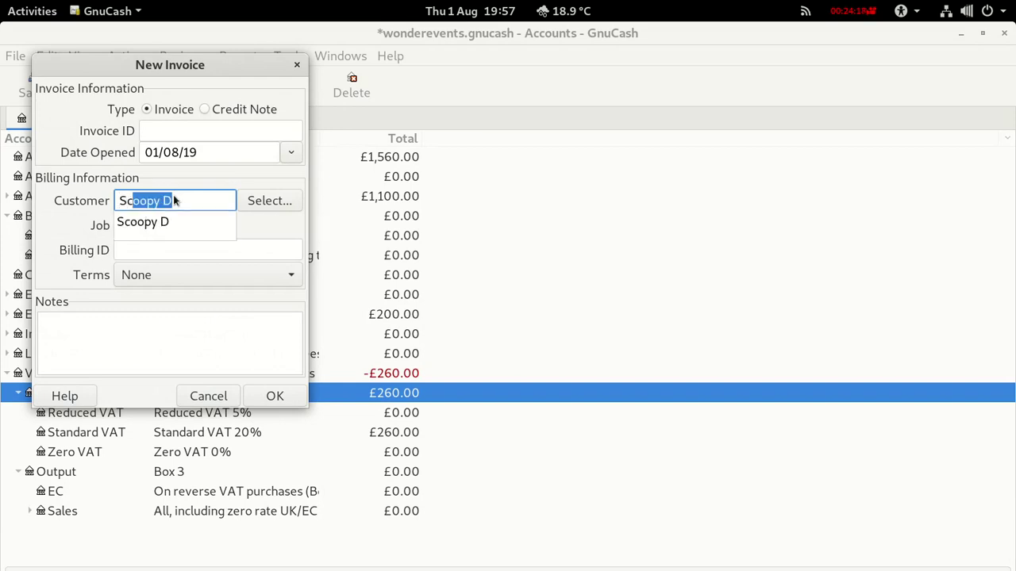
click(153, 222)
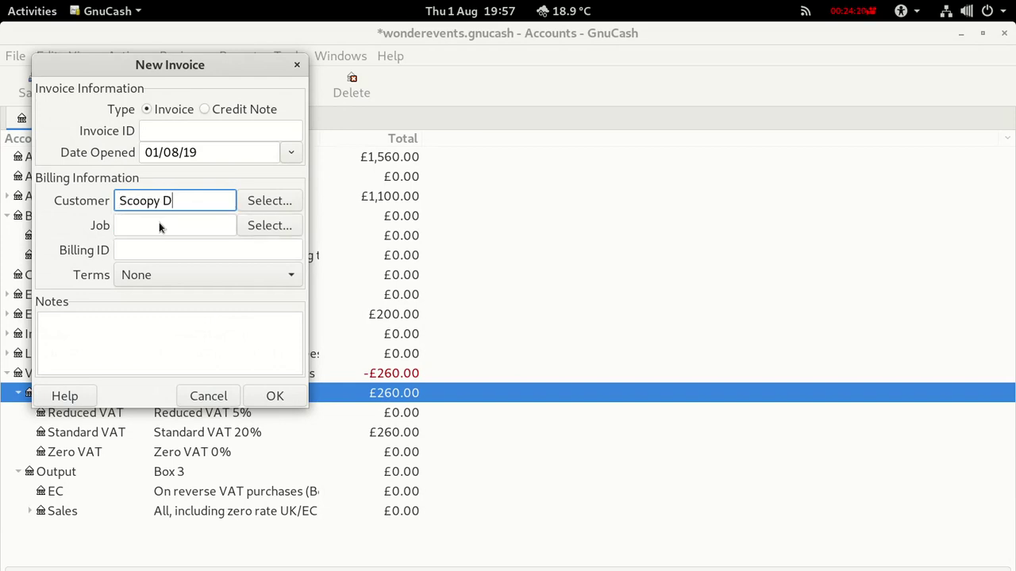
click(159, 129)
text(1)
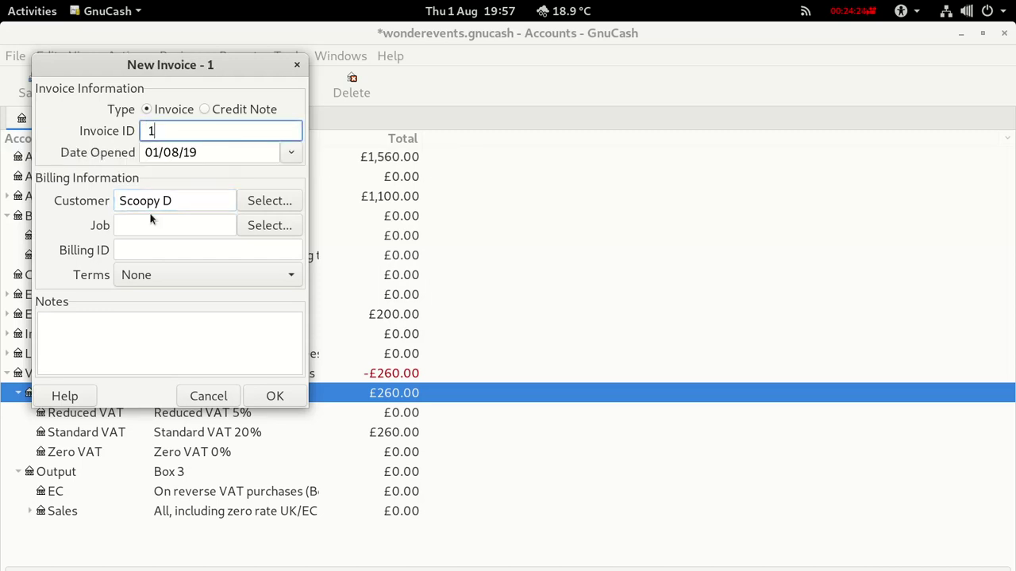
click(146, 248)
text(1)
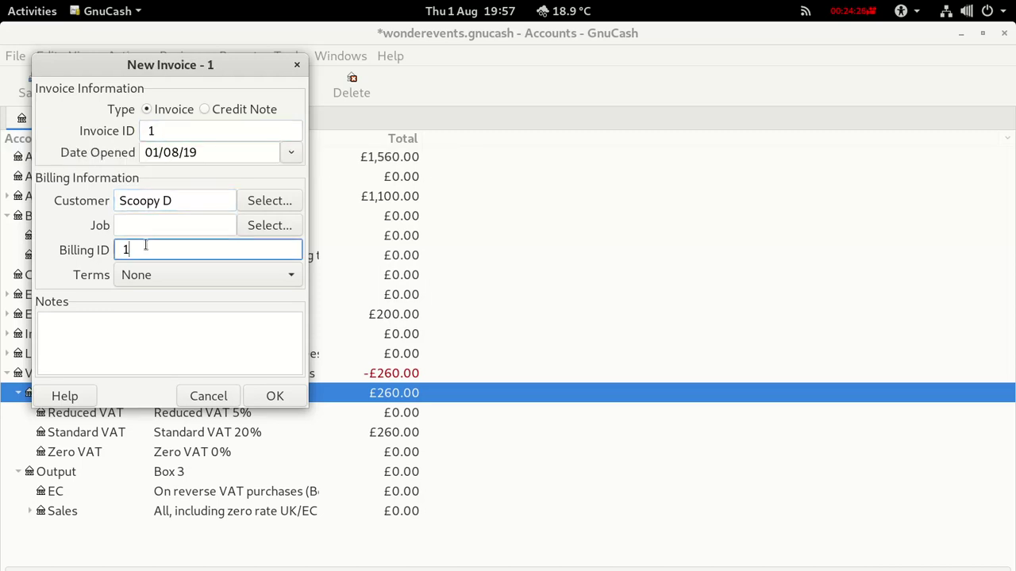
click(276, 396)
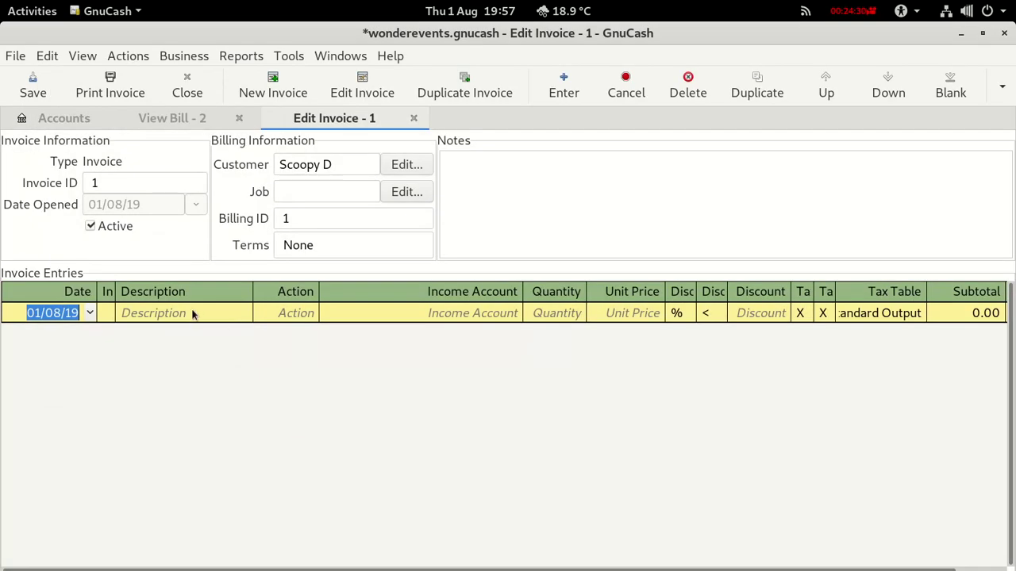
Add an Event1 Project line: 1 at 3,600.00 to Income:Sales:UK.
click(192, 313)
text(Ev)
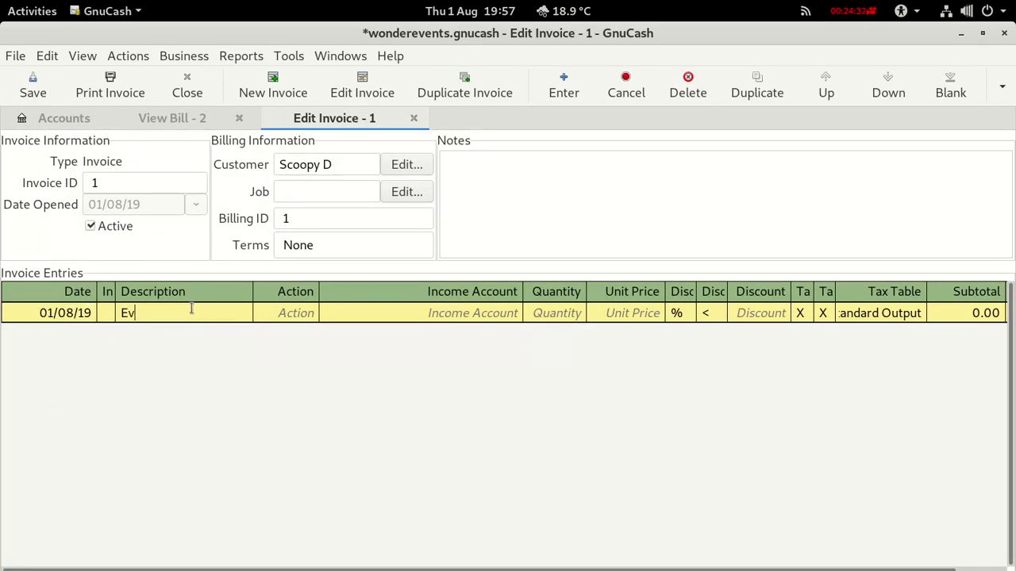
text(ent1)
click(293, 313)
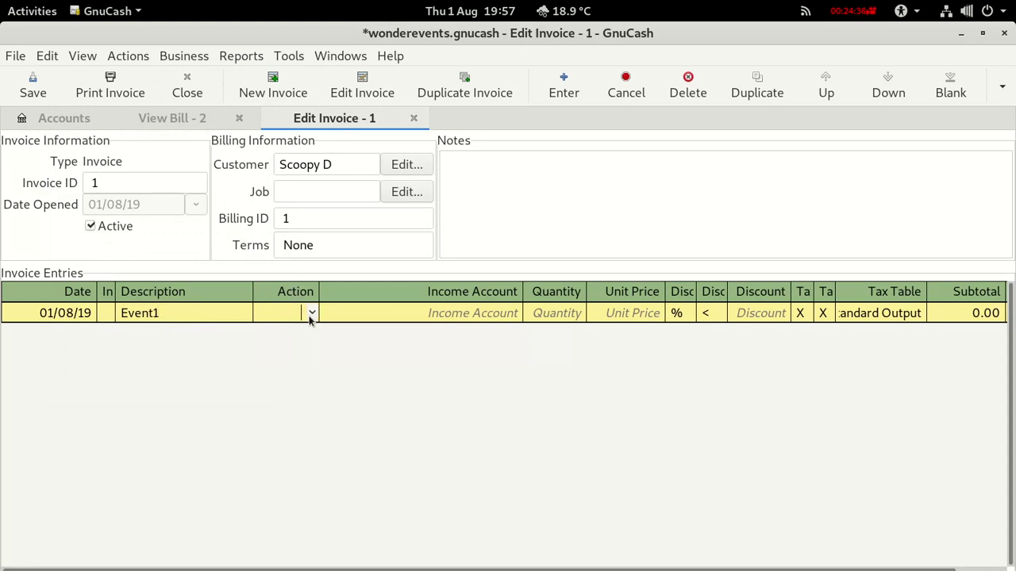
click(312, 313)
click(284, 374)
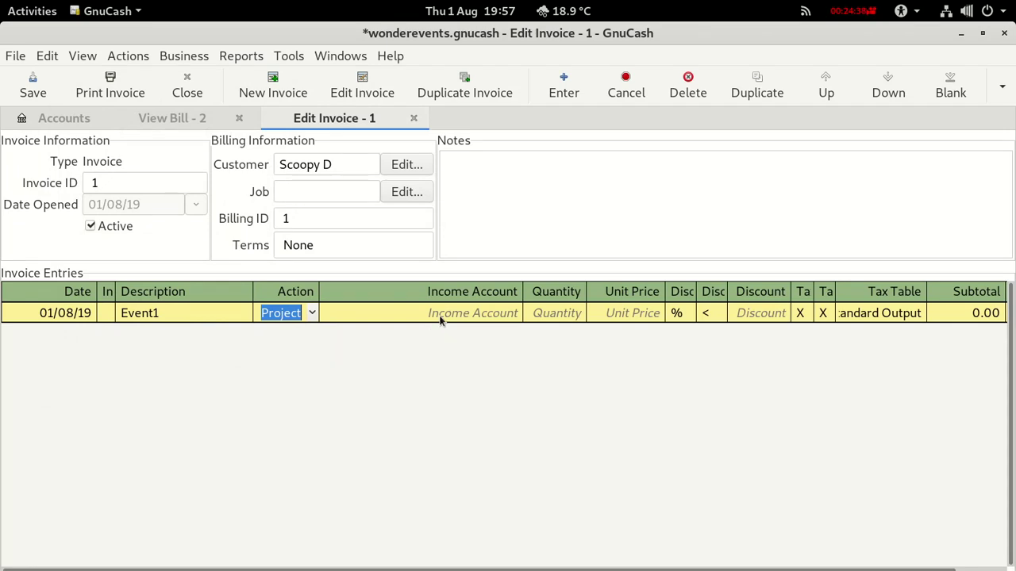
click(439, 314)
click(515, 314)
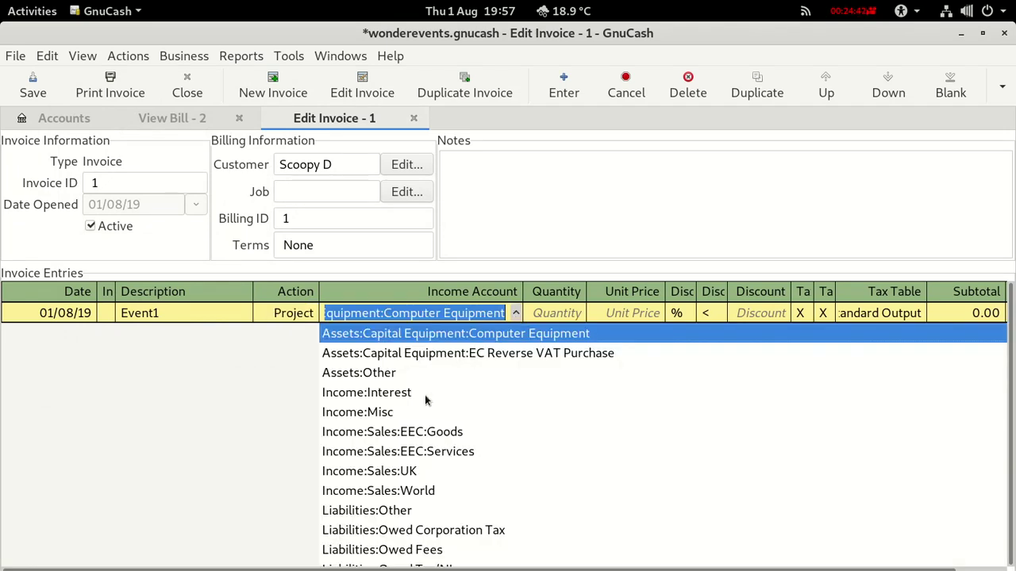
click(380, 471)
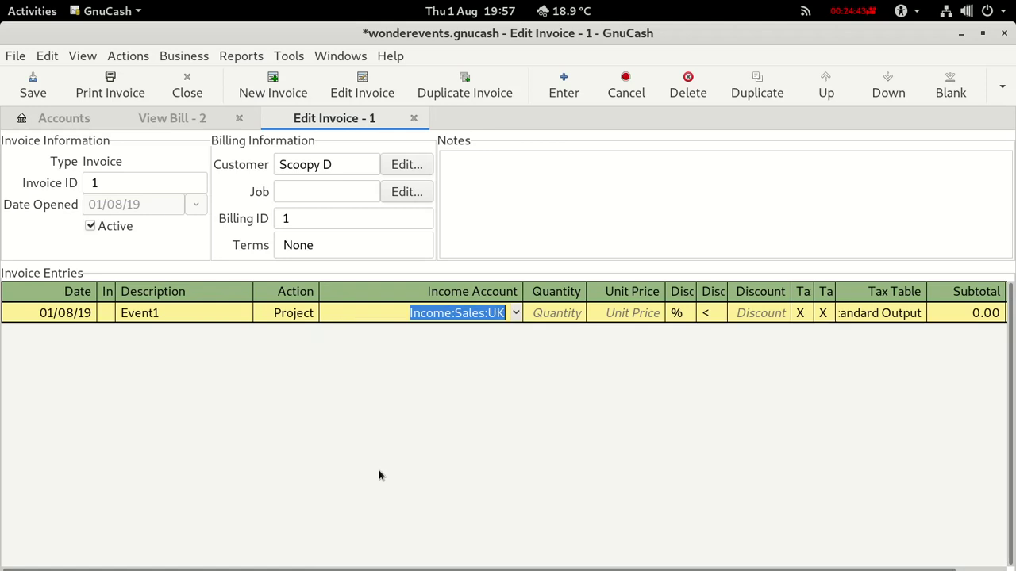
click(556, 313)
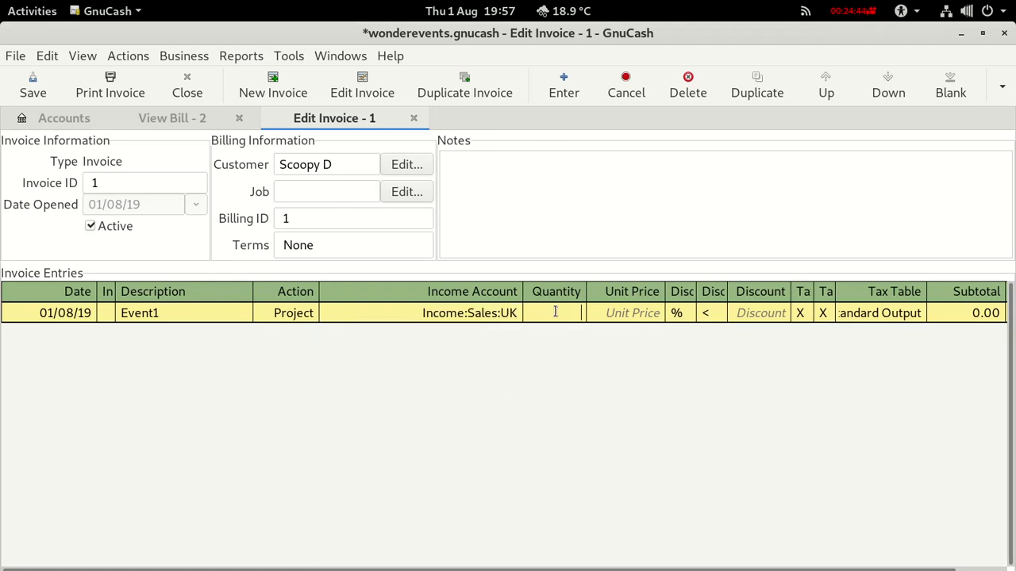
click(616, 312)
text(3)
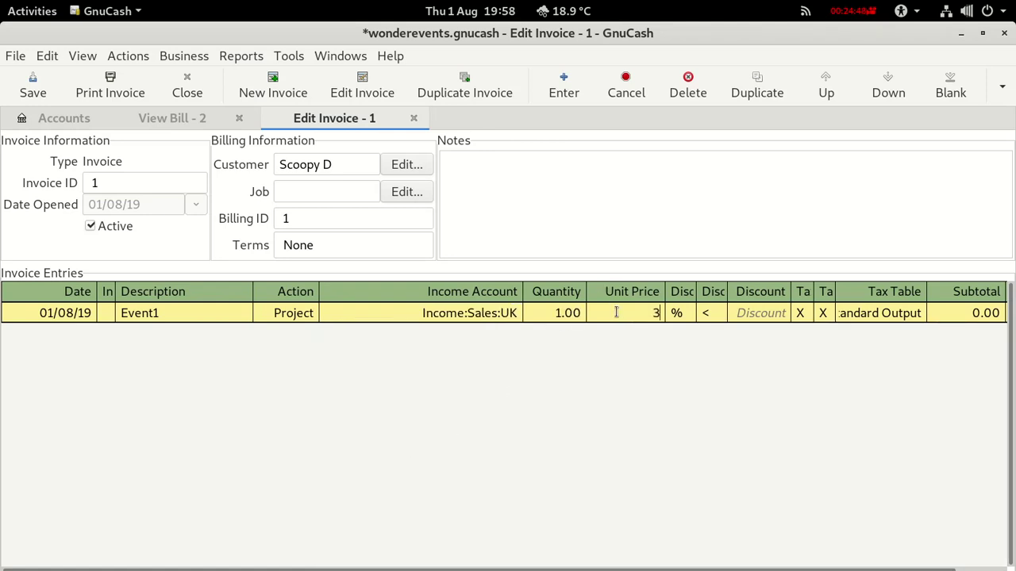
text(600)
key(Return)
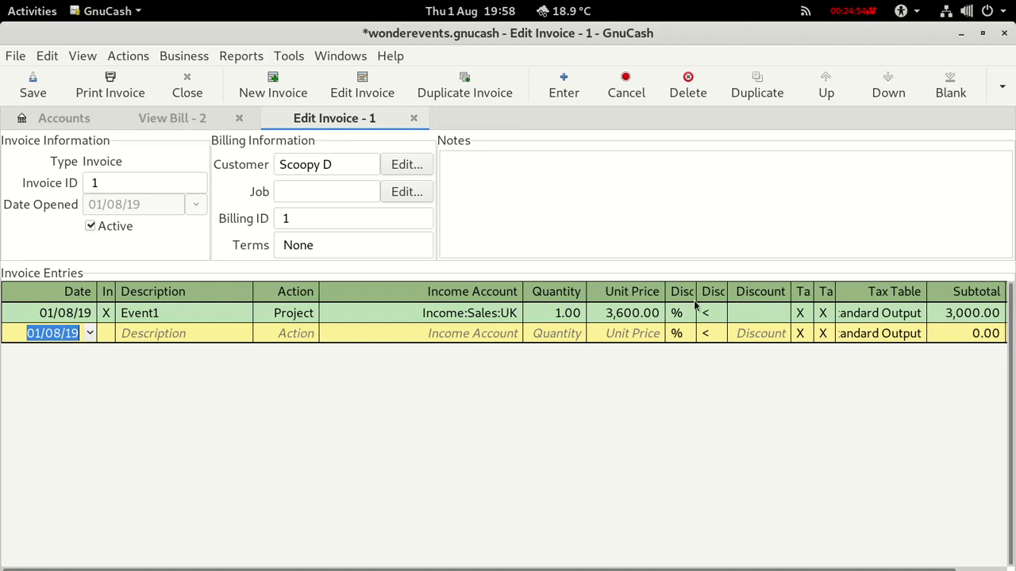
Save invoice 1 and open its printable version.
click(159, 315)
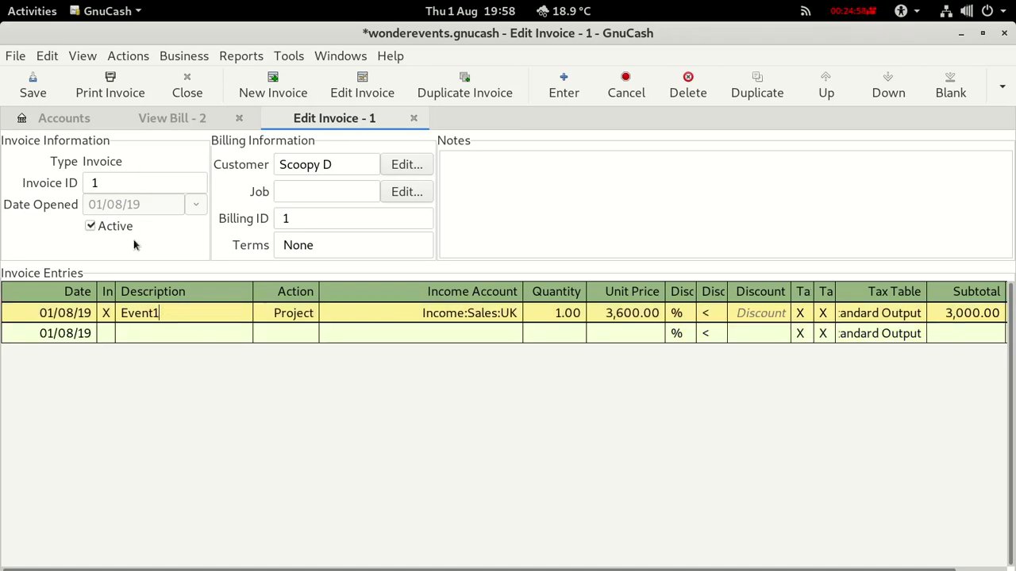
click(33, 83)
click(89, 91)
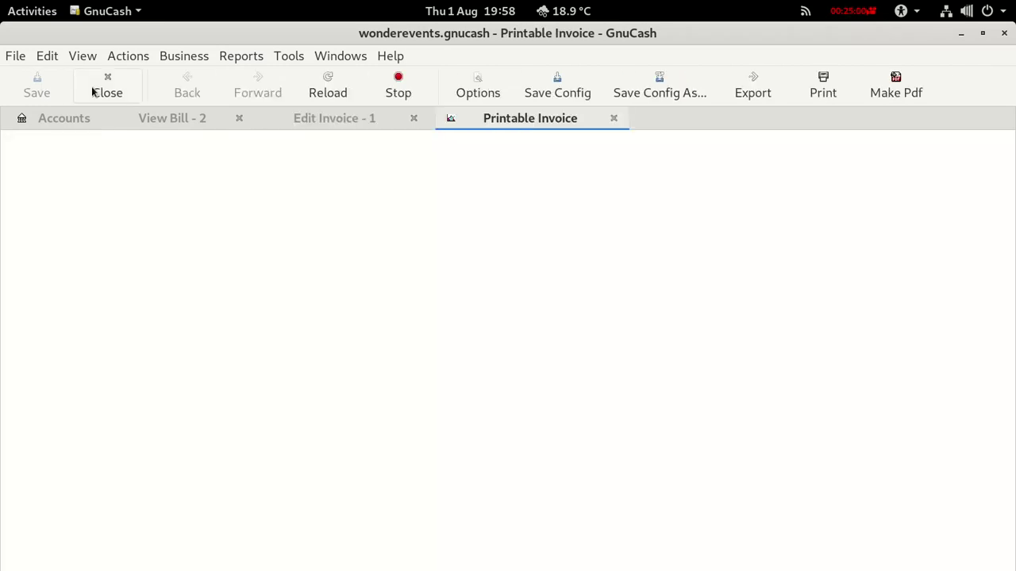
Check the printable invoice showing £3,600.00 due, then close the preview.
scroll(385, 337, down, 1)
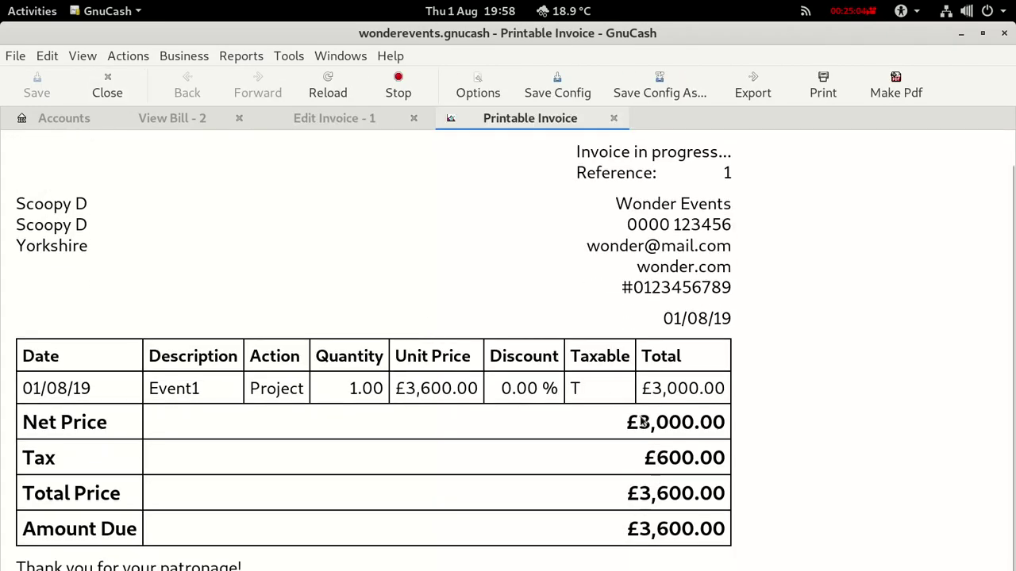
click(615, 119)
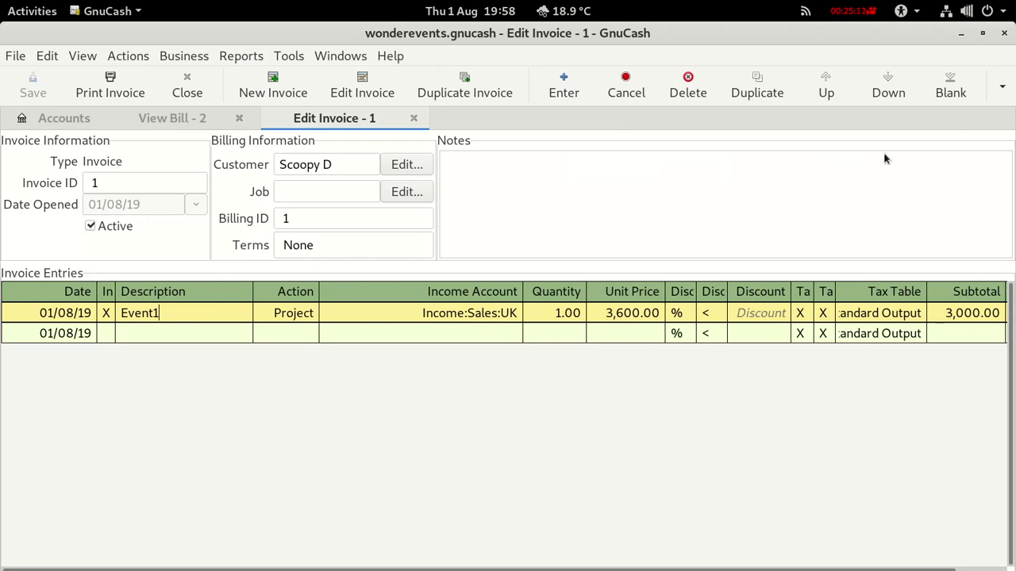
Post invoice 1 with posting description Event1, then close the invoice and bill views.
click(1001, 86)
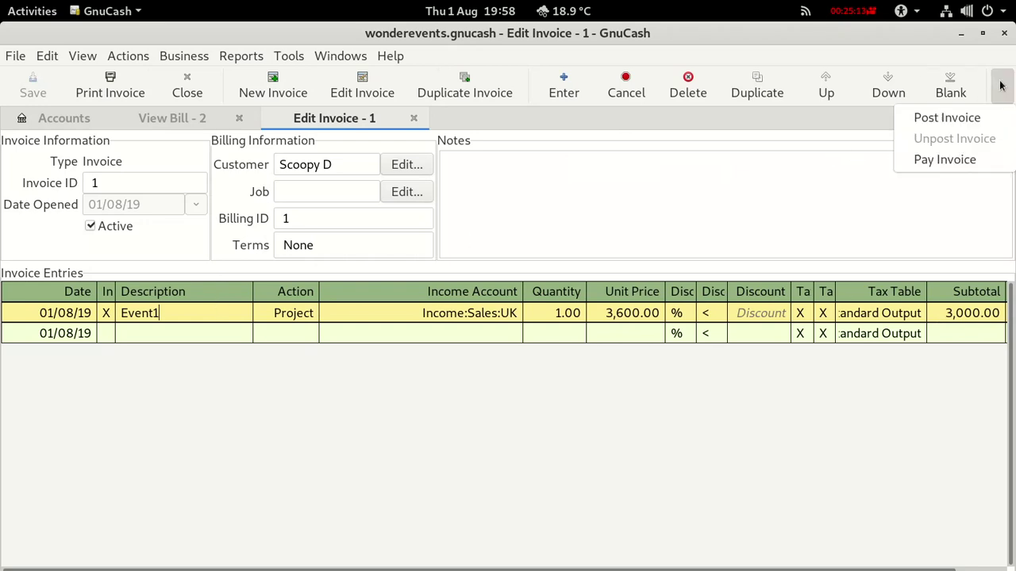
click(971, 116)
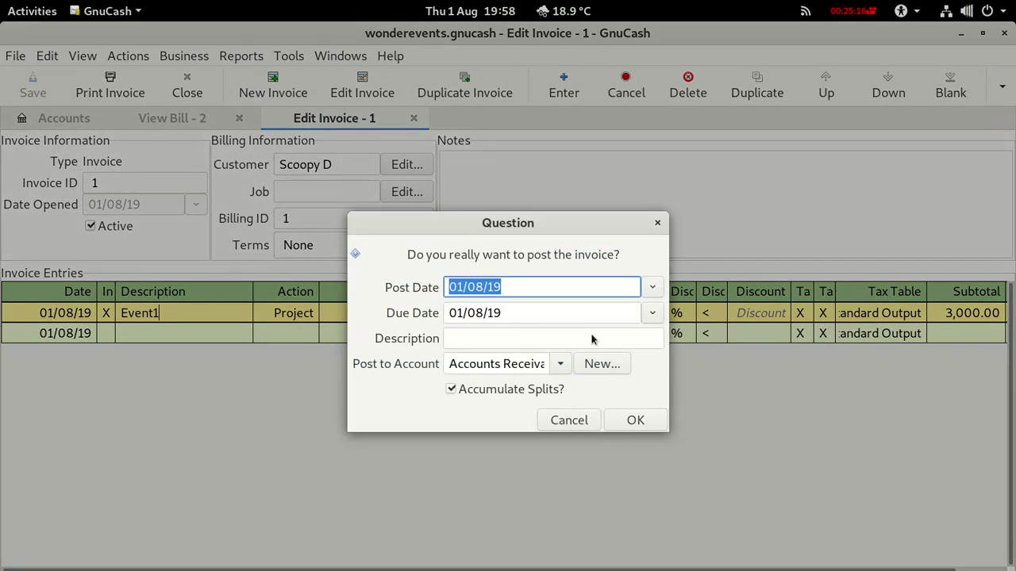
click(466, 339)
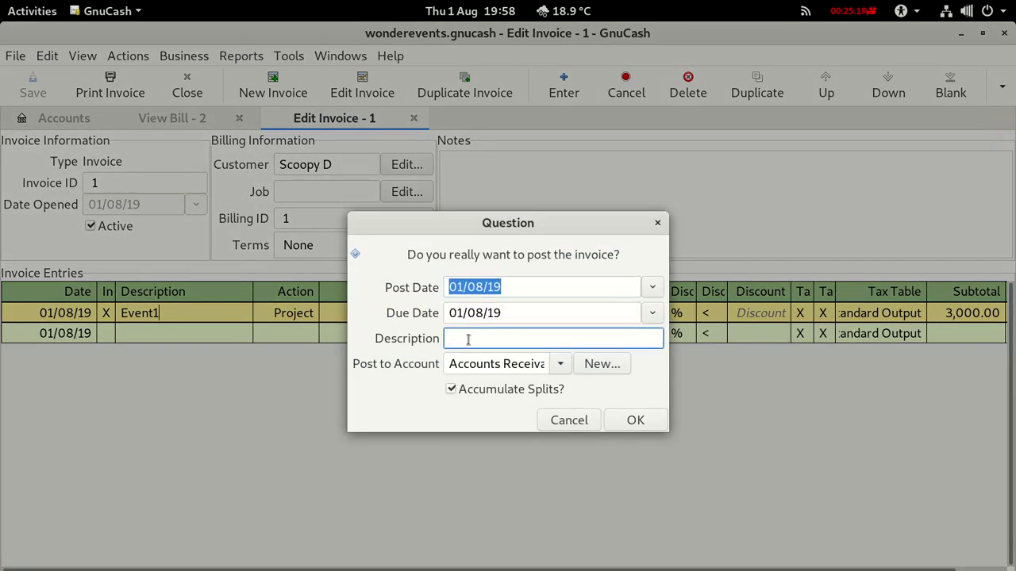
text(Event1)
click(624, 422)
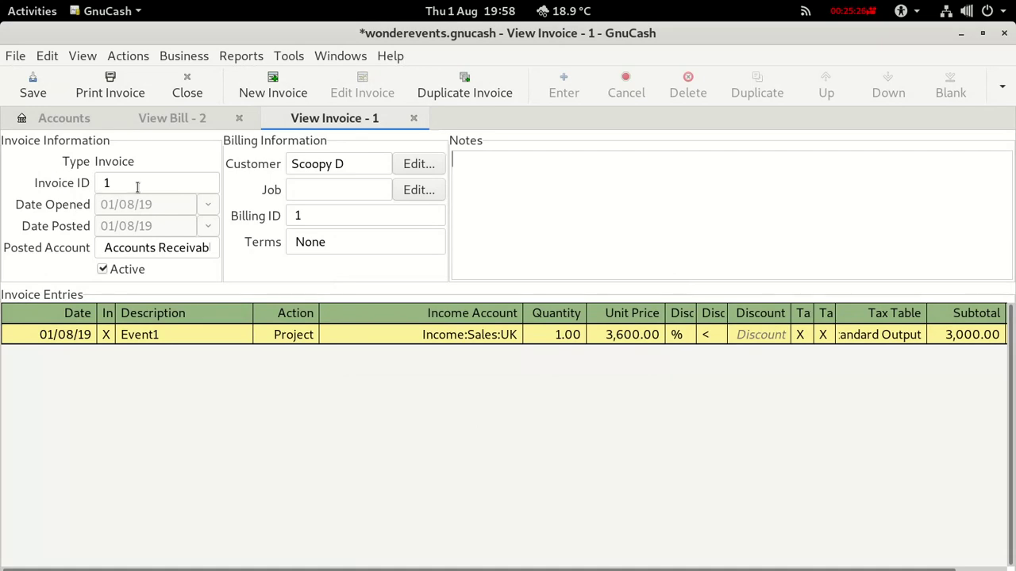
click(414, 118)
click(239, 118)
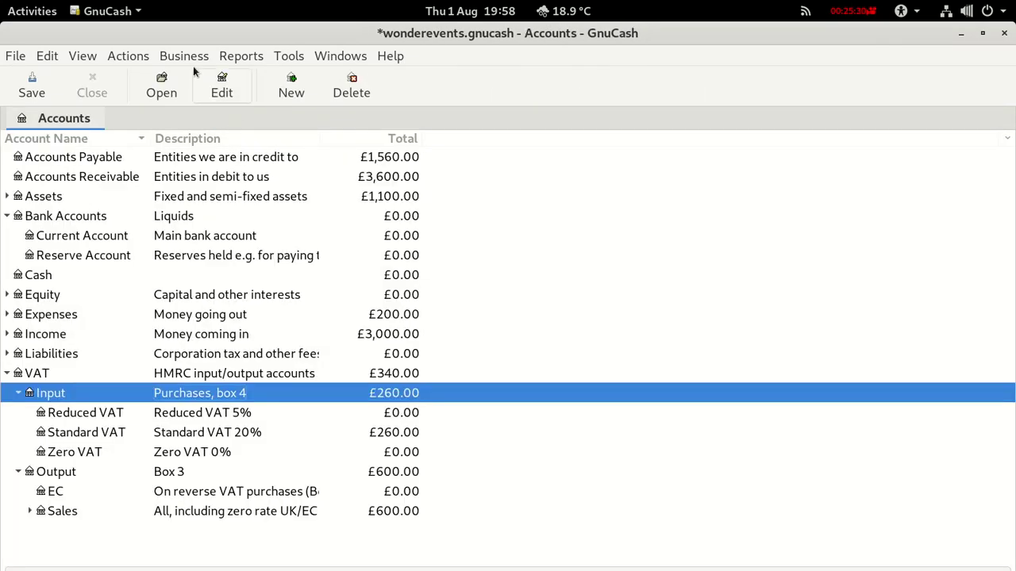
Start a new vendor bill, accepting the vendor suggested for 'Sccoo'.
click(187, 56)
mouse_move(202, 103)
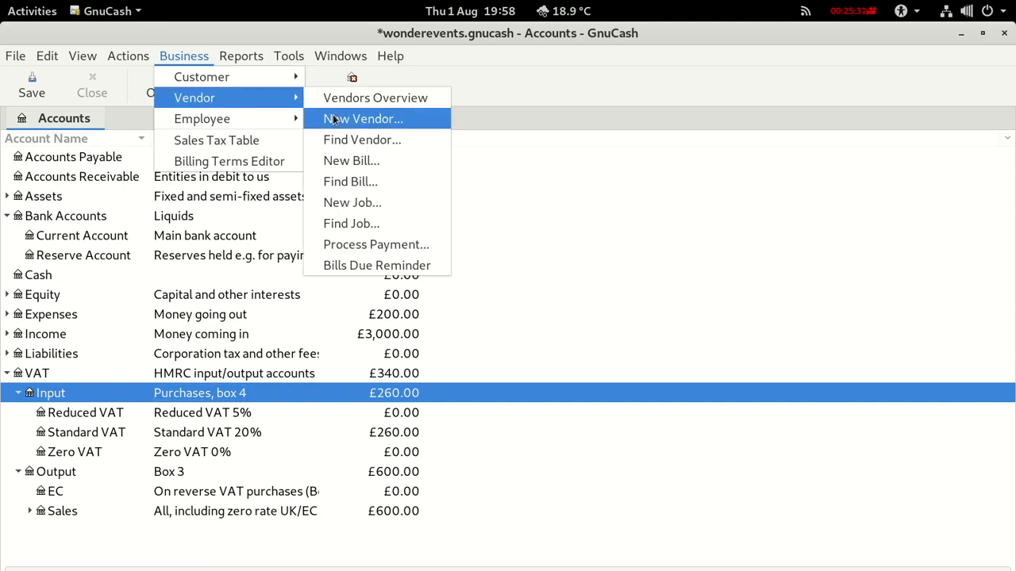
click(340, 164)
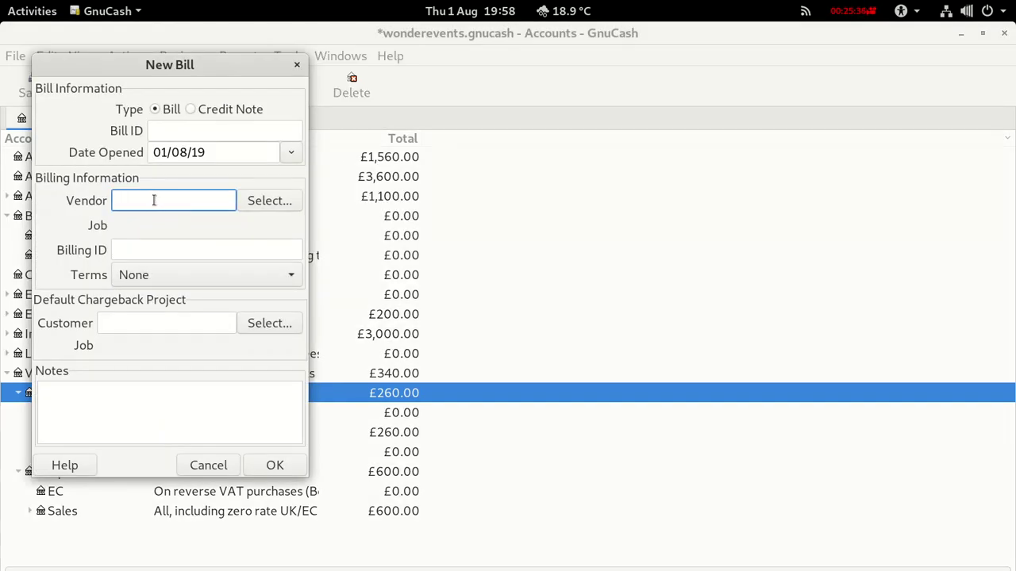
text(Sc)
text(coo)
click(163, 131)
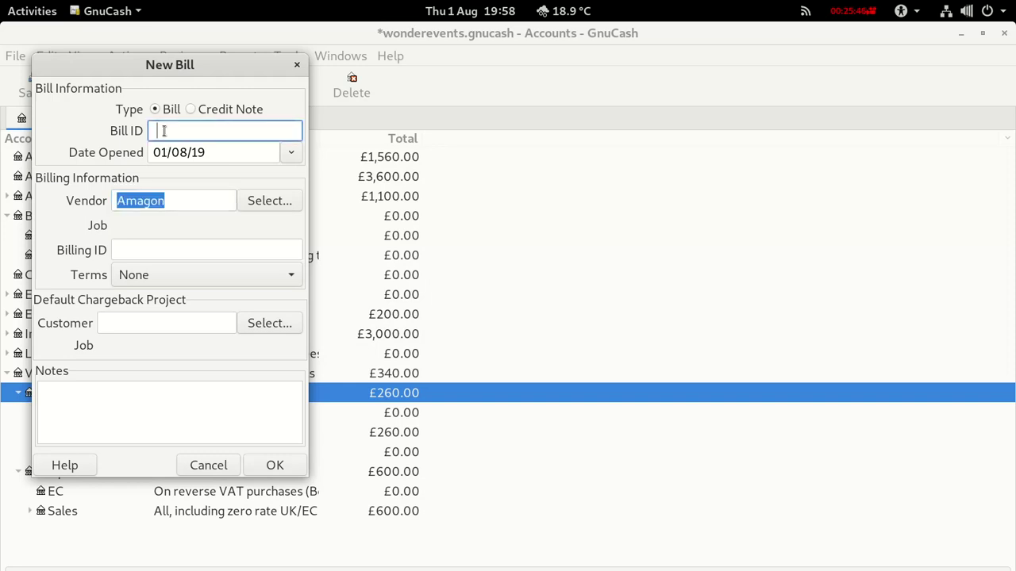
Cancel the unfinished bill and bring up the Business customer options.
click(208, 465)
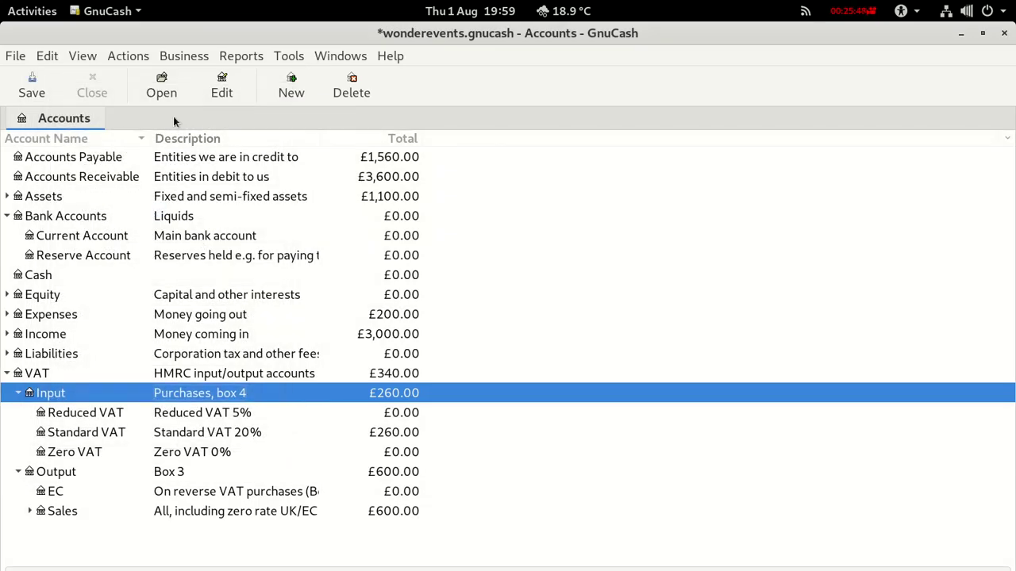
click(178, 54)
mouse_move(182, 84)
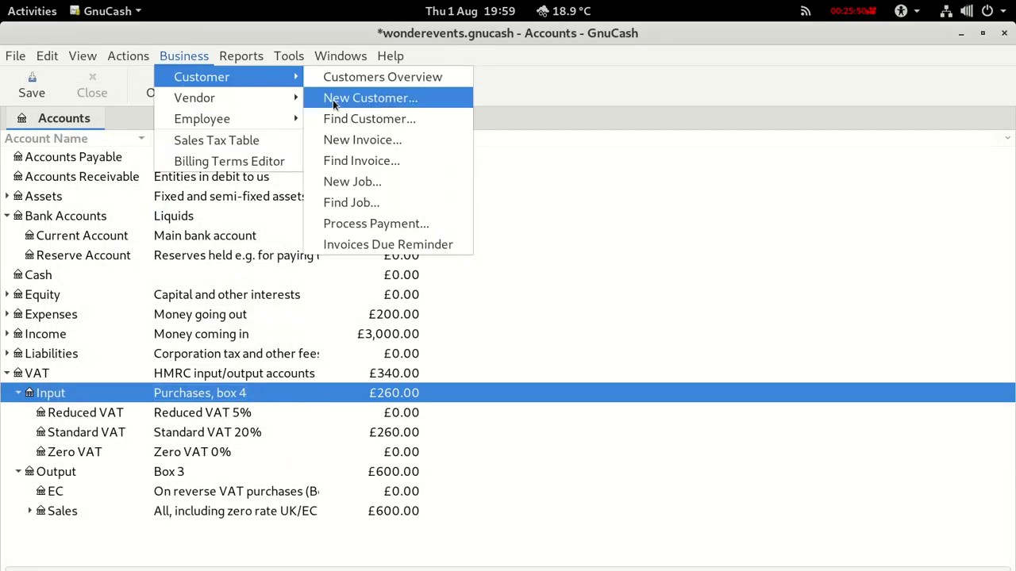
Create invoice ID 2 for customer Scoopy D with billing ID 2.
click(336, 140)
click(193, 131)
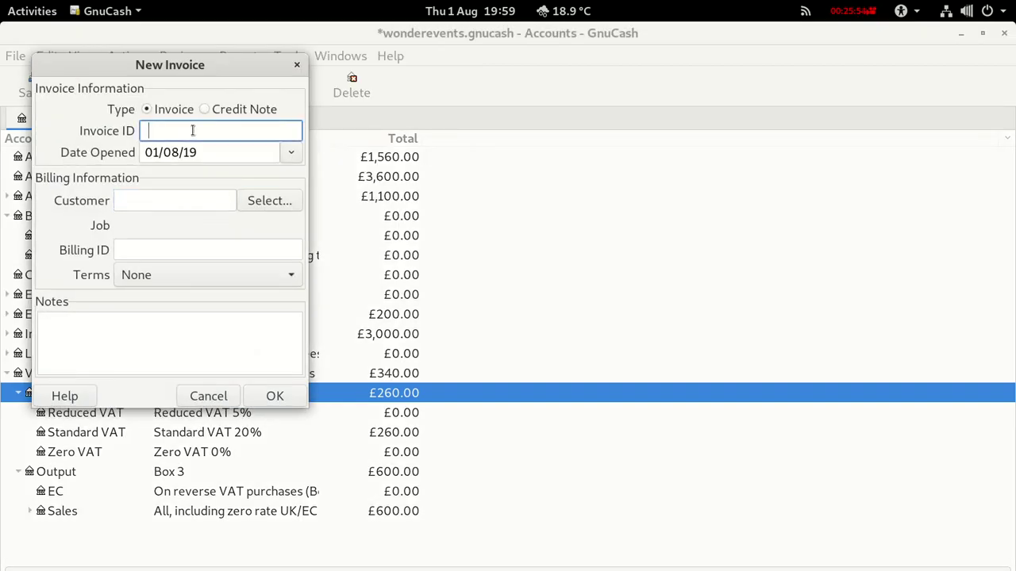
text(2)
click(163, 200)
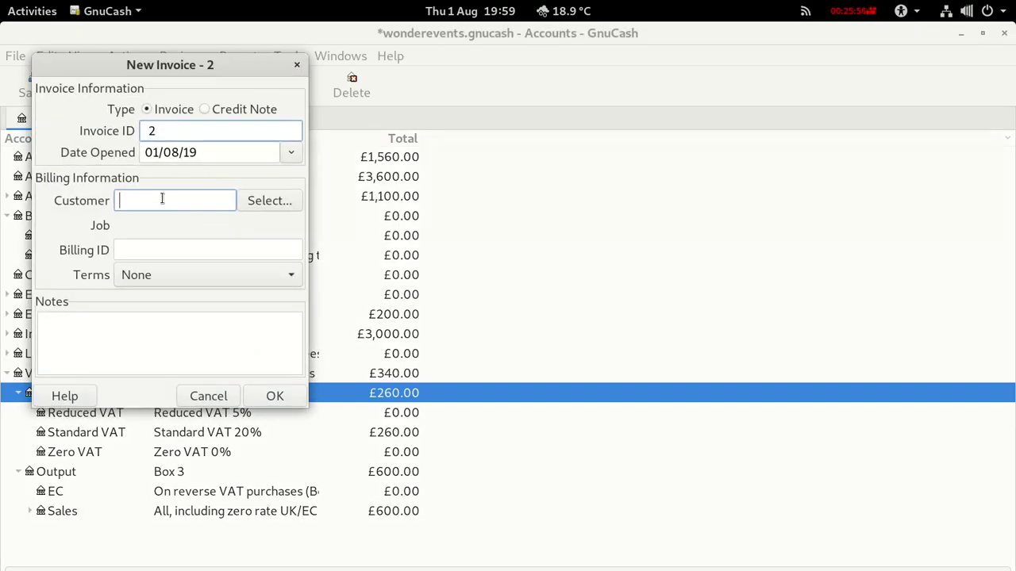
text(Scc)
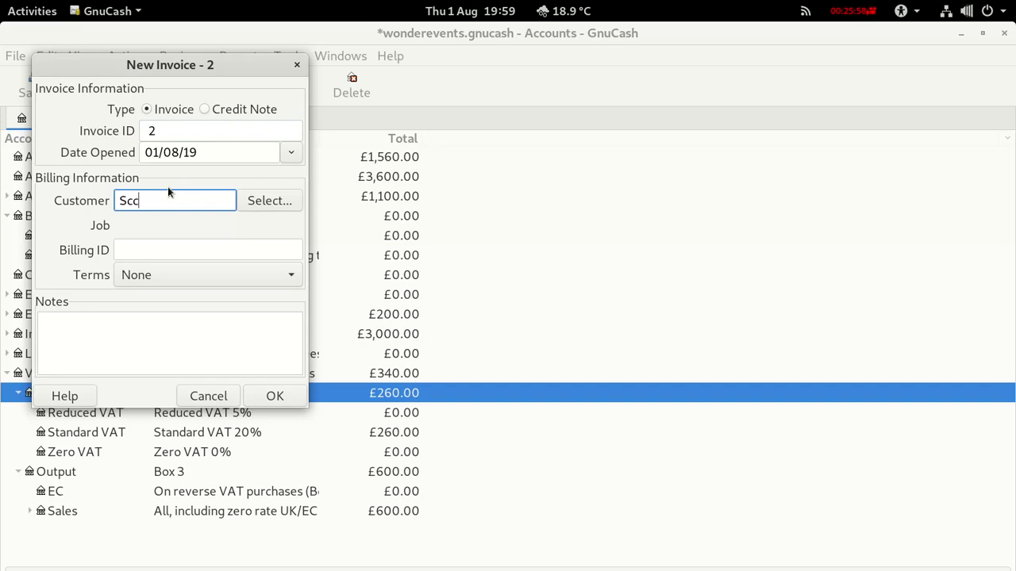
key(BackSpace)
click(143, 223)
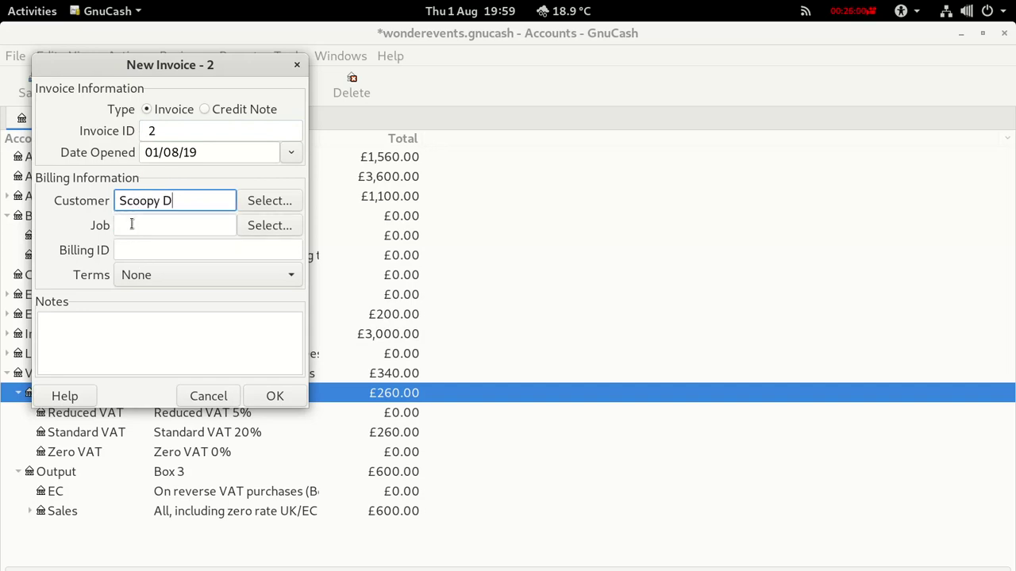
click(133, 249)
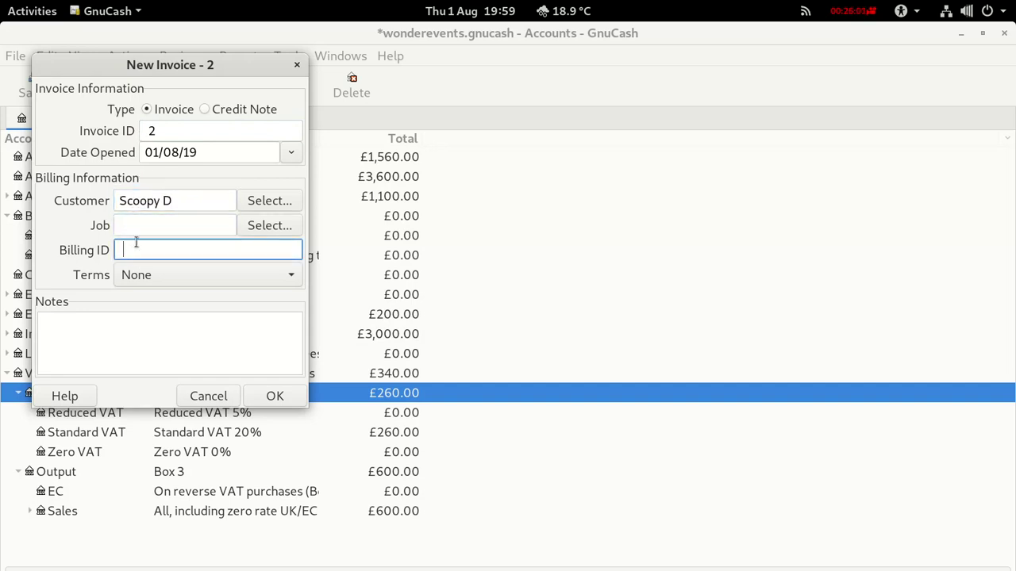
text(2)
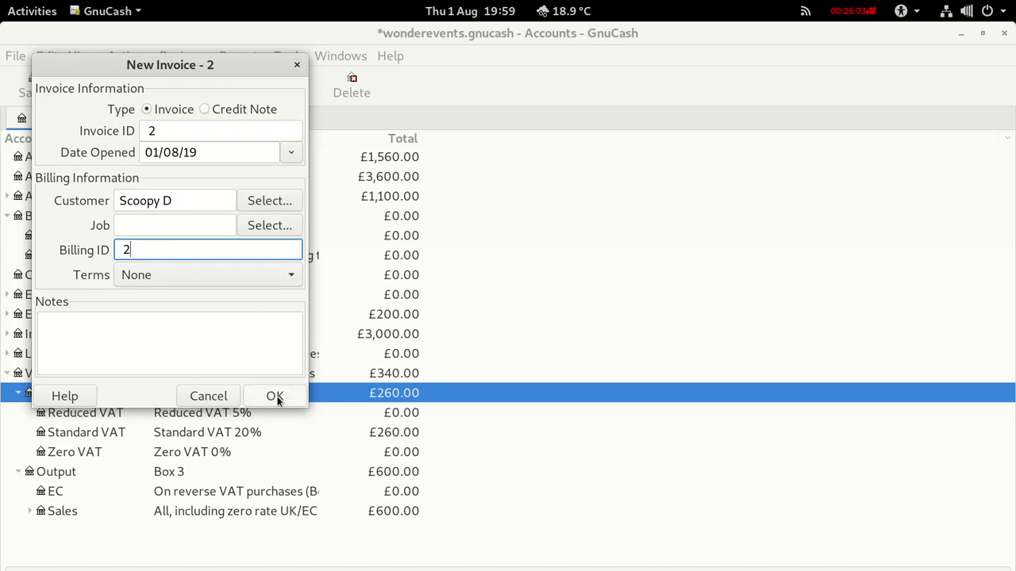
click(274, 396)
click(168, 312)
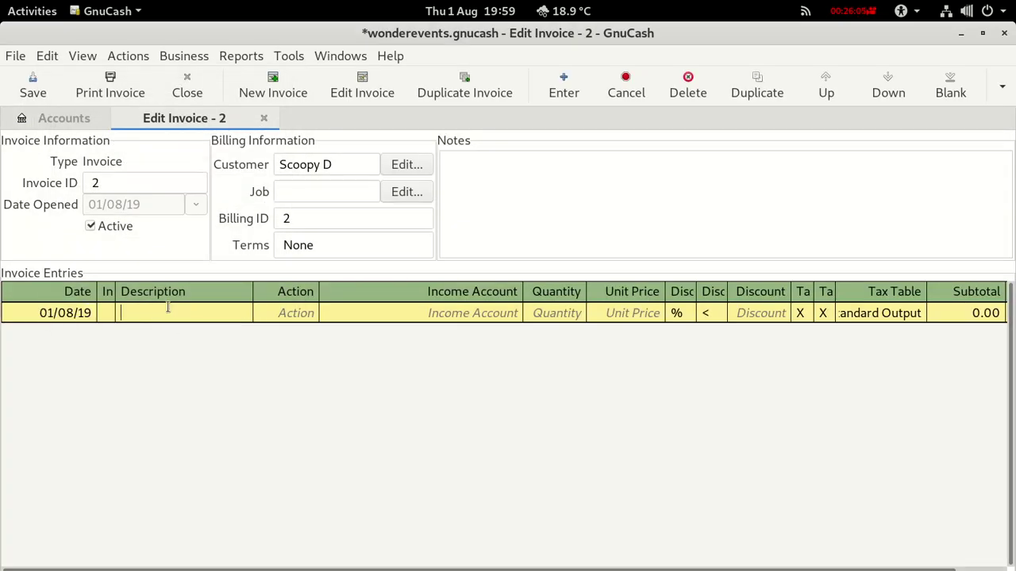
Fill the first line as Event1, Project, Income:Sales:UK, quantity 1, checking Calc's VAT sheet.
text(Event1)
click(302, 314)
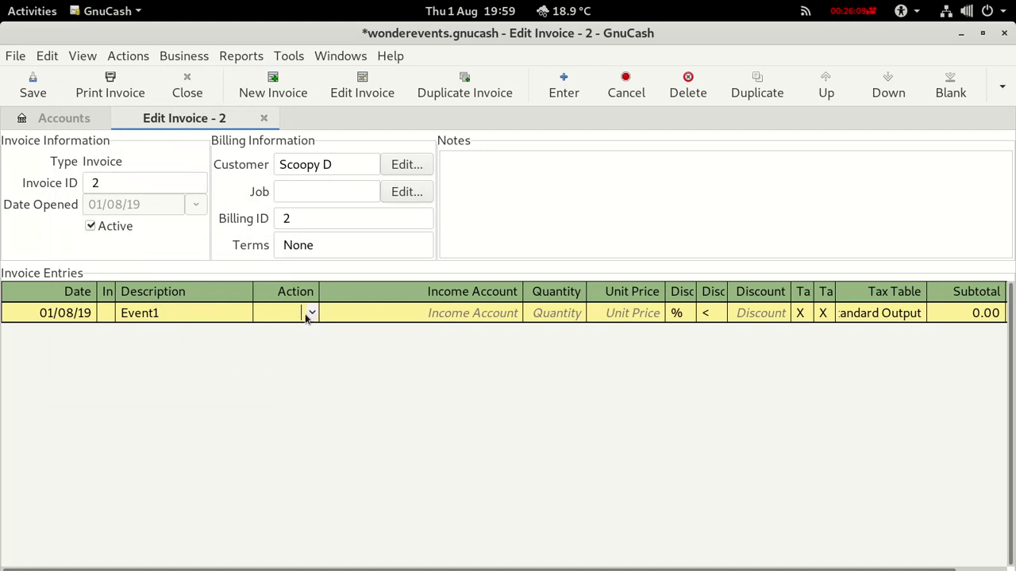
click(310, 315)
click(284, 373)
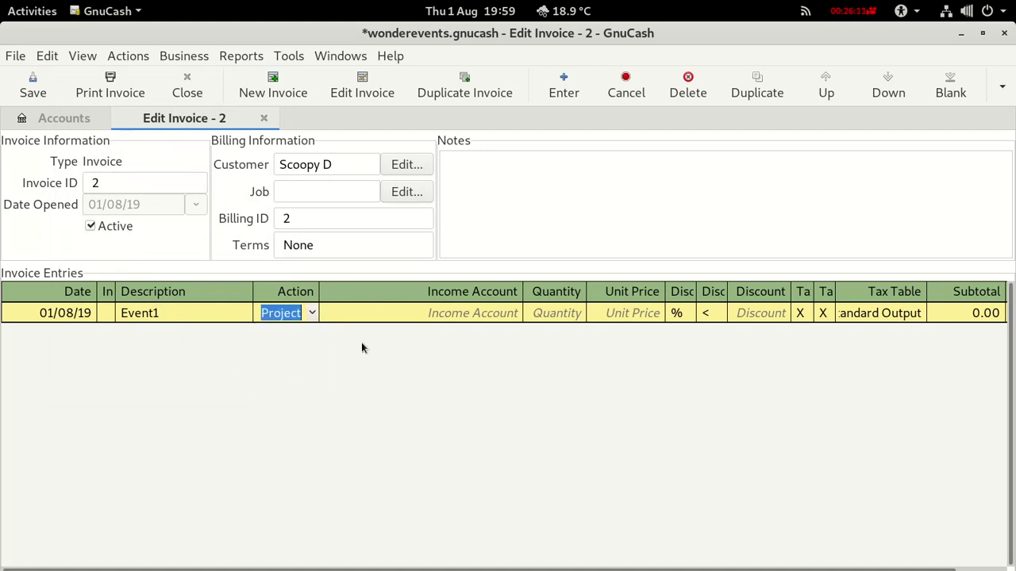
click(432, 318)
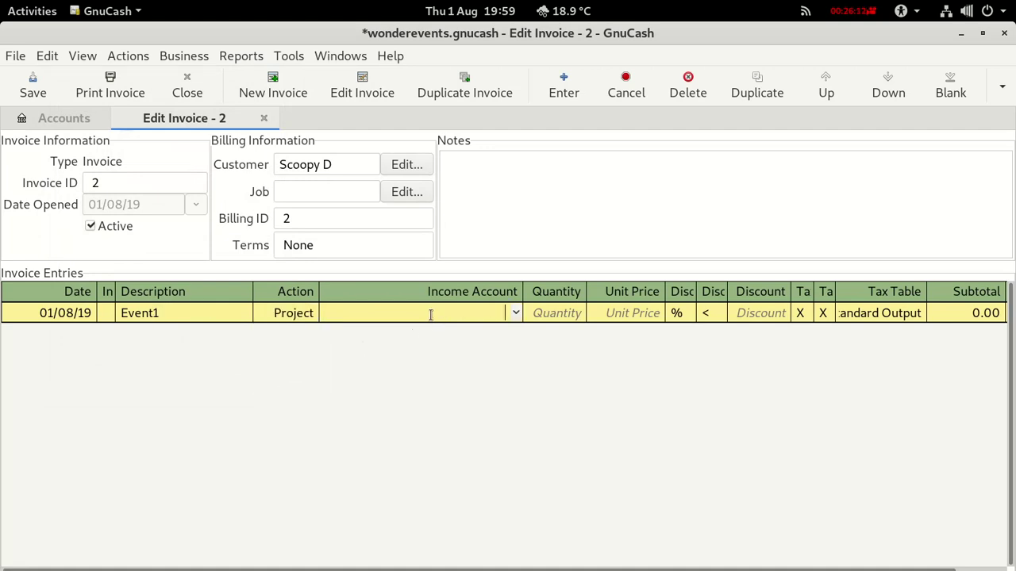
click(515, 315)
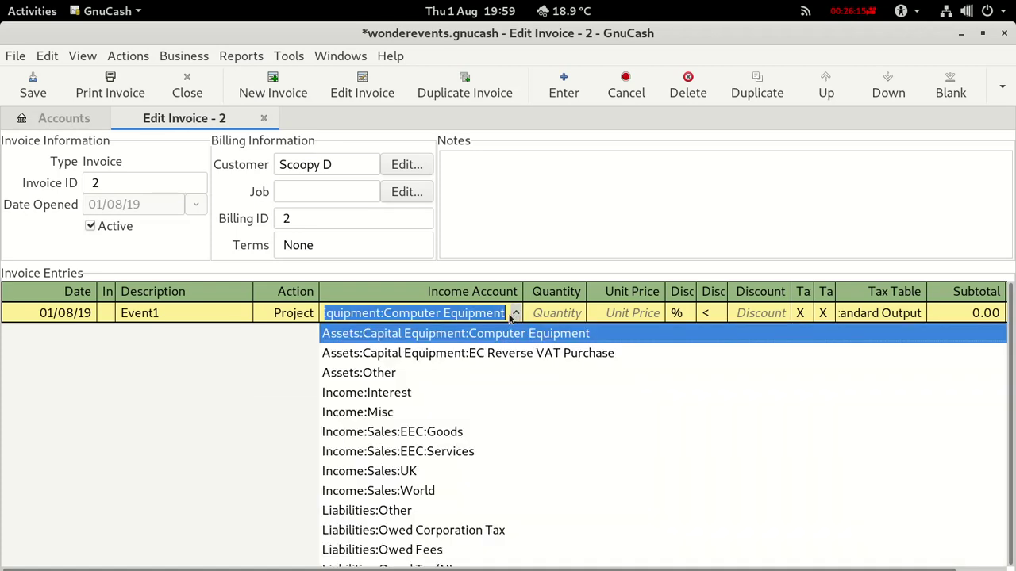
click(398, 472)
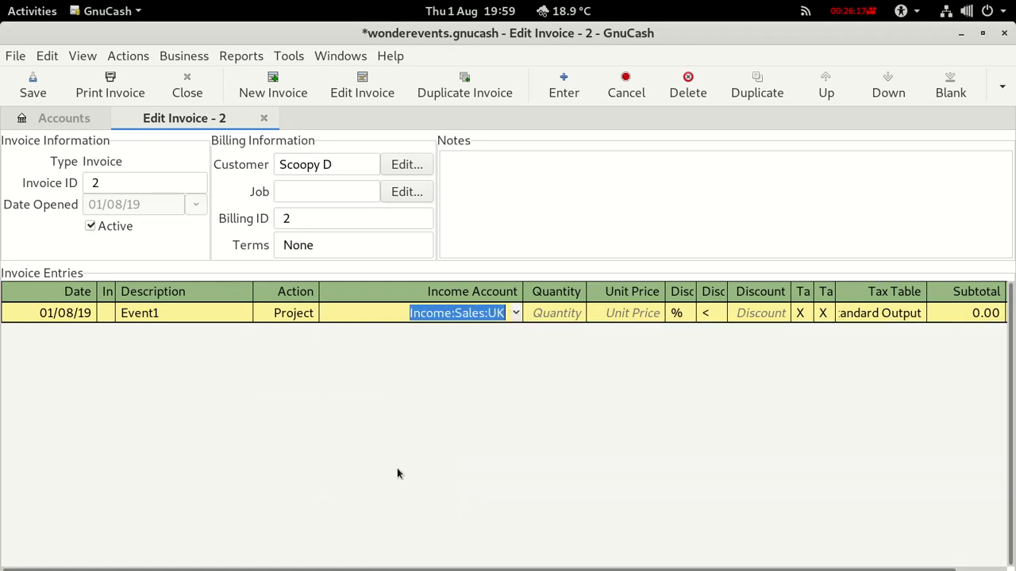
click(554, 311)
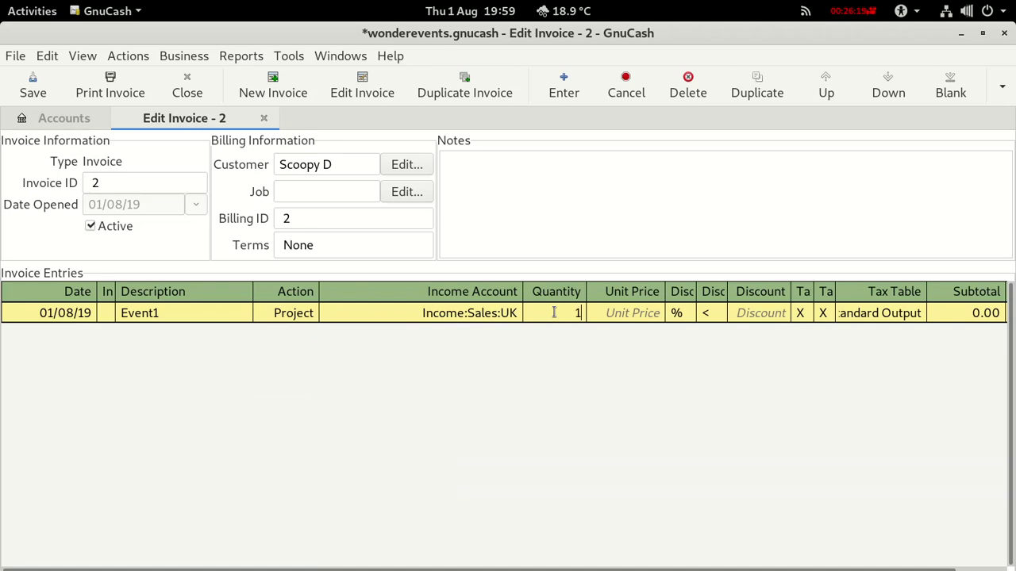
click(606, 315)
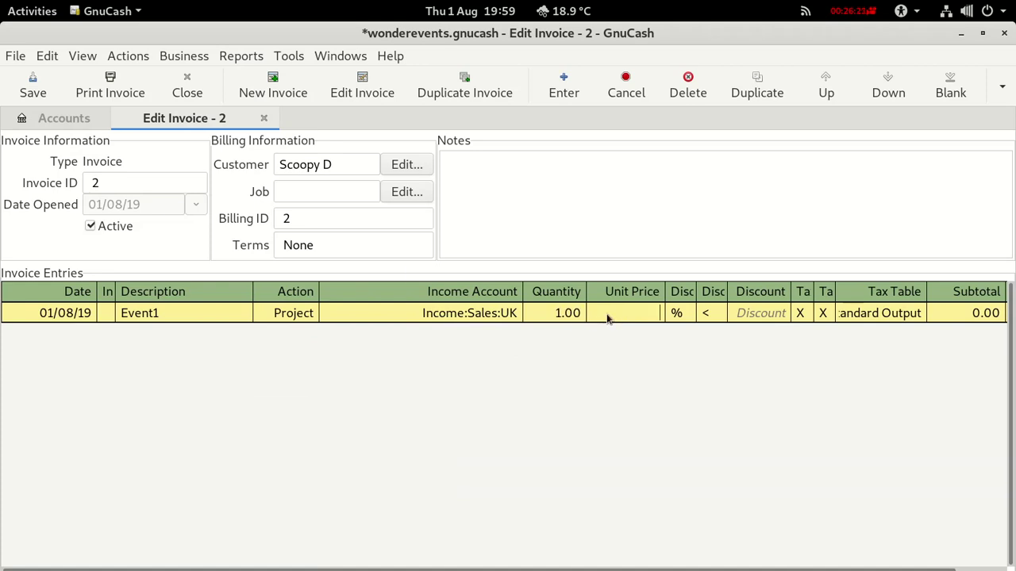
key(alt+Tab)
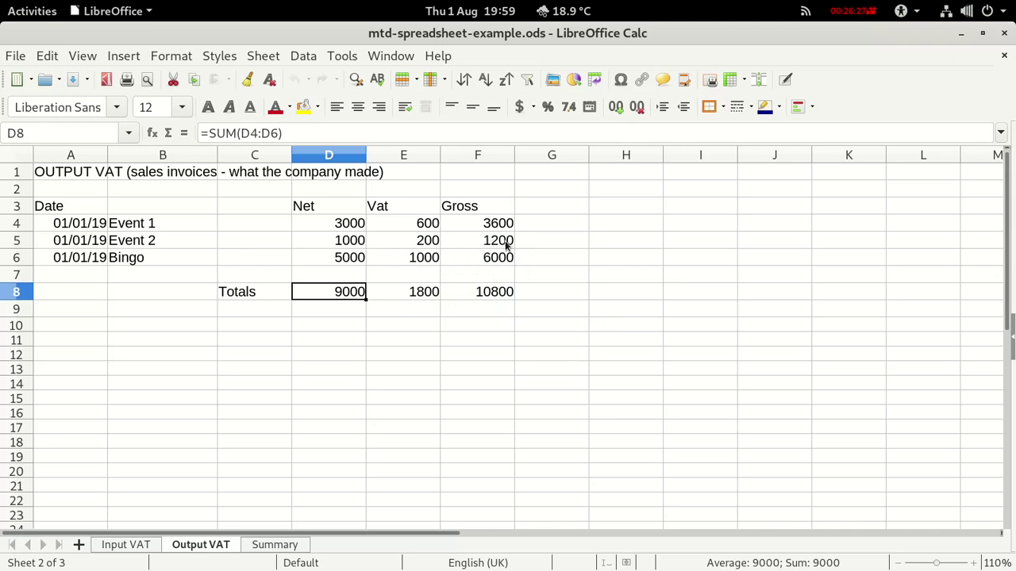
key(alt+Tab)
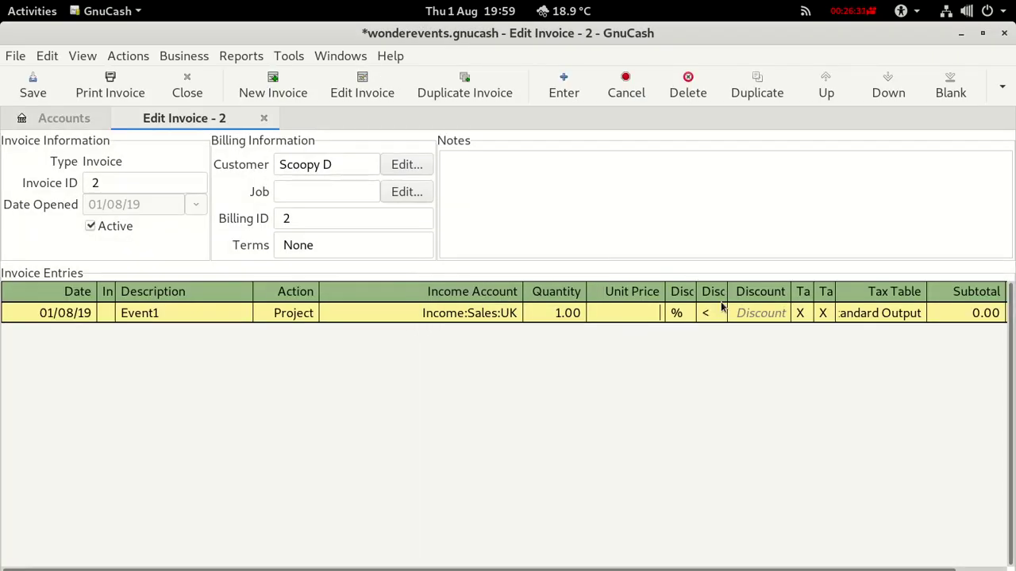
Commit the Event1 line at unit price 1,200.00, leaving a 1,000.00 subtotal.
text(1,200)
key(Return)
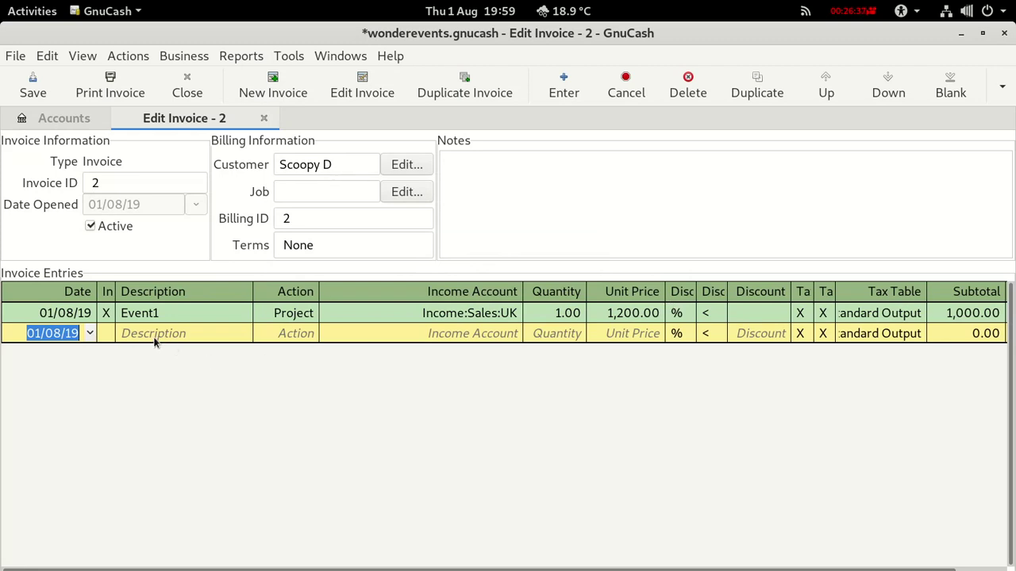
click(996, 90)
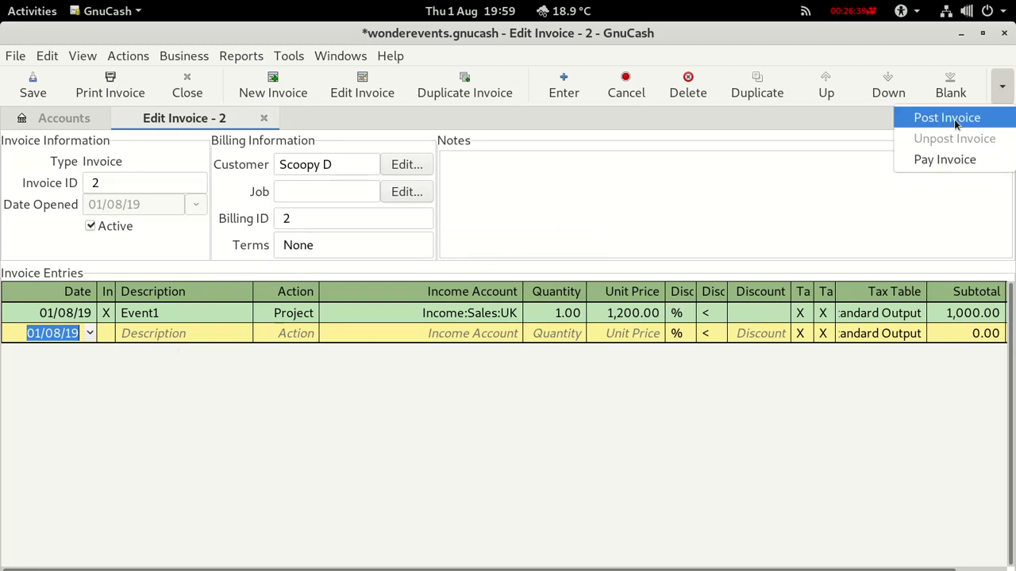
Post invoice 2 to Accounts Receivable with the description Event2.
click(949, 118)
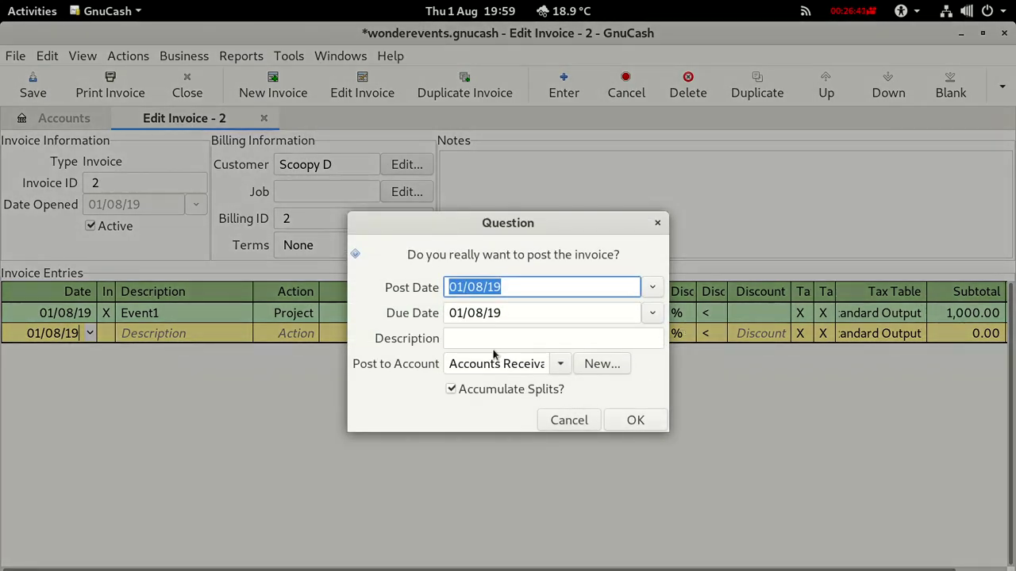
click(495, 337)
text(Eve)
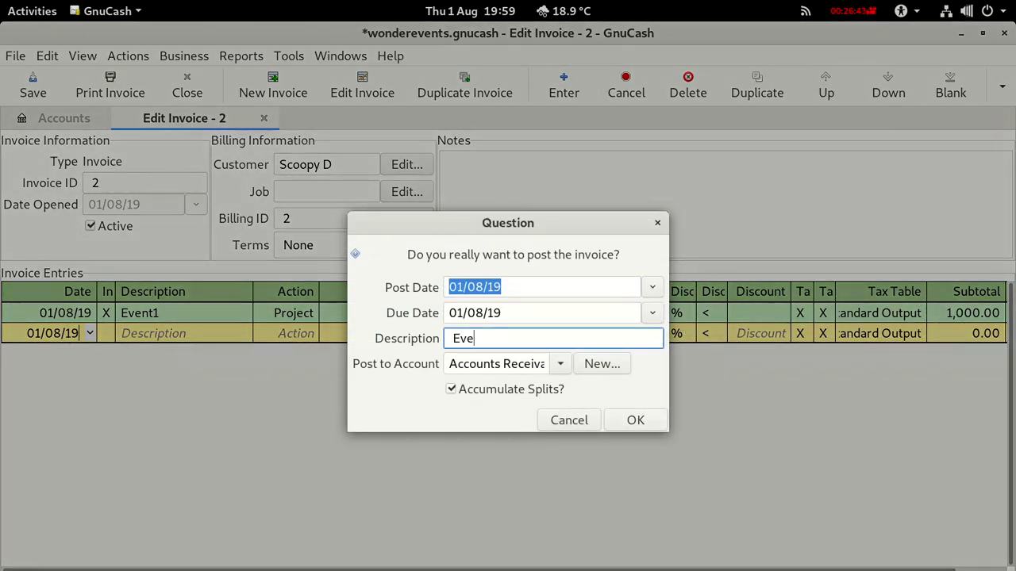
text(nt2)
click(623, 420)
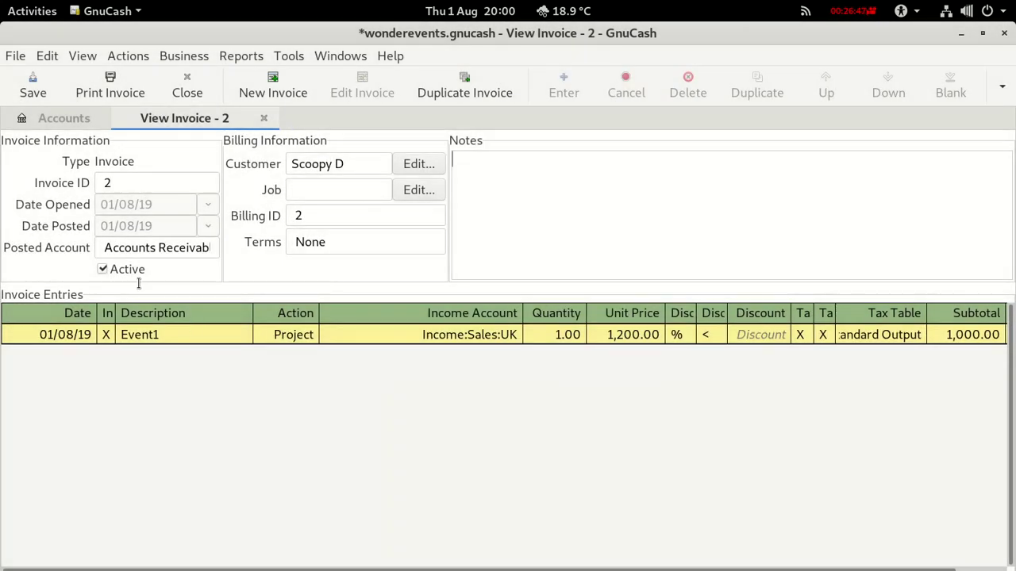
Close the posted invoice and bring up the Business customer options.
click(263, 117)
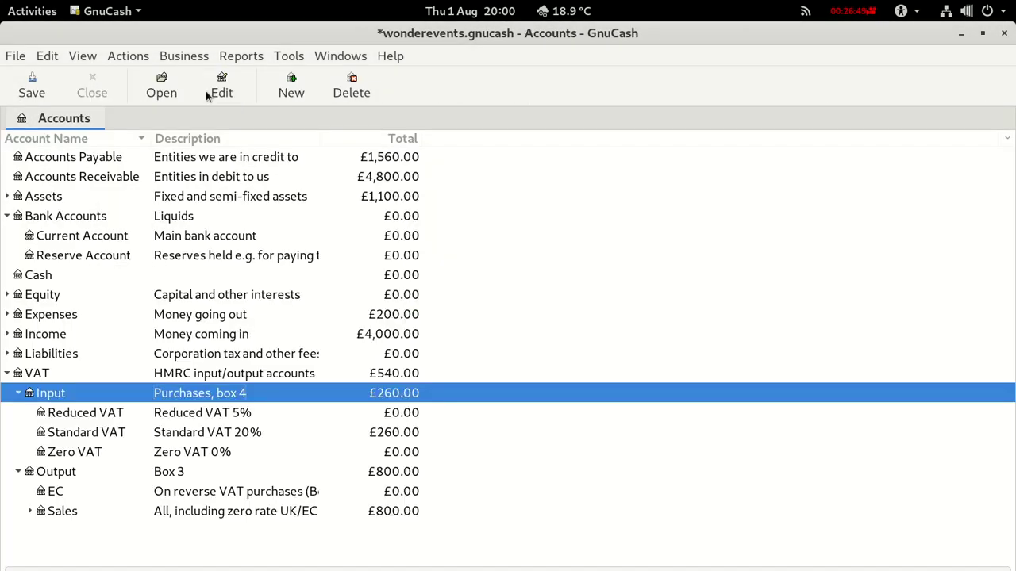
click(180, 56)
mouse_move(196, 100)
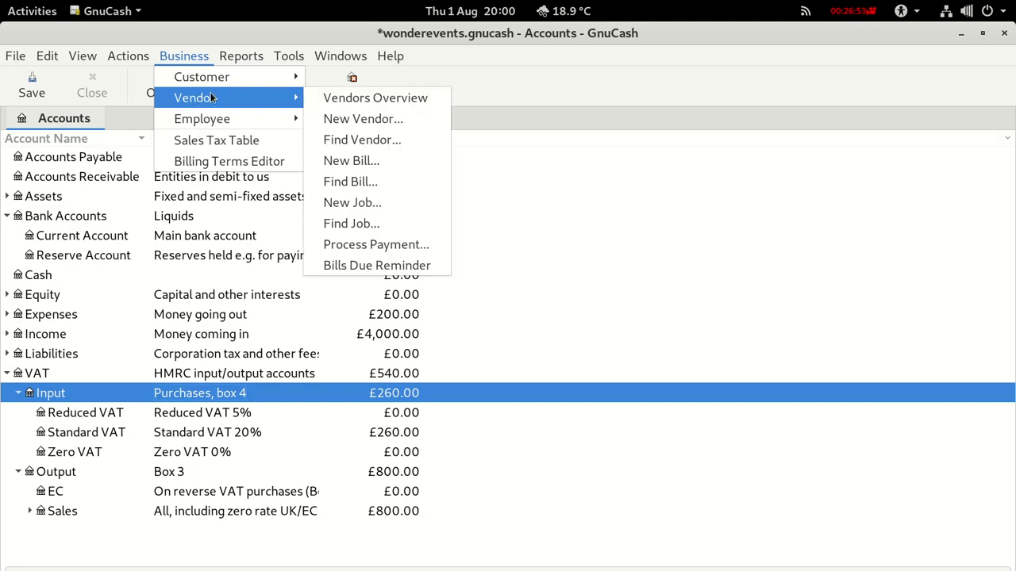
mouse_move(274, 81)
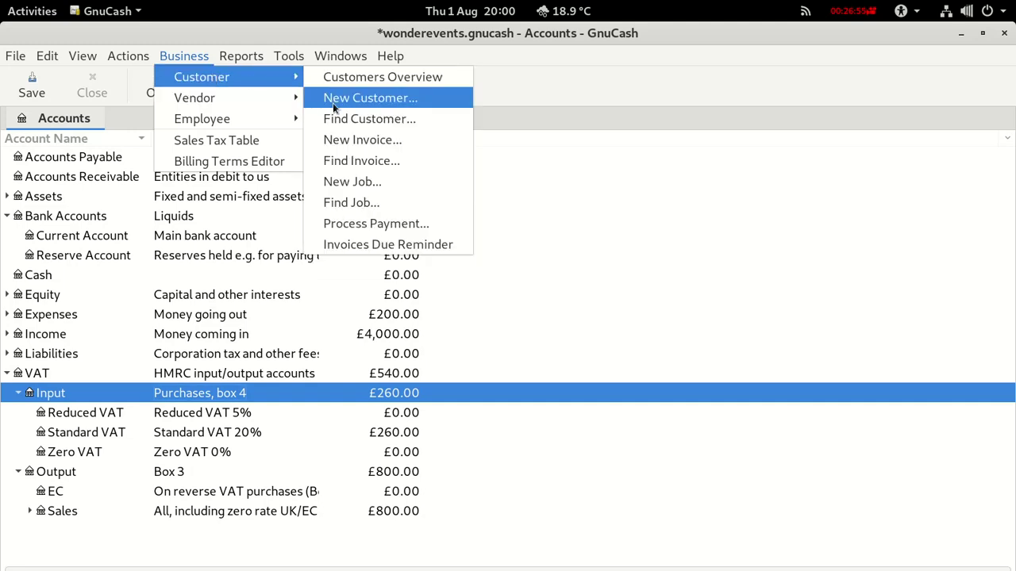
Create invoice ID 3 for customer Scoopy D with billing ID 3.
click(328, 139)
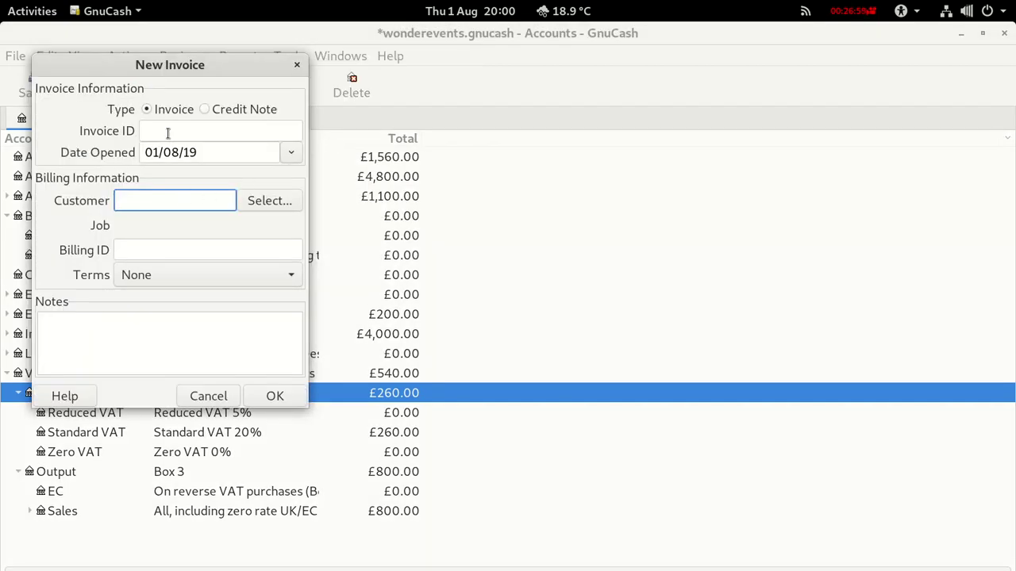
click(167, 133)
text(3)
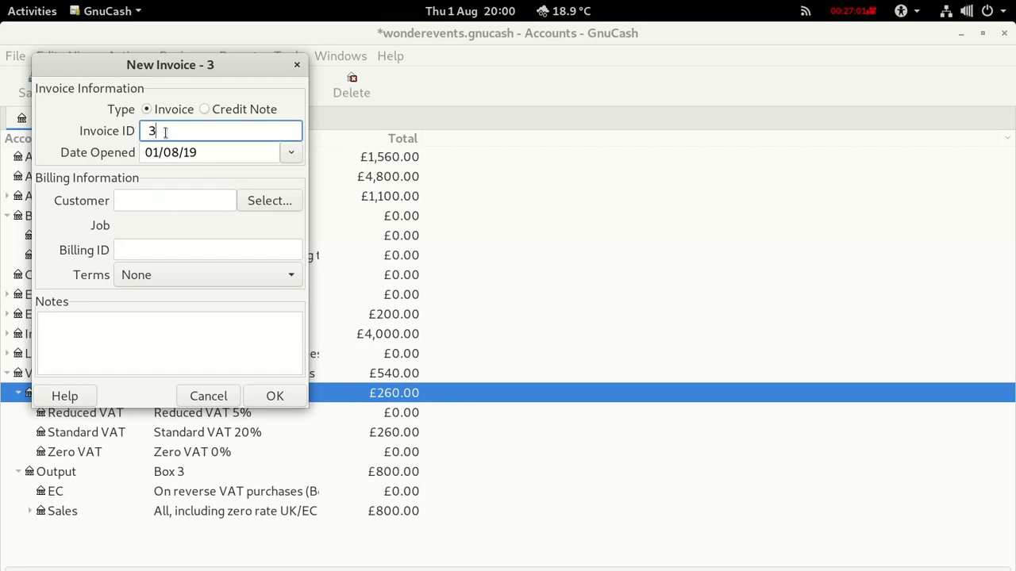
click(146, 198)
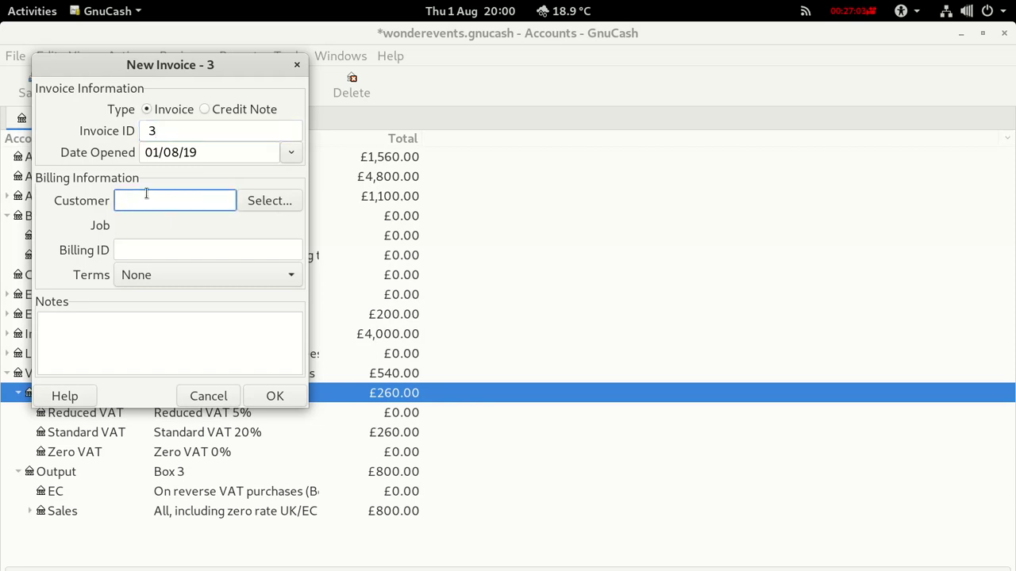
text(Scc)
key(BackSpace)
click(157, 220)
click(143, 249)
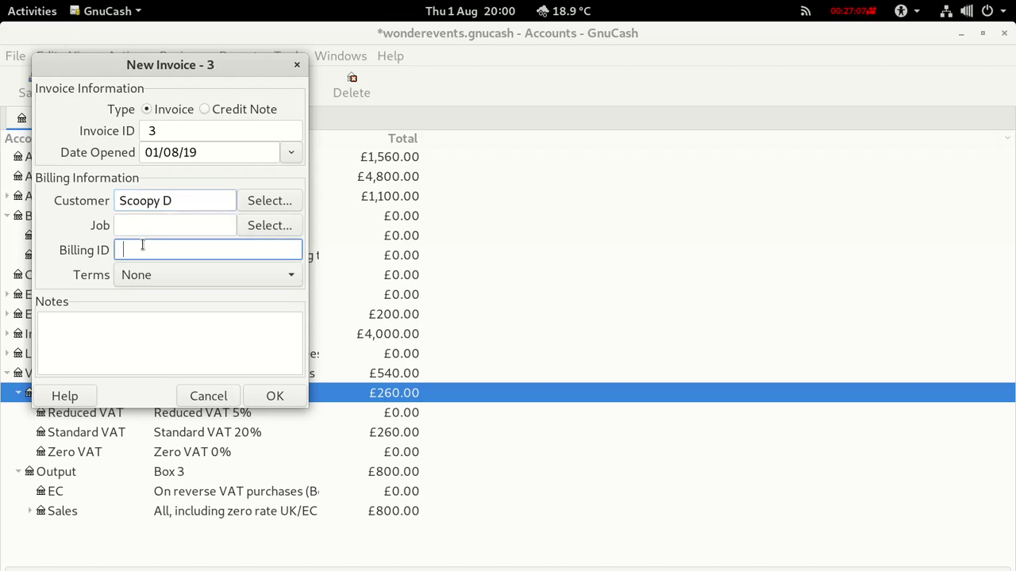
text(3)
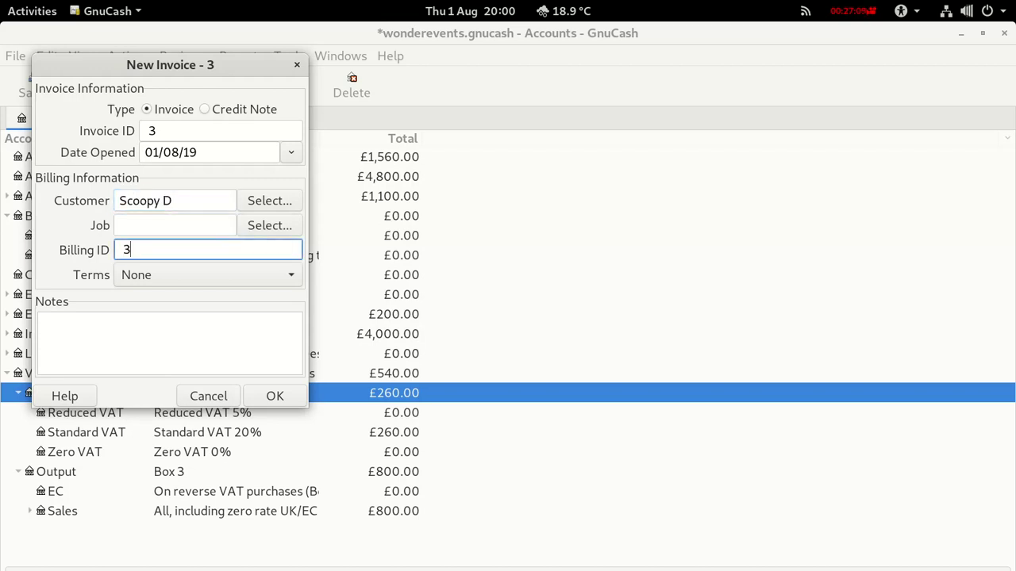
click(274, 396)
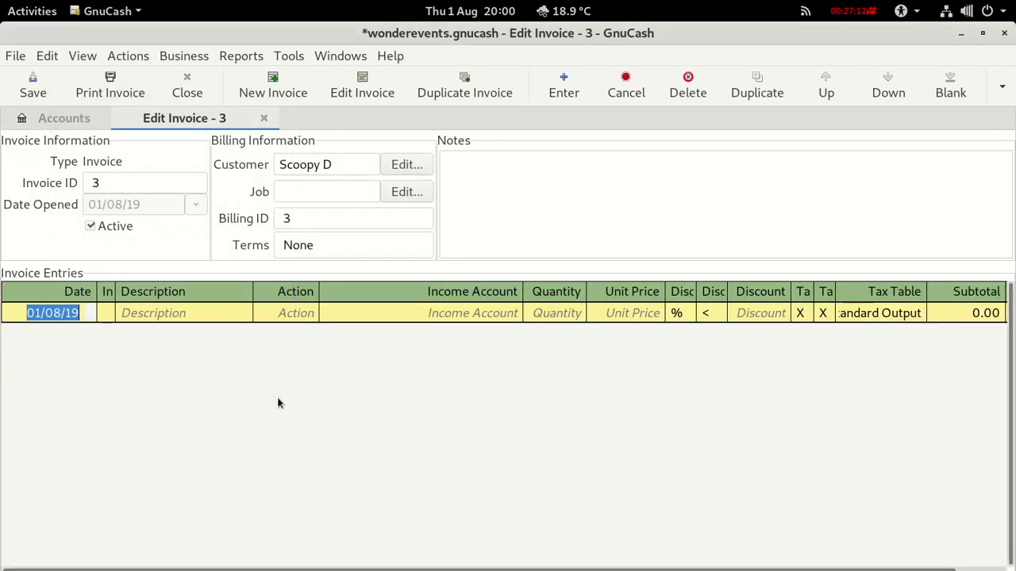
Enter a Bingo line on invoice 3 with action Project.
click(130, 313)
text(Bingo)
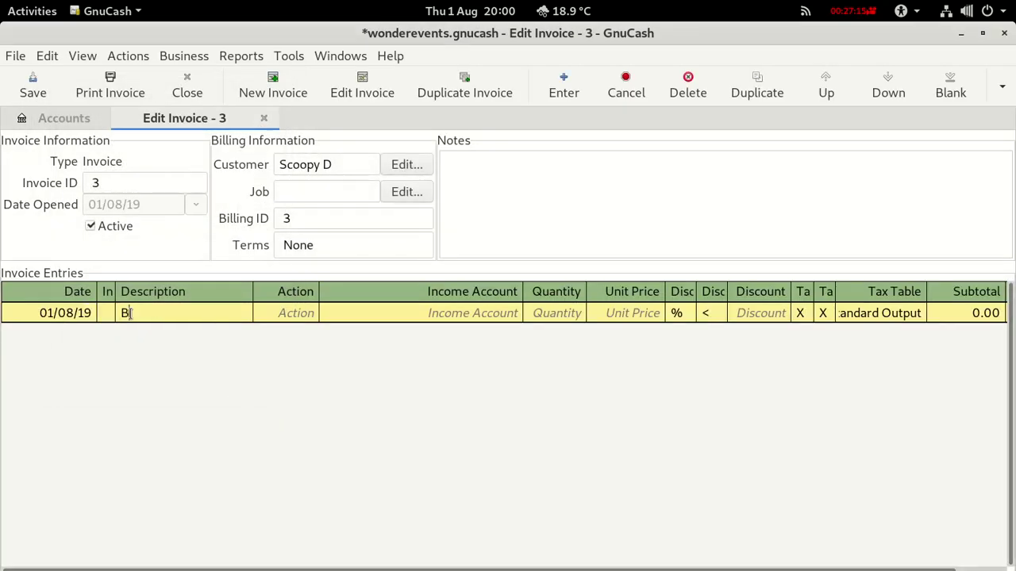
click(283, 314)
click(311, 314)
click(276, 372)
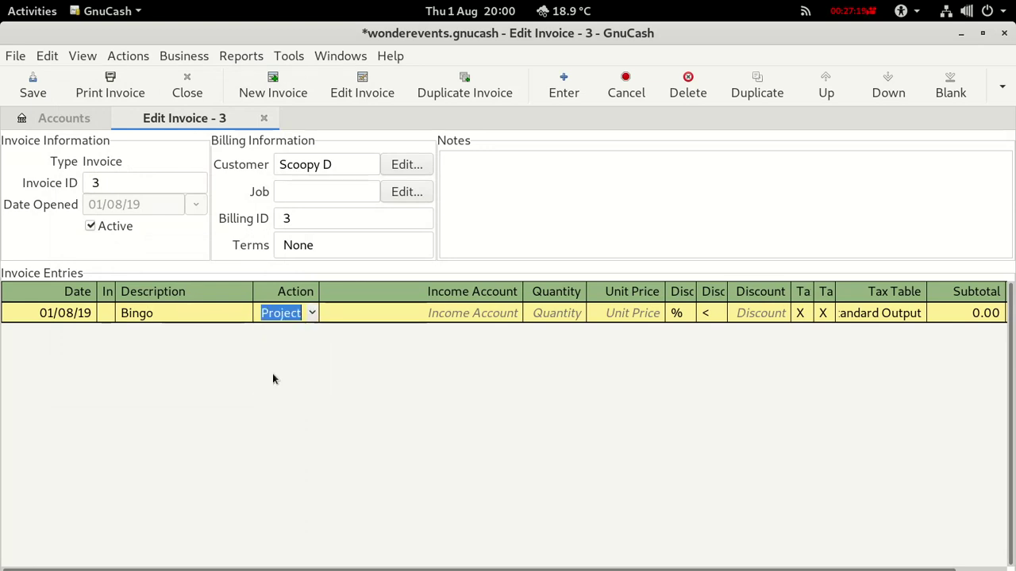
Book the Bingo line to Income:Sales:UK with quantity 1, checking the figures in Calc.
click(441, 312)
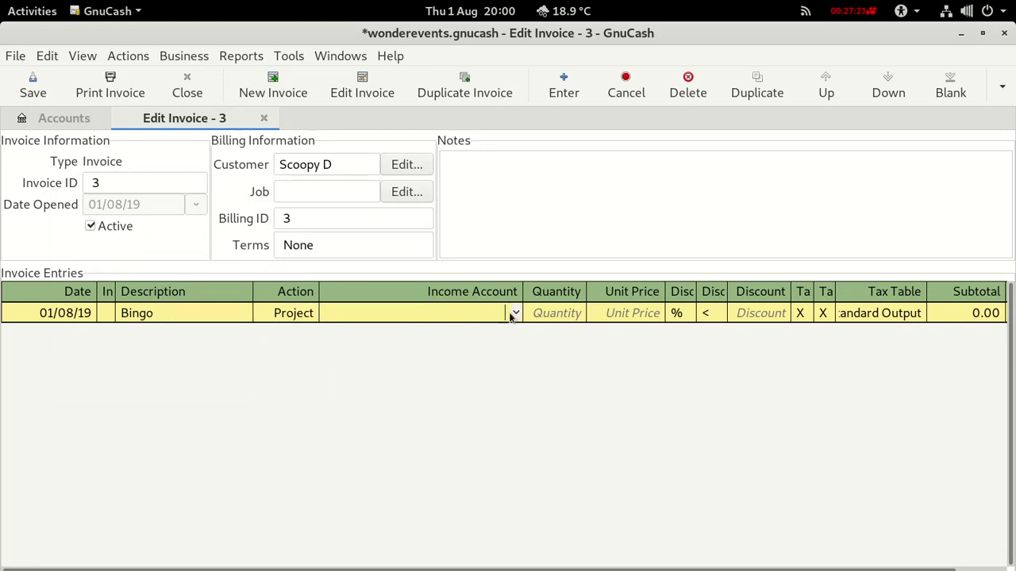
click(516, 313)
click(516, 313)
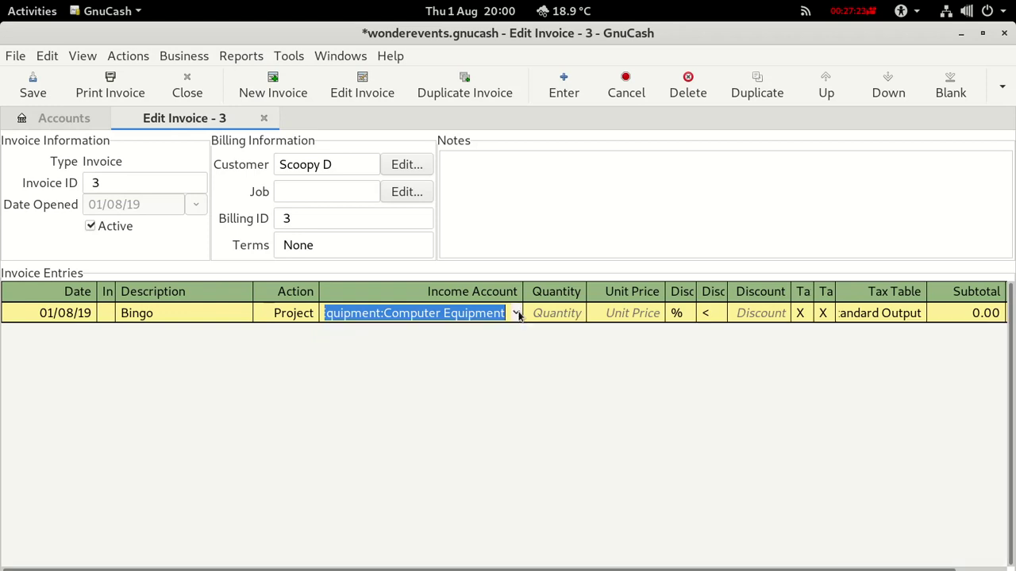
click(517, 314)
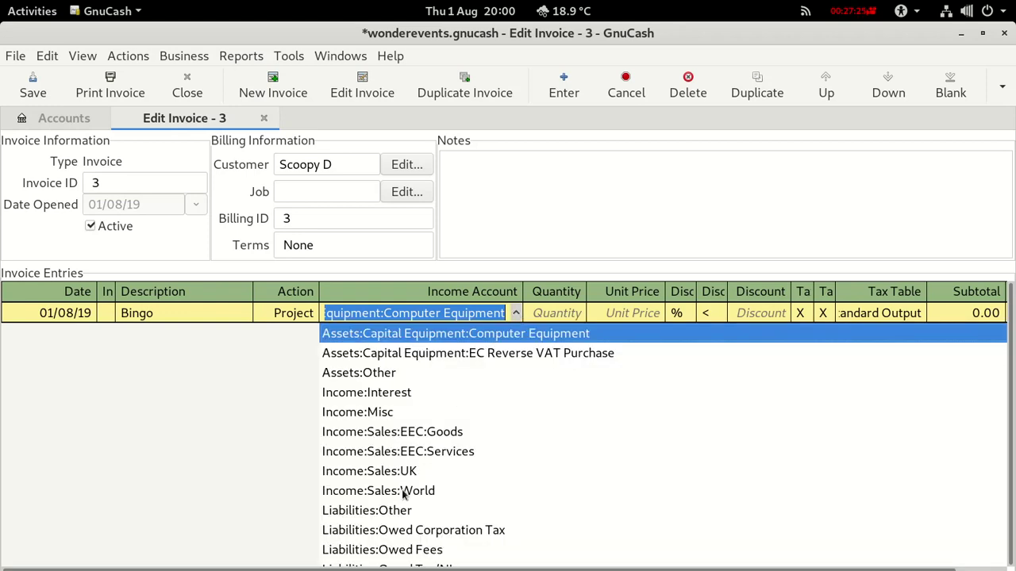
click(385, 471)
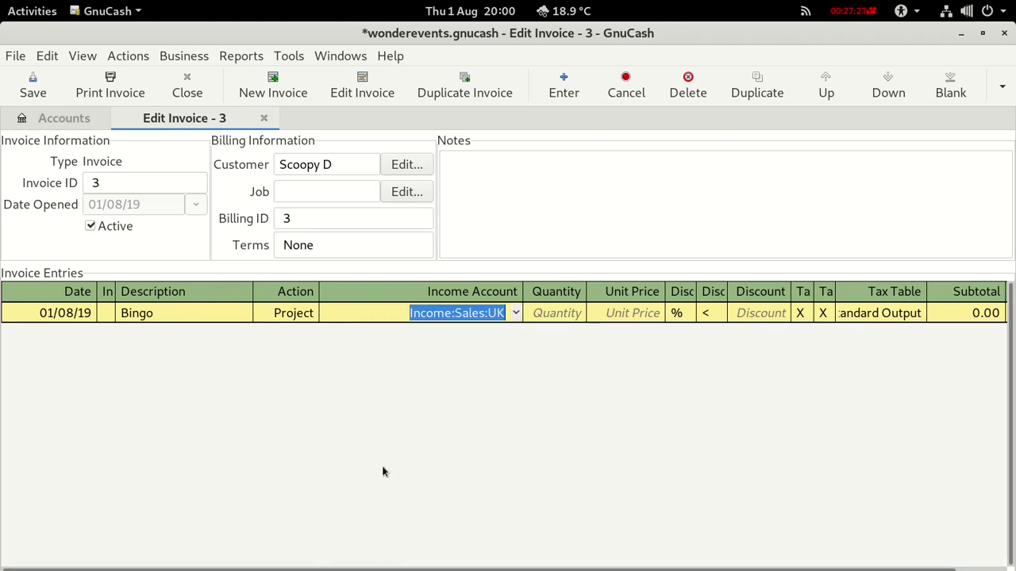
click(543, 313)
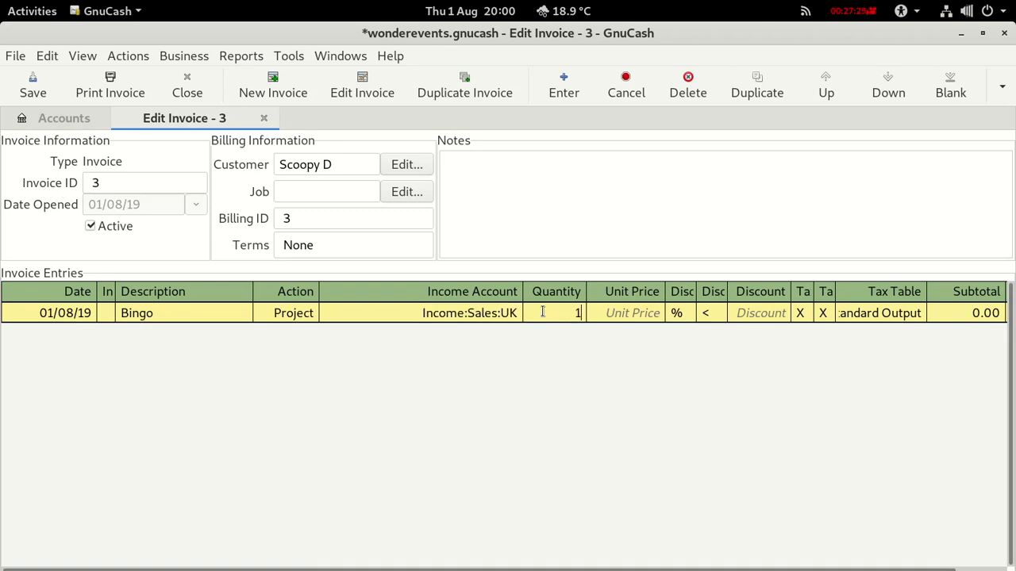
key(alt+Tab)
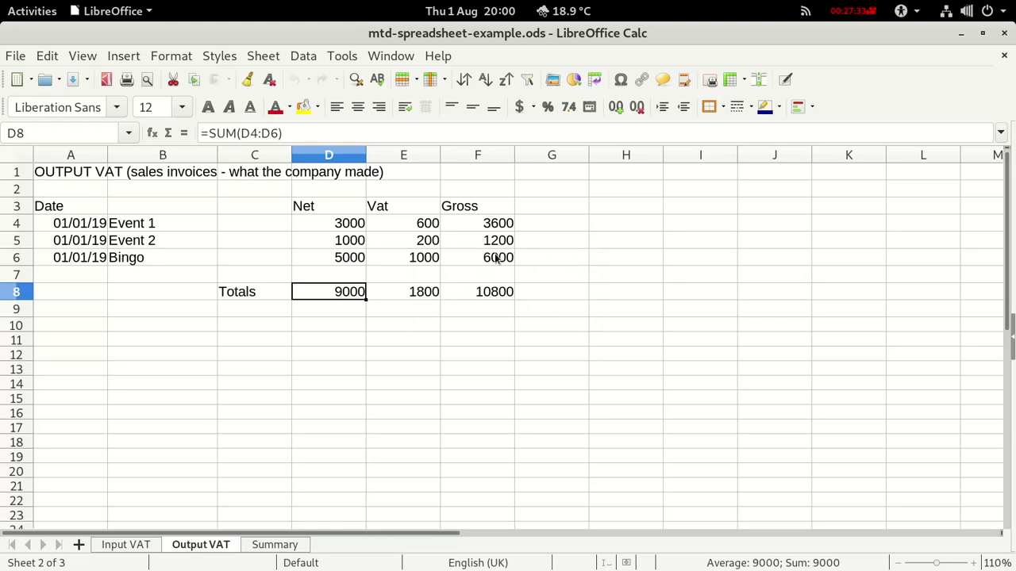
key(alt+Tab)
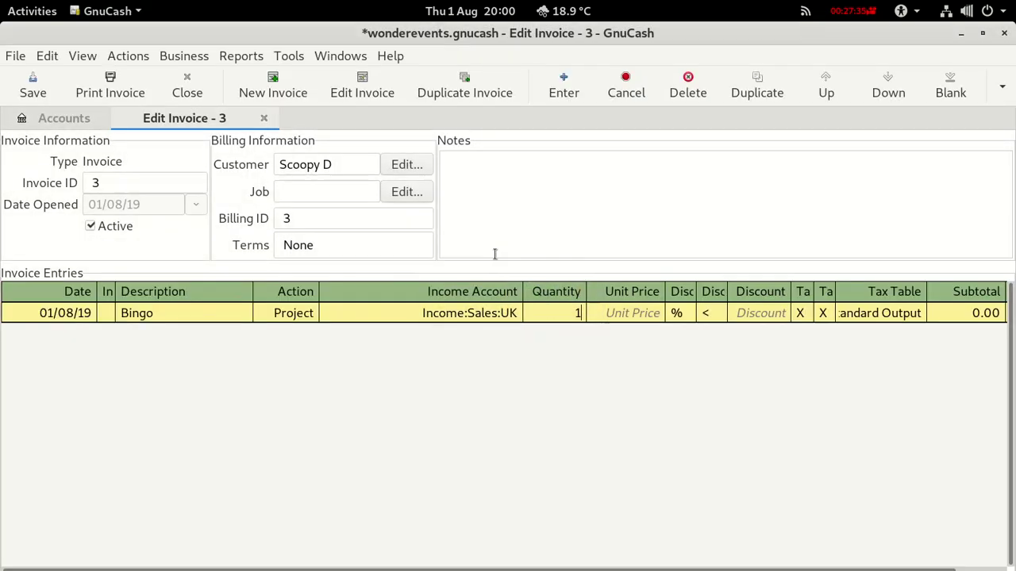
Set the Bingo unit price to 6,000.00 for a 5,000.00 subtotal and save the book.
click(649, 314)
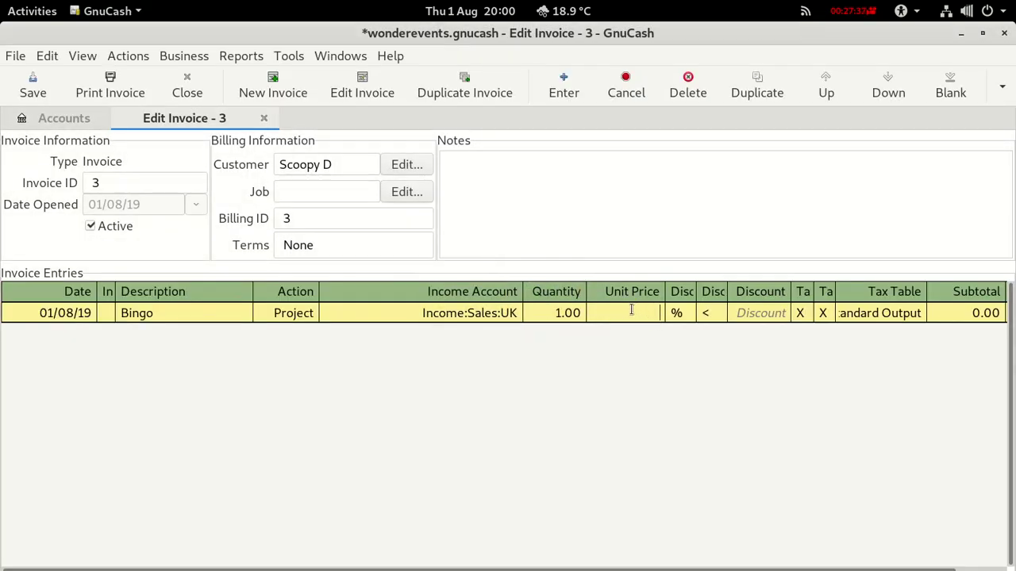
text(6000)
key(Return)
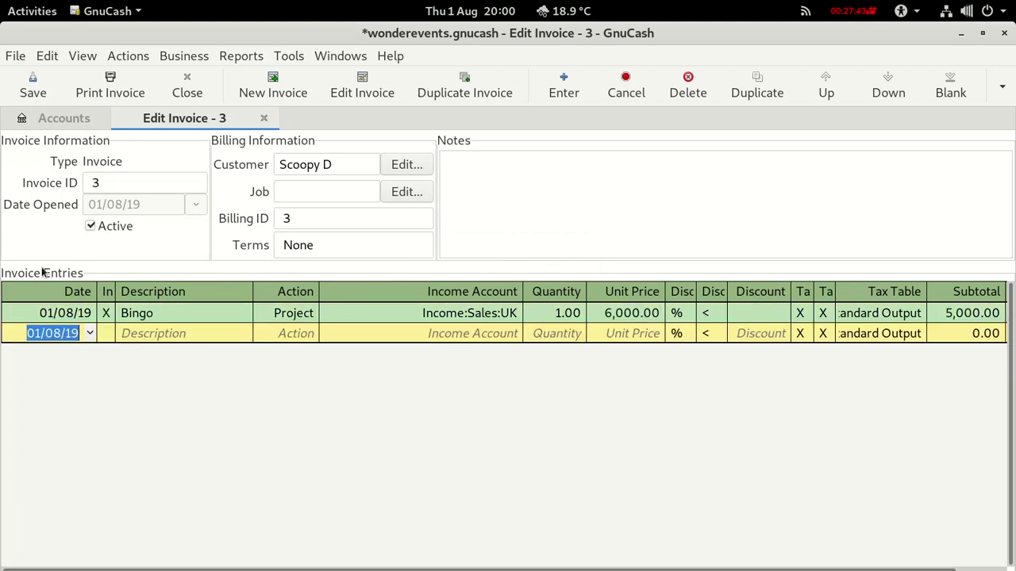
click(34, 93)
Preview printable invoice 3 showing £6,000.00 due, then close it and return to the Bingo line.
click(109, 91)
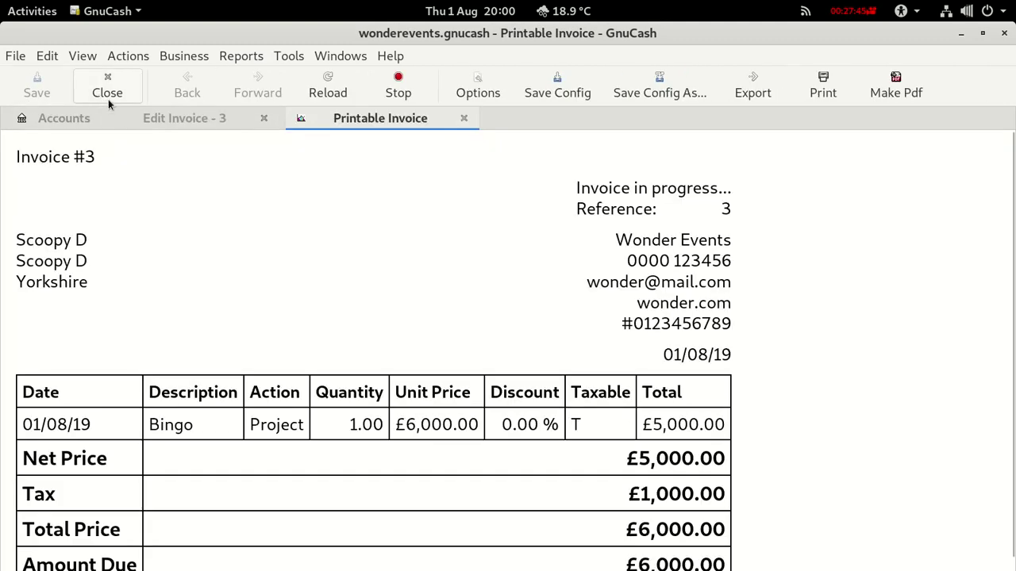
scroll(413, 389, down, 1)
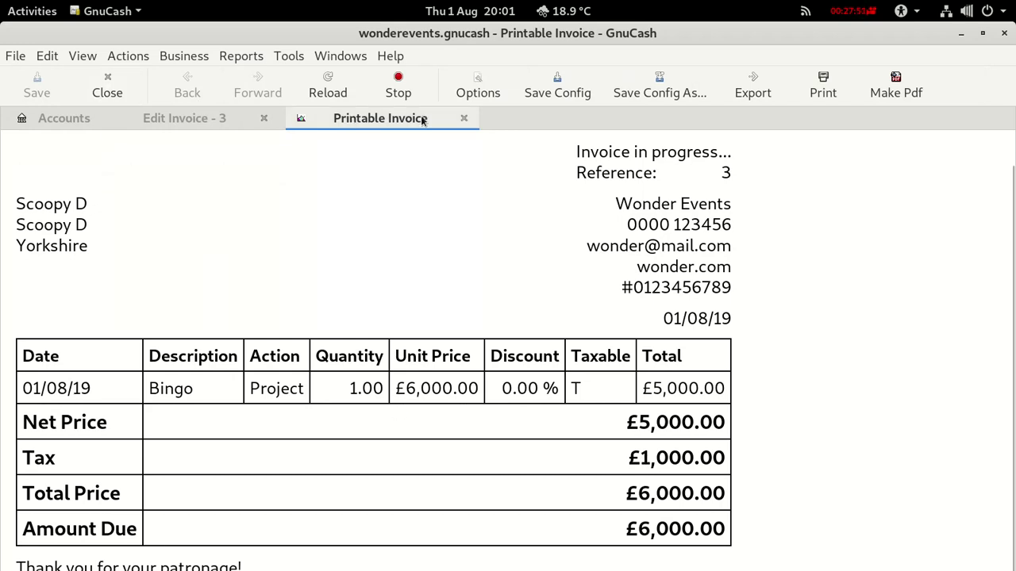
click(465, 118)
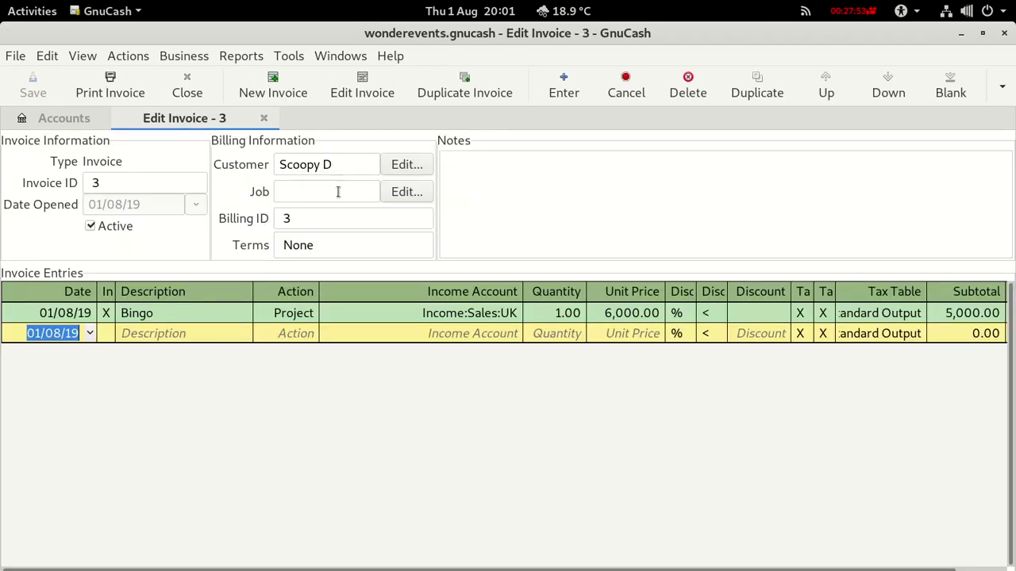
click(36, 313)
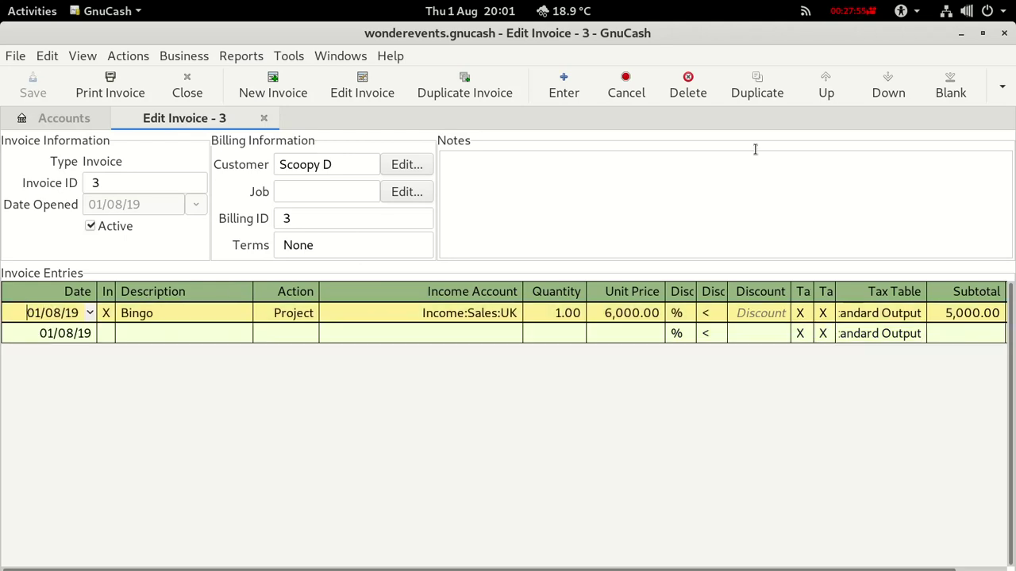
click(1000, 88)
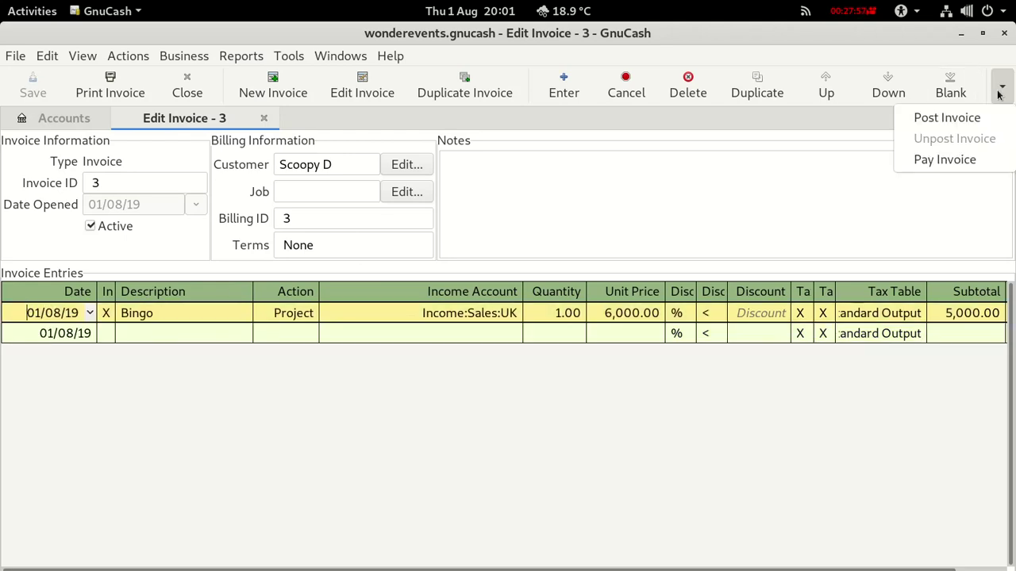
Post invoice 3 with description 'Bingo', then close its View Invoice tab.
click(960, 117)
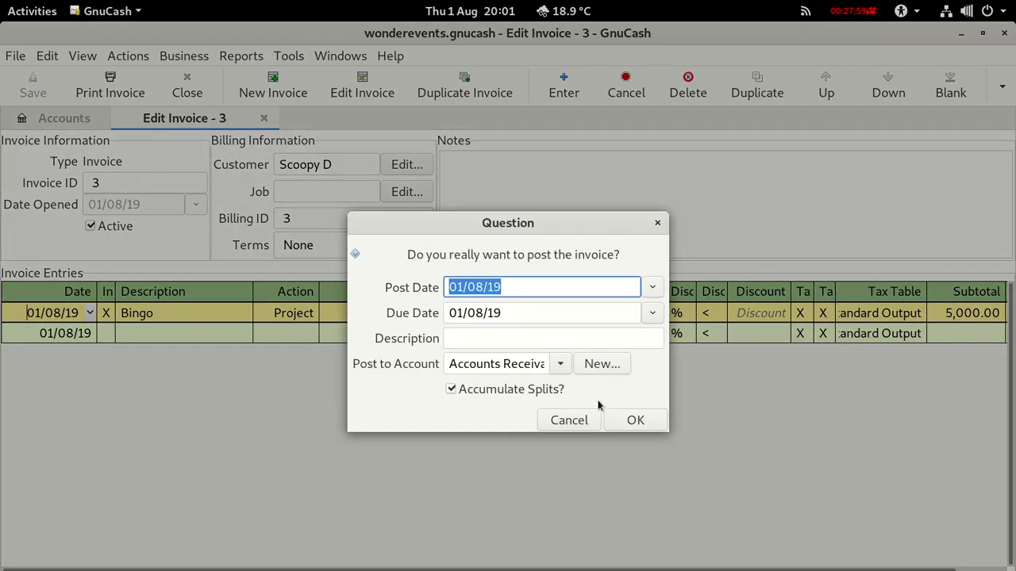
click(484, 337)
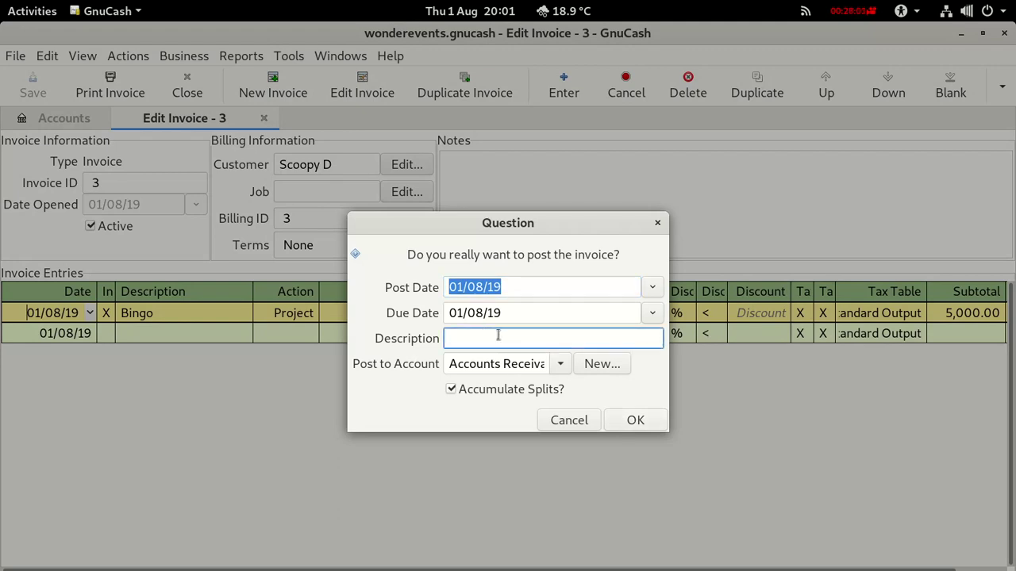
text(Bingo)
click(635, 420)
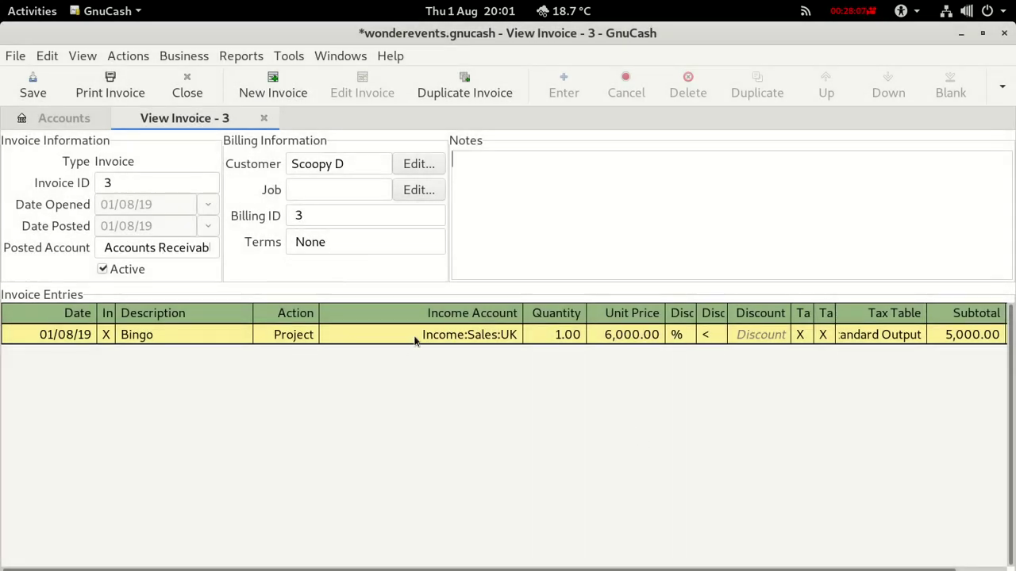
click(264, 118)
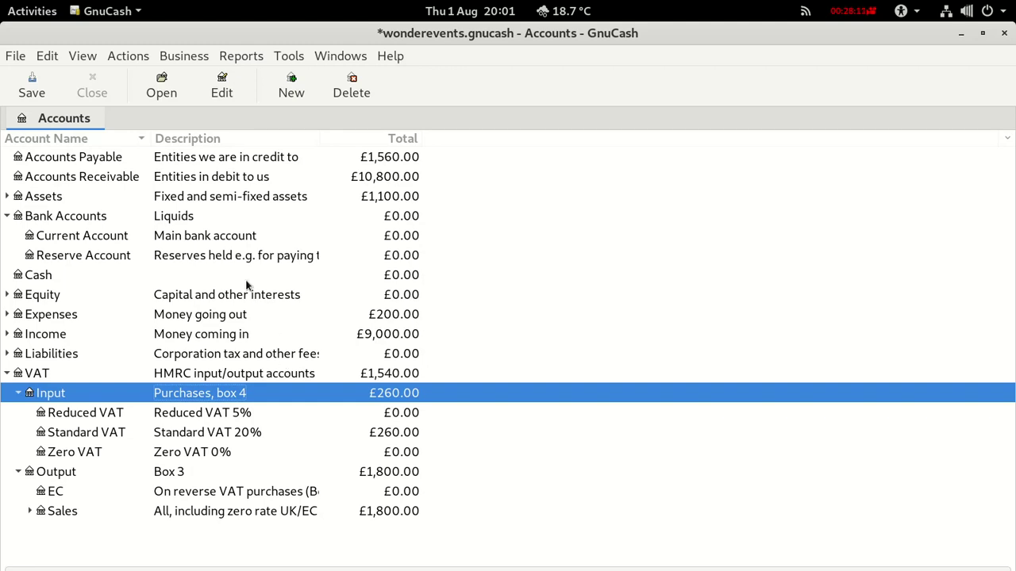
Check the Receivable, Payable, Standard VAT and Output VAT totals, then switch to the Calc VAT sheet.
click(240, 176)
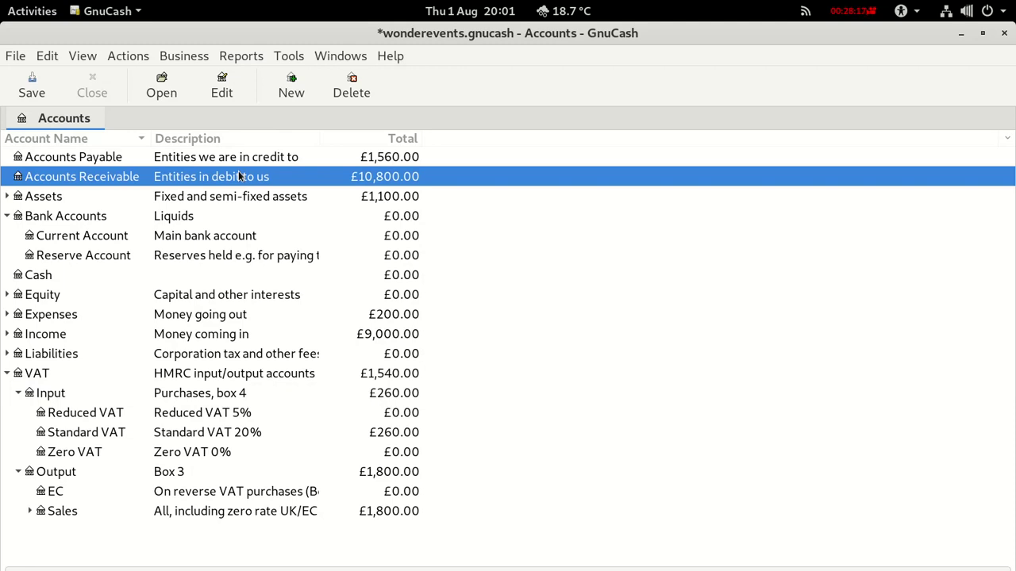
click(293, 159)
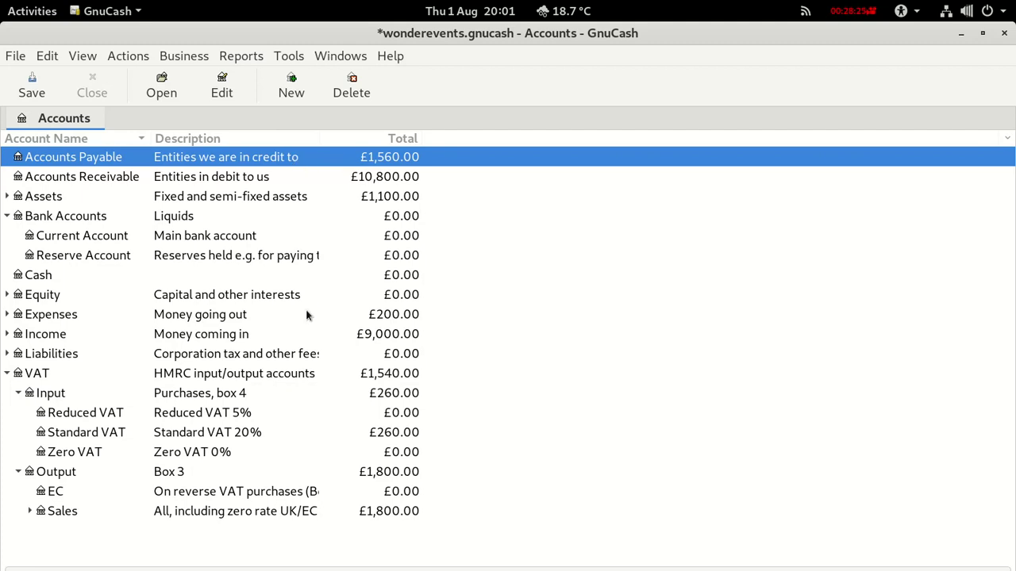
click(388, 438)
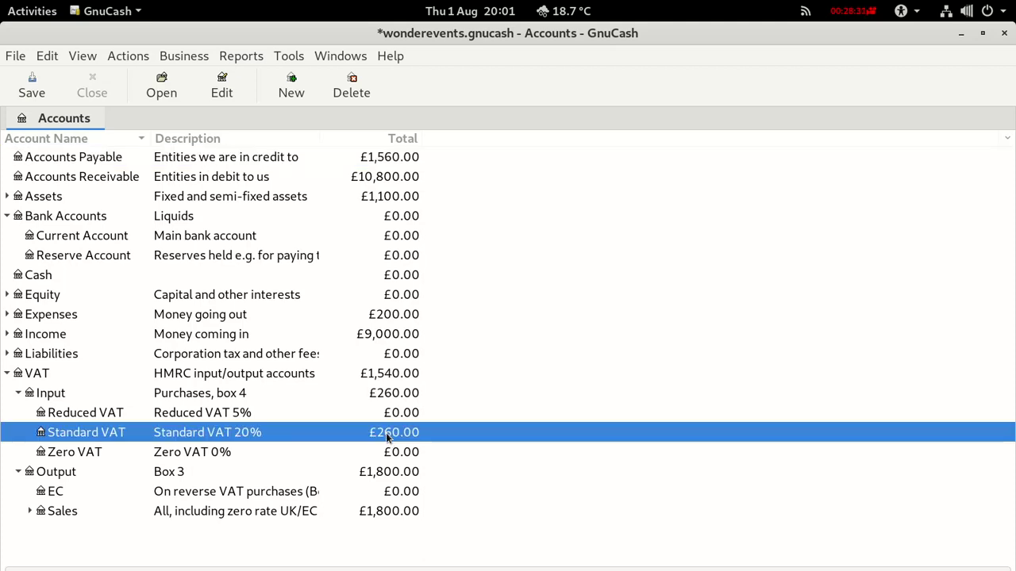
click(384, 473)
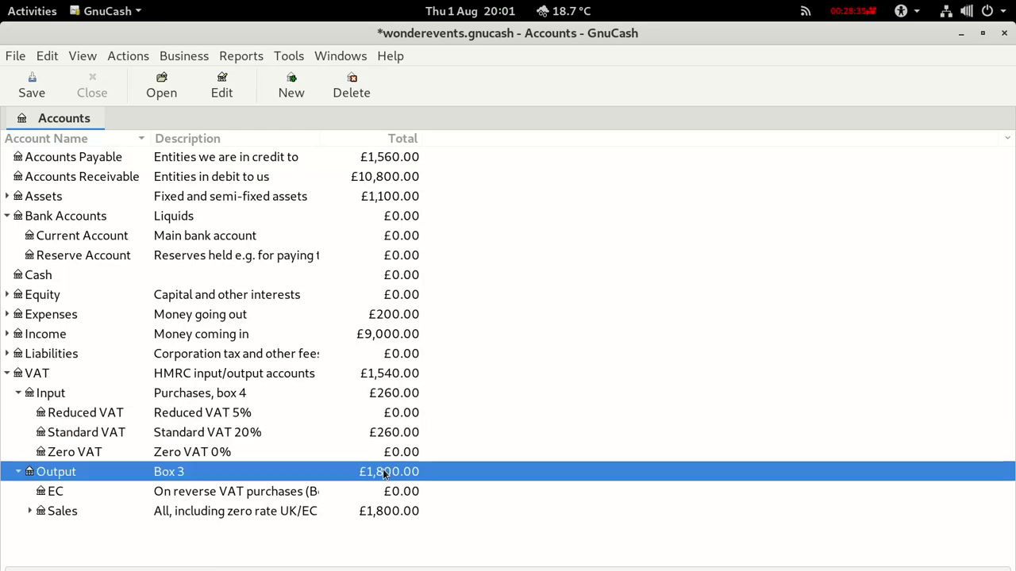
key(alt+Tab)
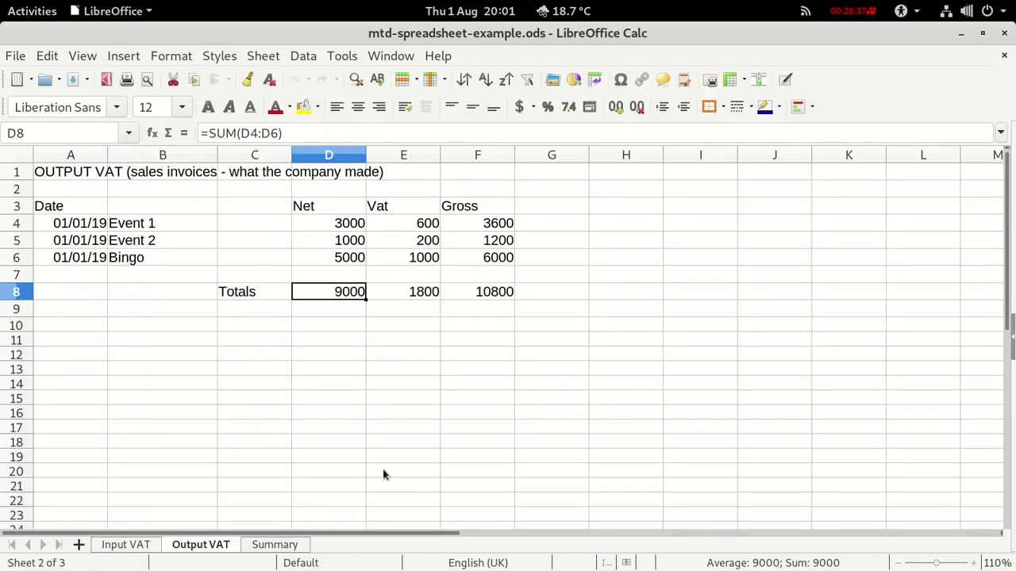
Inspect the Box 1 (C2) and Box 4 (C5) formulas on the Summary sheet, then return to GnuCash.
click(274, 545)
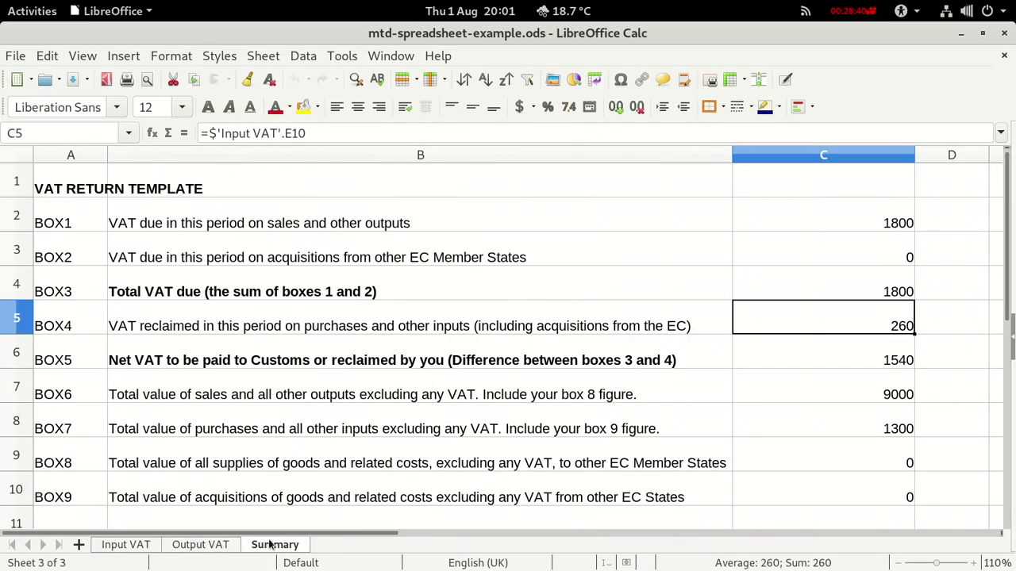
click(872, 224)
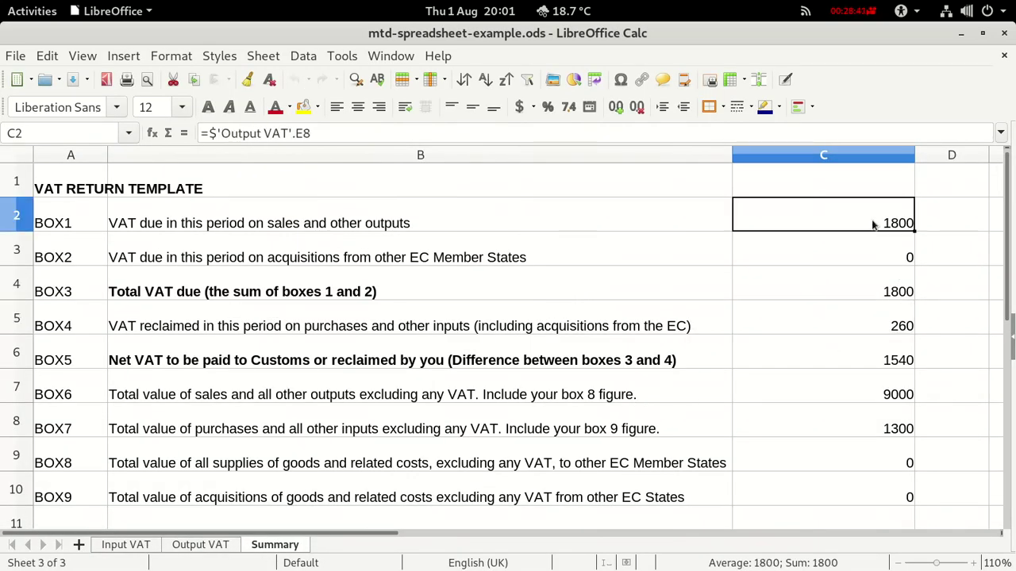
click(882, 325)
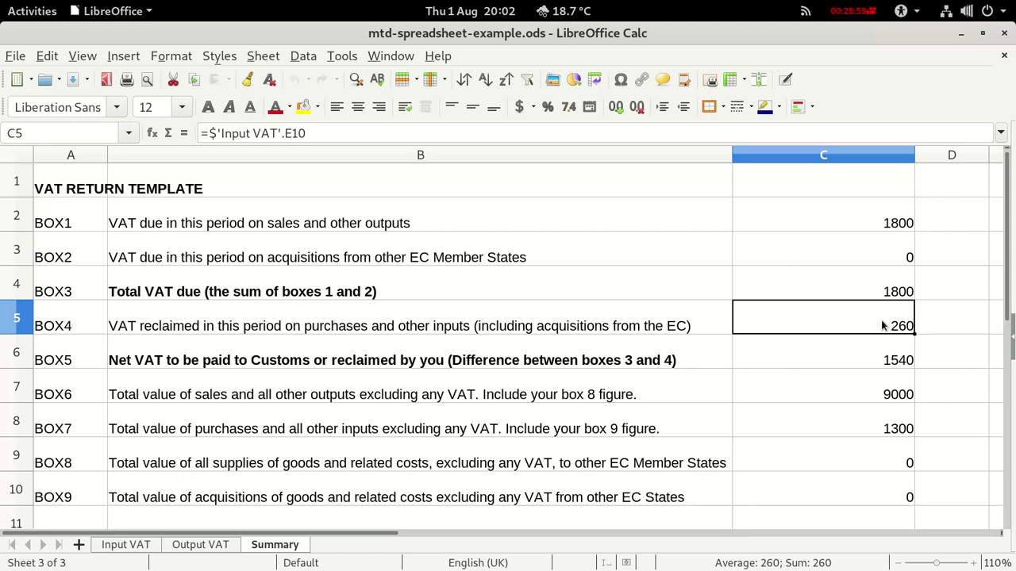
key(alt+Tab)
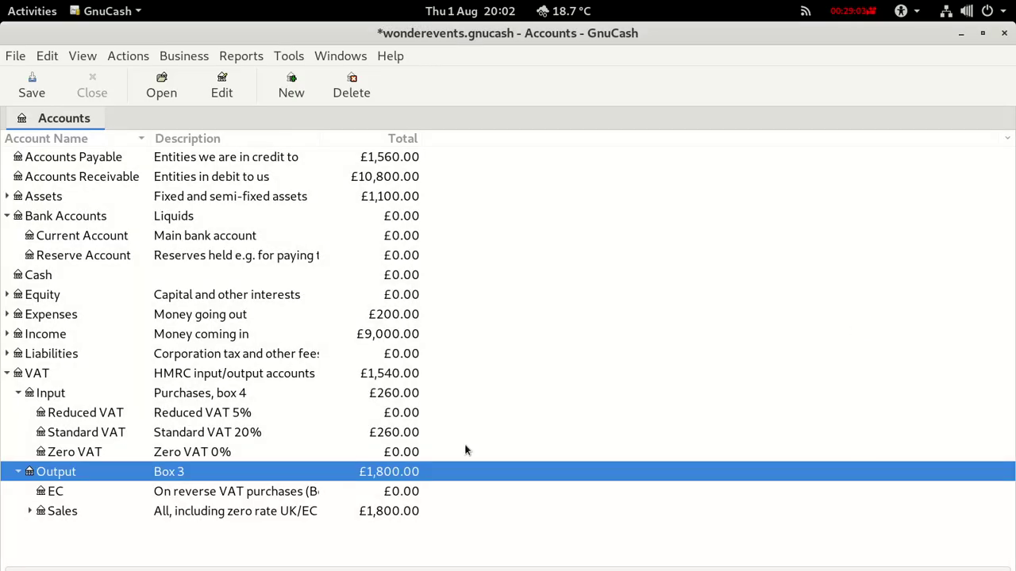
Collapse the VAT group and select the Accounts Payable and Accounts Receivable rows.
click(7, 374)
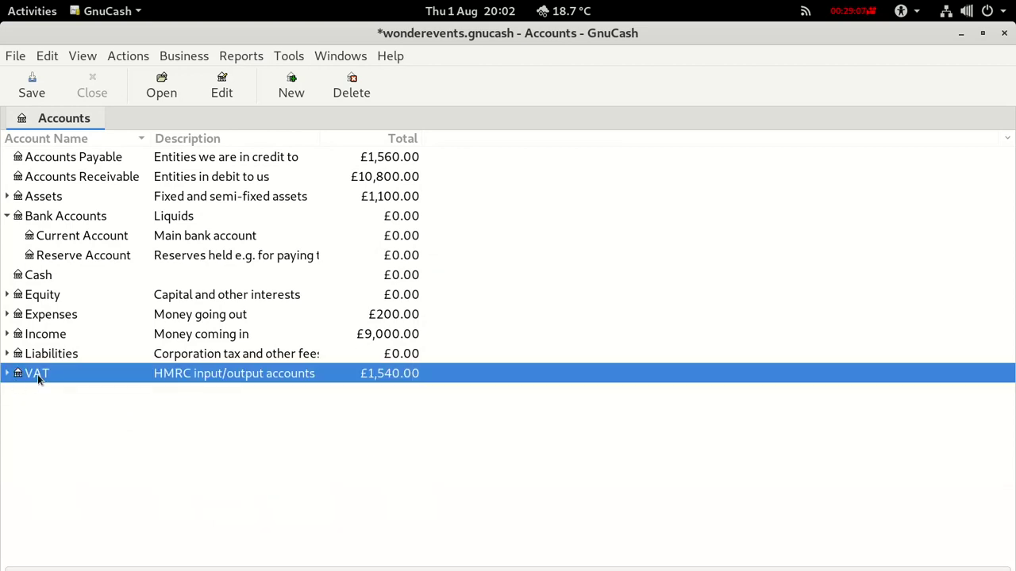
click(269, 158)
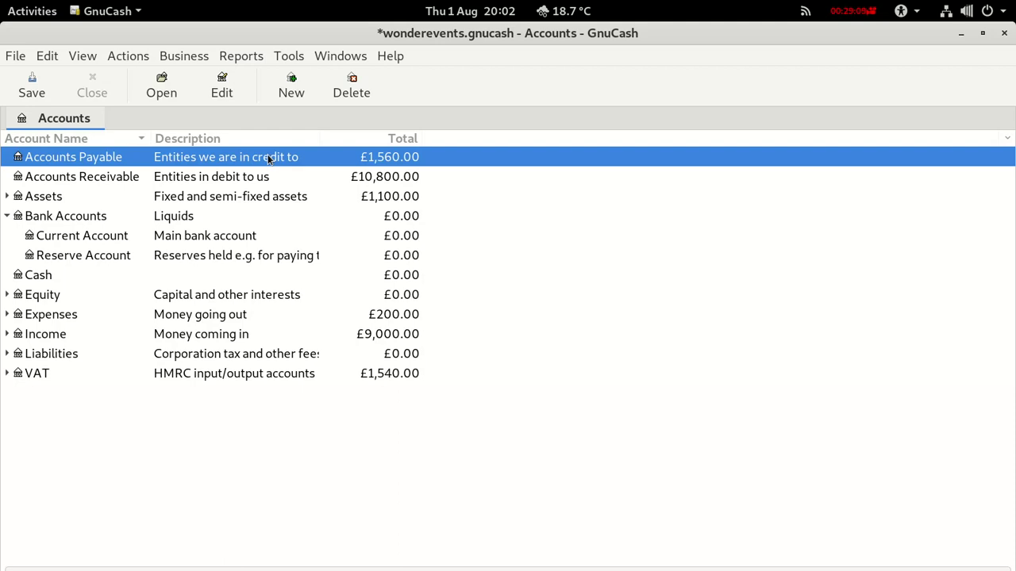
click(264, 178)
click(264, 178)
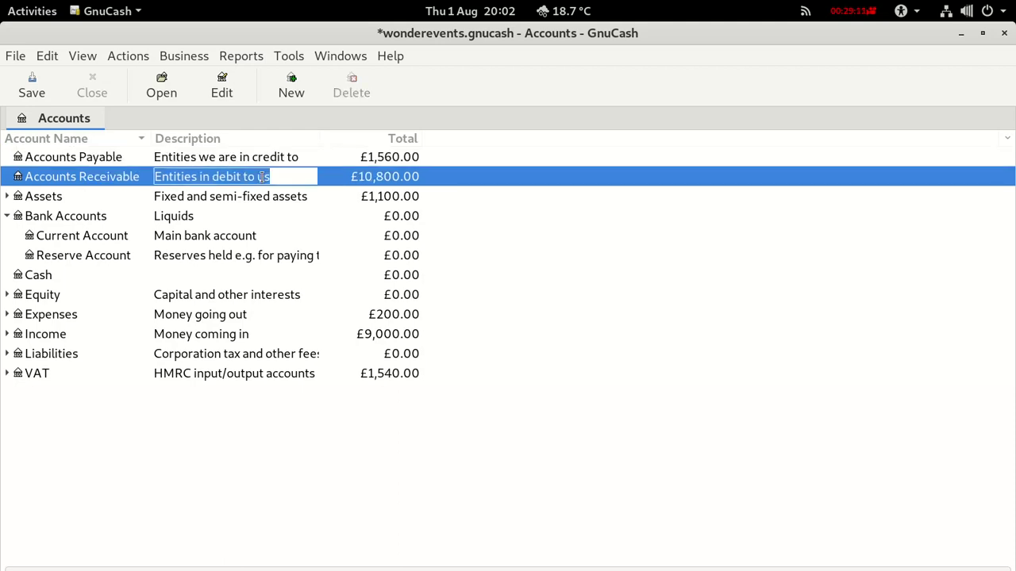
click(93, 183)
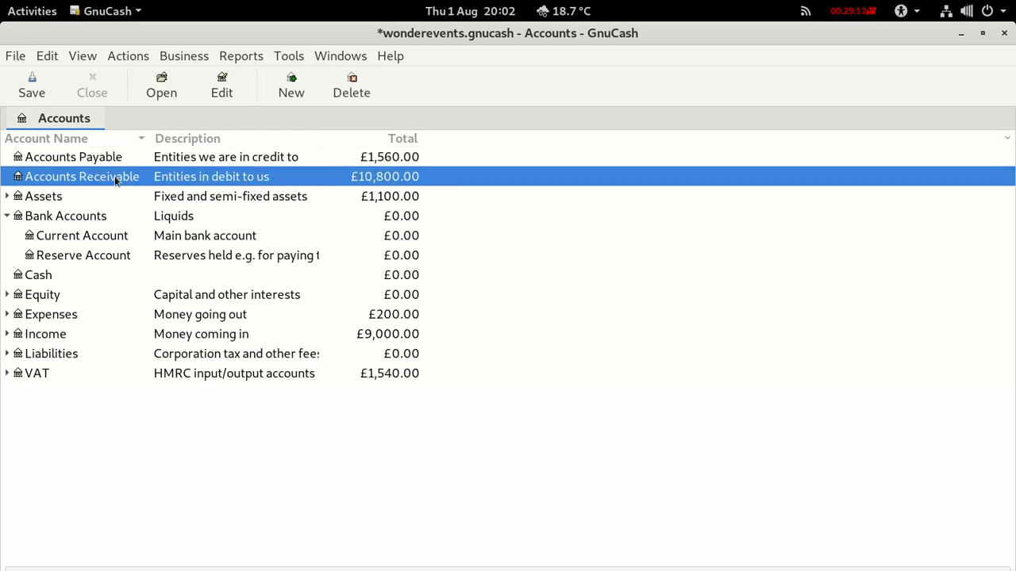
Open the Accounts Receivable register, select invoice Event1, and start Business > Customer > Process Payment.
double_click(36, 184)
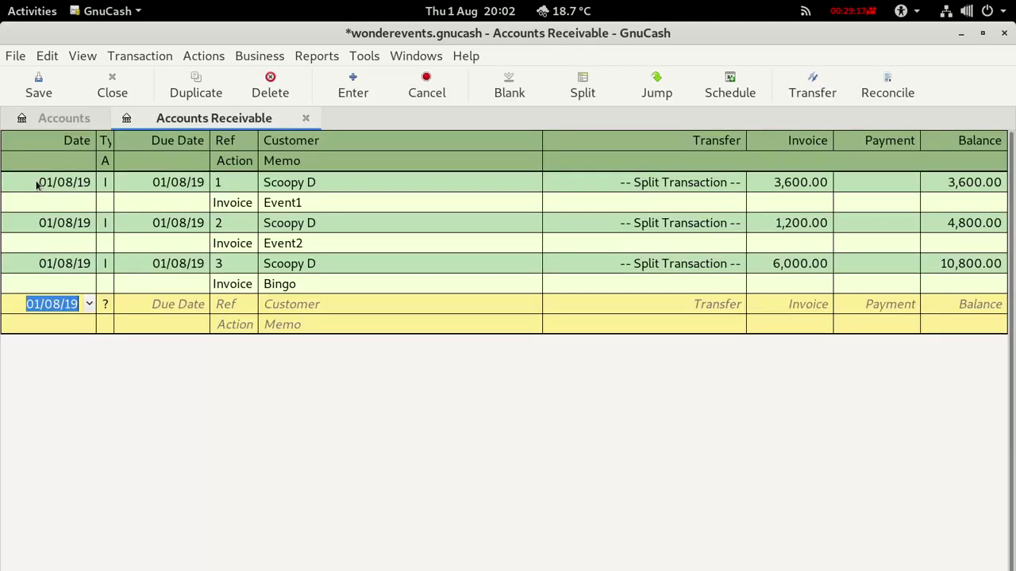
click(41, 192)
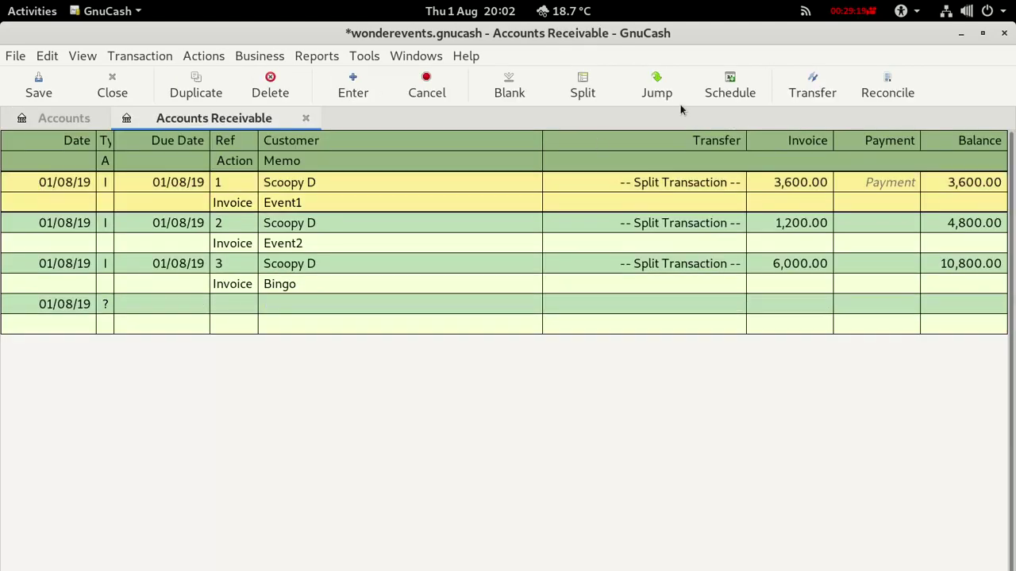
click(260, 55)
mouse_move(294, 77)
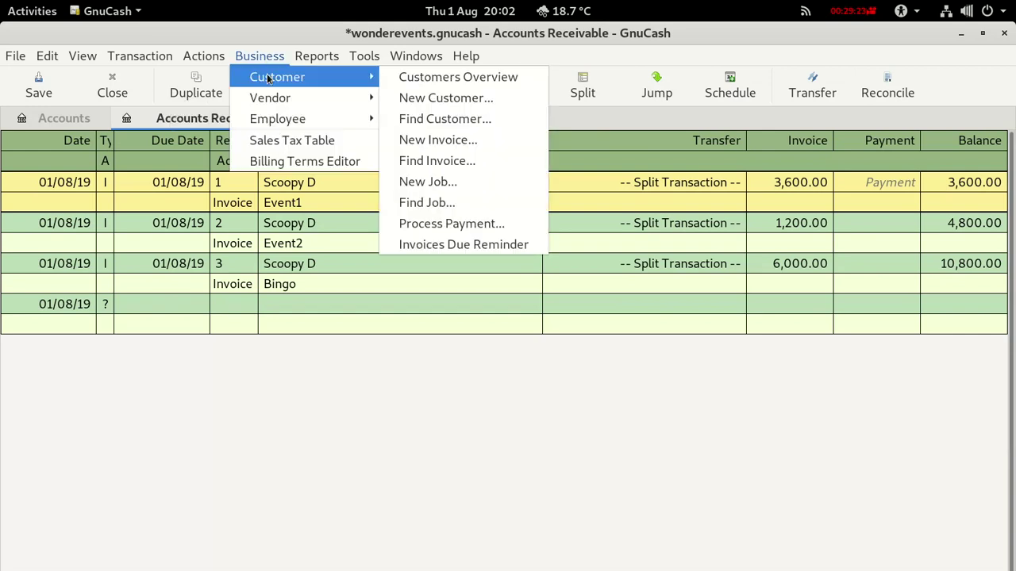
click(428, 223)
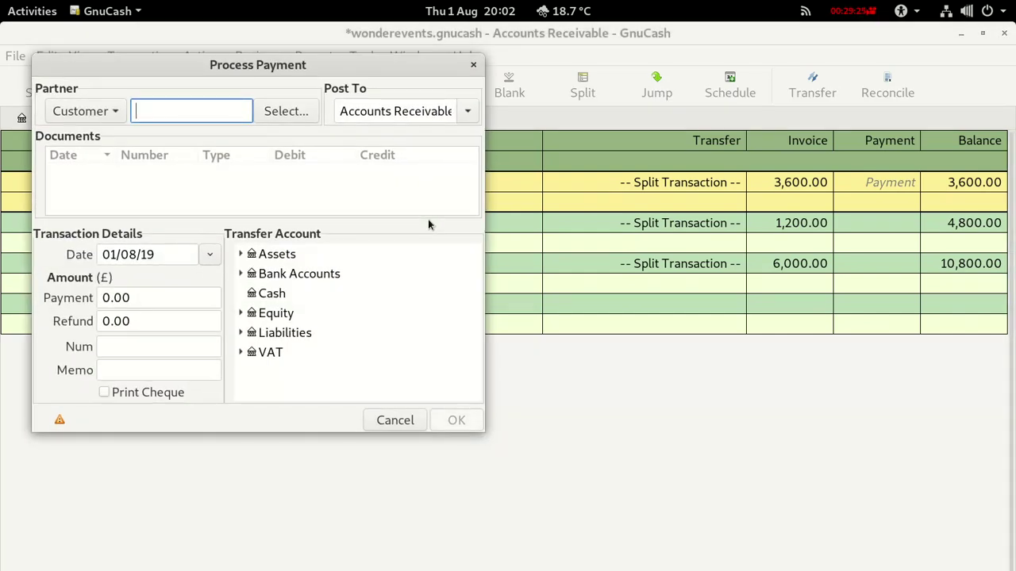
Pay invoice 1's 3,600.00 from the customer into Bank Accounts:Current Account.
click(246, 274)
click(287, 293)
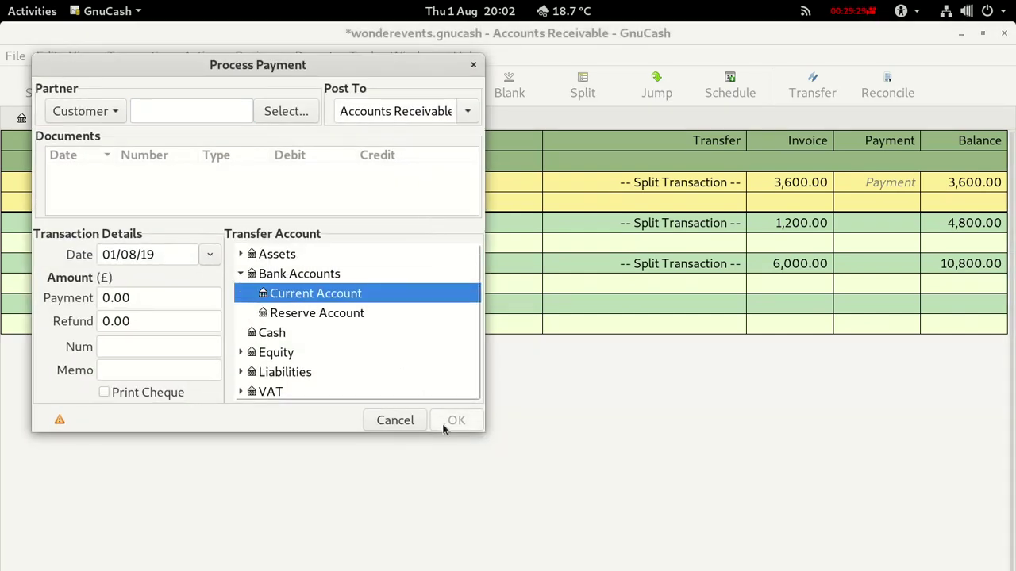
click(172, 107)
text(Scoopy D)
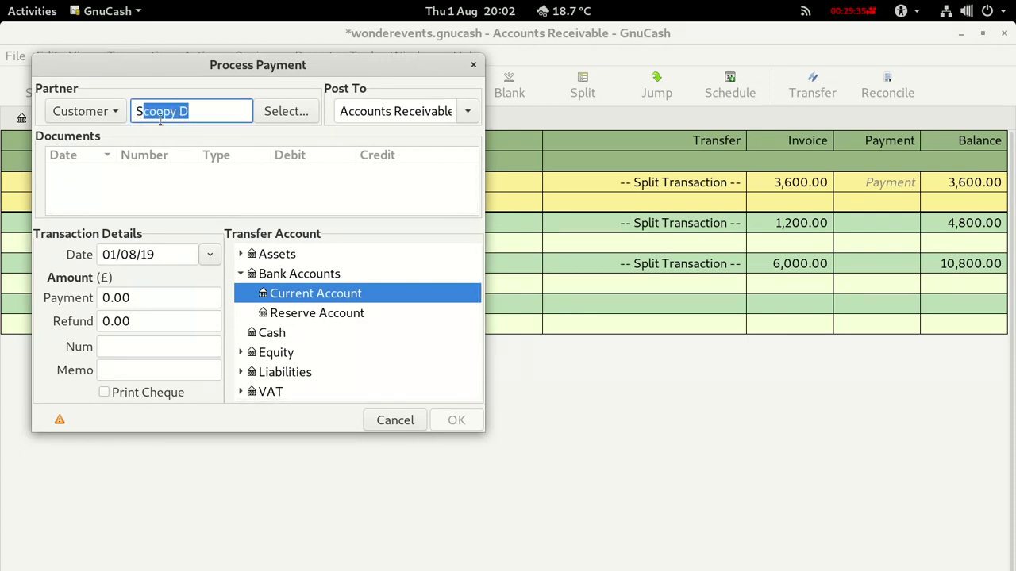
click(204, 112)
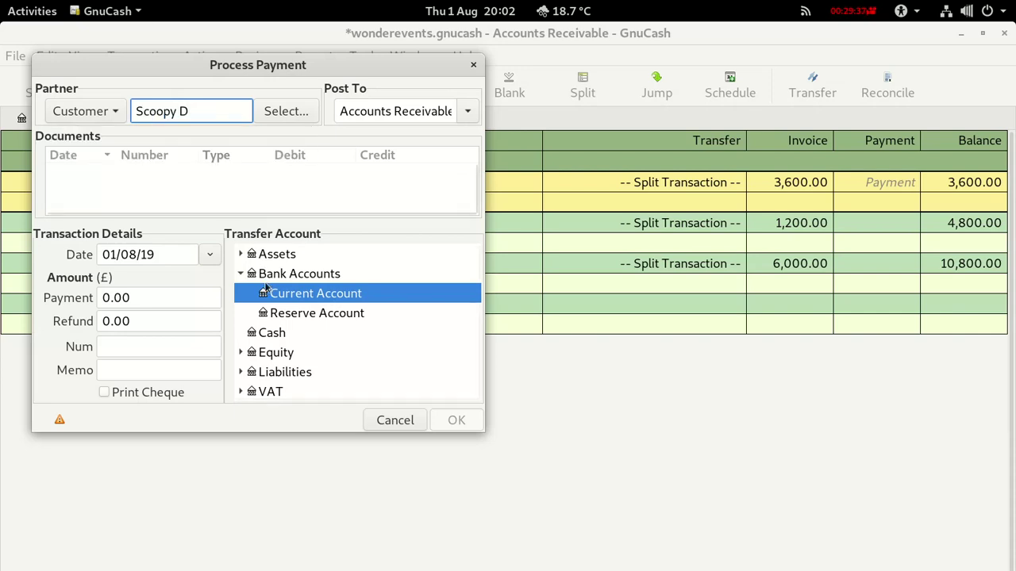
key(Tab)
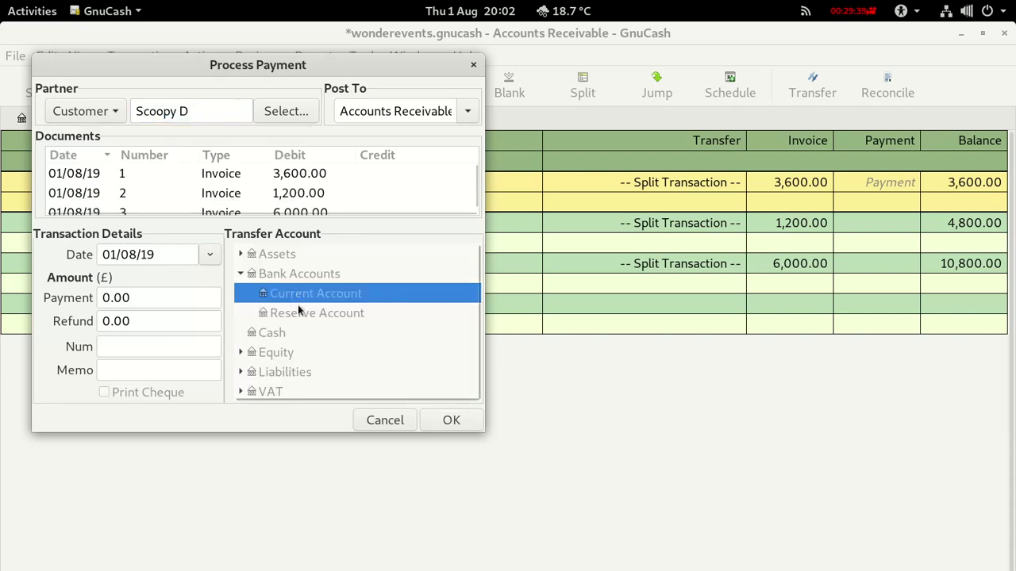
click(93, 179)
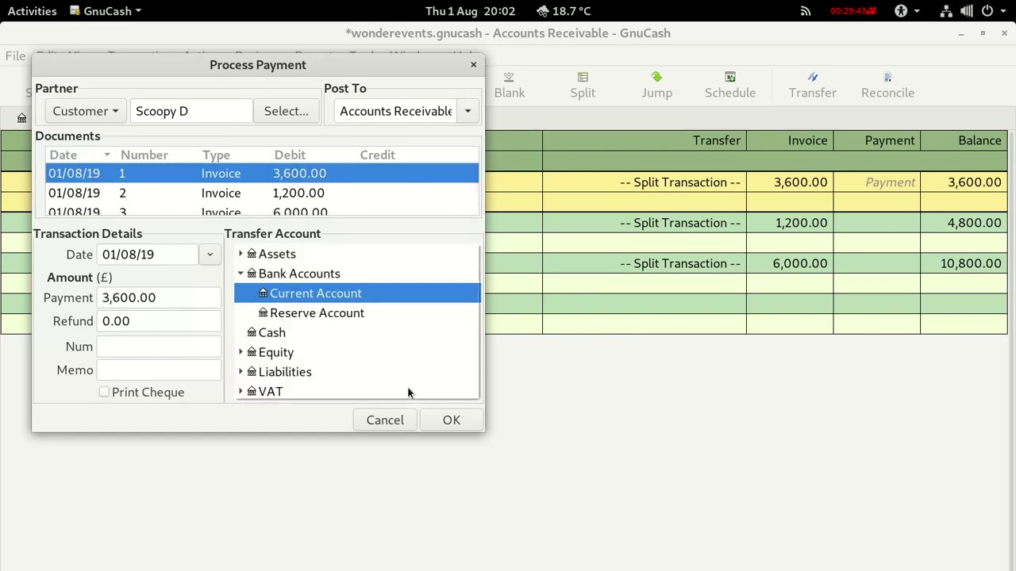
click(438, 420)
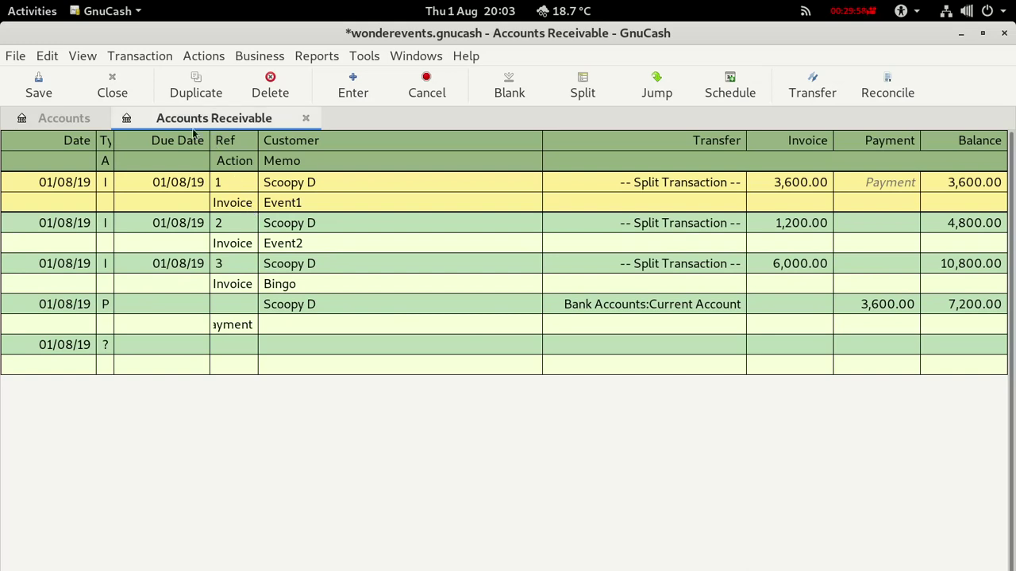
Save the book, then bring up the Business > Customer menu.
click(38, 90)
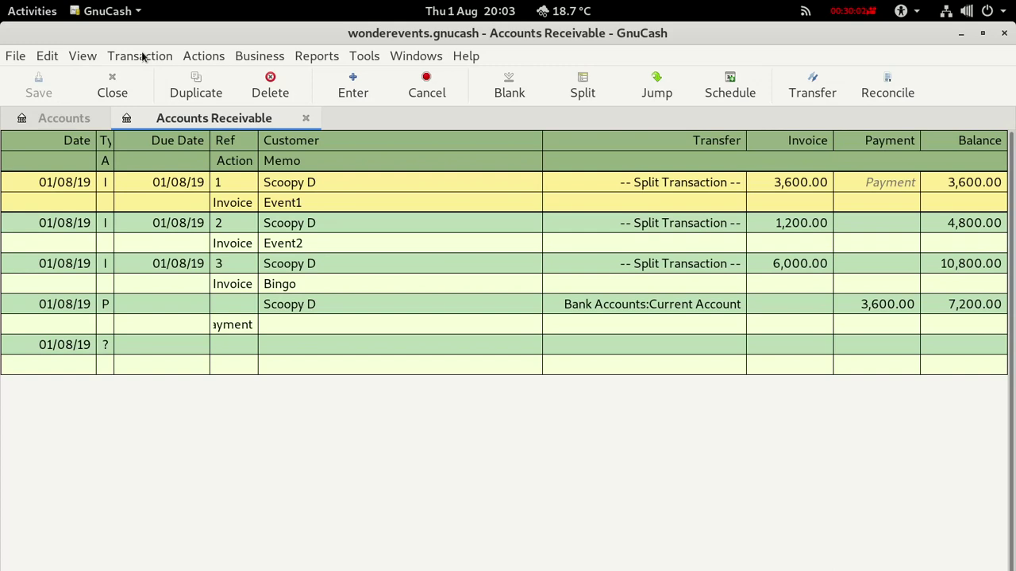
click(248, 56)
mouse_move(272, 84)
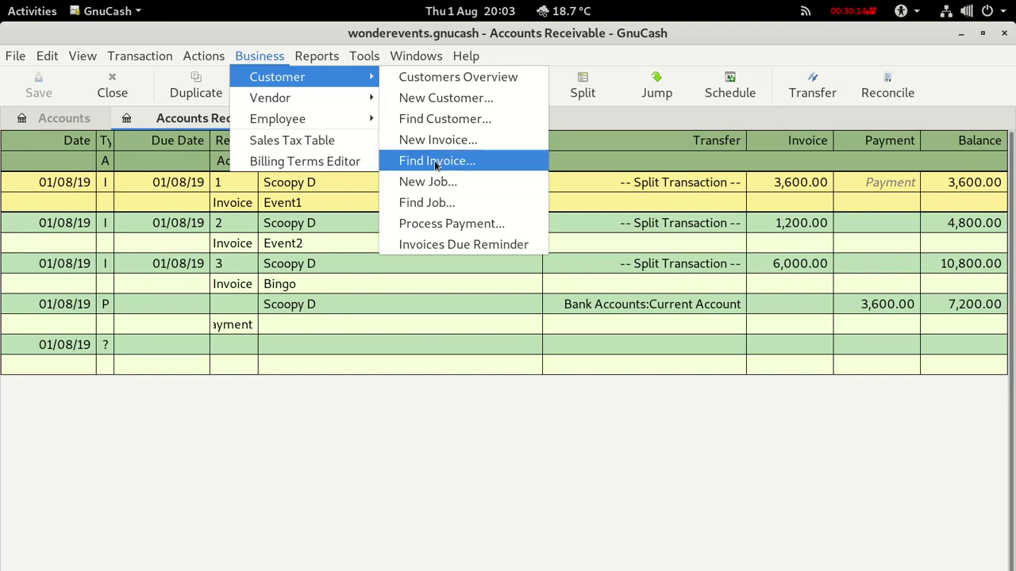
Find invoice 2 by ID, record its 1,200.00 payment, and close the search.
click(434, 160)
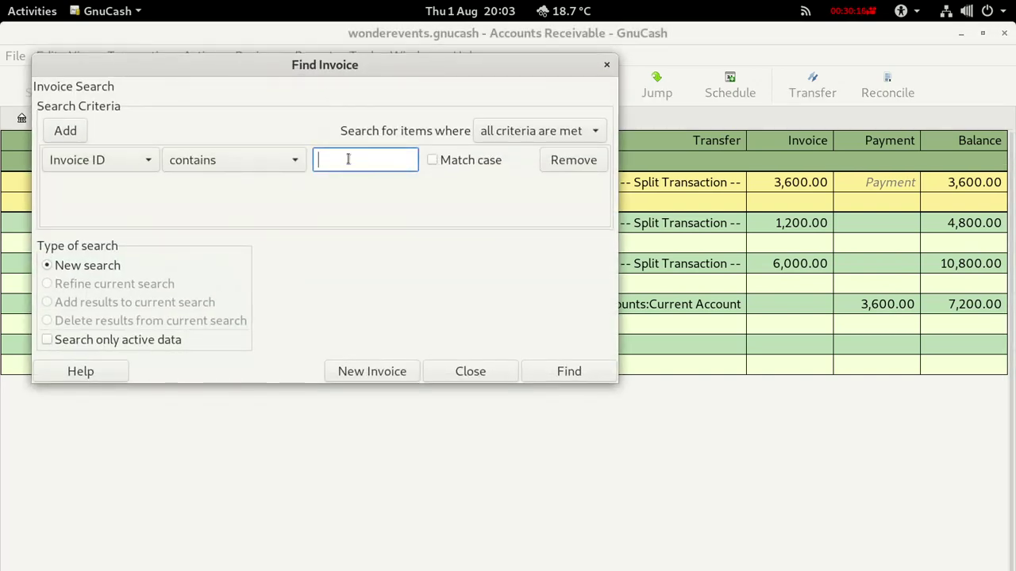
text(2)
key(Return)
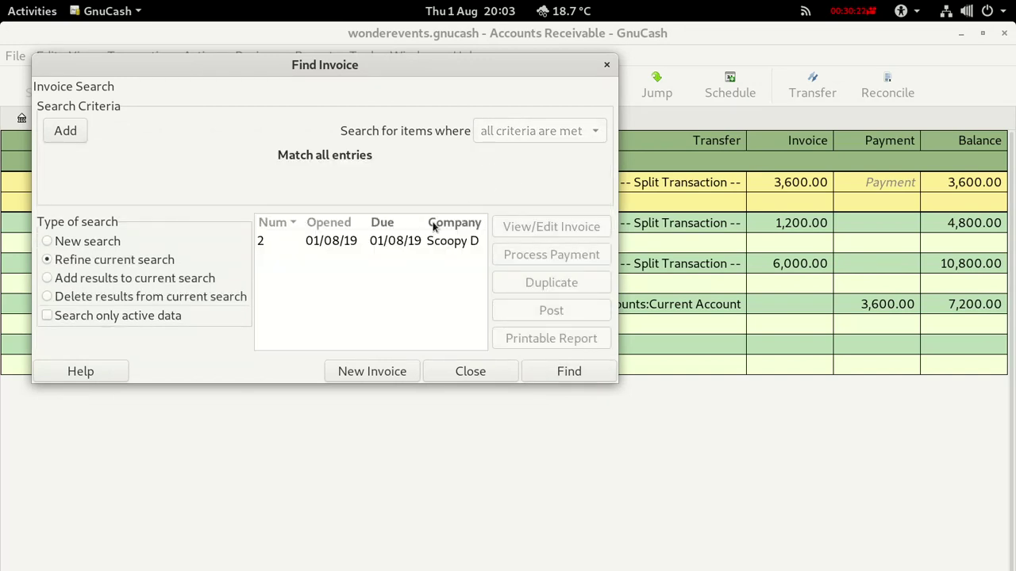
click(400, 248)
click(547, 256)
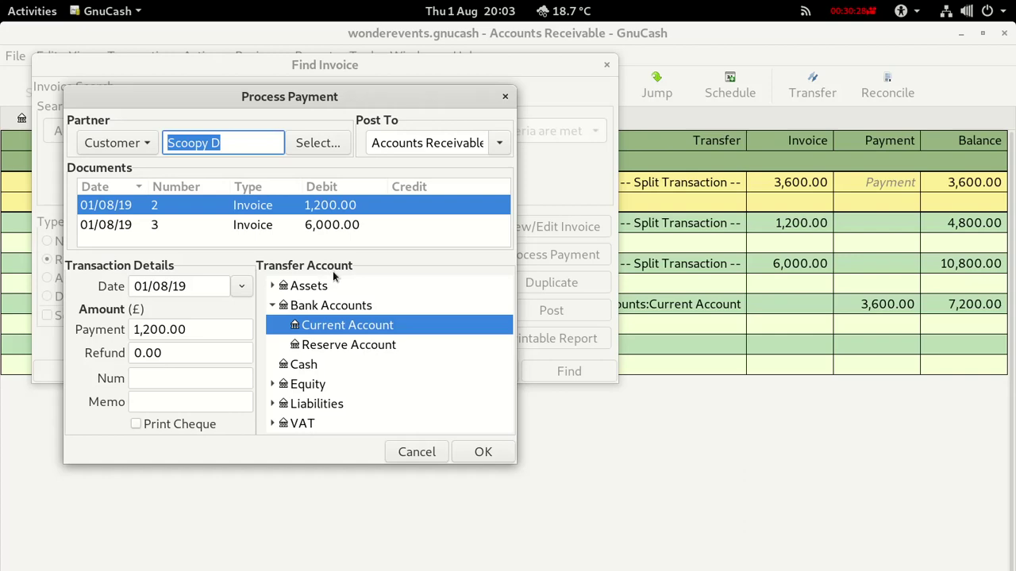
click(482, 451)
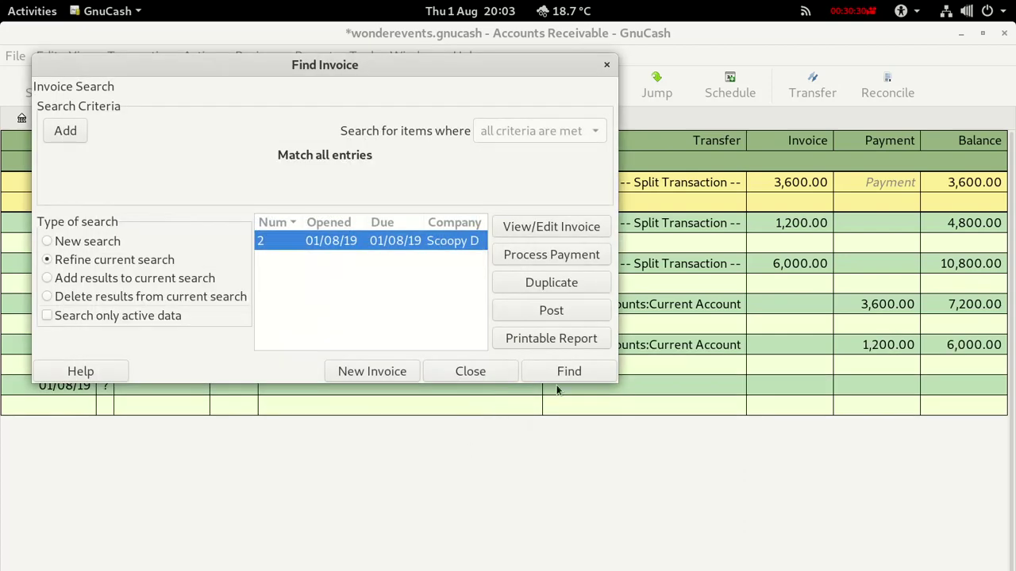
click(460, 375)
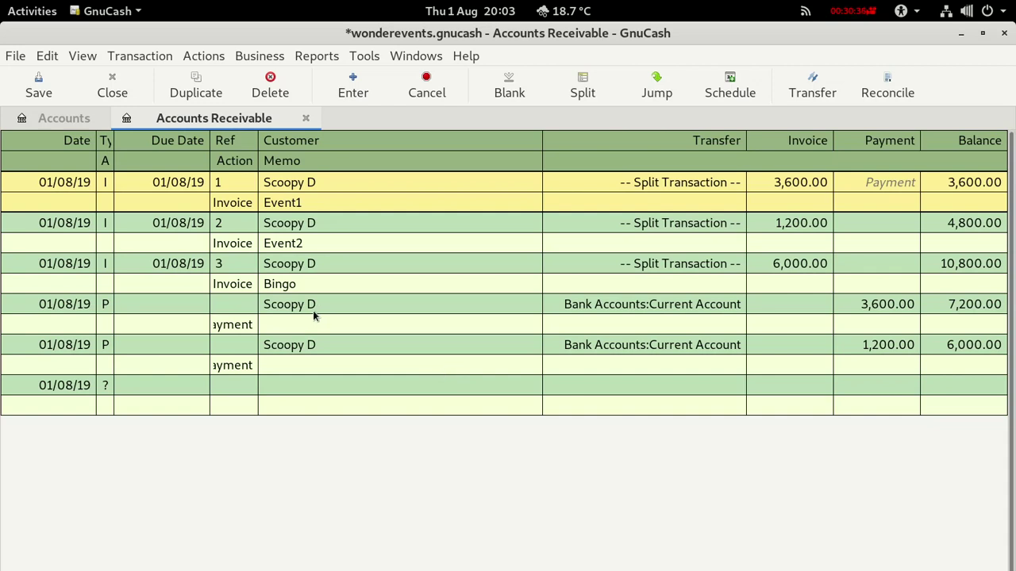
Save the book and check the Current Account's £4,800.00 balance in the account list.
click(41, 85)
click(48, 118)
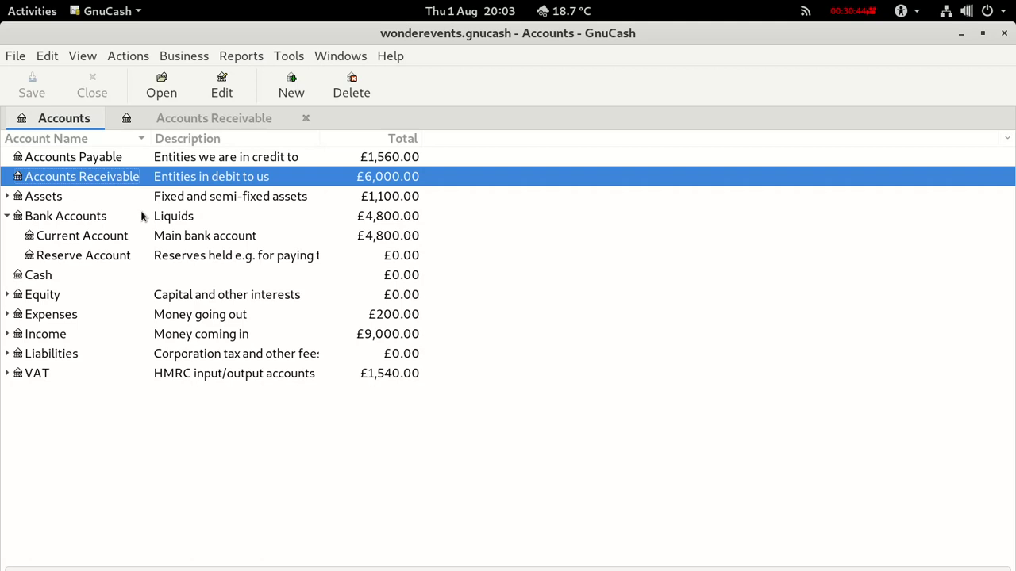
click(162, 238)
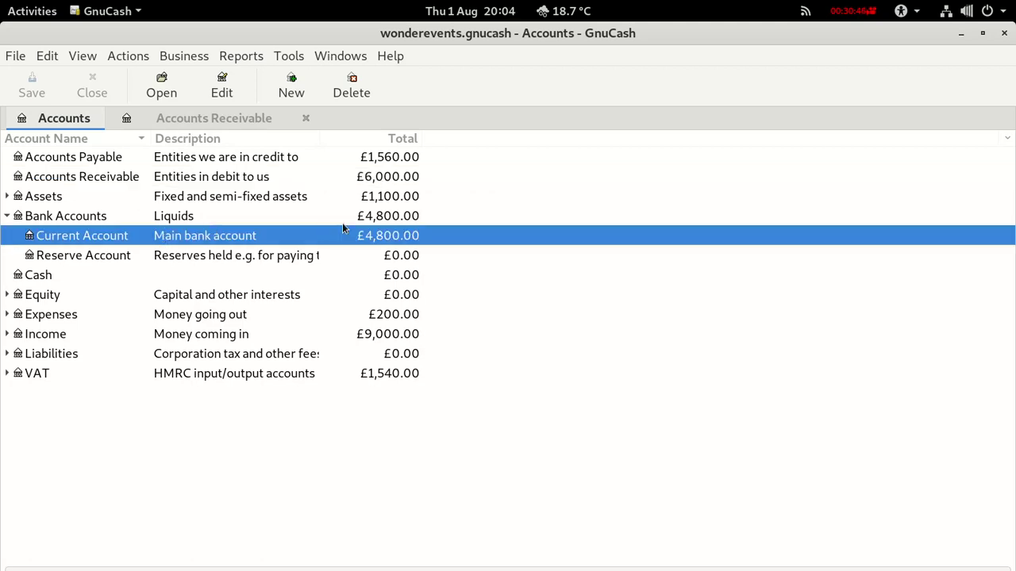